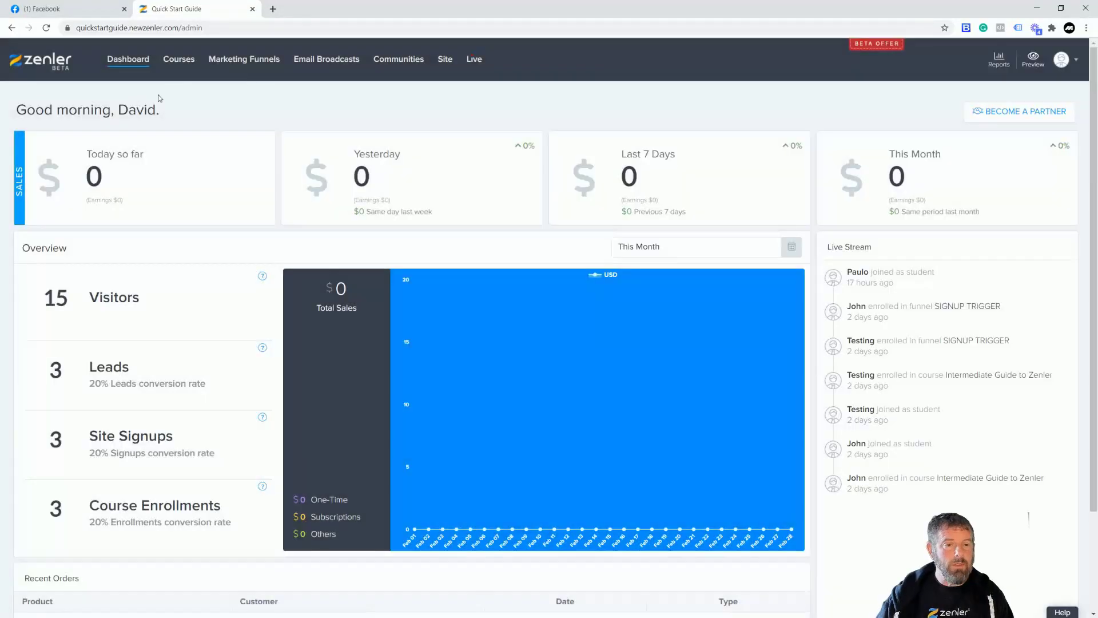
Open the site's 2COLUMNS page for editing in the page editor
{"action": "left_click", "coordinate": [446, 60]}
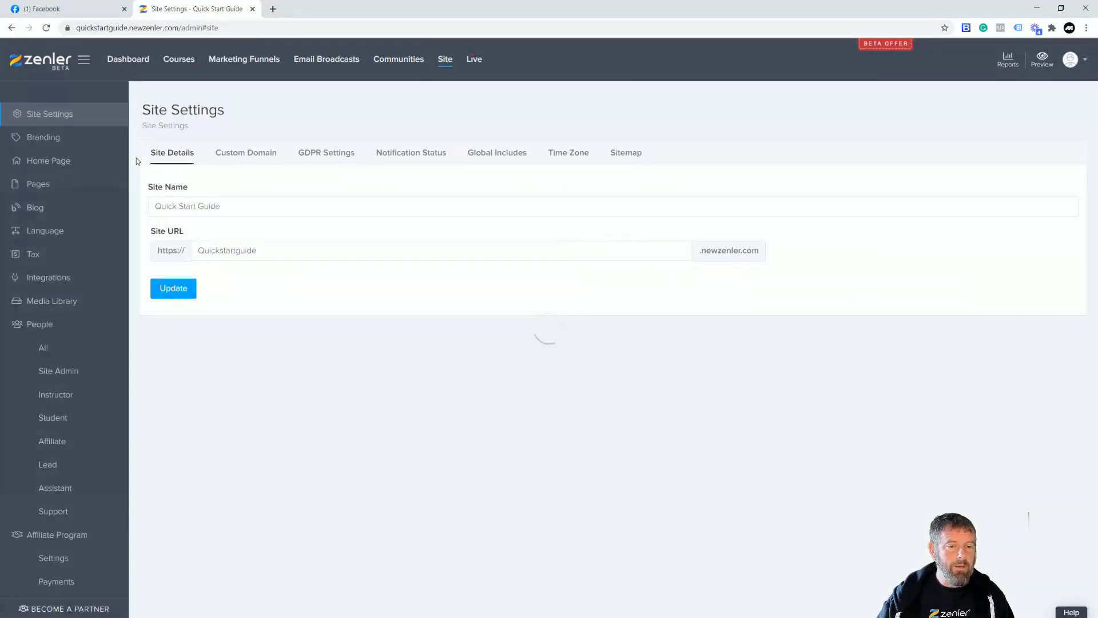
{"action": "left_click", "coordinate": [37, 183]}
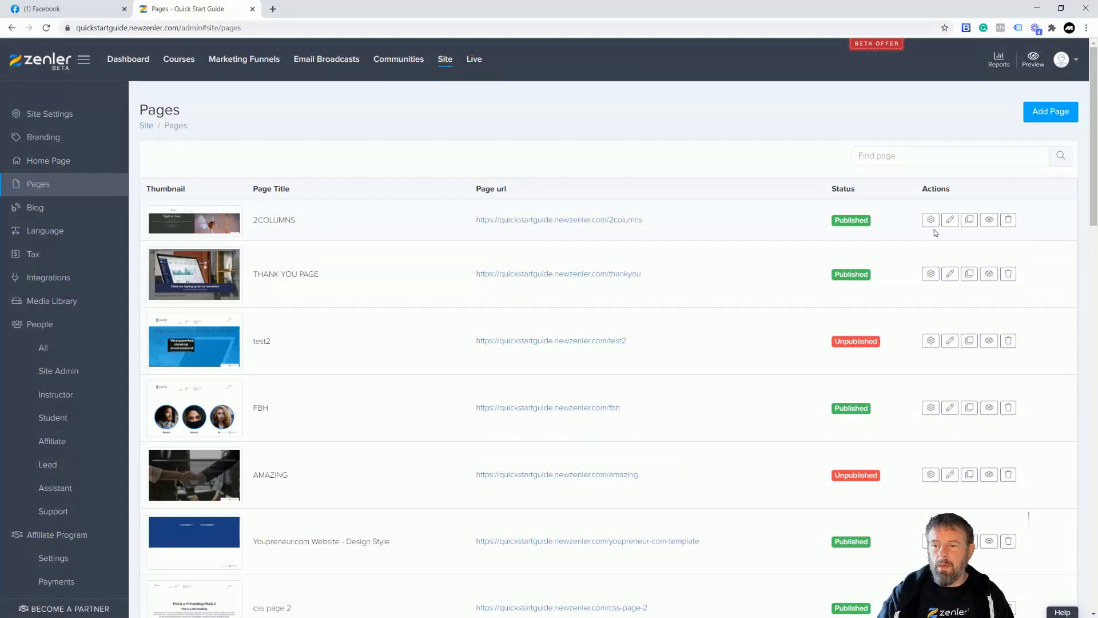
{"action": "left_click", "coordinate": [950, 219]}
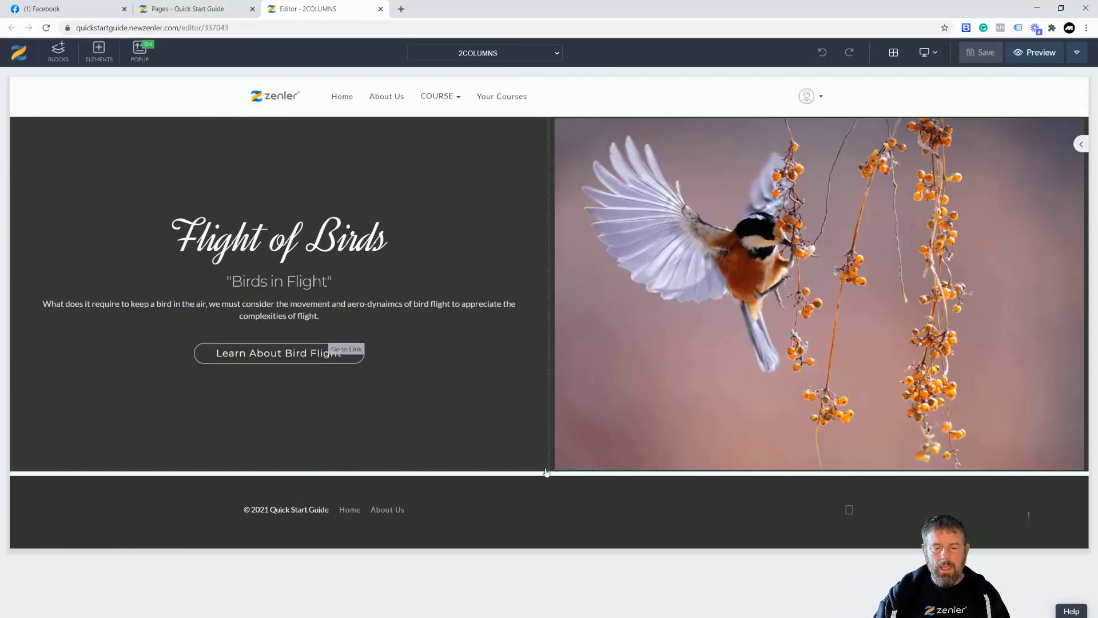
Add a blank section below the Flight of Birds section and insert a row of four 25% columns in it
{"action": "left_click", "coordinate": [549, 472]}
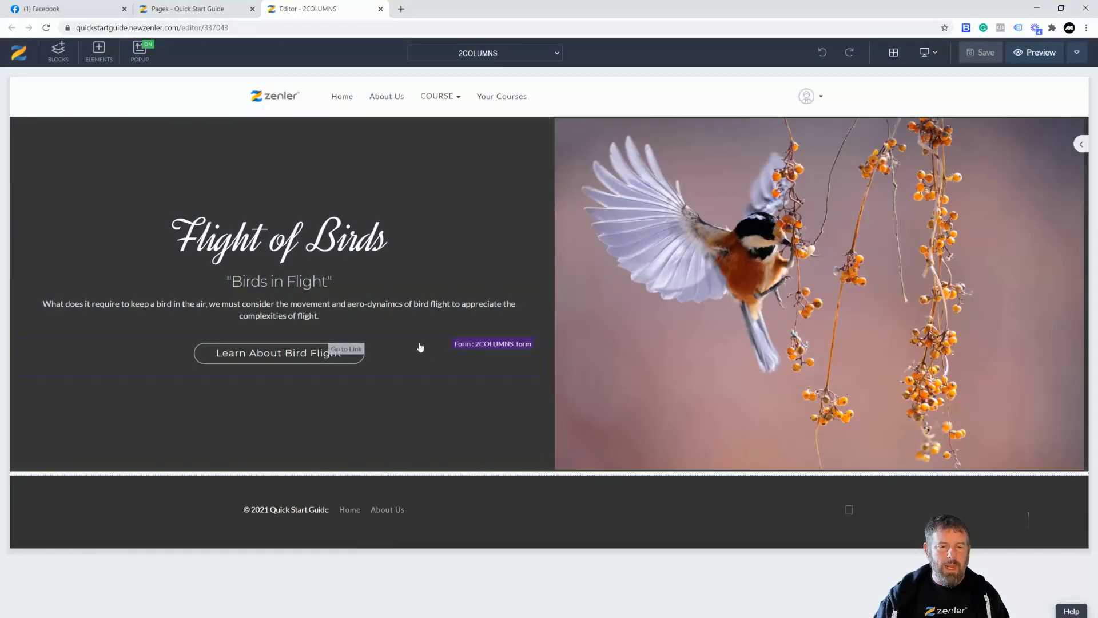
{"action": "left_click", "coordinate": [387, 194]}
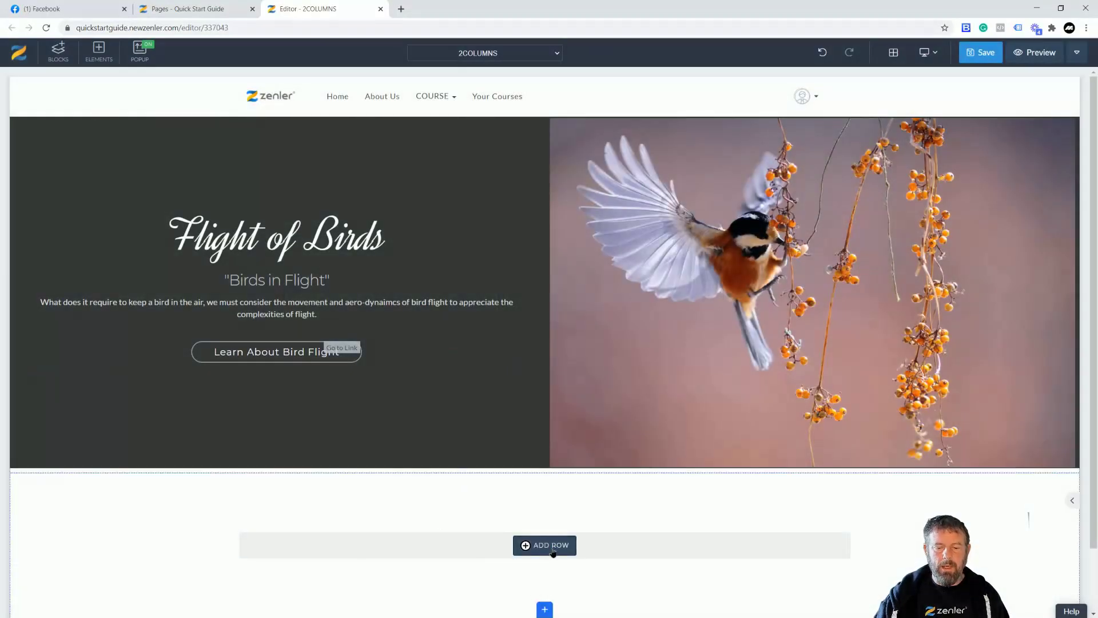
{"action": "left_click", "coordinate": [545, 548]}
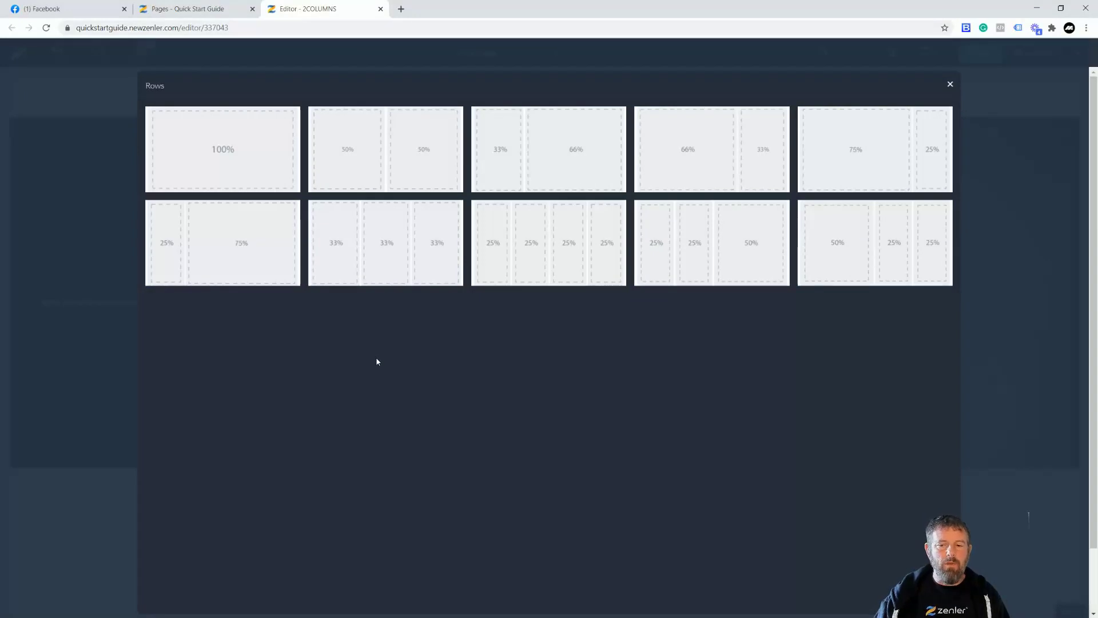
{"action": "left_click", "coordinate": [516, 281]}
Add a fifth column to the new row, next to its first column
{"action": "mouse_move", "coordinate": [320, 556]}
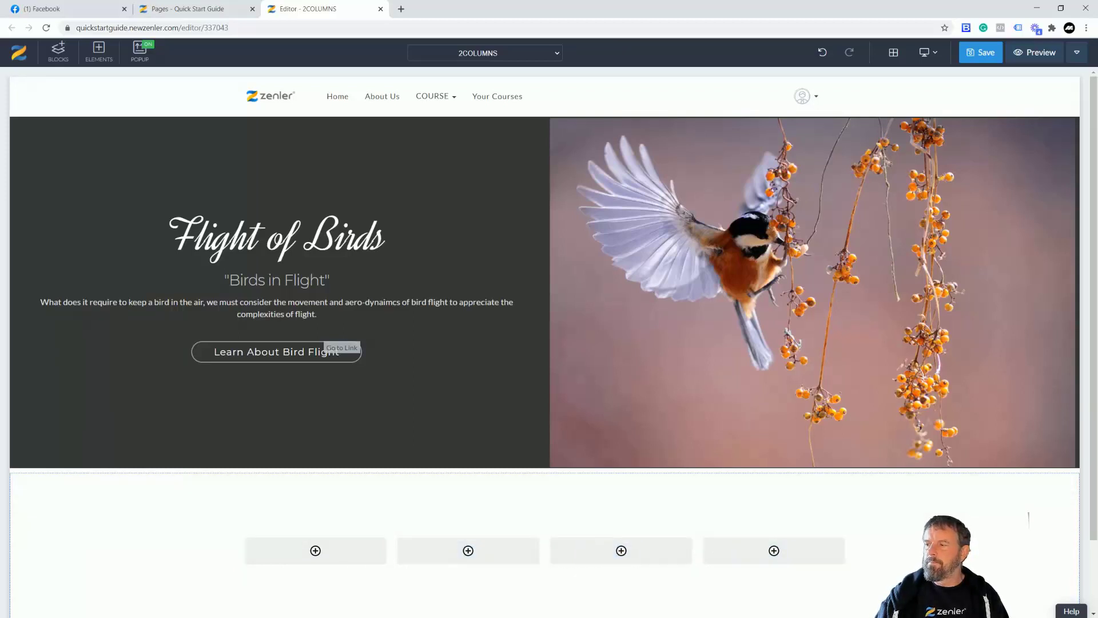
{"action": "left_click", "coordinate": [390, 551]}
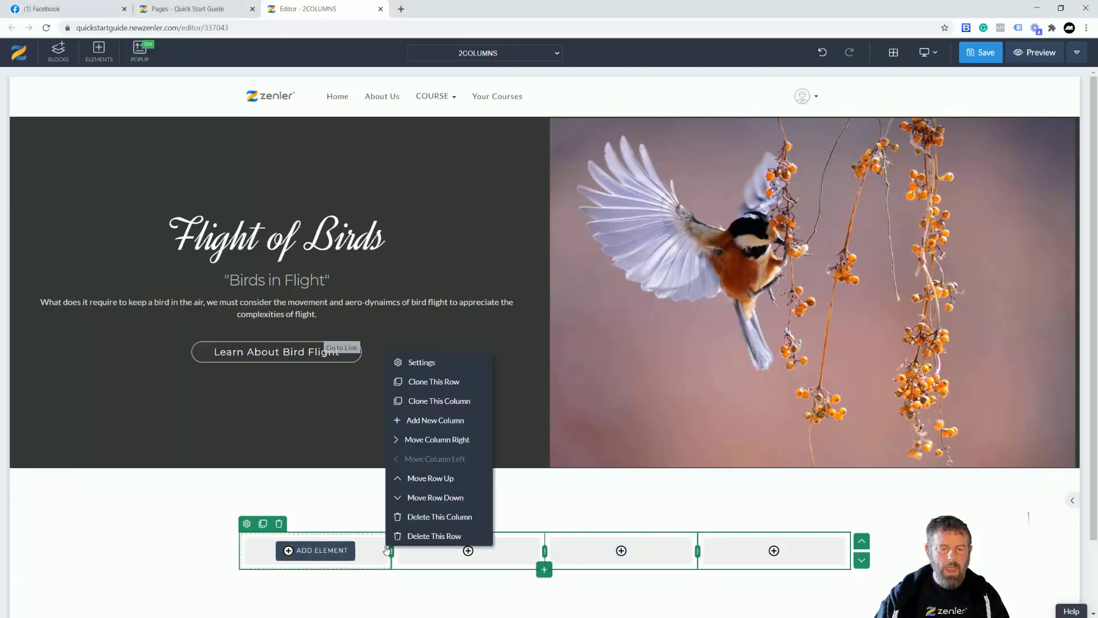
{"action": "left_click", "coordinate": [430, 421]}
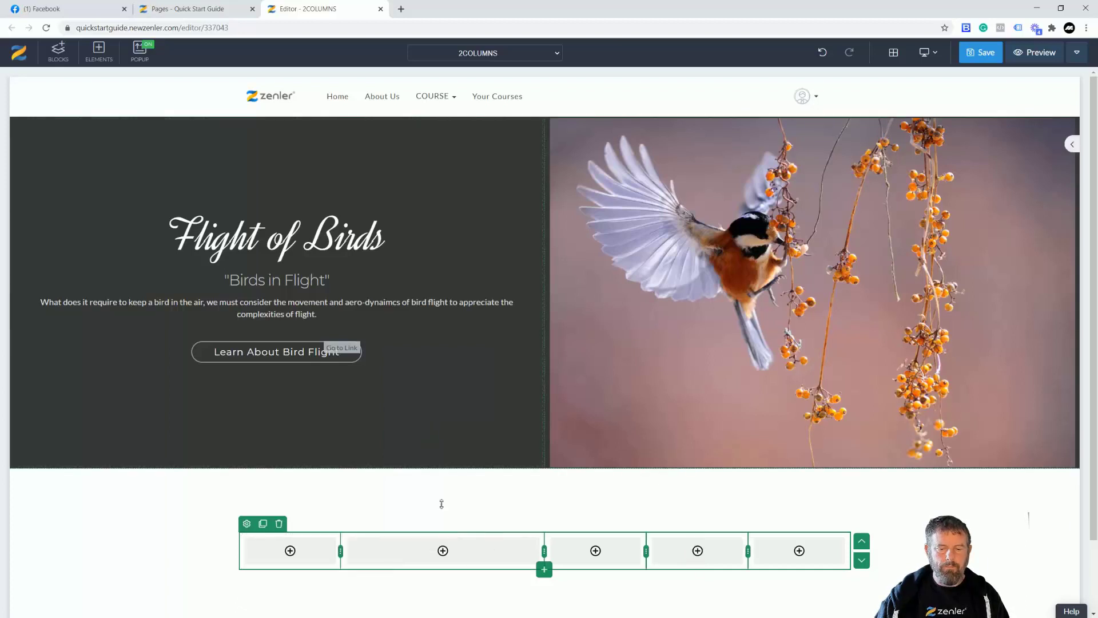
Resize the row's columns so the first is about twice as wide as each of the four equal columns beside it
{"action": "left_click_drag", "start_coordinate": [389, 555], "coordinate": [392, 554]}
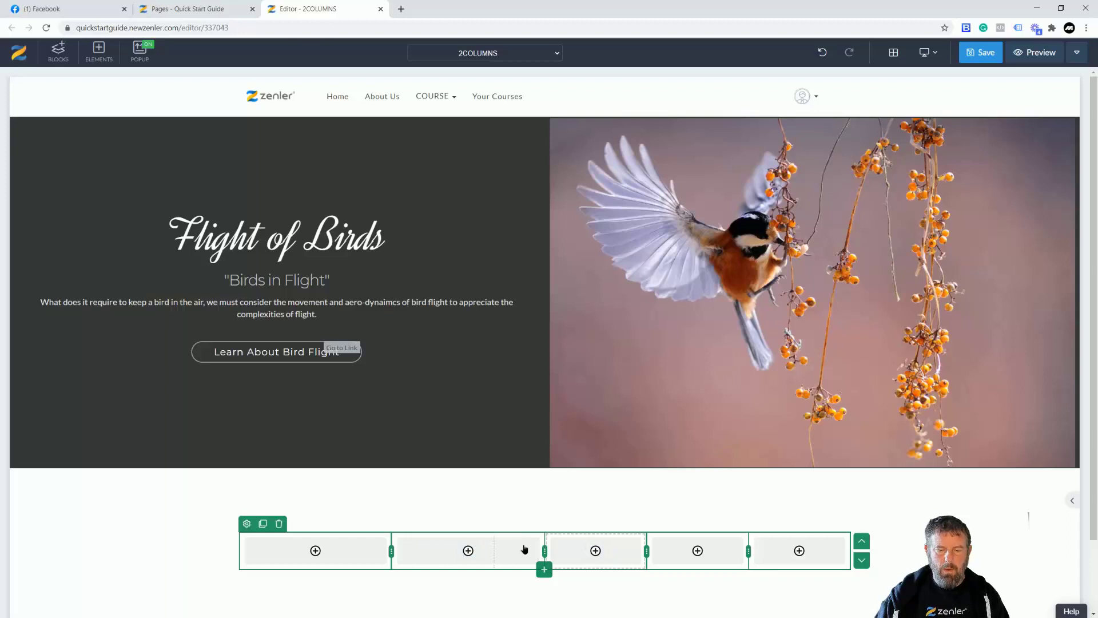
{"action": "left_click_drag", "start_coordinate": [544, 551], "coordinate": [504, 553]}
{"action": "left_click_drag", "start_coordinate": [408, 553], "coordinate": [413, 553]}
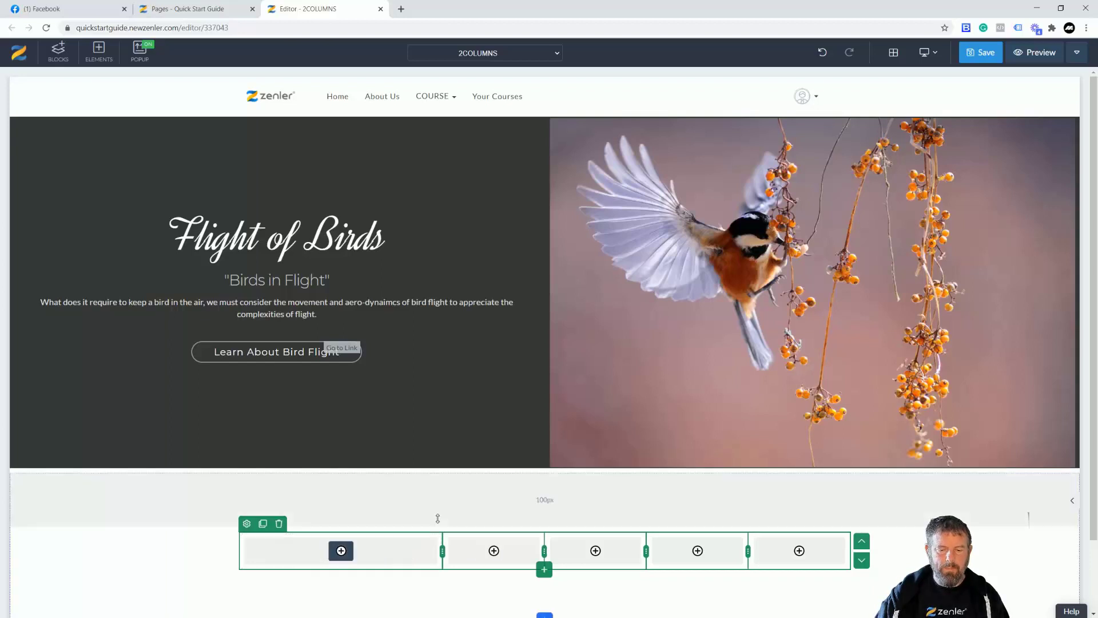
{"action": "key", "text": "Return"}
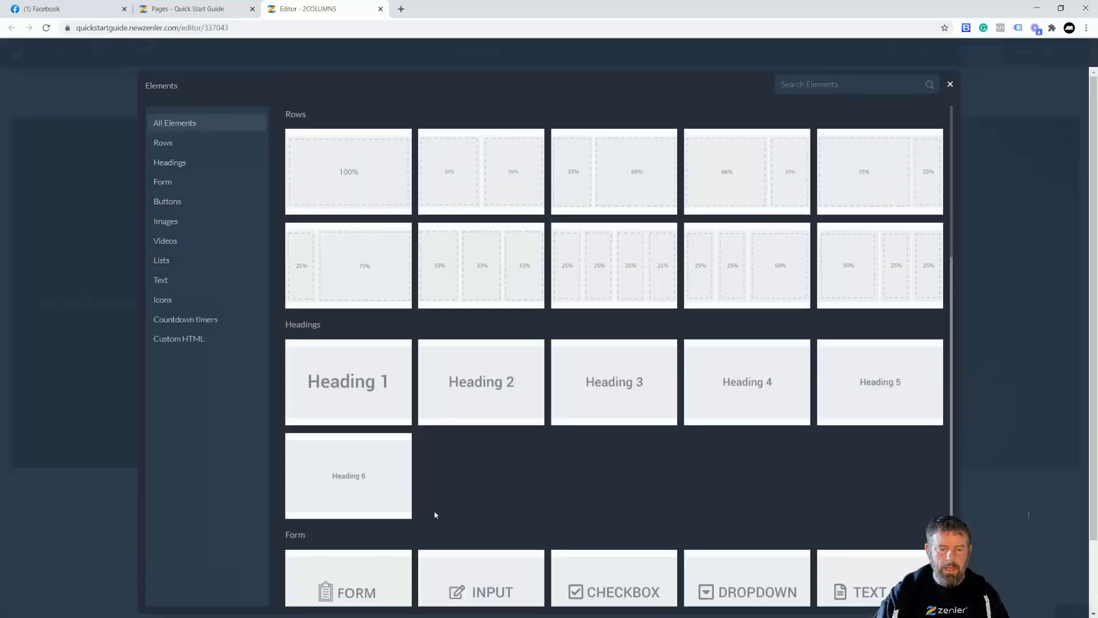
{"action": "left_click", "coordinate": [951, 85]}
Insert a paragraph text element in the row's wide first column
{"action": "scroll", "coordinate": [292, 579], "scroll_direction": "down", "scroll_amount": 2}
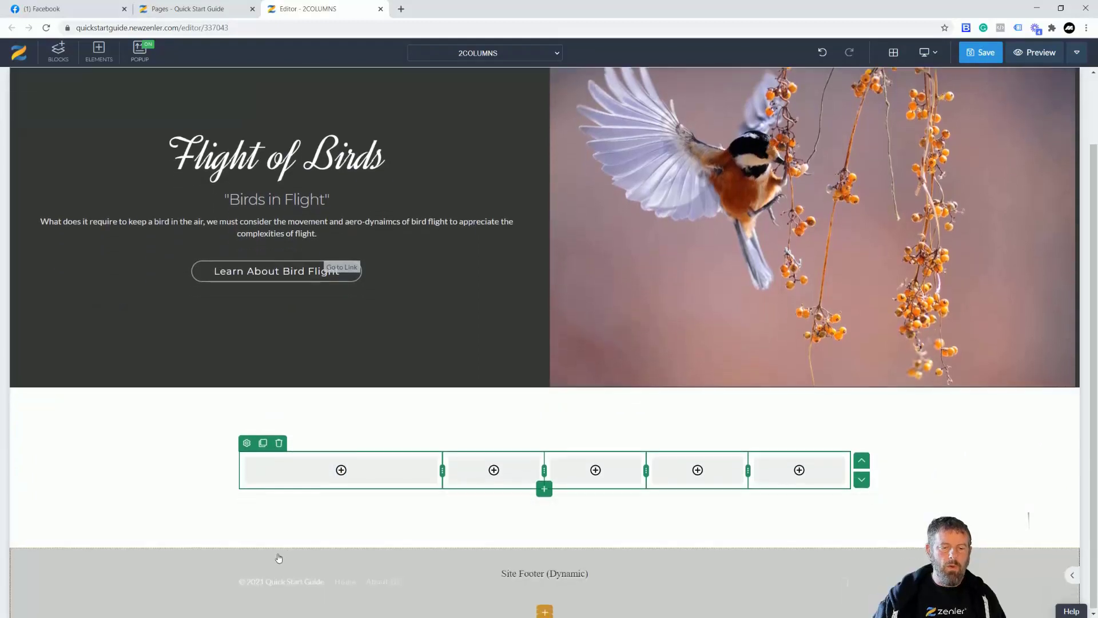
{"action": "left_click", "coordinate": [347, 469]}
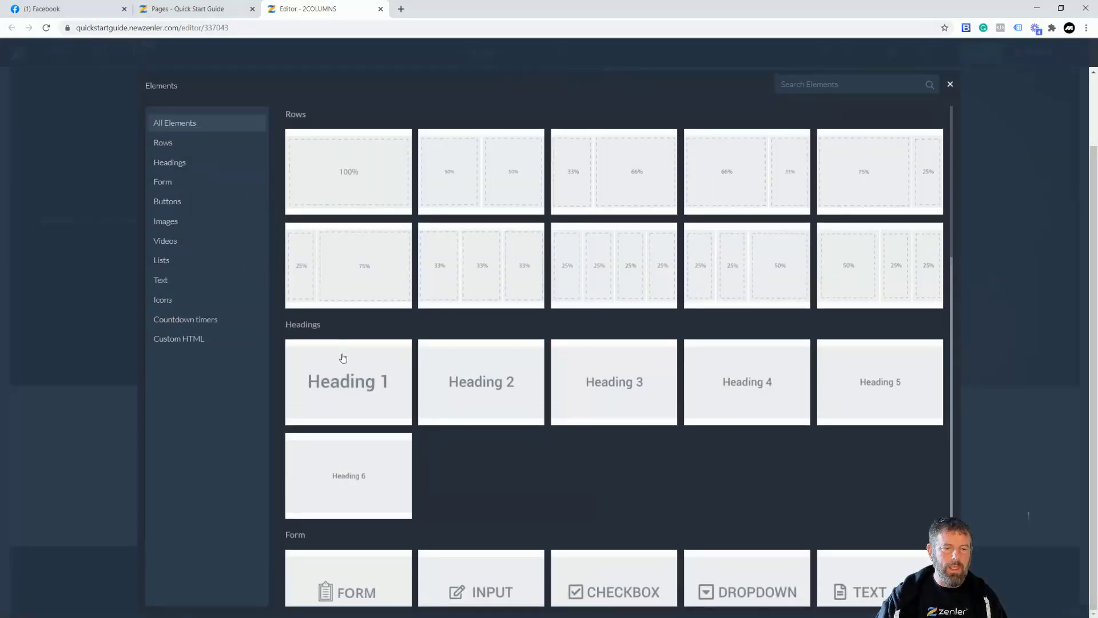
{"action": "left_click", "coordinate": [171, 287]}
{"action": "left_click", "coordinate": [337, 157]}
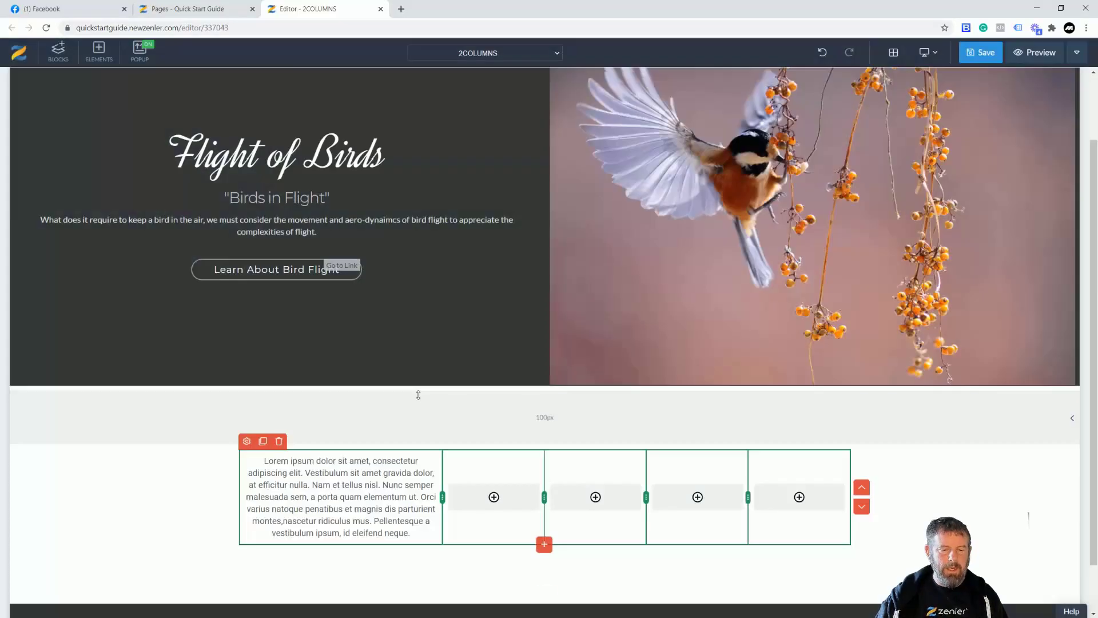
Replace the placeholder paragraph in the first column with "Coloumn 1"
{"action": "left_click", "coordinate": [374, 505]}
{"action": "left_click_drag", "start_coordinate": [409, 530], "coordinate": [262, 460]}
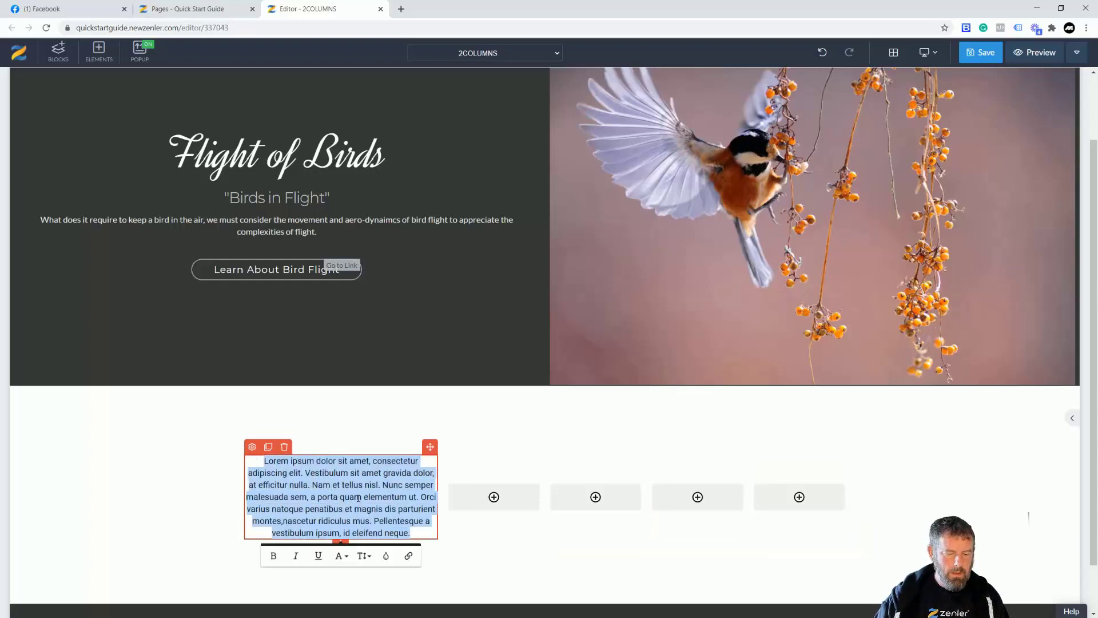
{"action": "type", "text": "Coloumns"}
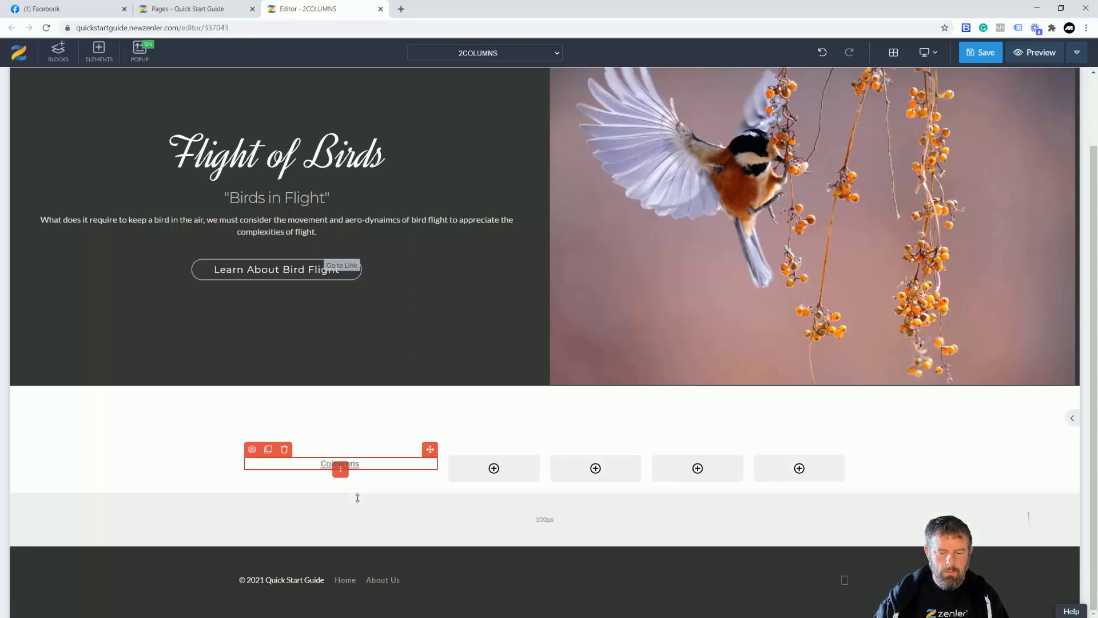
{"action": "key", "text": "BackSpace"}
{"action": "type", "text": "1"}
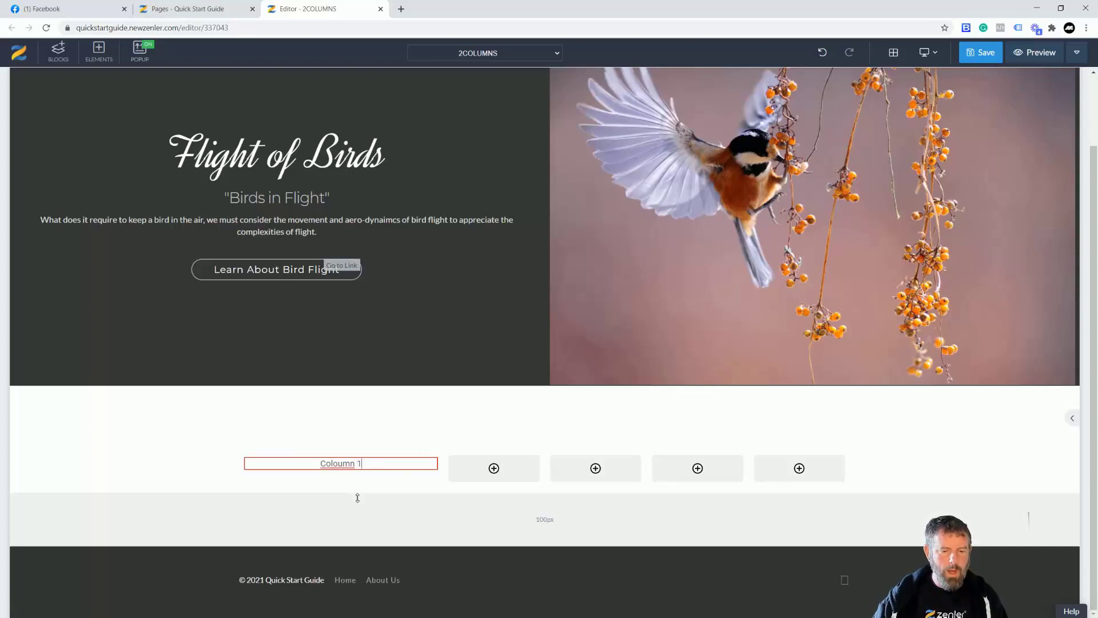
Clone the "Coloumn 1" text and move the copies so each of the four remaining columns holds one
{"action": "left_click", "coordinate": [268, 450]}
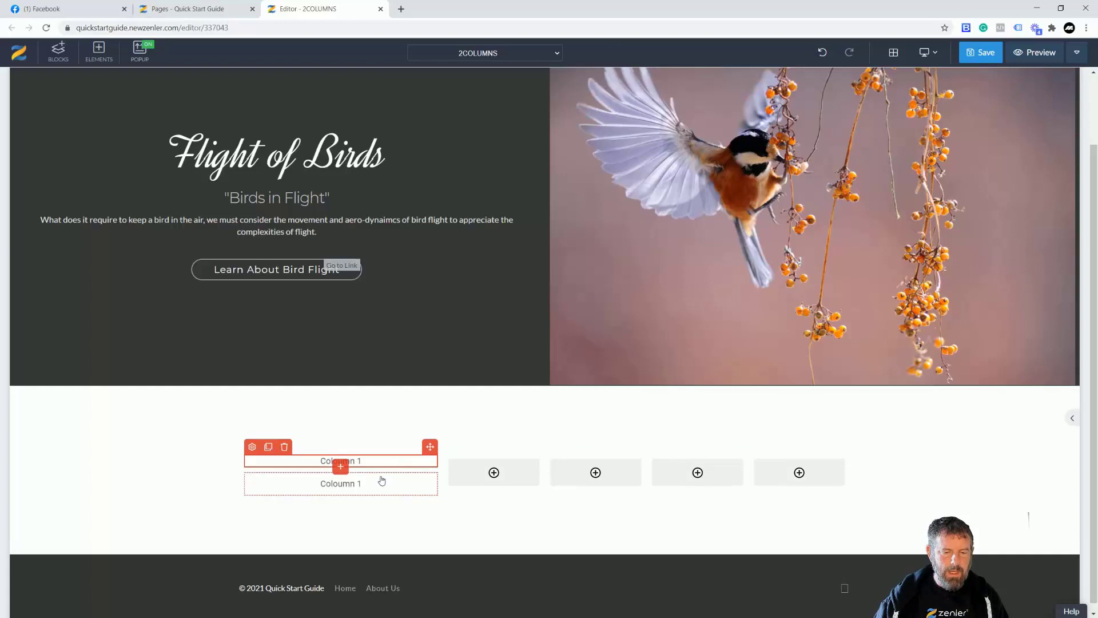
{"action": "mouse_move", "coordinate": [431, 449]}
{"action": "left_mouse_down"}
{"action": "mouse_move", "coordinate": [470, 470]}
{"action": "mouse_move", "coordinate": [634, 450]}
{"action": "left_mouse_up"}
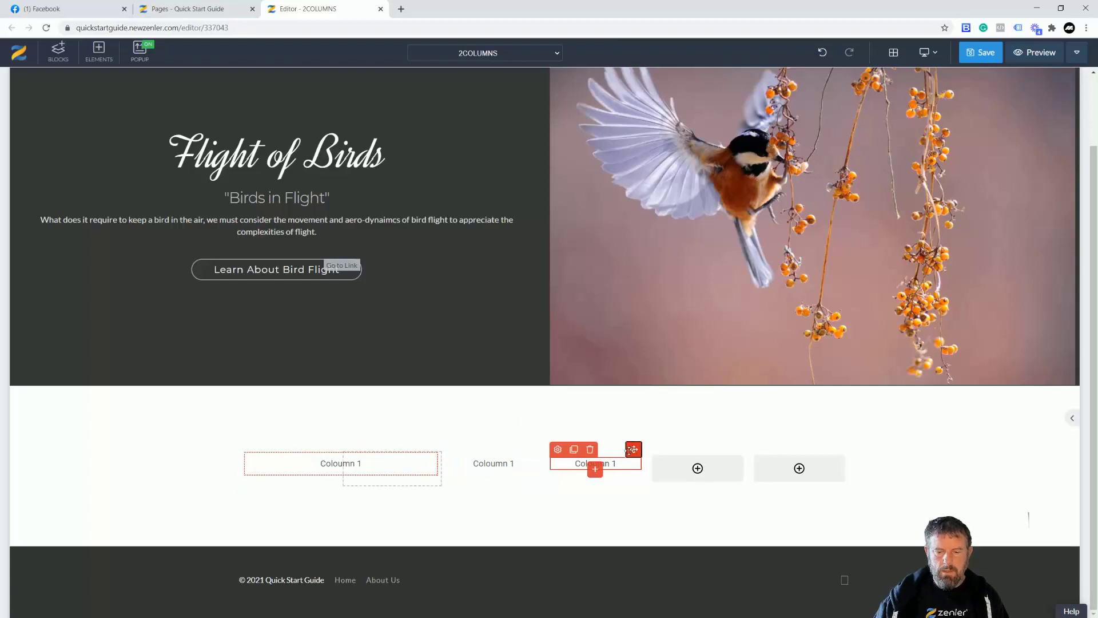
{"action": "left_click", "coordinate": [573, 449]}
{"action": "mouse_move", "coordinate": [635, 450]}
{"action": "left_mouse_down"}
{"action": "mouse_move", "coordinate": [693, 485]}
{"action": "mouse_move", "coordinate": [635, 447]}
{"action": "mouse_move", "coordinate": [699, 461]}
{"action": "left_mouse_up"}
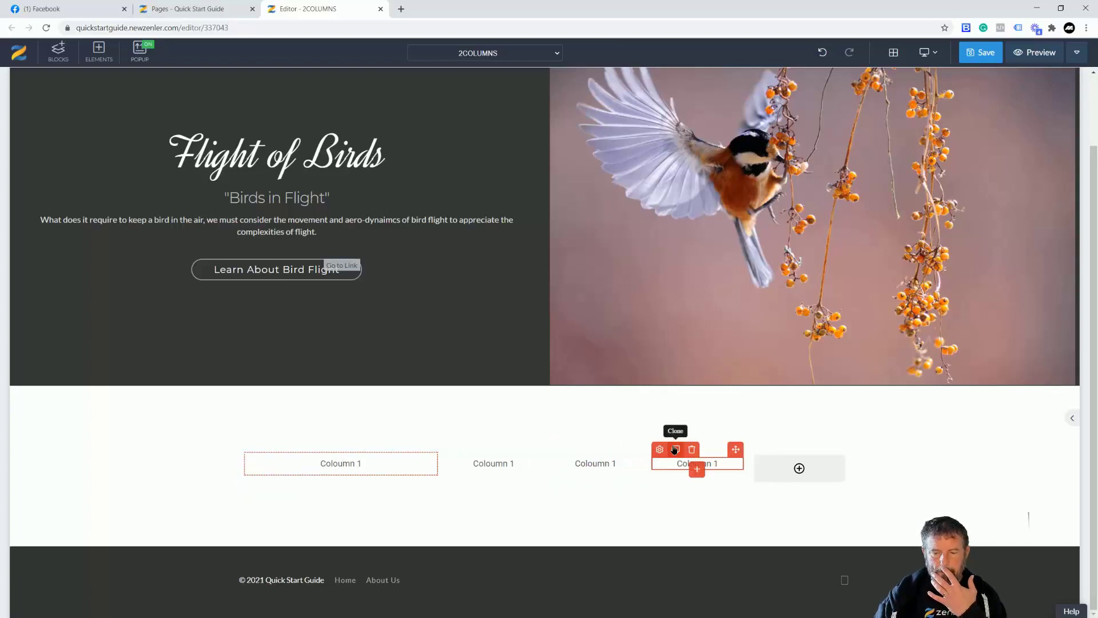
{"action": "left_click", "coordinate": [675, 449]}
{"action": "left_click_drag", "start_coordinate": [736, 446], "coordinate": [798, 471]}
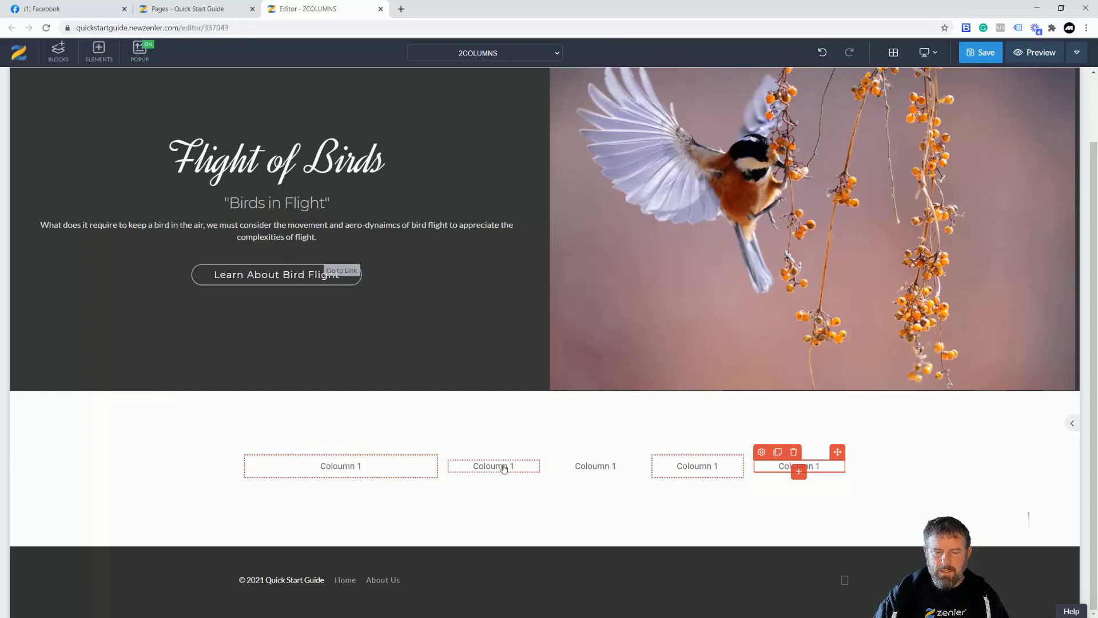
Renumber the copied texts in the second to fifth columns as "Coloumn 2", "Coloumn 3", "Coloumn 4" and "Coloumn 5"
{"action": "left_click", "coordinate": [522, 467]}
{"action": "double_click", "coordinate": [519, 465]}
{"action": "type", "text": "2"}
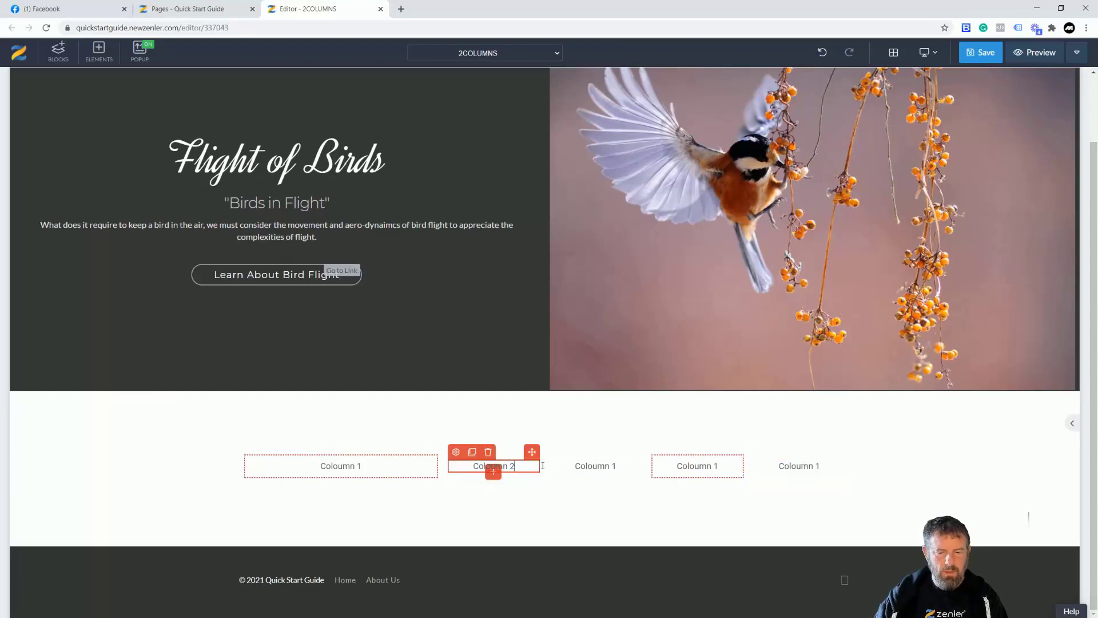
{"action": "left_click", "coordinate": [616, 467]}
{"action": "type", "text": "3"}
{"action": "left_click", "coordinate": [717, 467]}
{"action": "double_click", "coordinate": [716, 466]}
{"action": "type", "text": "4"}
{"action": "double_click", "coordinate": [796, 466]}
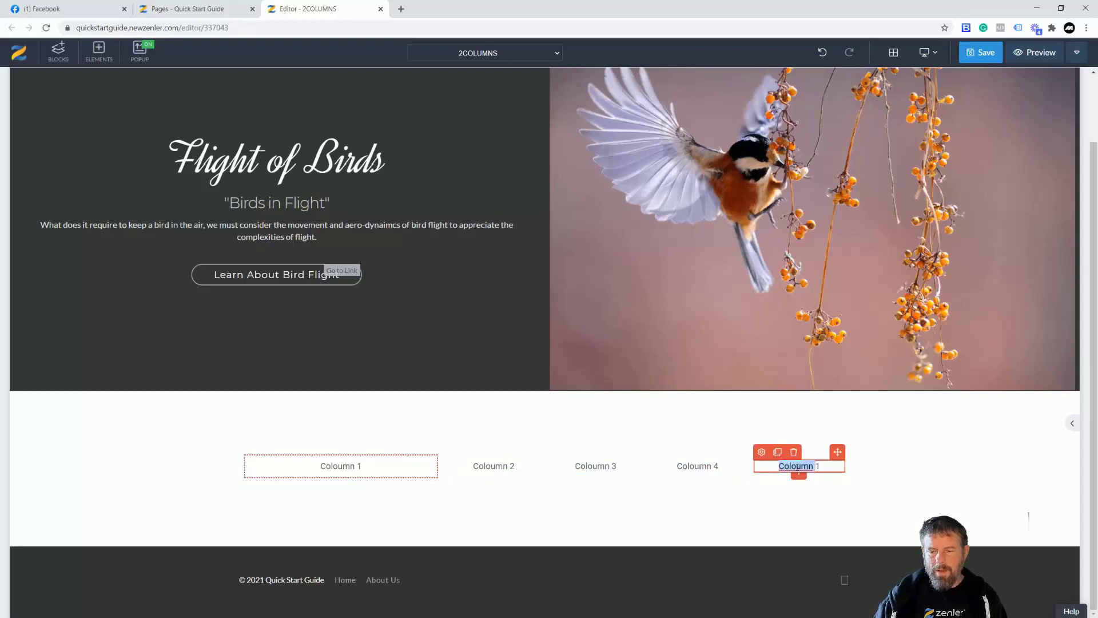
{"action": "left_click", "coordinate": [821, 466]}
{"action": "type", "text": "5"}
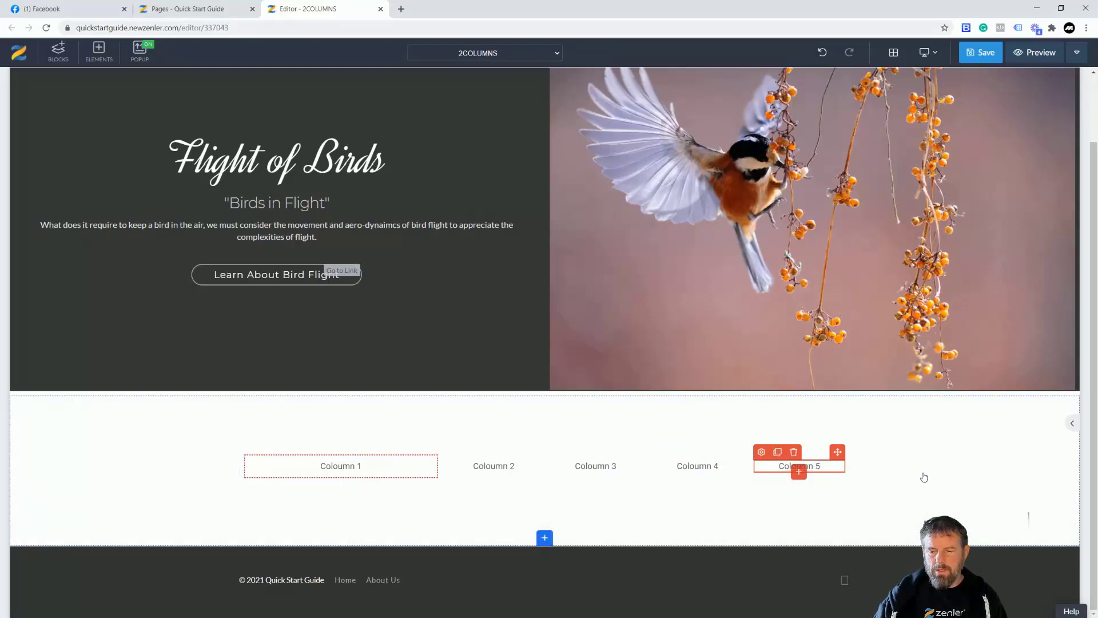
Save the page and open its preview
{"action": "left_click", "coordinate": [983, 53]}
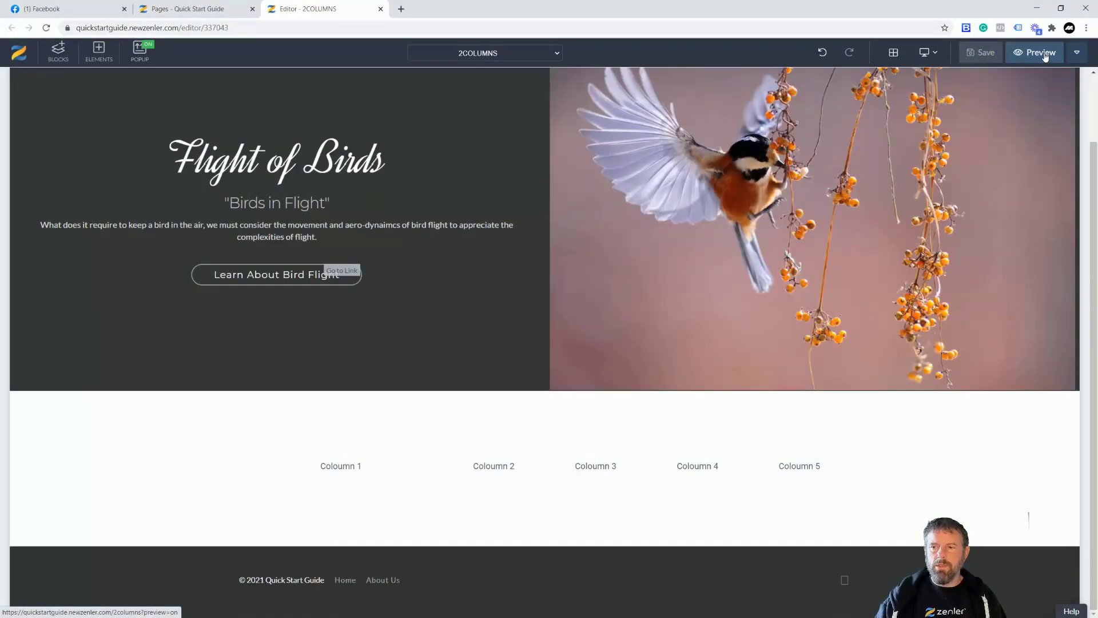
{"action": "left_click", "coordinate": [1041, 52]}
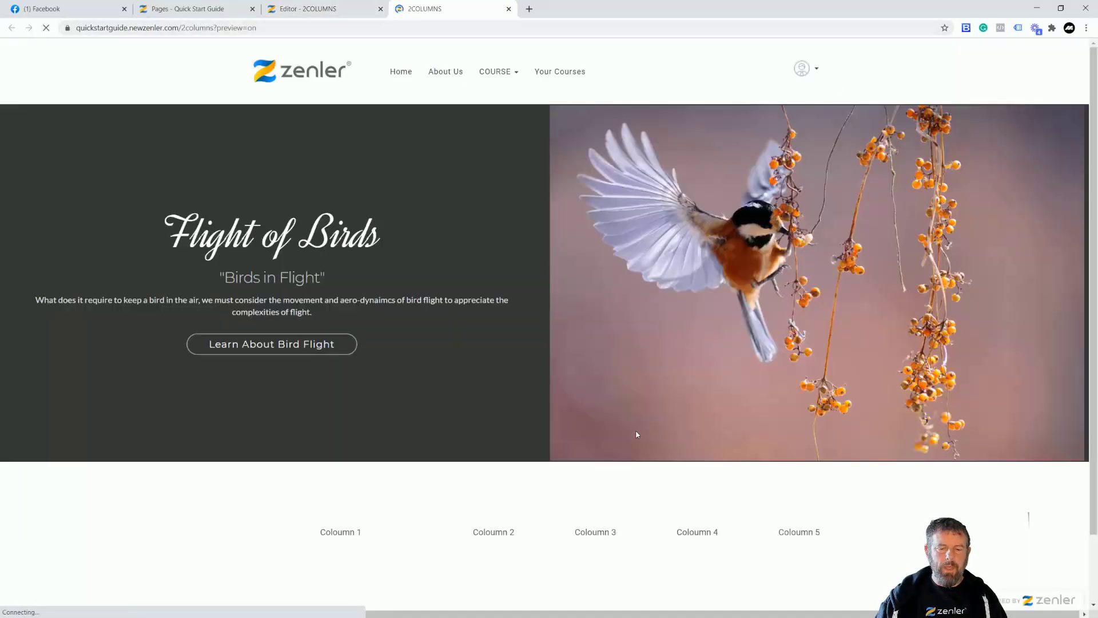
Narrow the browser window to examine how the previewed five columns stack on a small screen, and maximize the window again
{"action": "left_click", "coordinate": [1061, 8]}
{"action": "left_click_drag", "start_coordinate": [737, 249], "coordinate": [637, 242]}
{"action": "scroll", "coordinate": [585, 266], "scroll_direction": "down", "scroll_amount": 7}
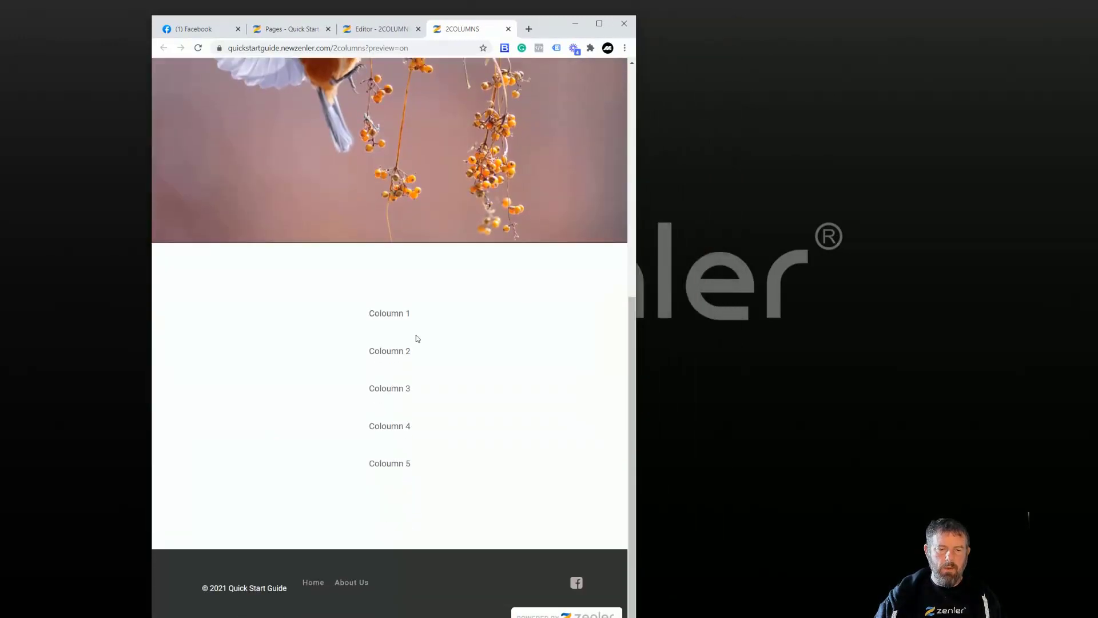
{"action": "mouse_move", "coordinate": [635, 363]}
{"action": "left_mouse_down"}
{"action": "mouse_move", "coordinate": [718, 364]}
{"action": "mouse_move", "coordinate": [653, 365]}
{"action": "left_mouse_up"}
{"action": "scroll", "coordinate": [599, 396], "scroll_direction": "down", "scroll_amount": 7}
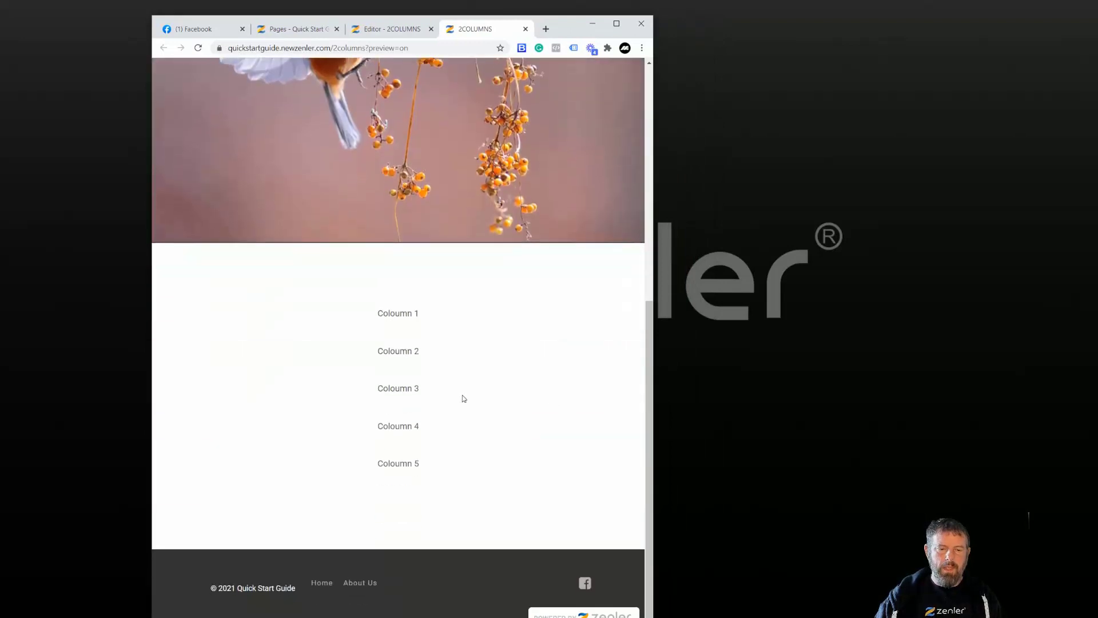
{"action": "left_click_drag", "start_coordinate": [381, 309], "coordinate": [468, 313]}
{"action": "left_click_drag", "start_coordinate": [374, 352], "coordinate": [456, 356]}
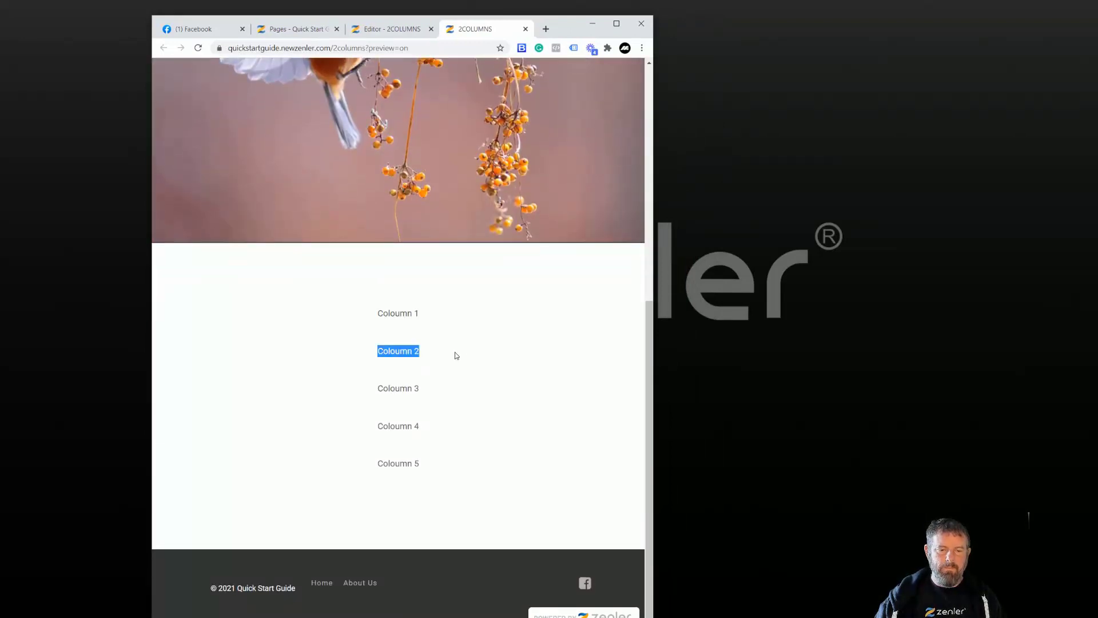
{"action": "left_click_drag", "start_coordinate": [381, 387], "coordinate": [457, 392]}
{"action": "left_click_drag", "start_coordinate": [378, 424], "coordinate": [470, 431]}
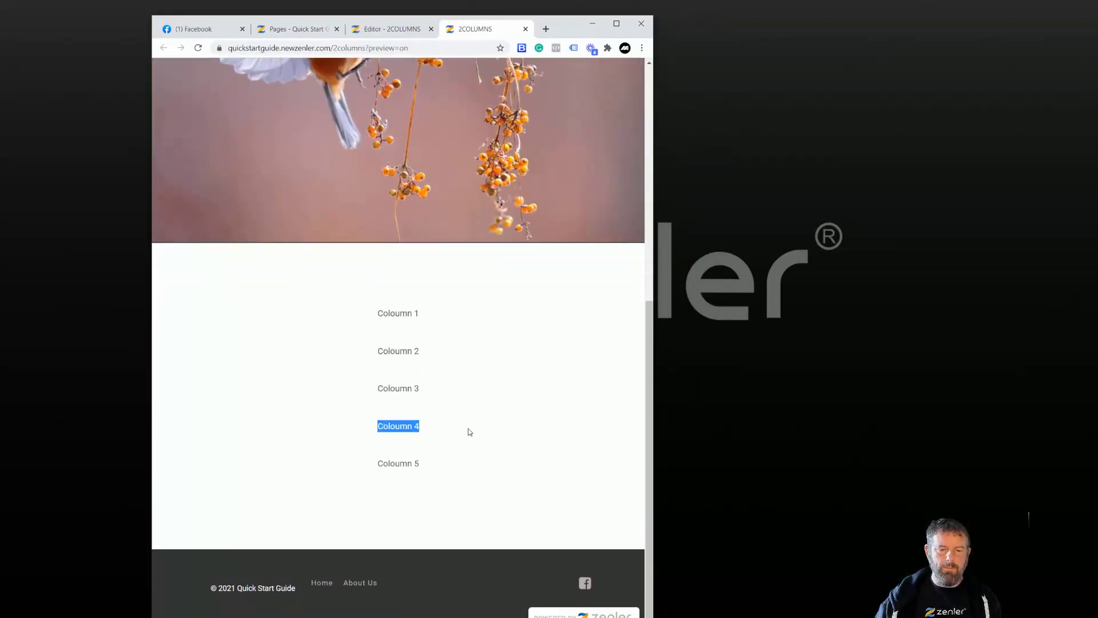
{"action": "left_click", "coordinate": [617, 23]}
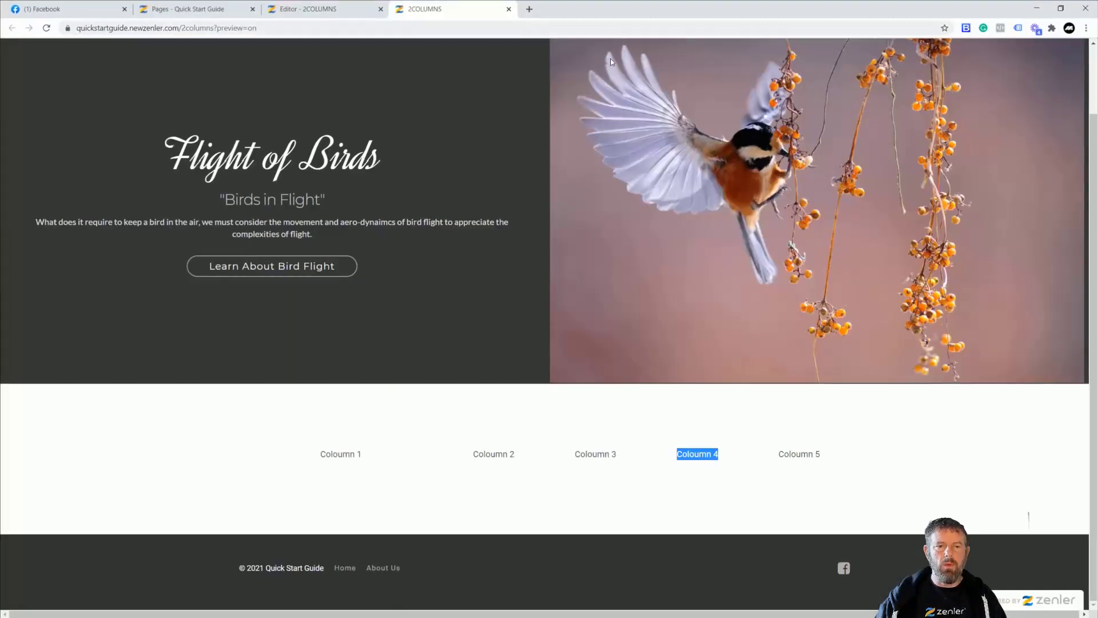
Switch to Facebook and review the feature names in the Zenler comparison chart used as reference
{"action": "left_click", "coordinate": [313, 10]}
{"action": "left_click", "coordinate": [71, 11]}
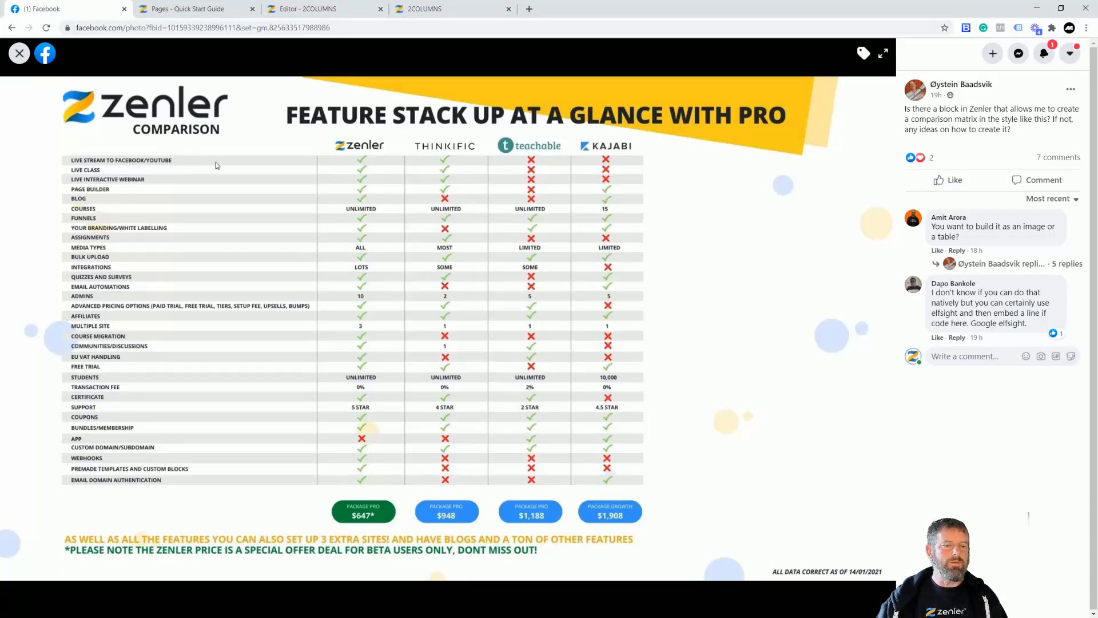
{"action": "left_click", "coordinate": [218, 11]}
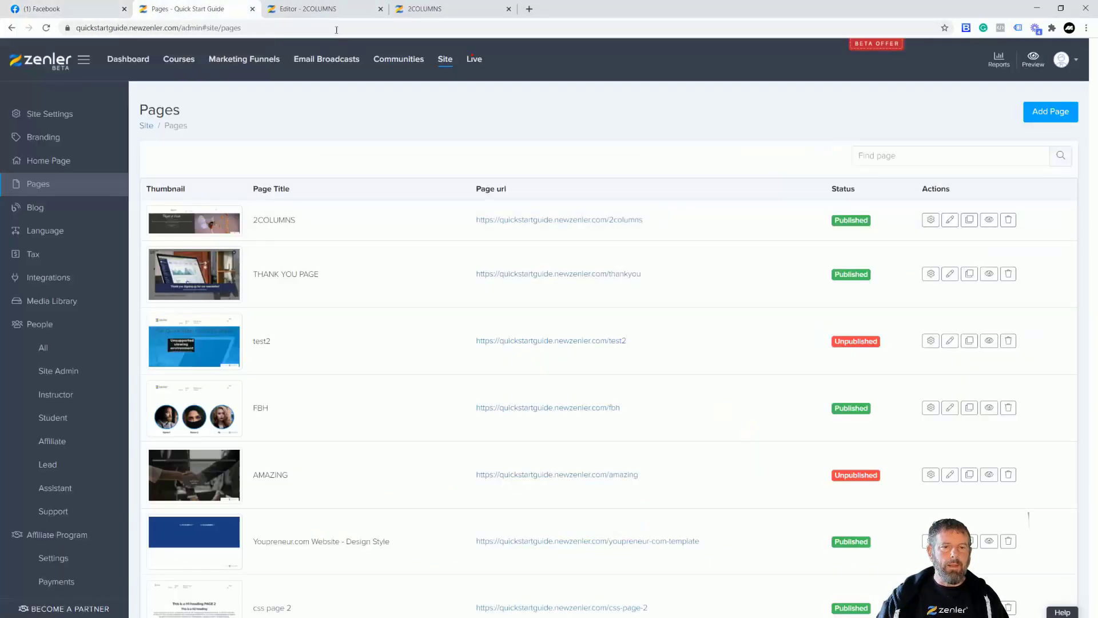
In the 2COLUMNS editor, replace the first column's text with "LIve Stream to facebook and YouTube" and make it bold
{"action": "left_click", "coordinate": [337, 10]}
{"action": "left_click", "coordinate": [363, 466]}
{"action": "left_click_drag", "start_coordinate": [363, 466], "coordinate": [283, 464]}
{"action": "type", "text": "L"}
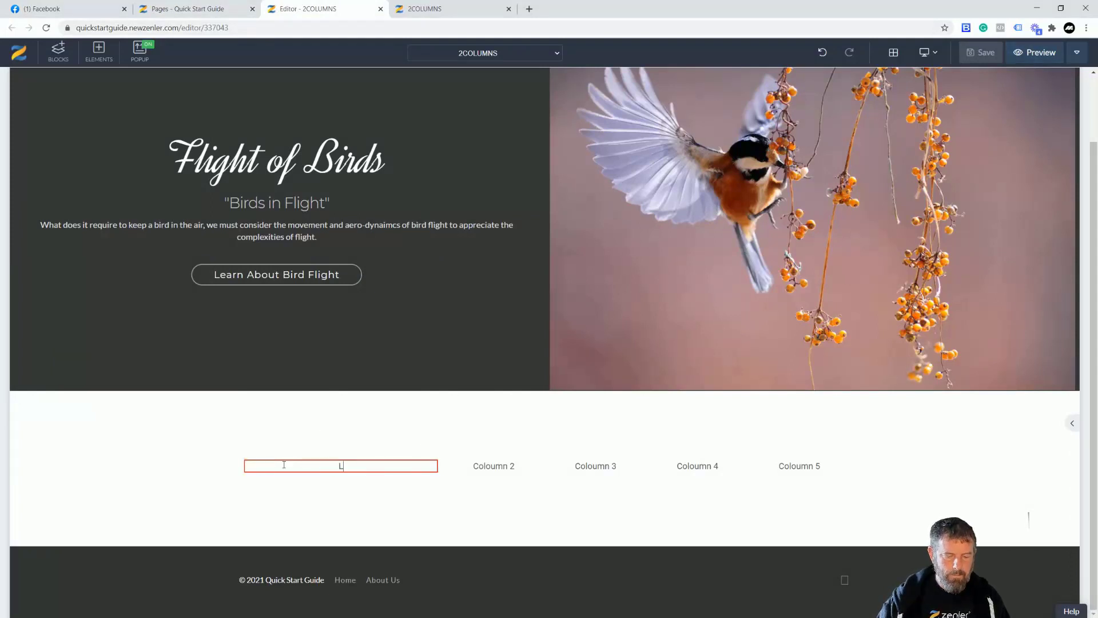
{"action": "type", "text": "Ive St"}
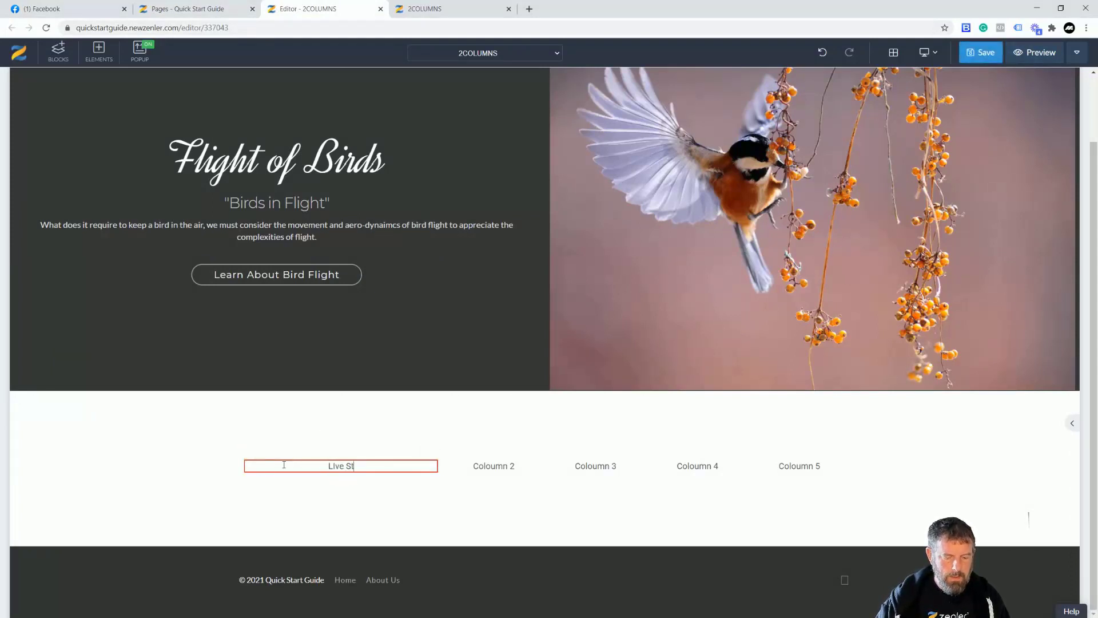
{"action": "type", "text": "ream to "}
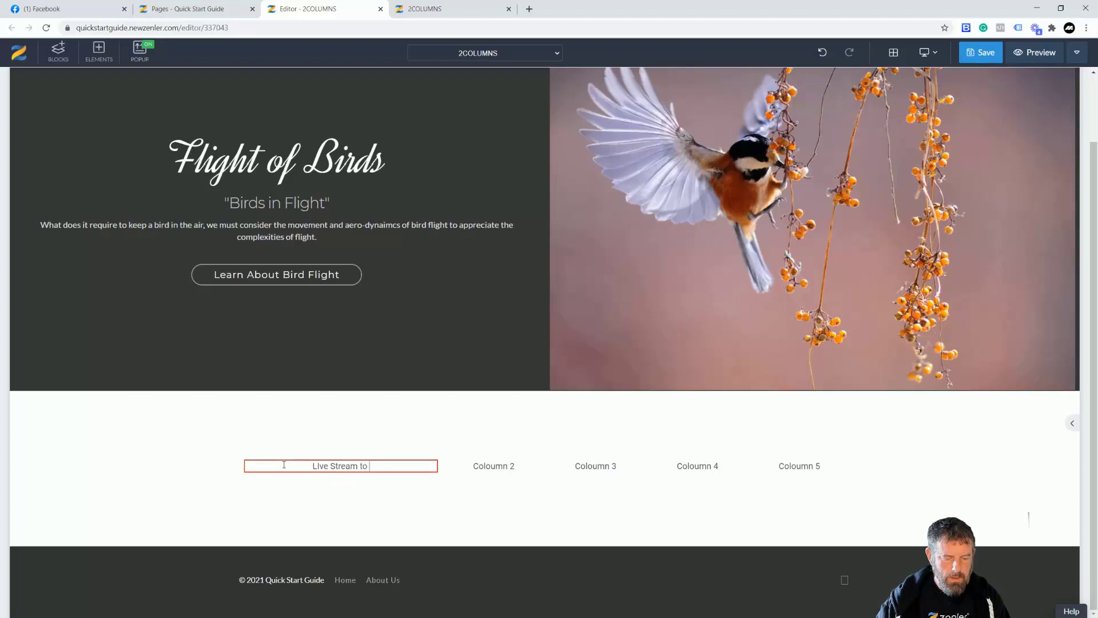
{"action": "type", "text": "facebook a"}
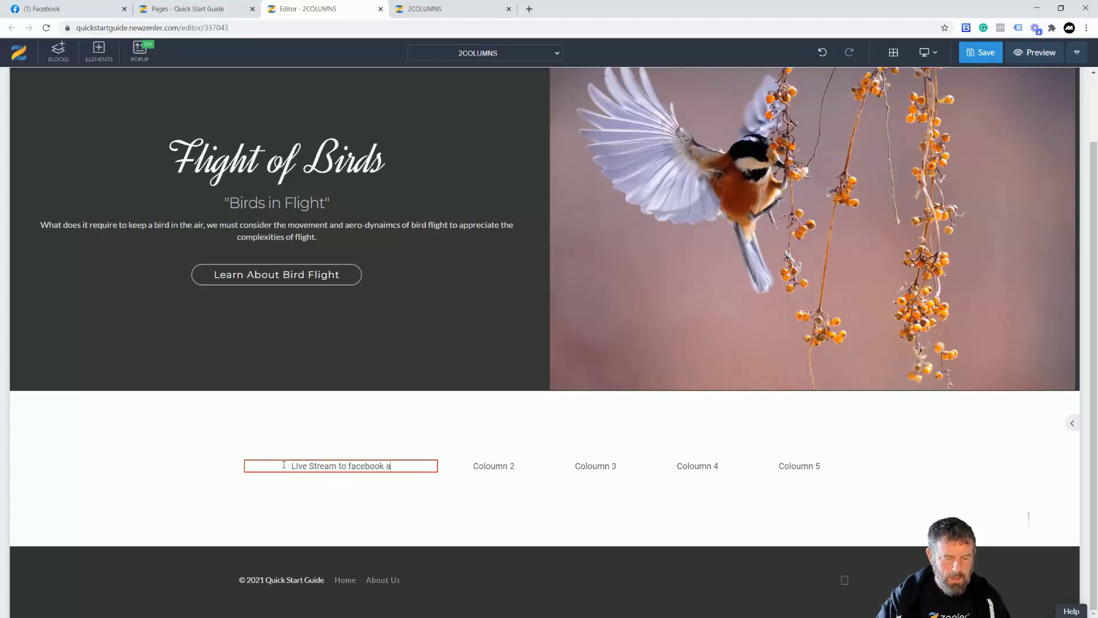
{"action": "type", "text": "nd Yo"}
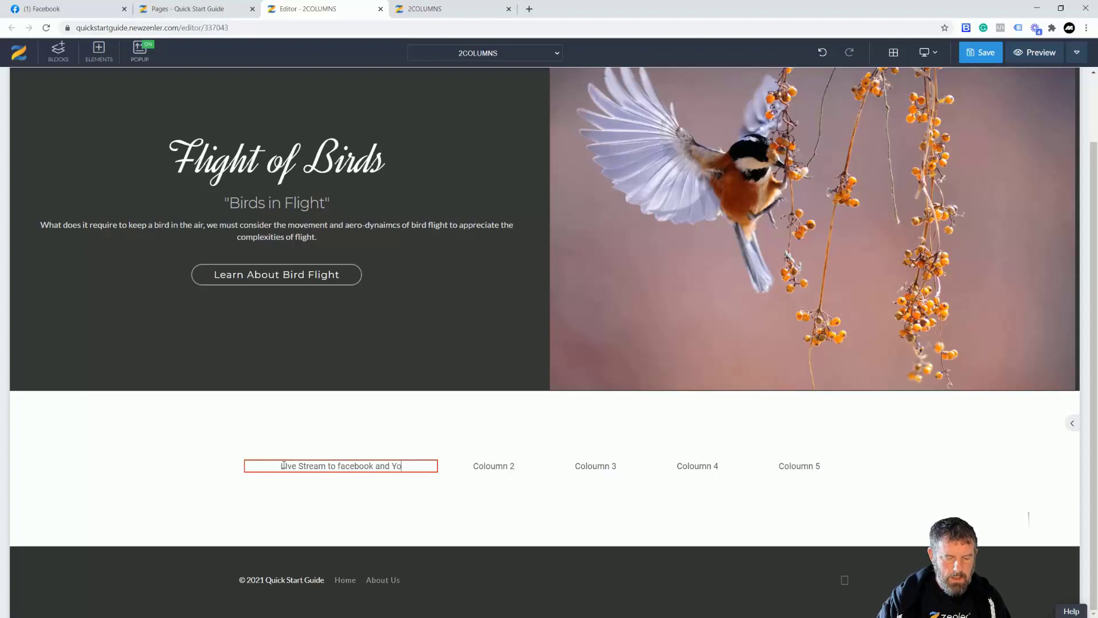
{"action": "type", "text": "uTube"}
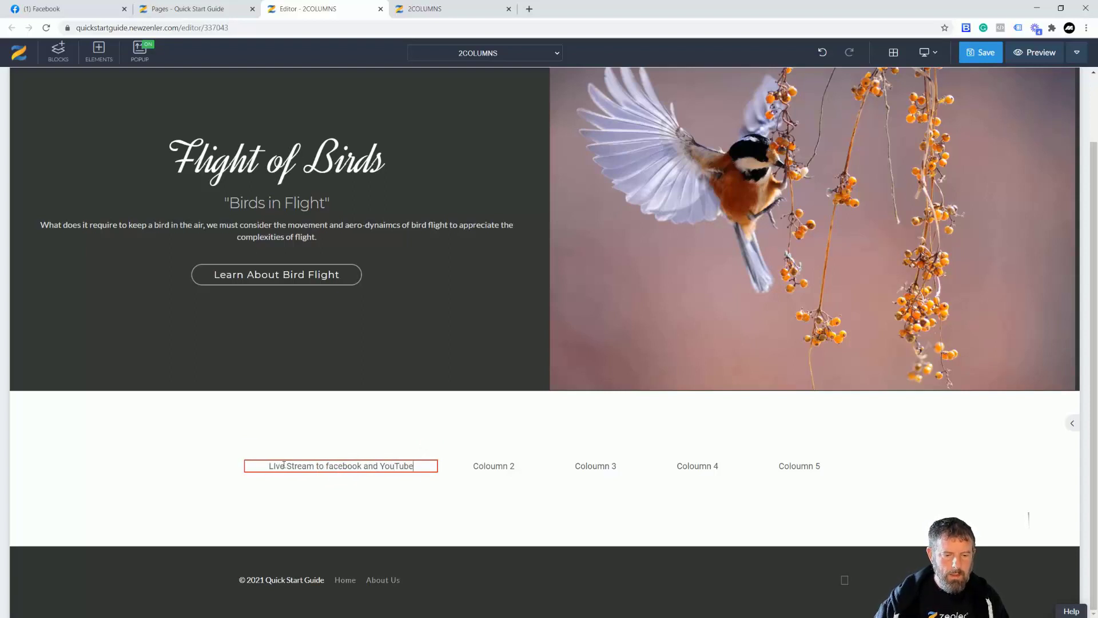
{"action": "left_click_drag", "start_coordinate": [416, 466], "coordinate": [259, 464]}
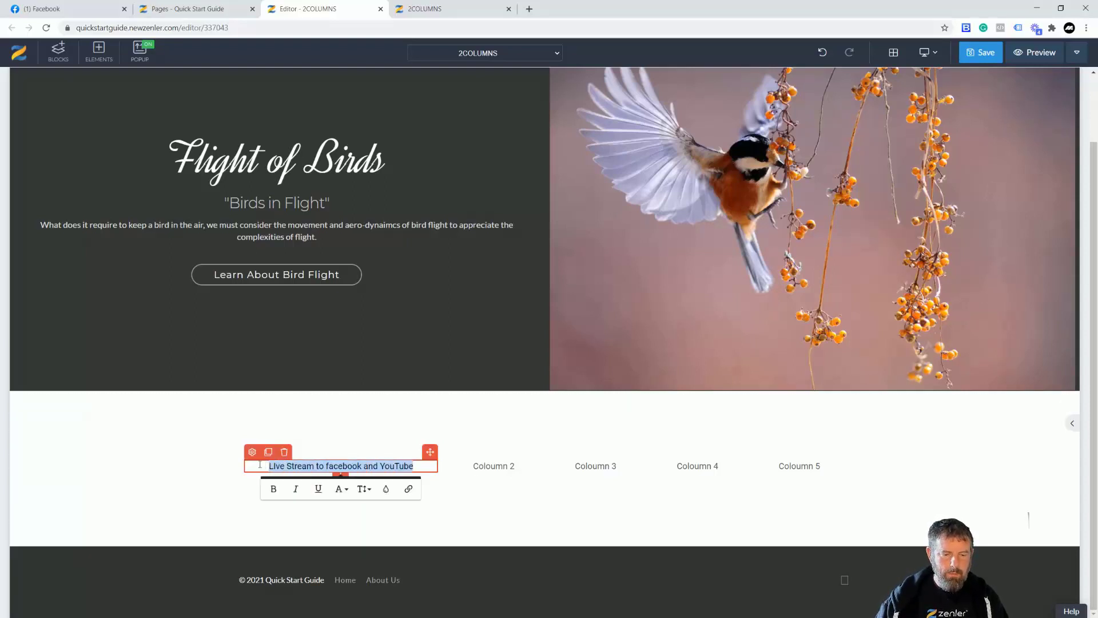
{"action": "left_click", "coordinate": [274, 488]}
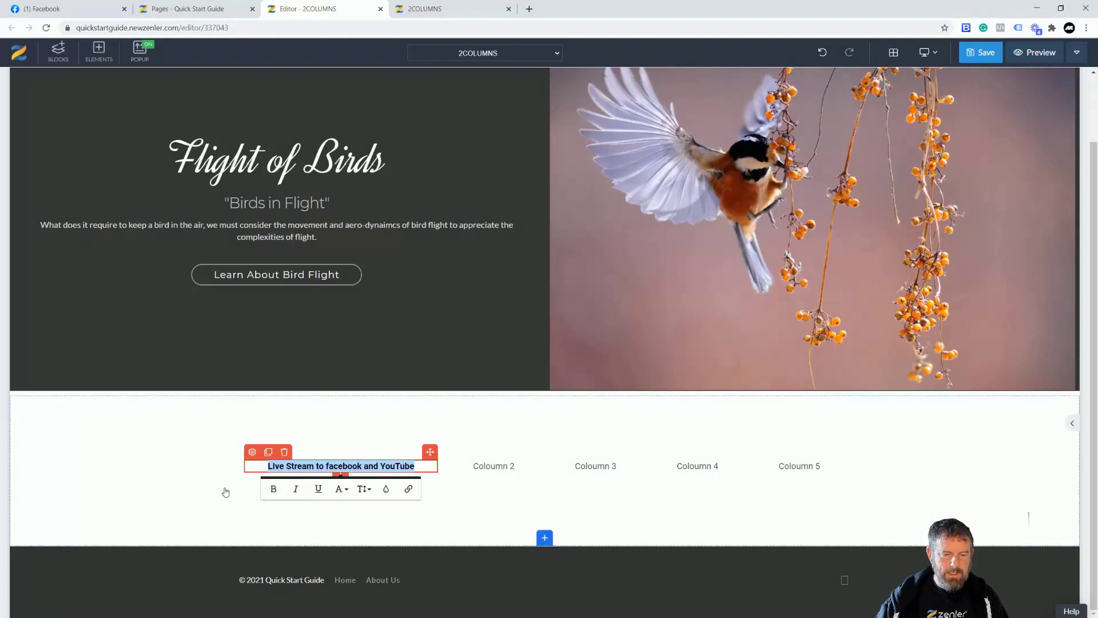
{"action": "left_click", "coordinate": [504, 469]}
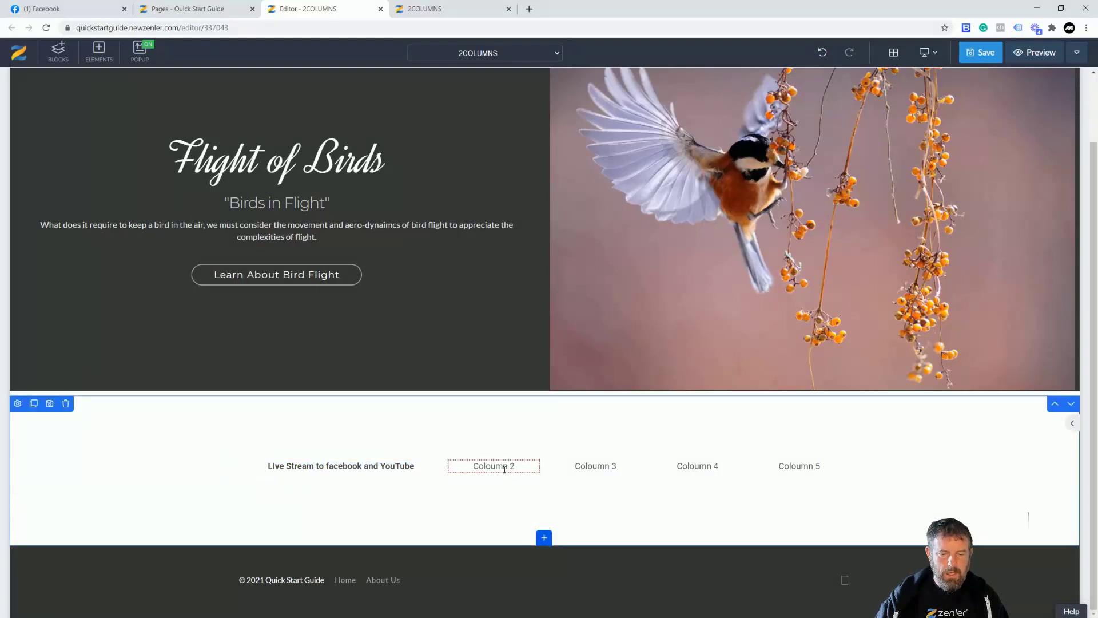
{"action": "left_click", "coordinate": [514, 470]}
{"action": "left_click_drag", "start_coordinate": [524, 466], "coordinate": [472, 466]}
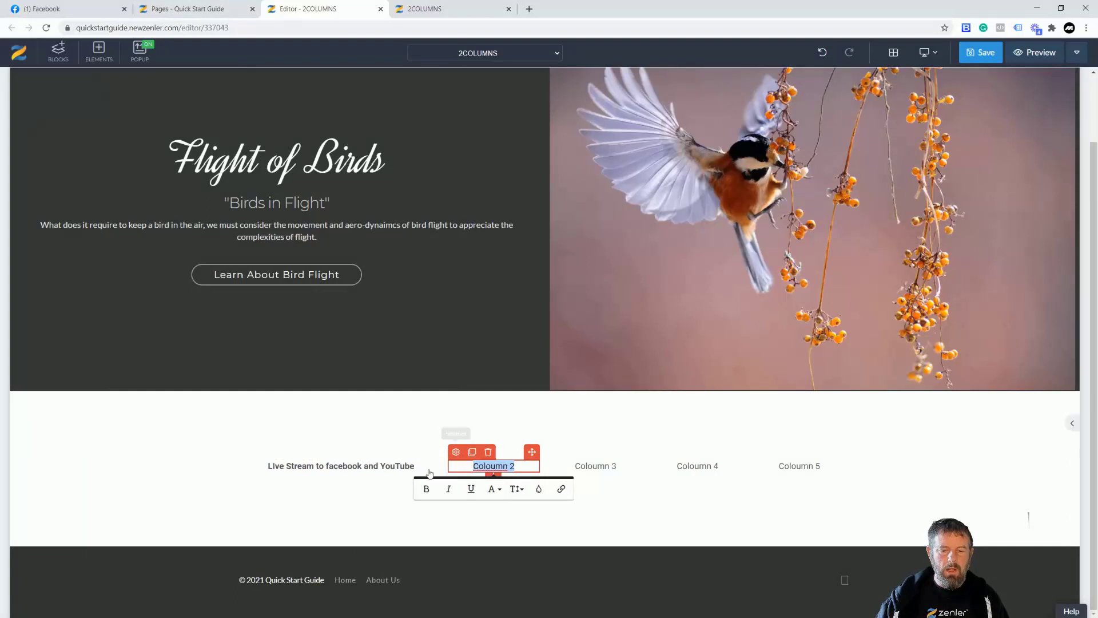
Duplicate the five-column row and delete the feature name text from the first column of the upper row
{"action": "left_click", "coordinate": [230, 474]}
{"action": "left_click", "coordinate": [285, 470]}
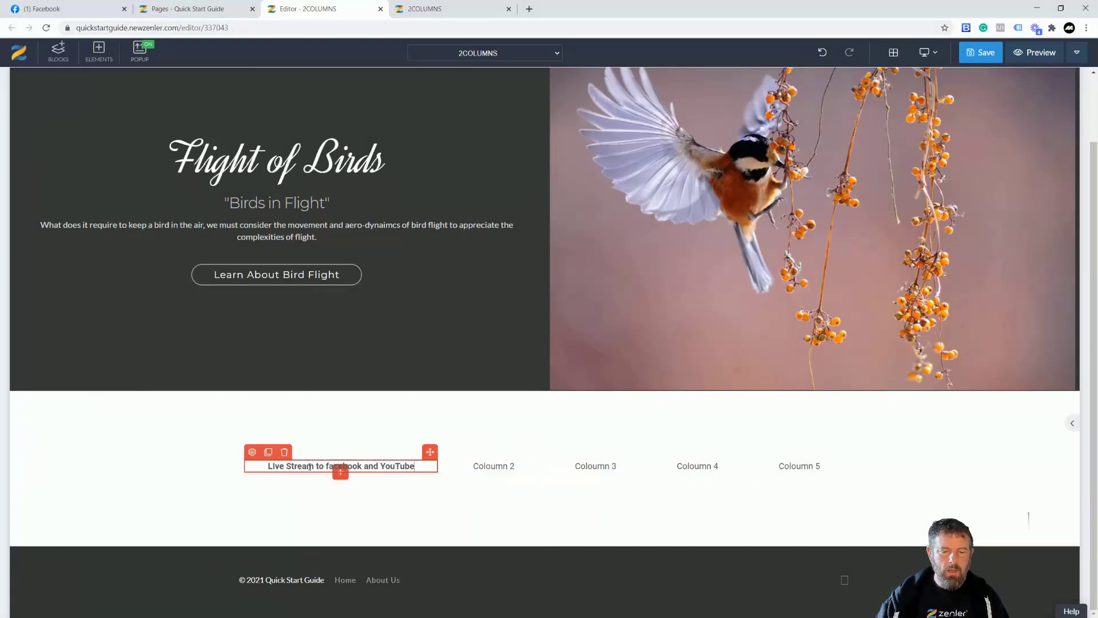
{"action": "left_click", "coordinate": [294, 482]}
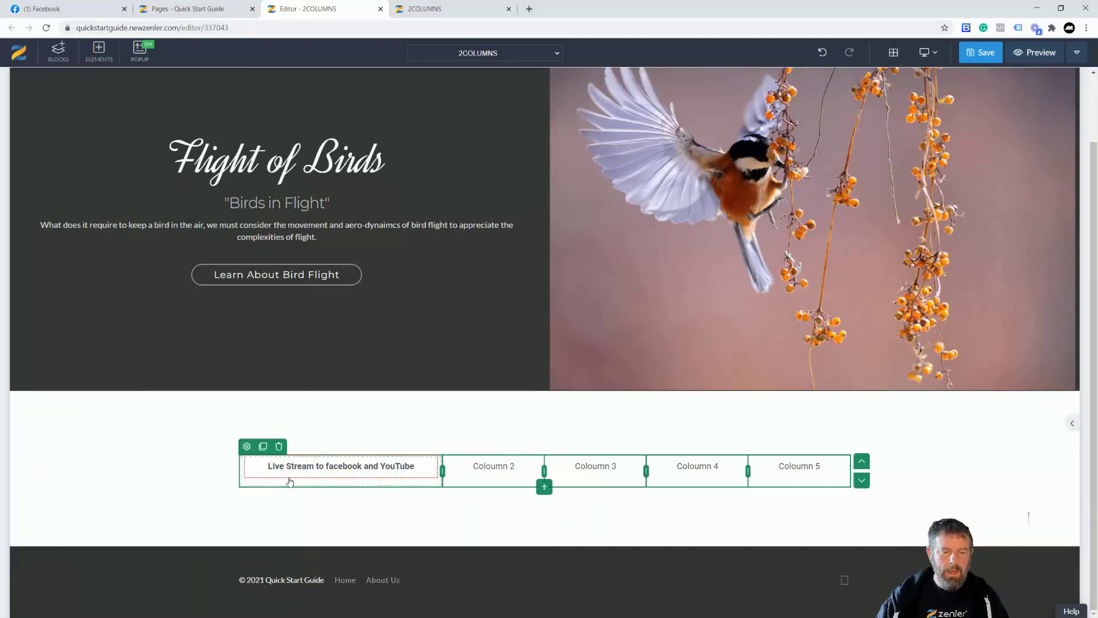
{"action": "left_click", "coordinate": [263, 445]}
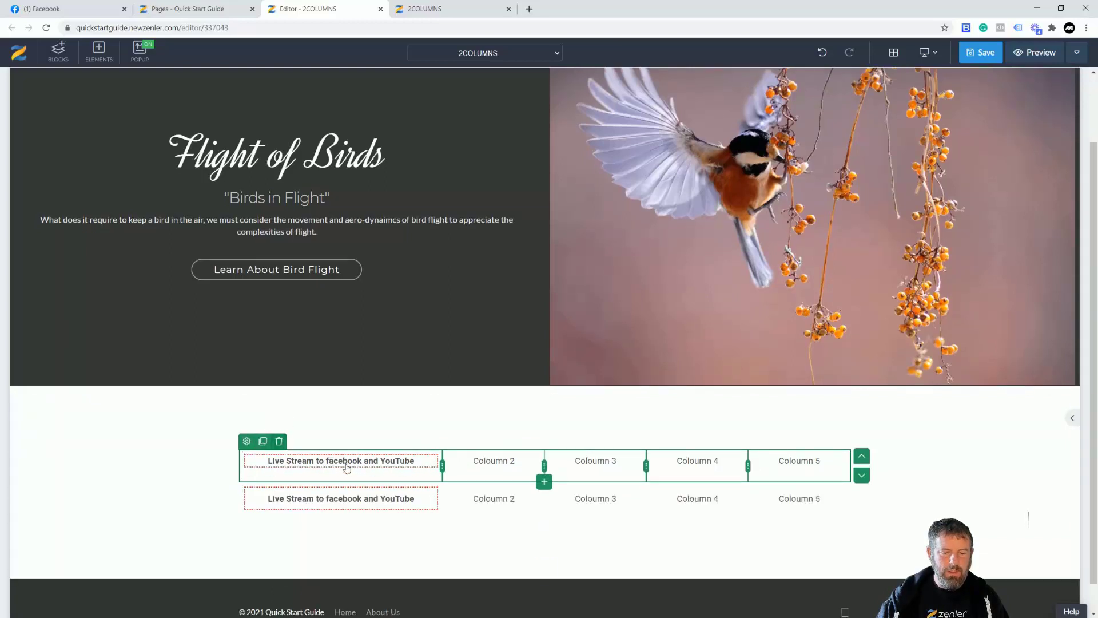
{"action": "left_click", "coordinate": [372, 463]}
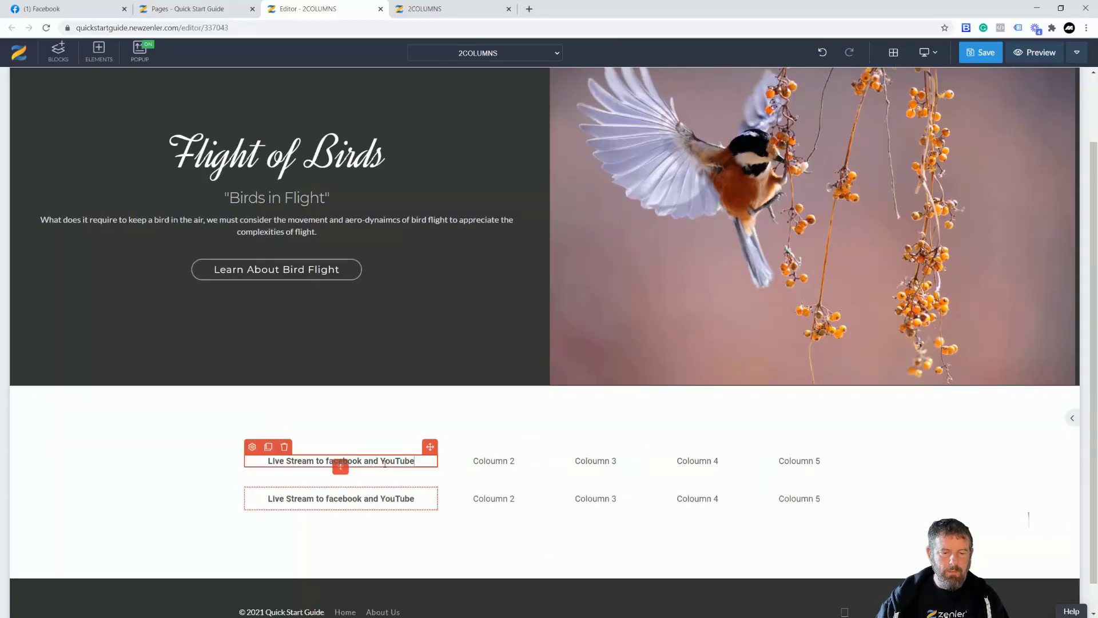
{"action": "left_click", "coordinate": [285, 447]}
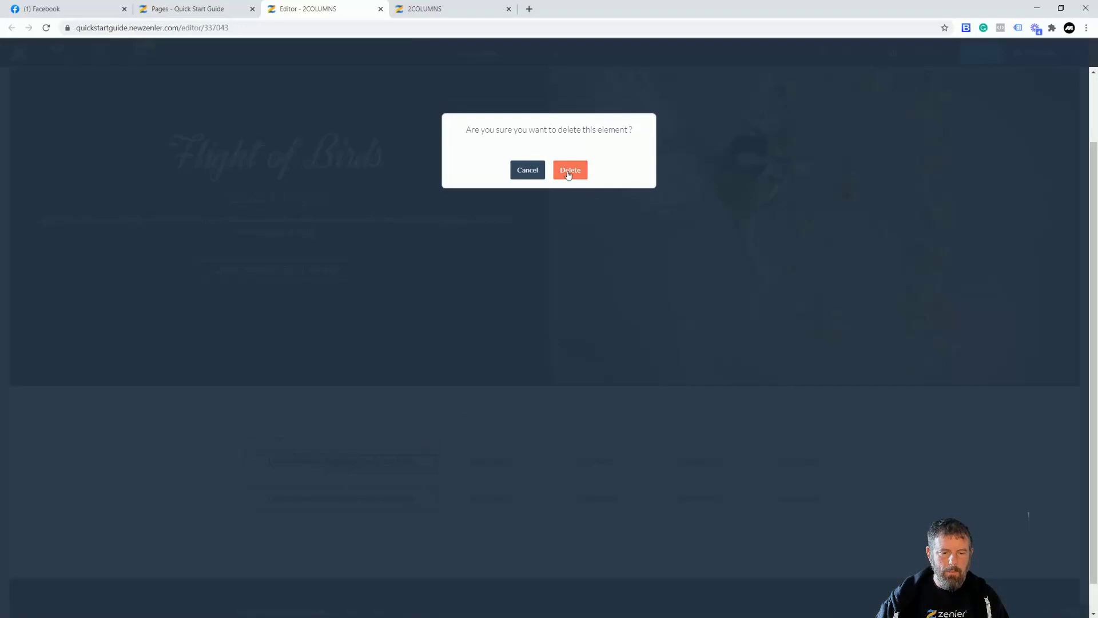
{"action": "left_click", "coordinate": [570, 170]}
Replace the upper row's second and third column texts with the headings "Zenler" and "Thinkfic"
{"action": "left_click", "coordinate": [487, 461]}
{"action": "left_click_drag", "start_coordinate": [517, 463], "coordinate": [459, 464]}
{"action": "type", "text": "Zenler"}
{"action": "mouse_move", "coordinate": [576, 463]}
{"action": "left_mouse_down"}
{"action": "mouse_move", "coordinate": [616, 463]}
{"action": "mouse_move", "coordinate": [572, 461]}
{"action": "left_mouse_up"}
{"action": "key", "text": "BackSpace"}
{"action": "type", "text": "Thinkfi"}
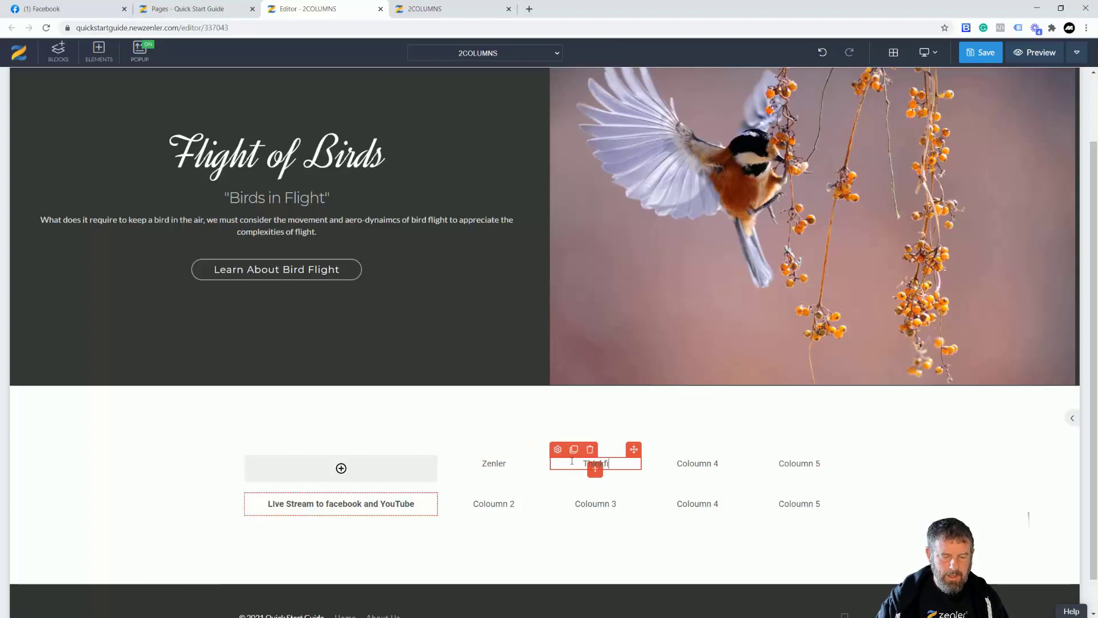
{"action": "type", "text": "c"}
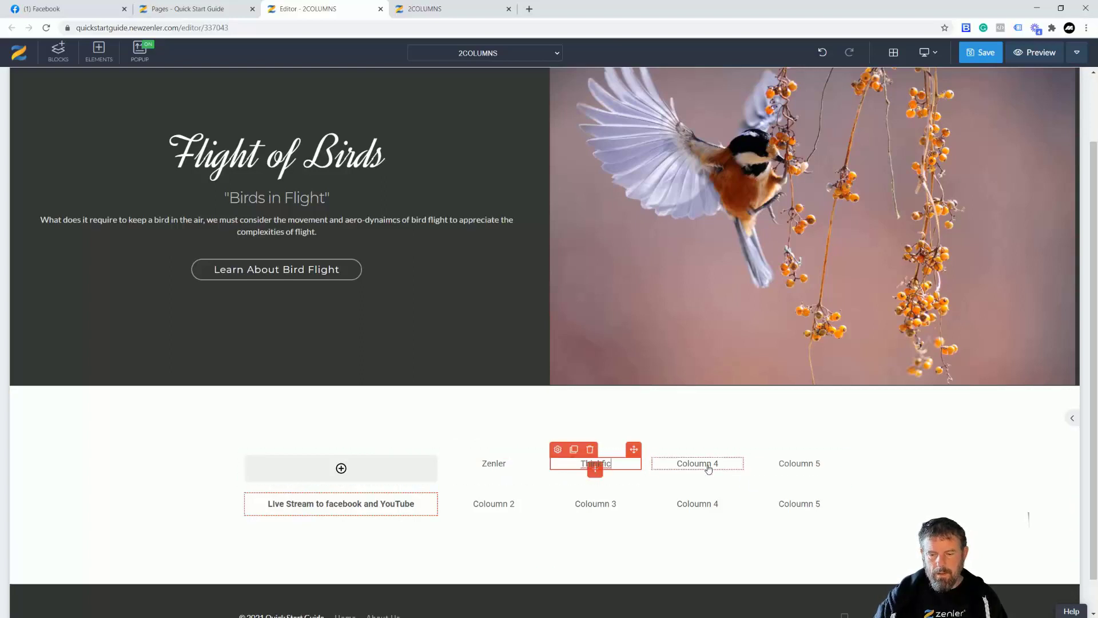
Replace the upper row's fourth and fifth column texts with the headings "Teachable" and "Kajabi"
{"action": "left_click", "coordinate": [709, 468]}
{"action": "left_click", "coordinate": [723, 462]}
{"action": "left_click_drag", "start_coordinate": [713, 465], "coordinate": [652, 472]}
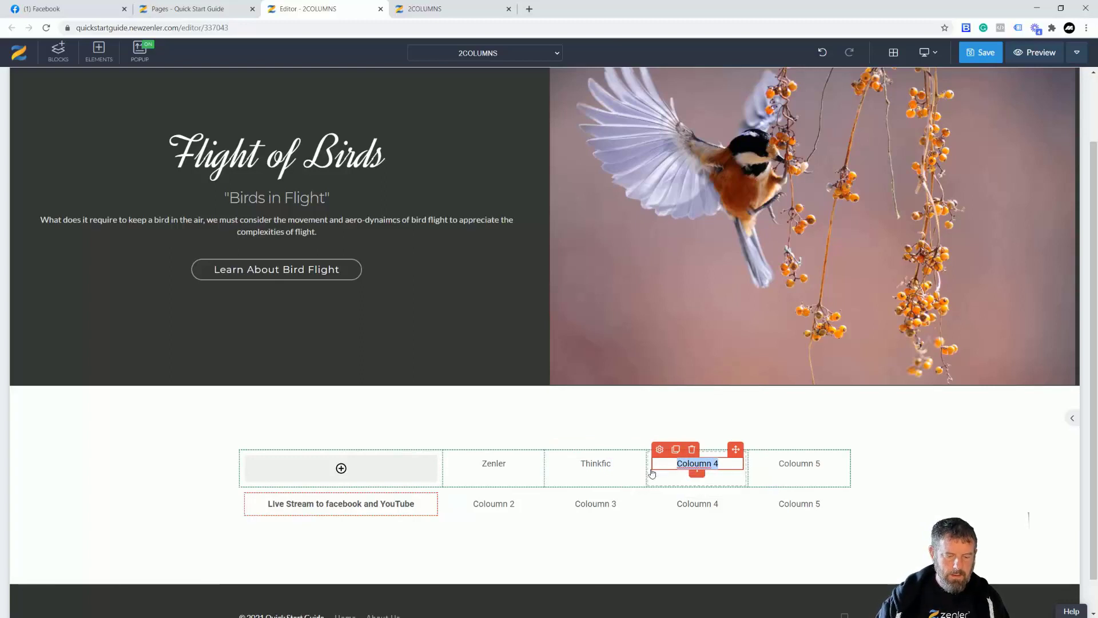
{"action": "key", "text": "BackSpace"}
{"action": "type", "text": "Teachable"}
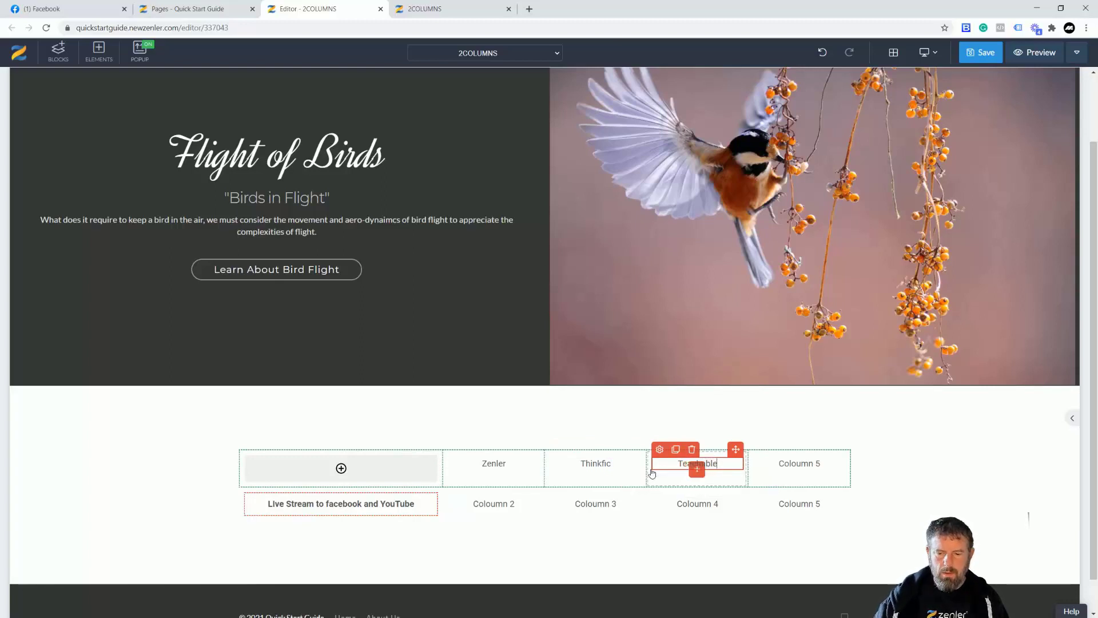
{"action": "double_click", "coordinate": [807, 466]}
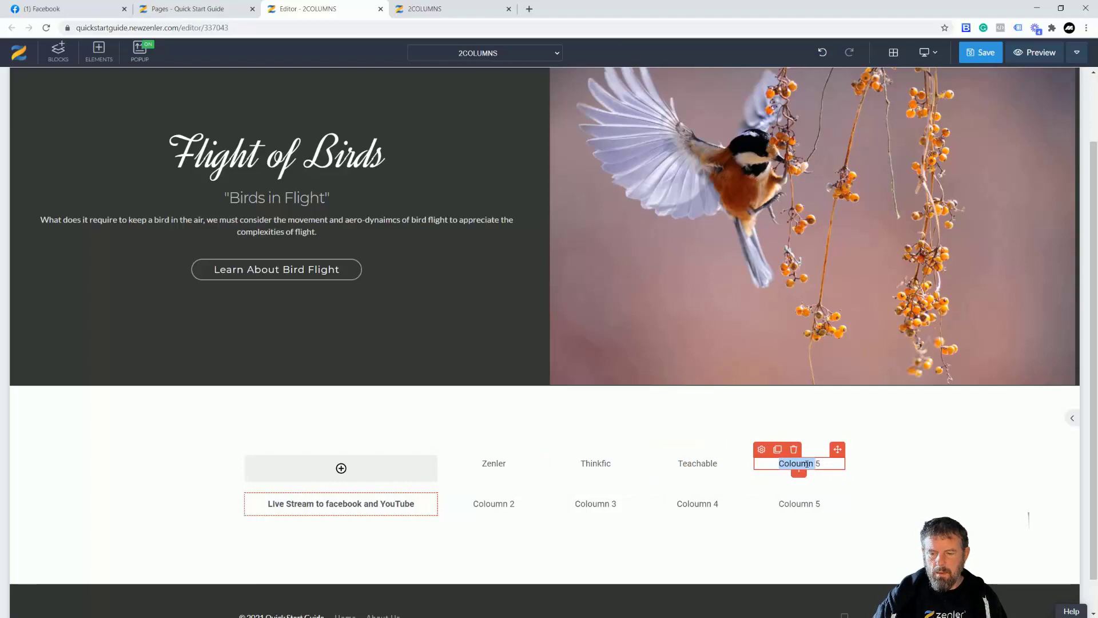
{"action": "left_click_drag", "start_coordinate": [822, 462], "coordinate": [751, 461]}
{"action": "type", "text": "Kaja"}
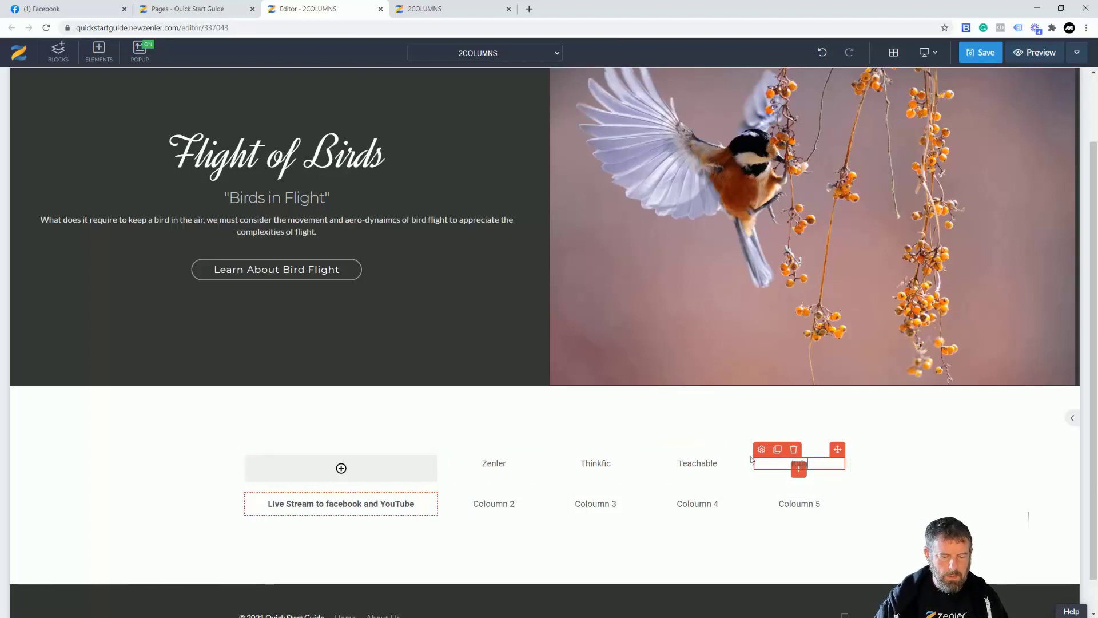
{"action": "type", "text": "bi"}
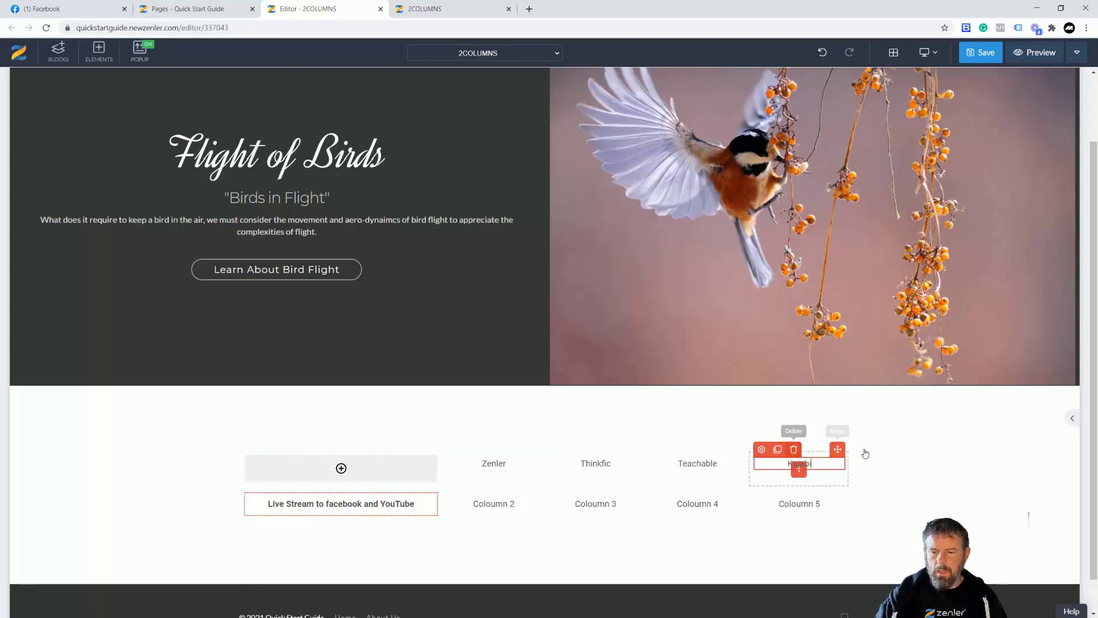
Save the page, open its preview and reload it to load the edited rows
{"action": "left_click", "coordinate": [941, 496]}
{"action": "left_click", "coordinate": [984, 58]}
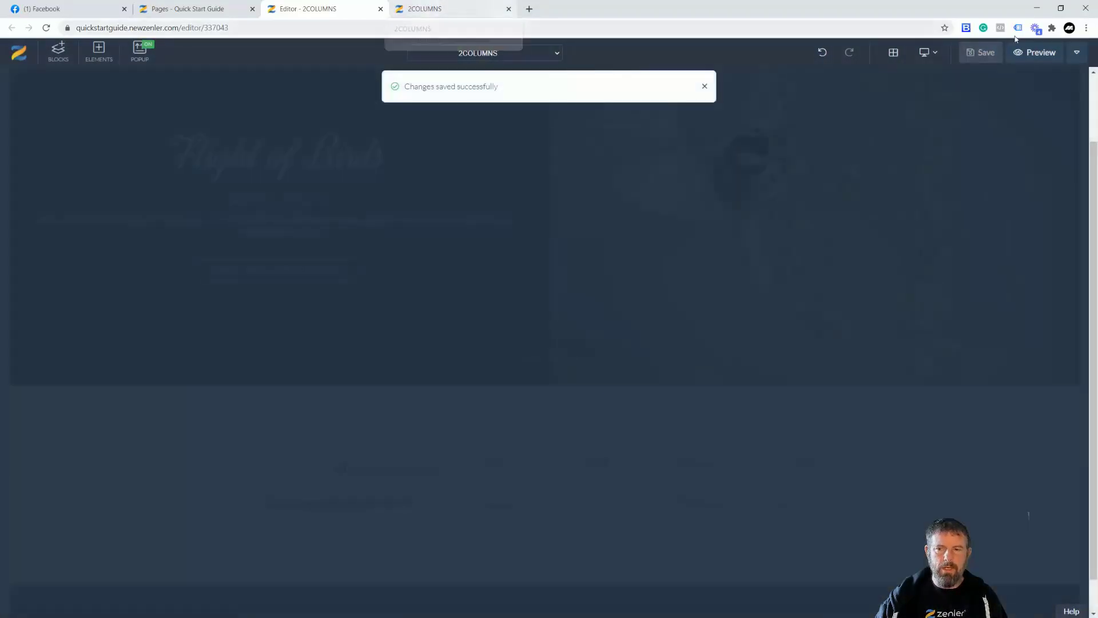
{"action": "left_click", "coordinate": [1036, 52]}
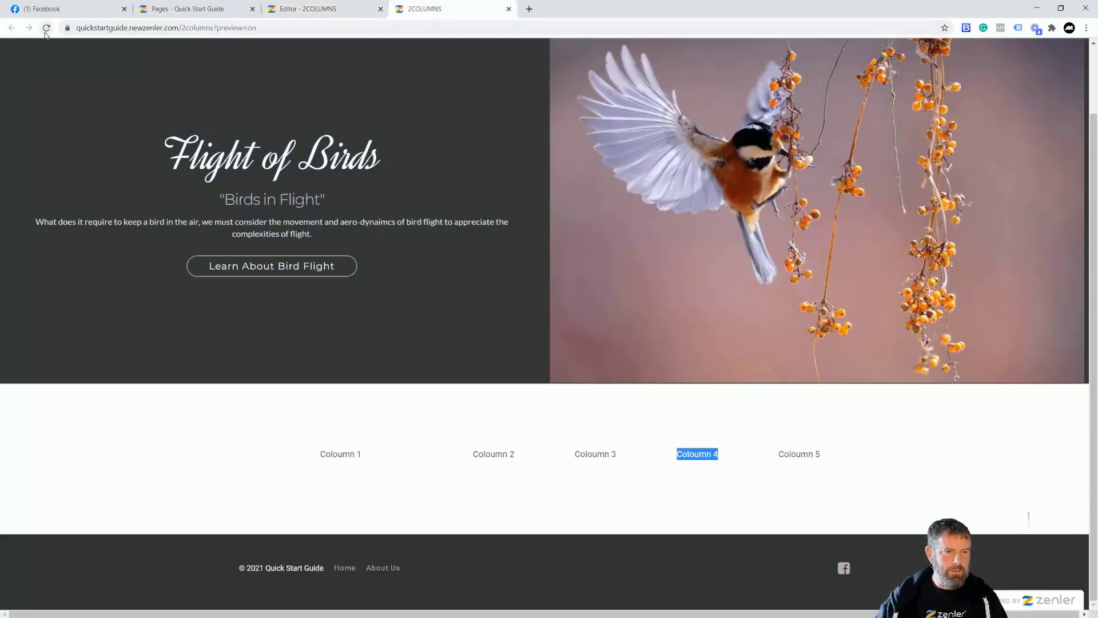
{"action": "left_click", "coordinate": [47, 31]}
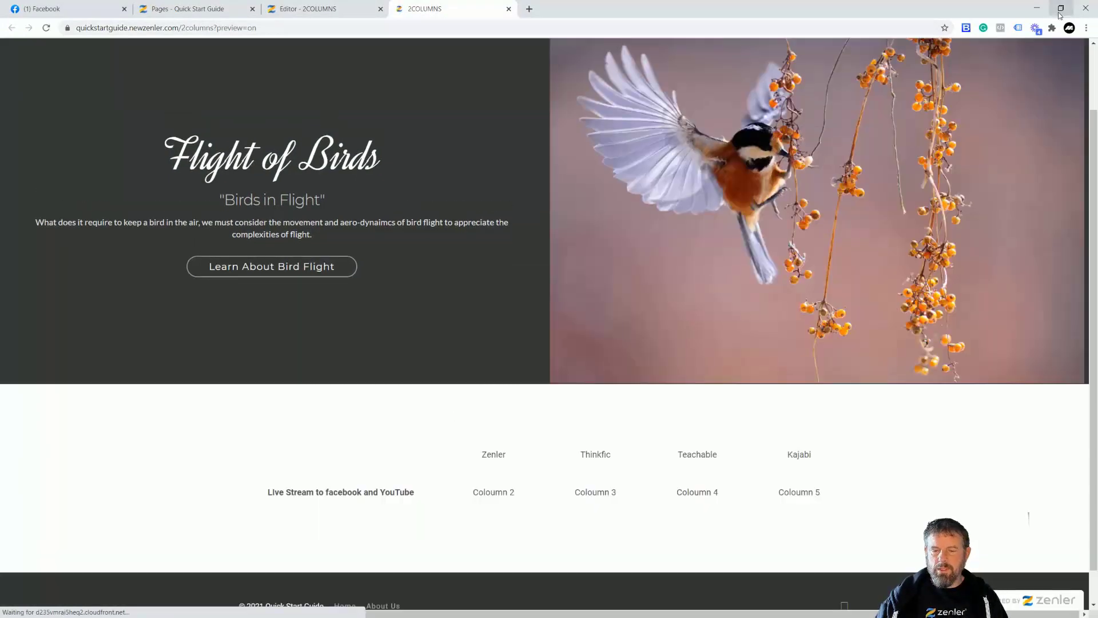
Shrink the browser window to examine how the heading and feature rows stack on a small screen, and maximize it again
{"action": "left_click", "coordinate": [1061, 8]}
{"action": "scroll", "coordinate": [612, 400], "scroll_direction": "down", "scroll_amount": 8}
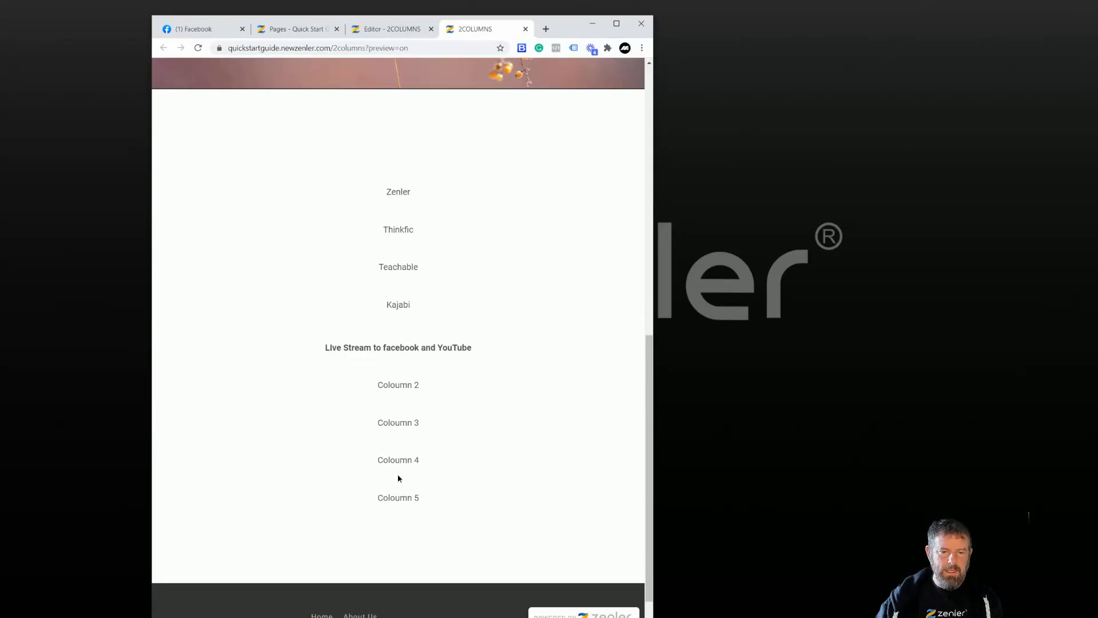
{"action": "left_click", "coordinate": [616, 23]}
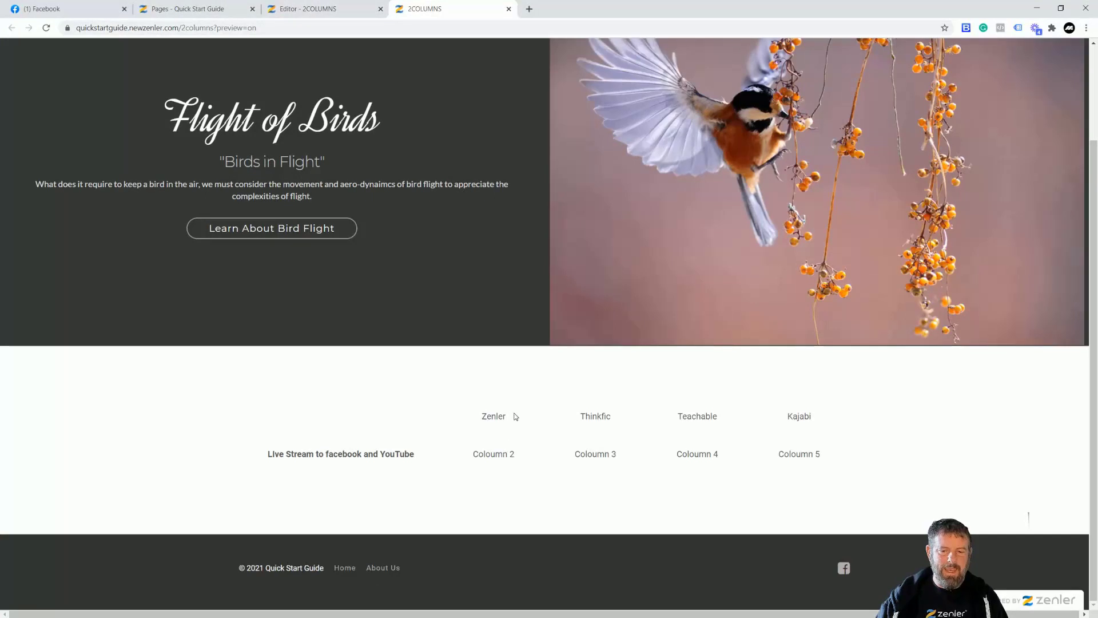
Back in the page editor, replace "Coloumn 2" in the feature row with "Zenler YES", reusing the copied heading text
{"action": "left_click", "coordinate": [313, 10]}
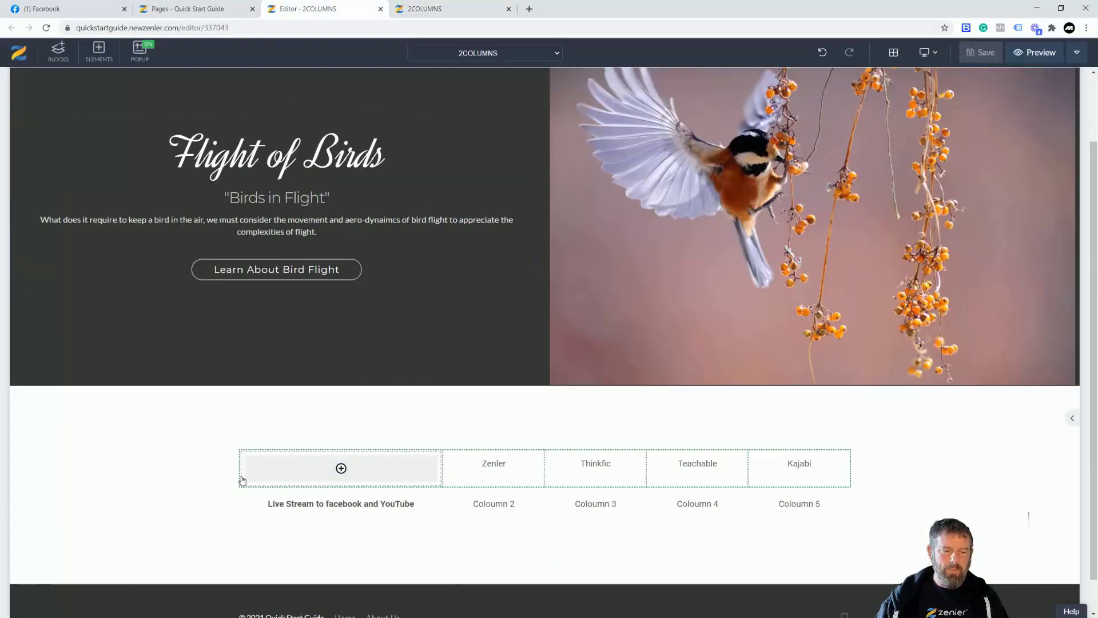
{"action": "left_click", "coordinate": [242, 480]}
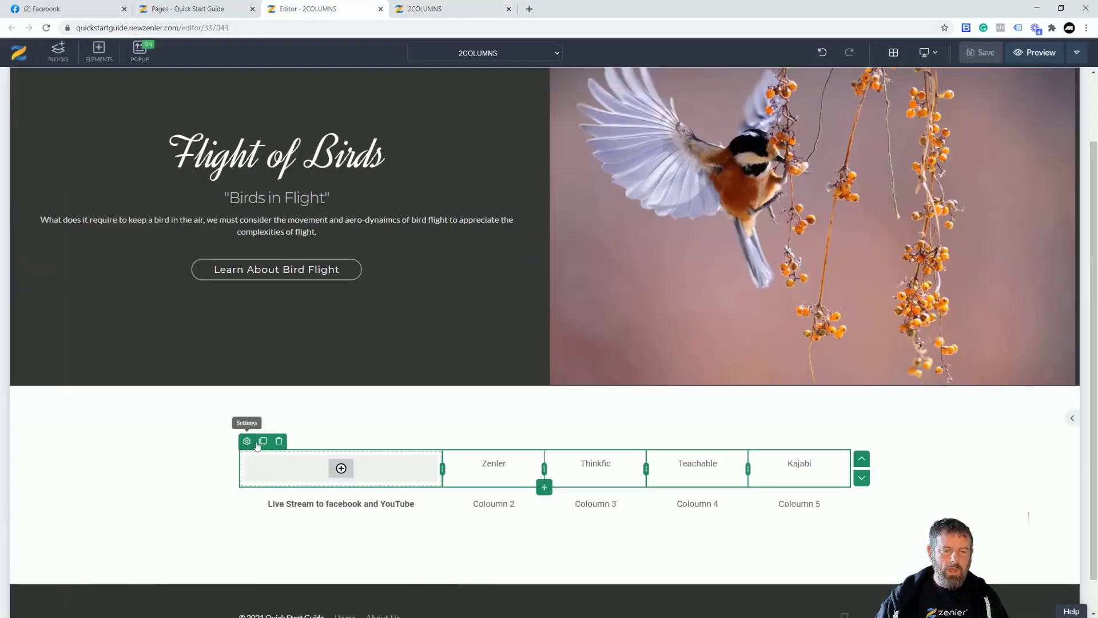
{"action": "double_click", "coordinate": [514, 462]}
{"action": "key", "text": "ctrl+c"}
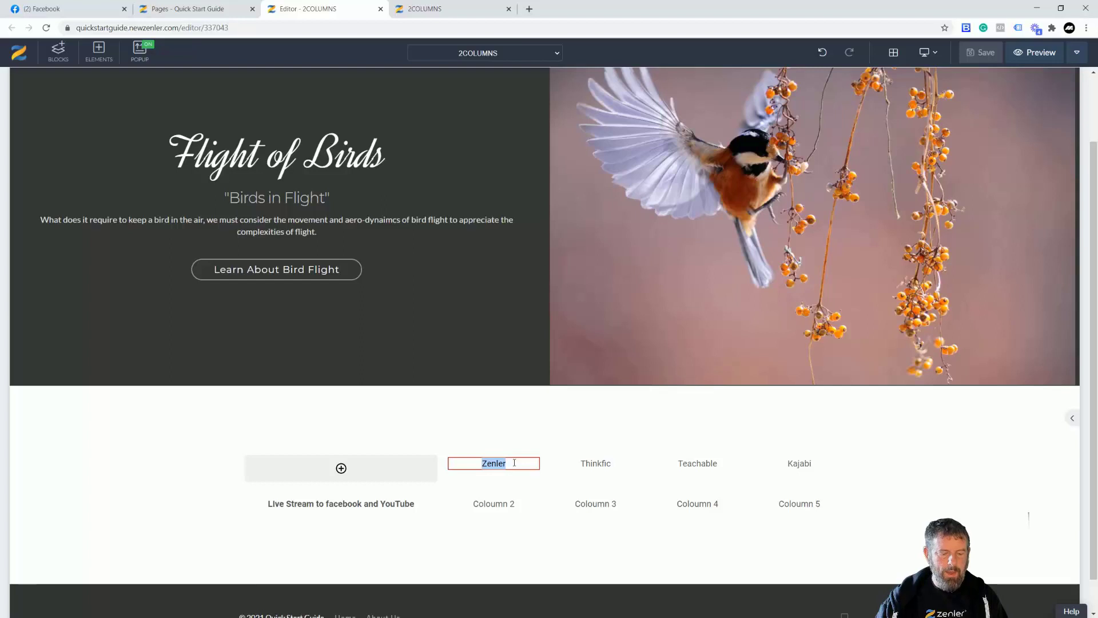
{"action": "left_click", "coordinate": [481, 504]}
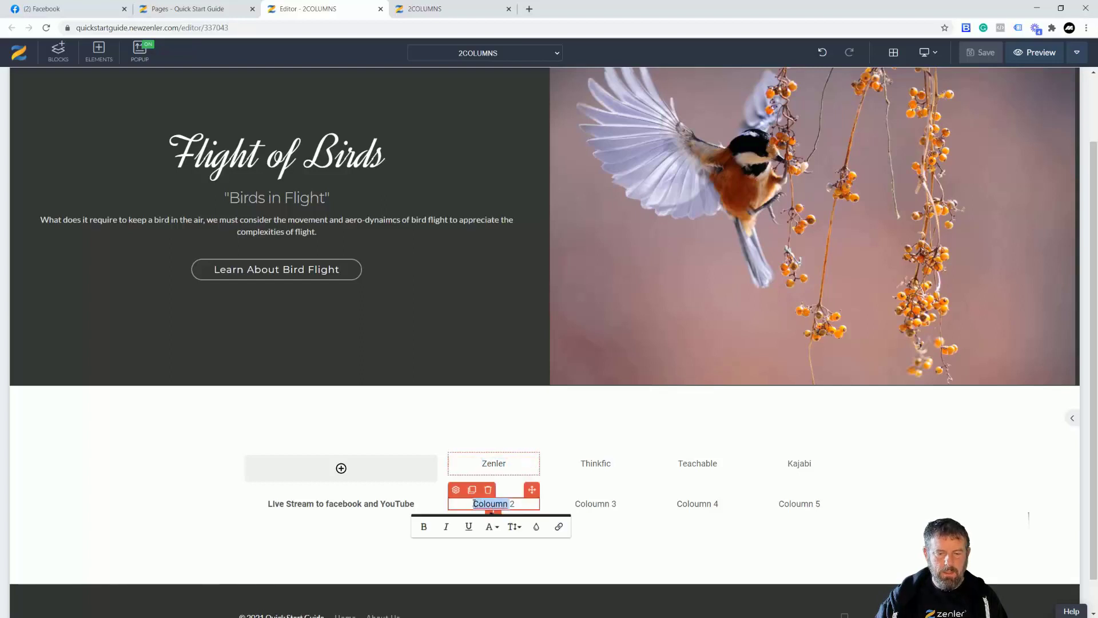
{"action": "key", "text": "ctrl+v"}
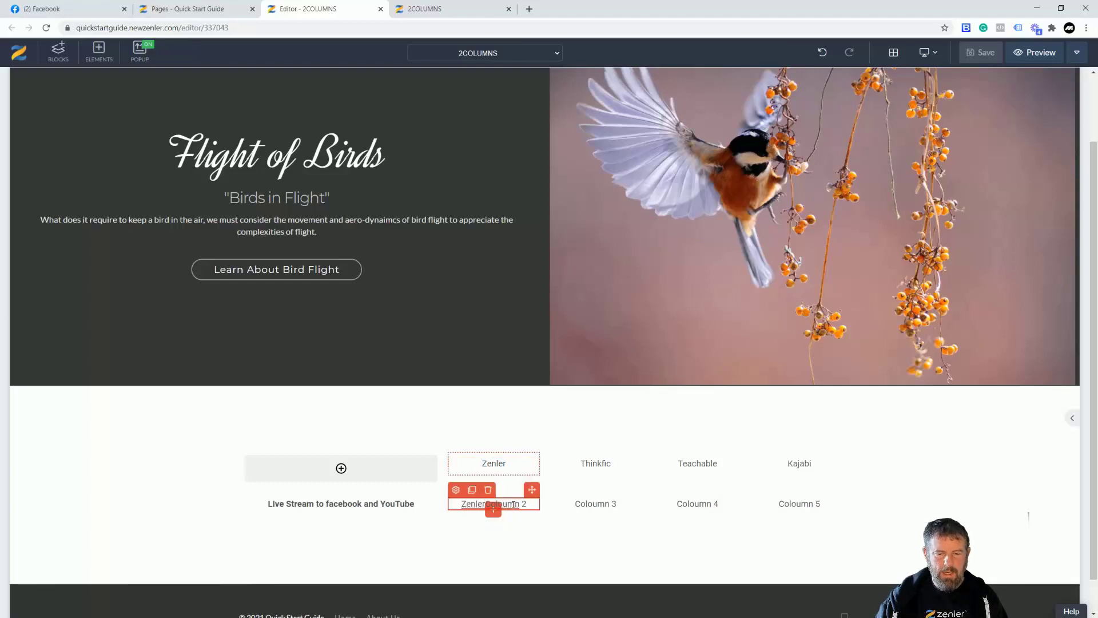
{"action": "left_click_drag", "start_coordinate": [527, 504], "coordinate": [487, 504]}
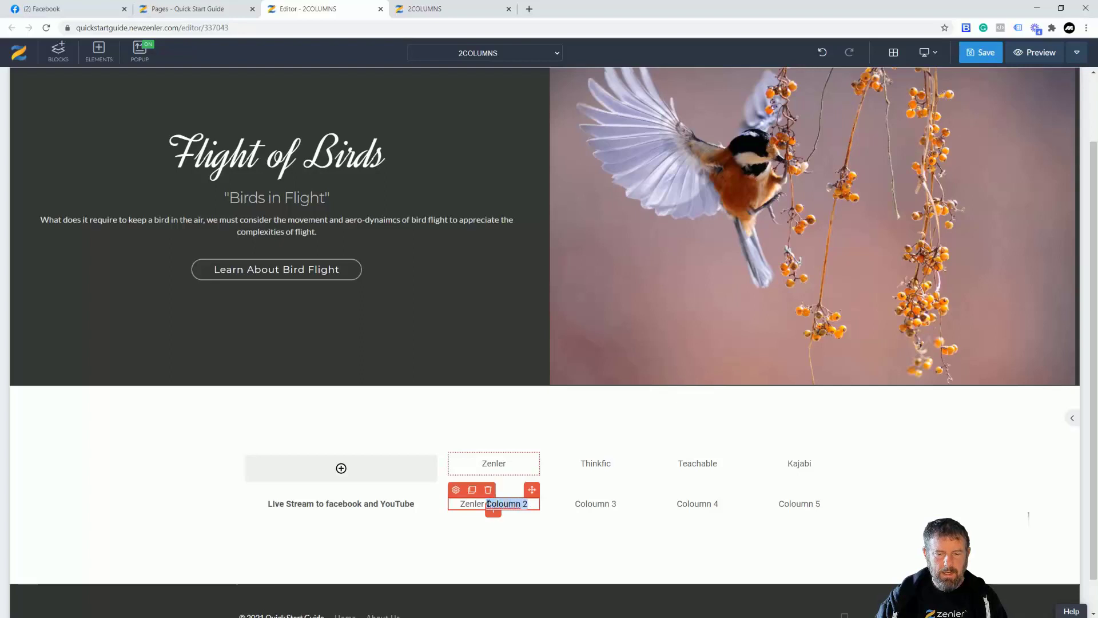
{"action": "type", "text": "YES"}
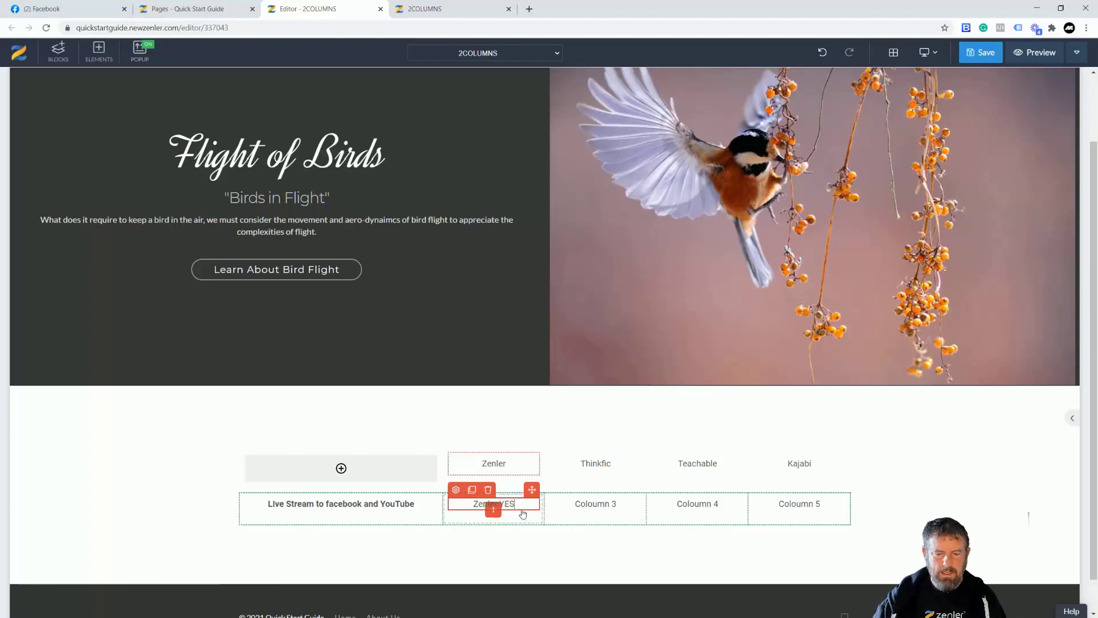
Replace "Coloumn 3" in the feature row with "Thinkfic NO", reusing the copied heading text
{"action": "double_click", "coordinate": [593, 462]}
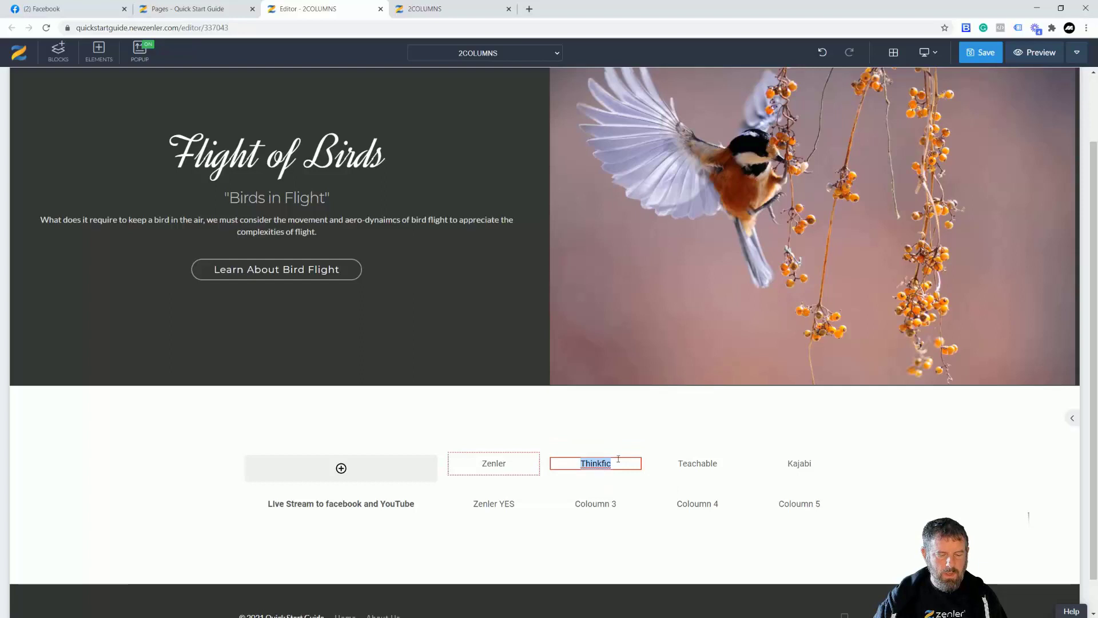
{"action": "triple_click", "coordinate": [592, 505]}
{"action": "key", "text": "ctrl+v"}
{"action": "type", "text": "NO"}
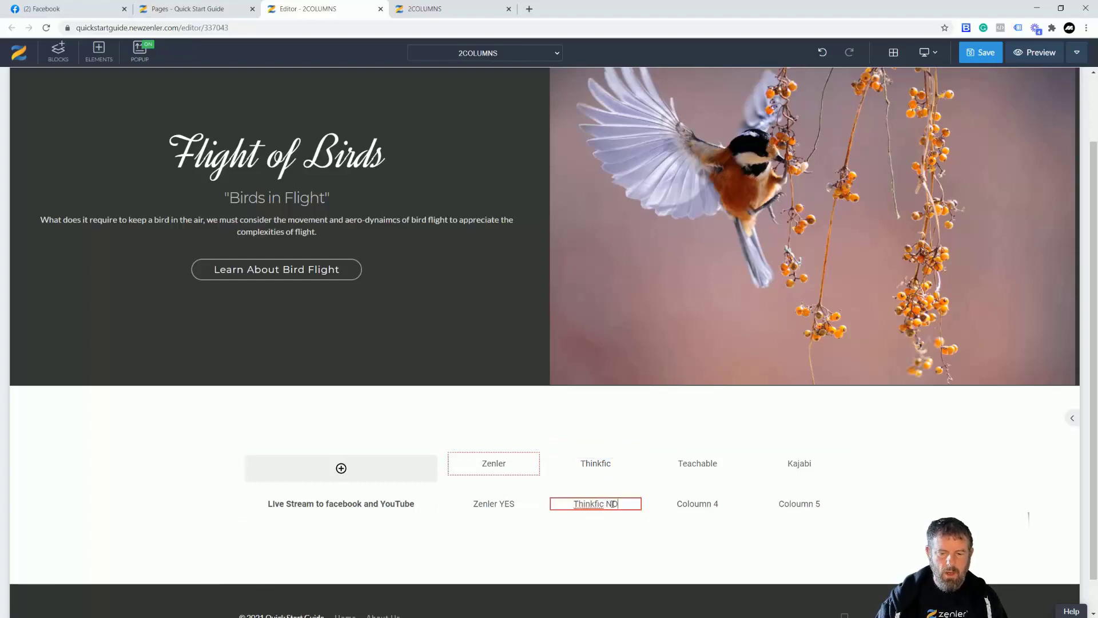
Replace "Coloumn 4" in the feature row with "Teachable NO", reusing the copied heading text
{"action": "double_click", "coordinate": [698, 463]}
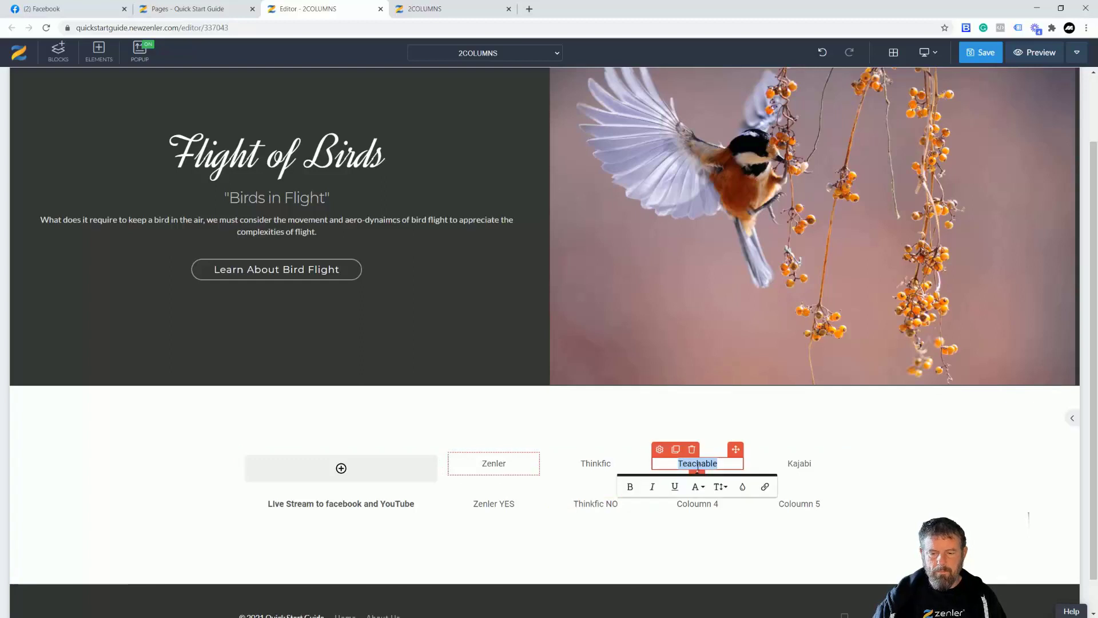
{"action": "double_click", "coordinate": [695, 504]}
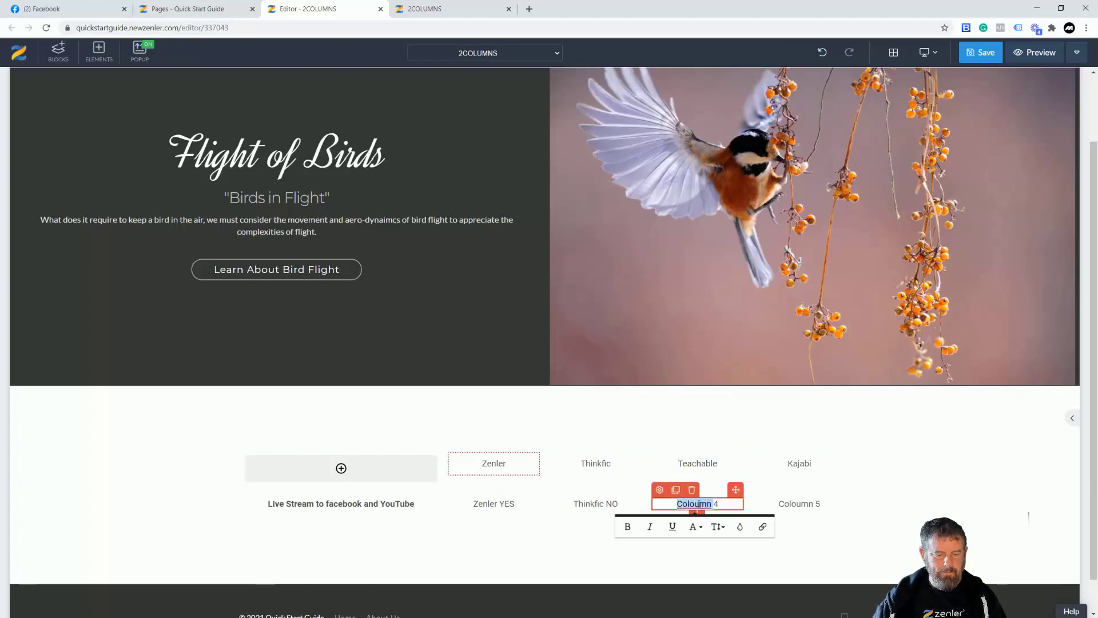
{"action": "triple_click", "coordinate": [698, 504]}
{"action": "key", "text": "ctrl+v"}
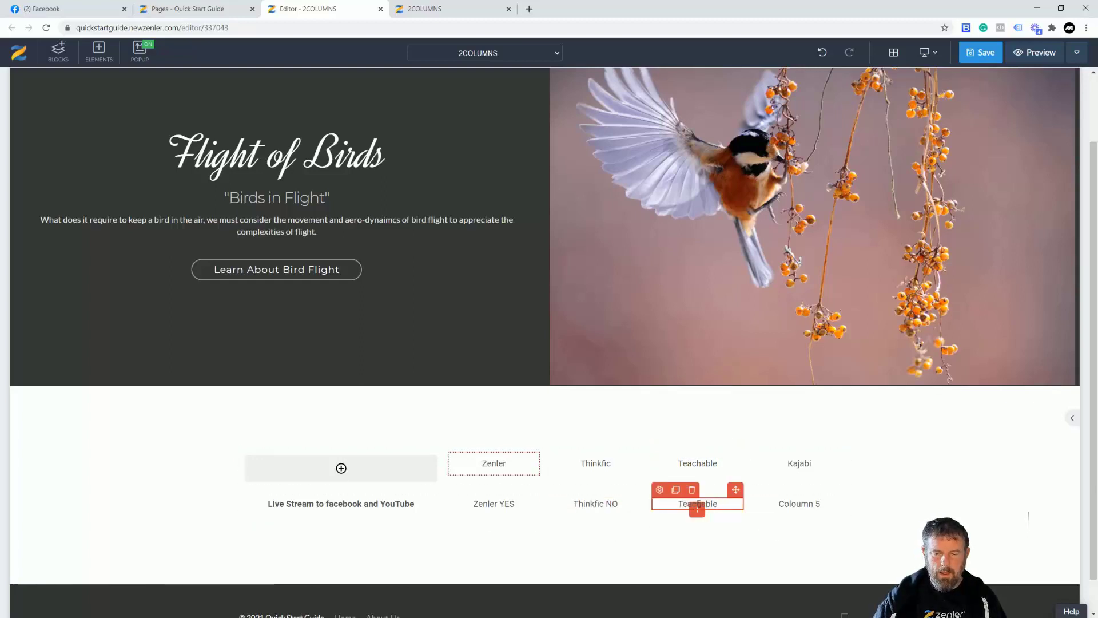
{"action": "type", "text": "NO"}
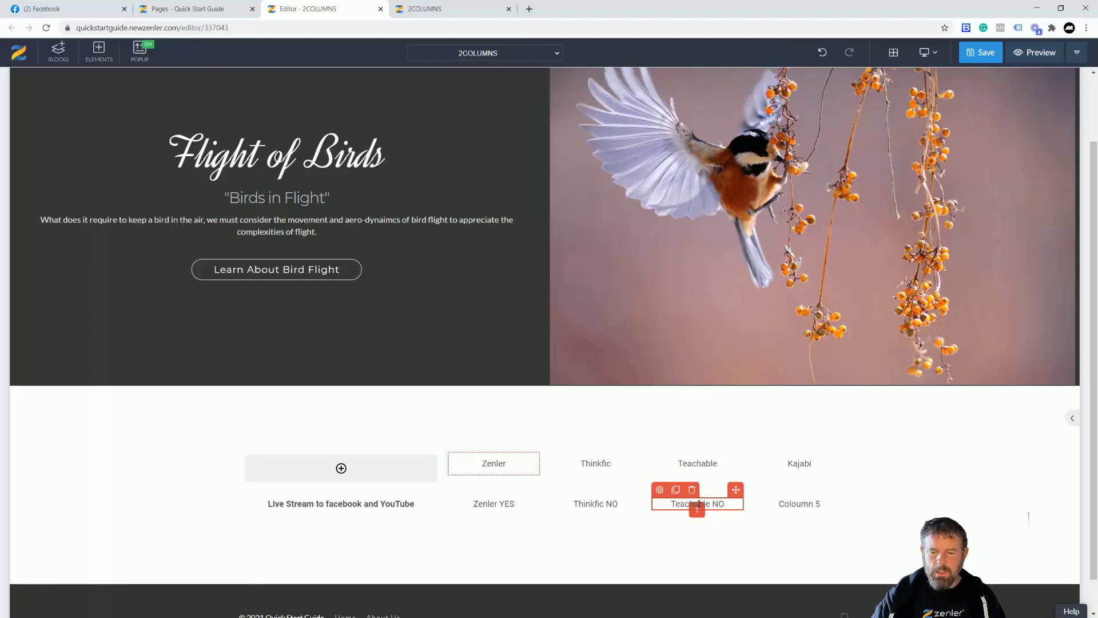
Replace "Coloumn 5" in the feature row with "Kajabi NO", reusing the copied heading text
{"action": "left_click", "coordinate": [807, 468]}
{"action": "double_click", "coordinate": [804, 464]}
{"action": "triple_click", "coordinate": [803, 465]}
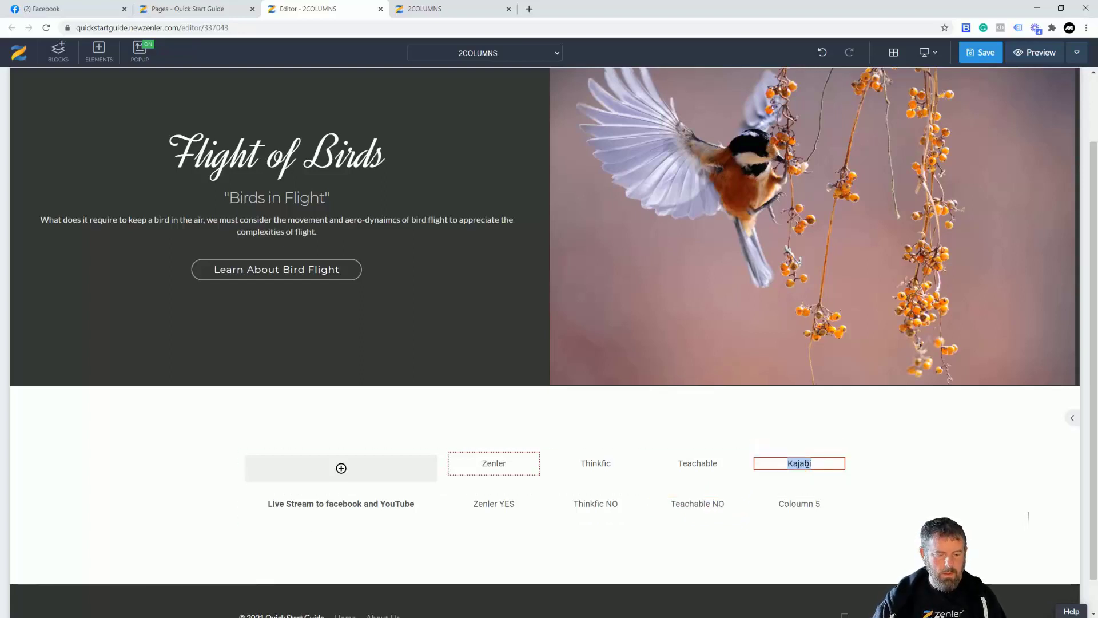
{"action": "left_click", "coordinate": [807, 504]}
{"action": "double_click", "coordinate": [805, 503]}
{"action": "triple_click", "coordinate": [806, 503]}
{"action": "key", "text": "ctrl+v"}
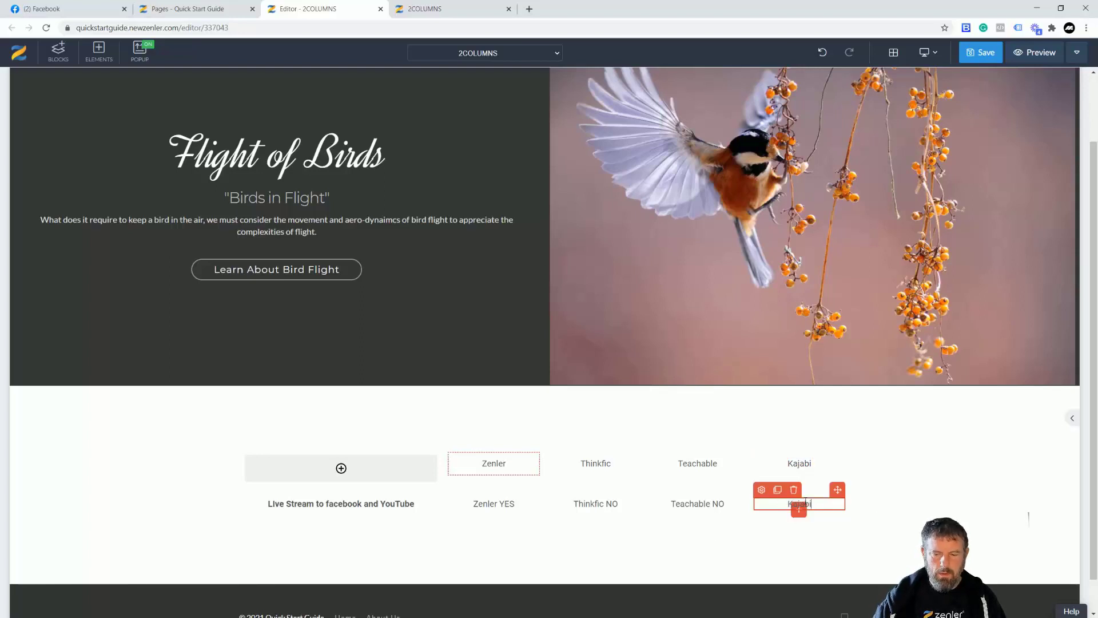
{"action": "type", "text": "NO"}
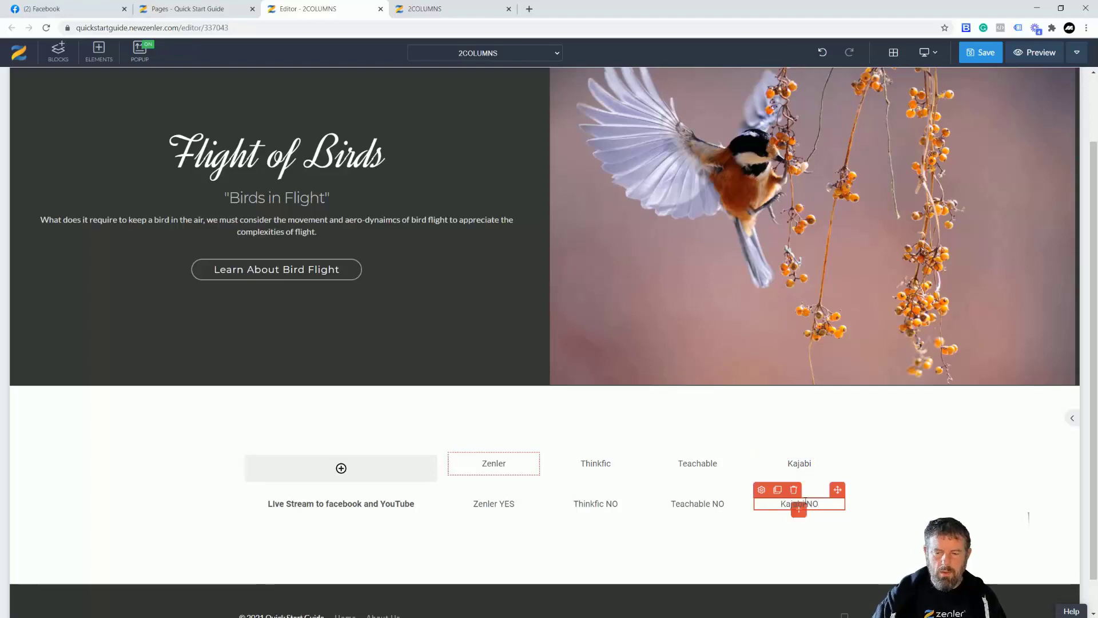
Delete the upper row holding the platform headings and save the page
{"action": "left_click", "coordinate": [240, 483]}
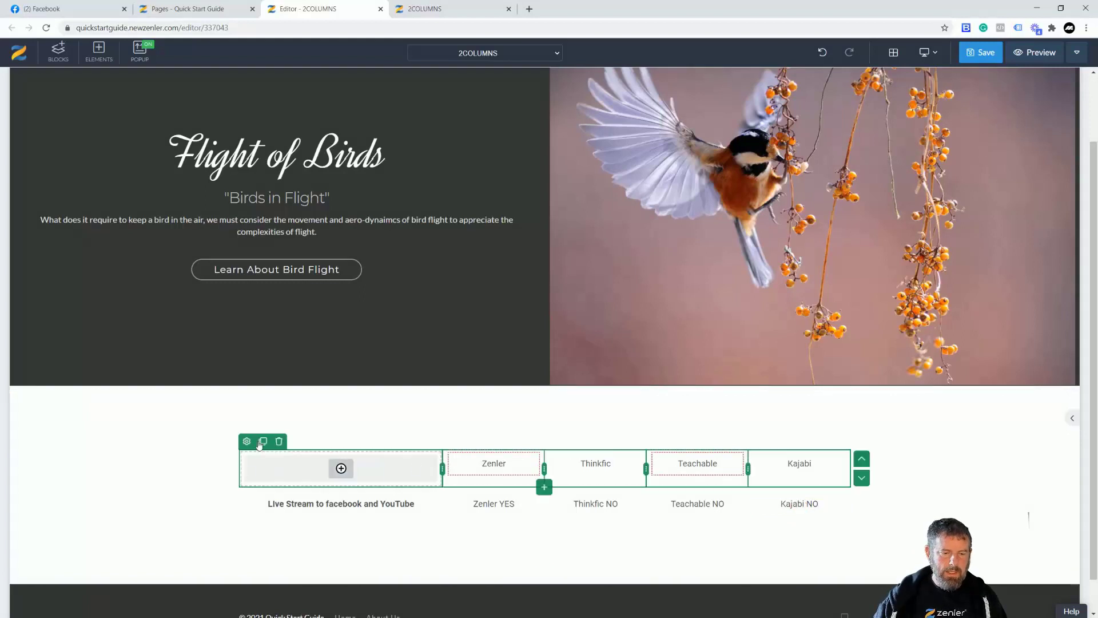
{"action": "left_click", "coordinate": [279, 443]}
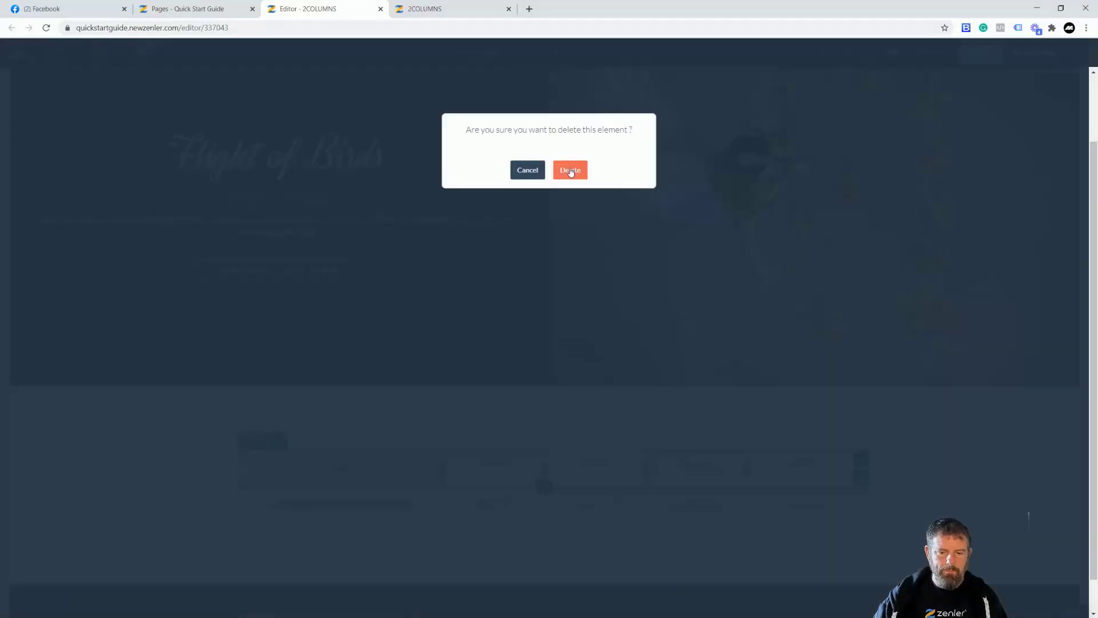
{"action": "left_click", "coordinate": [571, 171]}
{"action": "left_click", "coordinate": [981, 52]}
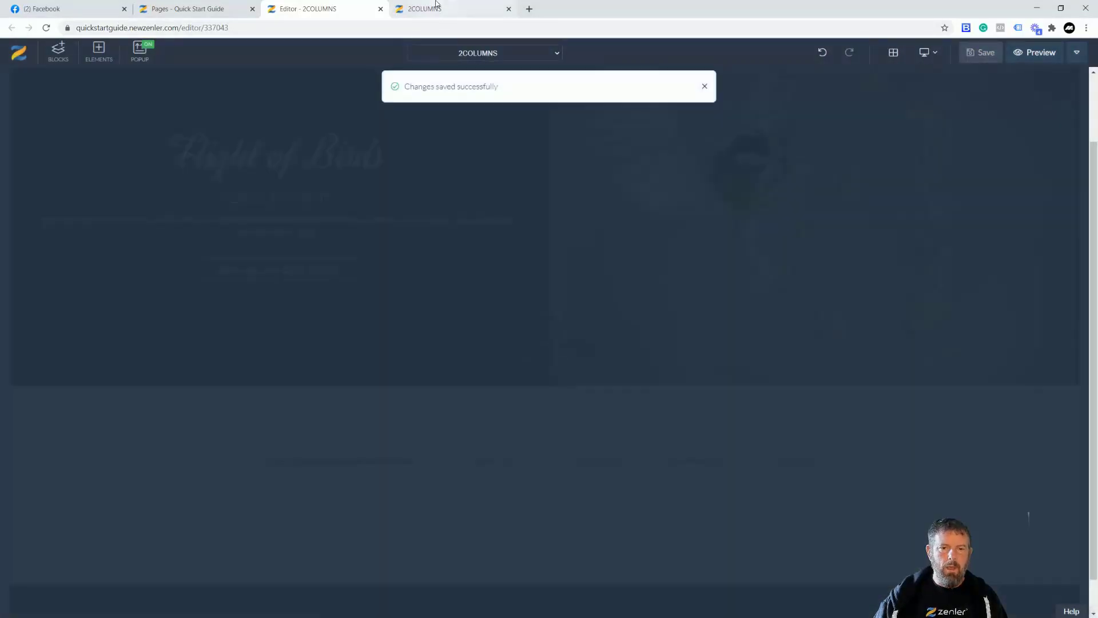
Reload the page preview, examine how the feature row stacks in a shrunken browser window, and maximize the window again
{"action": "left_click", "coordinate": [434, 9]}
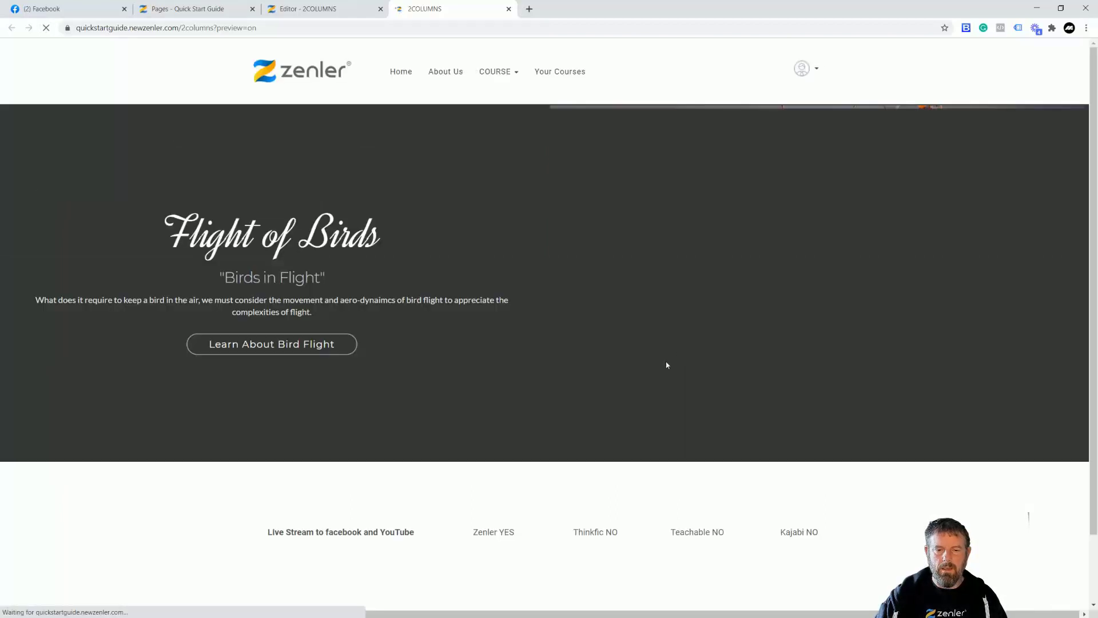
{"action": "left_click", "coordinate": [1061, 8]}
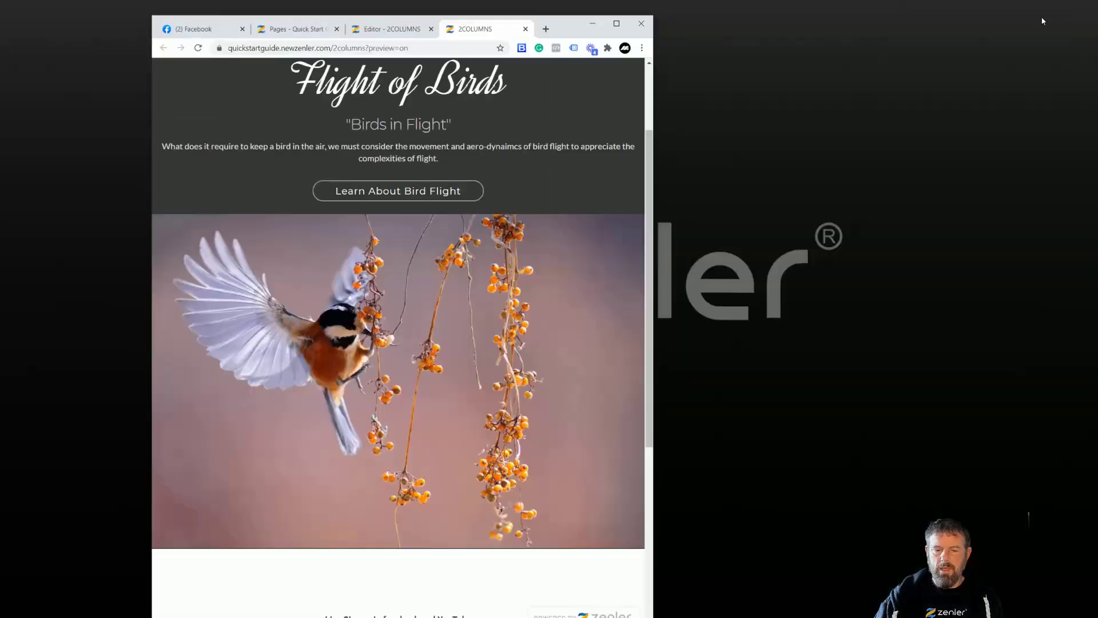
{"action": "scroll", "coordinate": [628, 372], "scroll_direction": "down", "scroll_amount": 5}
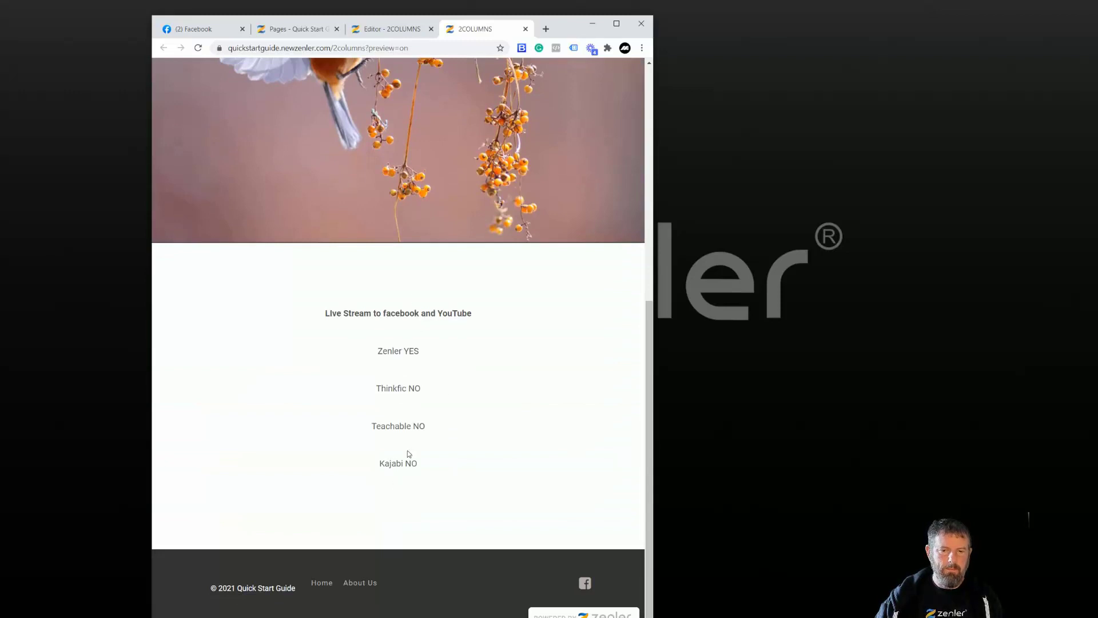
{"action": "left_click", "coordinate": [616, 23]}
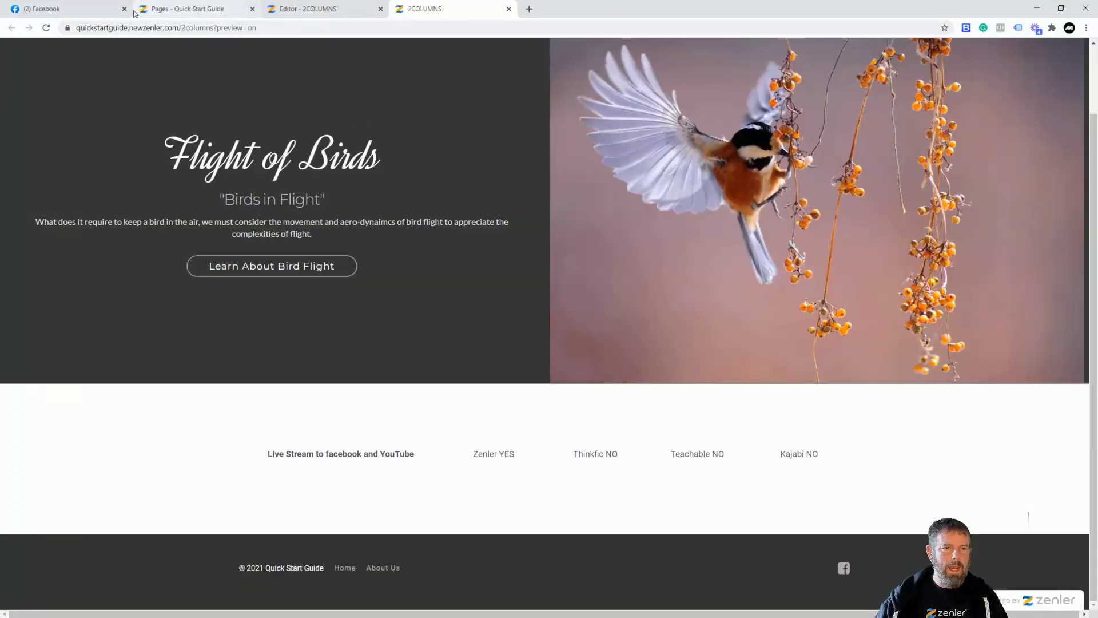
Back in the page editor, set the feature row's top and bottom spacing to 0 and check its padding settings
{"action": "left_click", "coordinate": [176, 7]}
{"action": "left_click", "coordinate": [304, 8]}
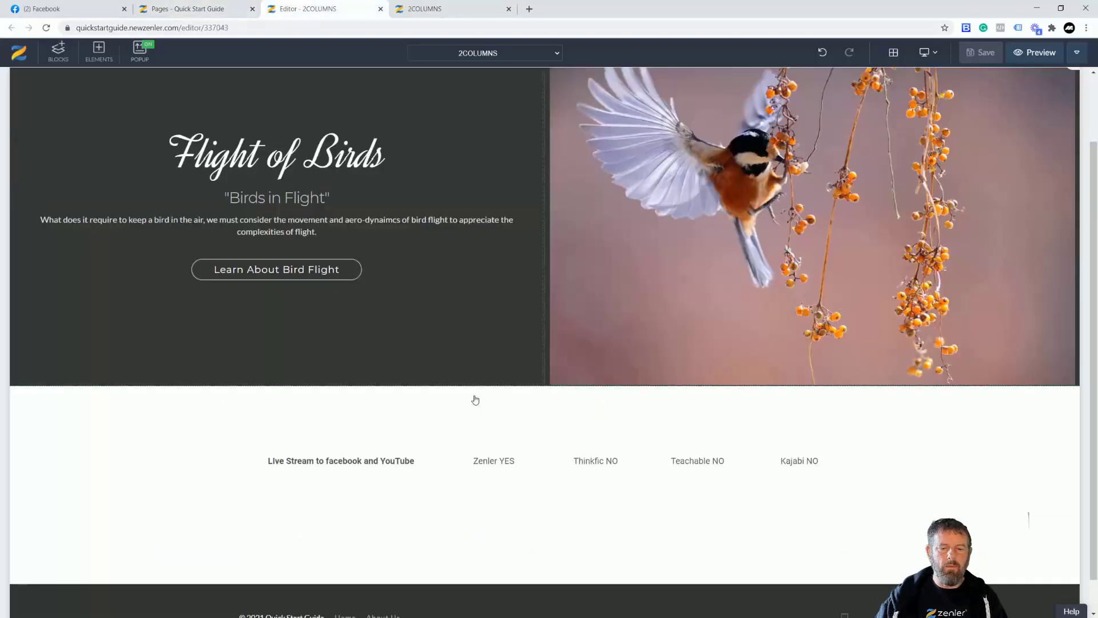
{"action": "left_click", "coordinate": [512, 463]}
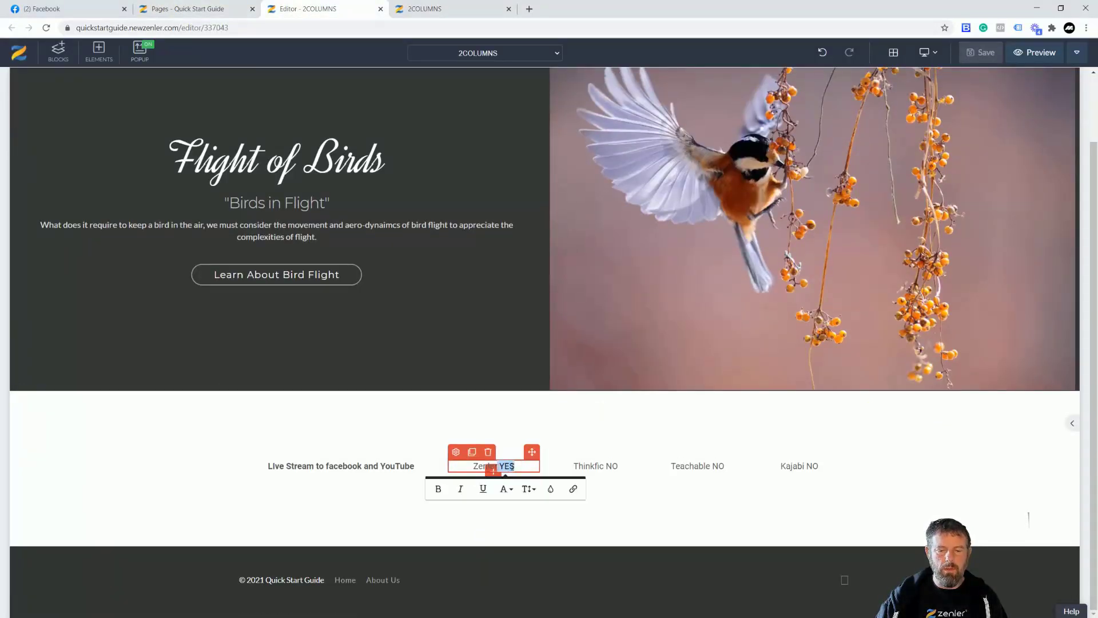
{"action": "left_click", "coordinate": [521, 465]}
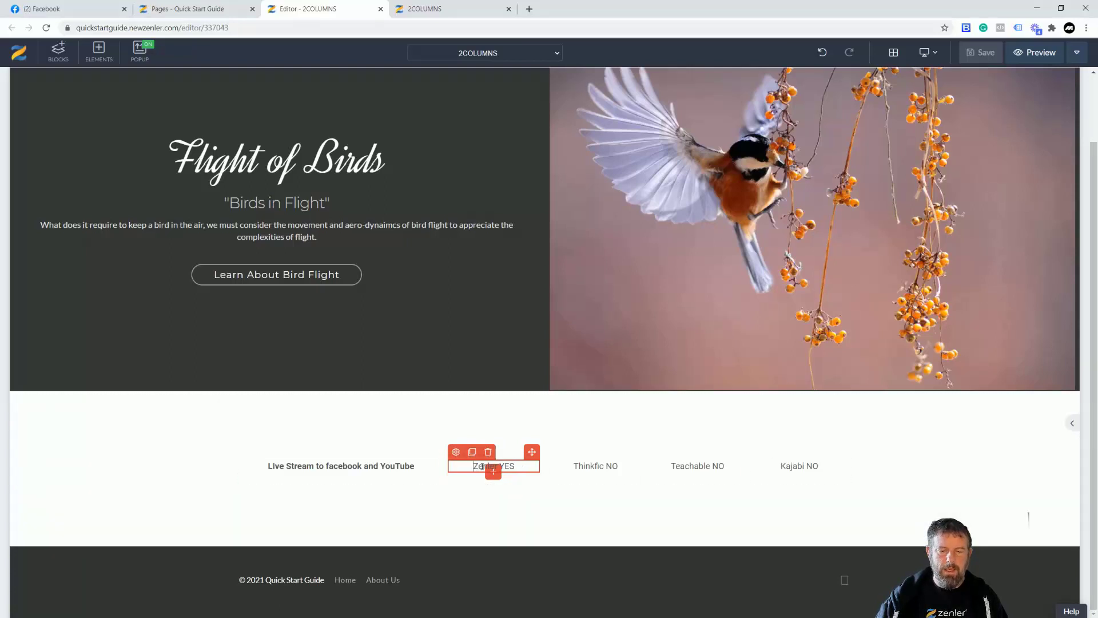
{"action": "left_click", "coordinate": [269, 486]}
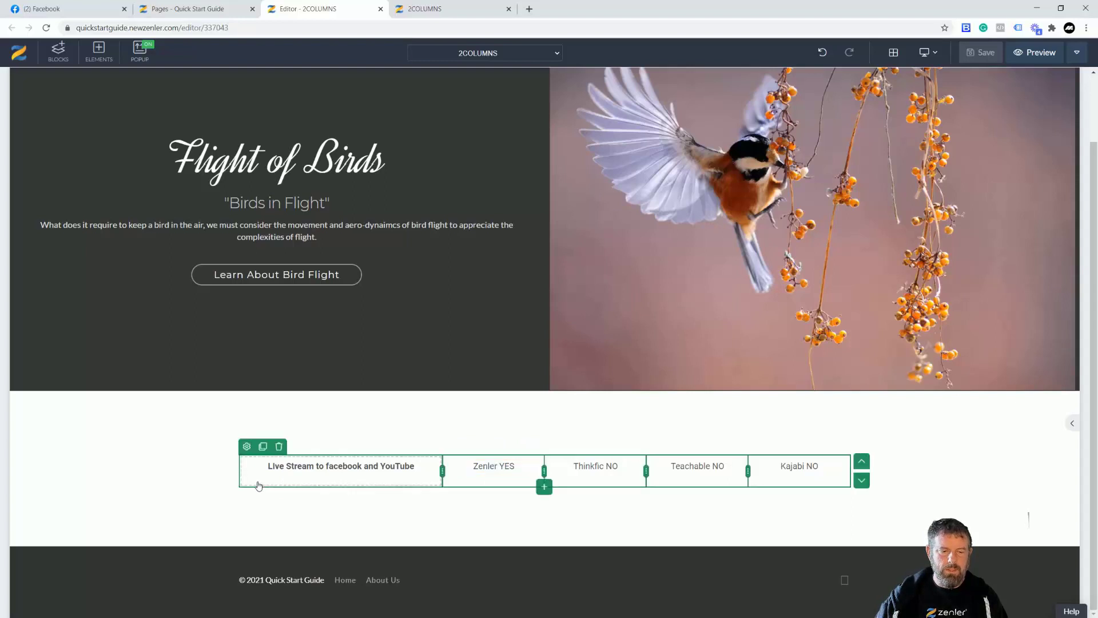
{"action": "left_click", "coordinate": [247, 447]}
{"action": "left_click_drag", "start_coordinate": [963, 246], "coordinate": [954, 288]}
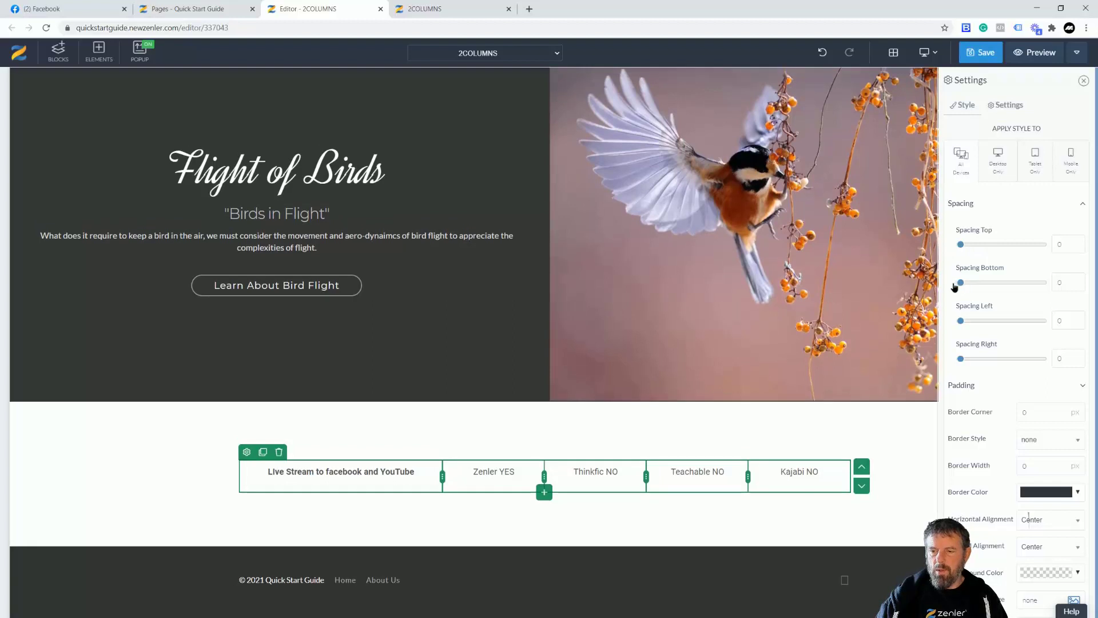
{"action": "left_click", "coordinate": [1081, 389]}
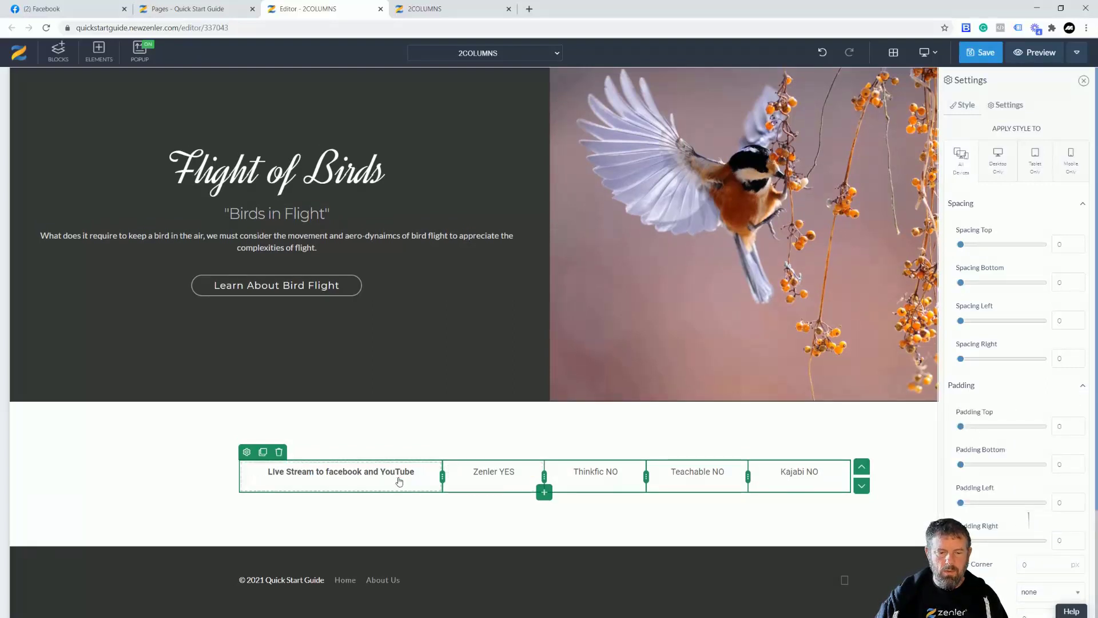
{"action": "left_click", "coordinate": [331, 486]}
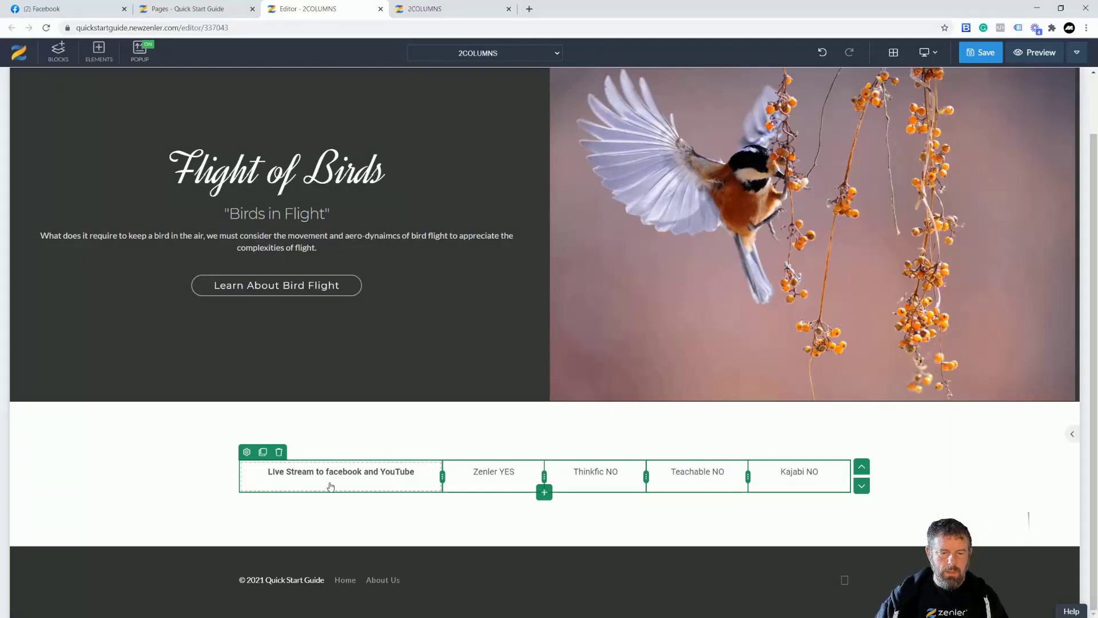
Set the top and bottom spacing of the "Live Stream to facebook and YouTube" text to 0 and check its padding
{"action": "left_click", "coordinate": [332, 477]}
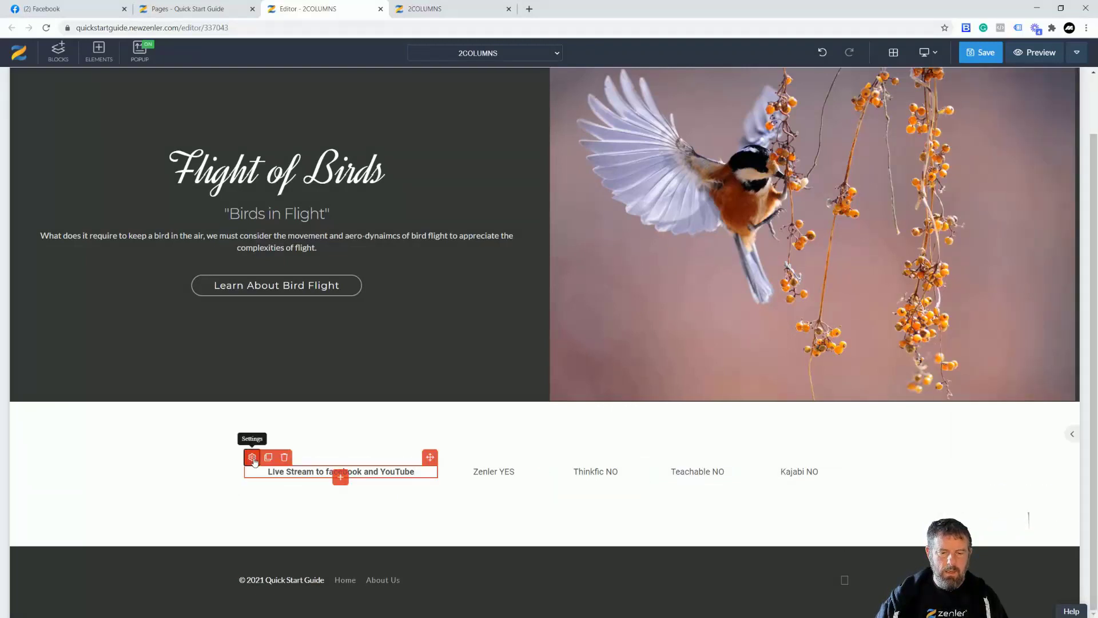
{"action": "left_click", "coordinate": [252, 458]}
{"action": "left_click_drag", "start_coordinate": [969, 282], "coordinate": [951, 286]}
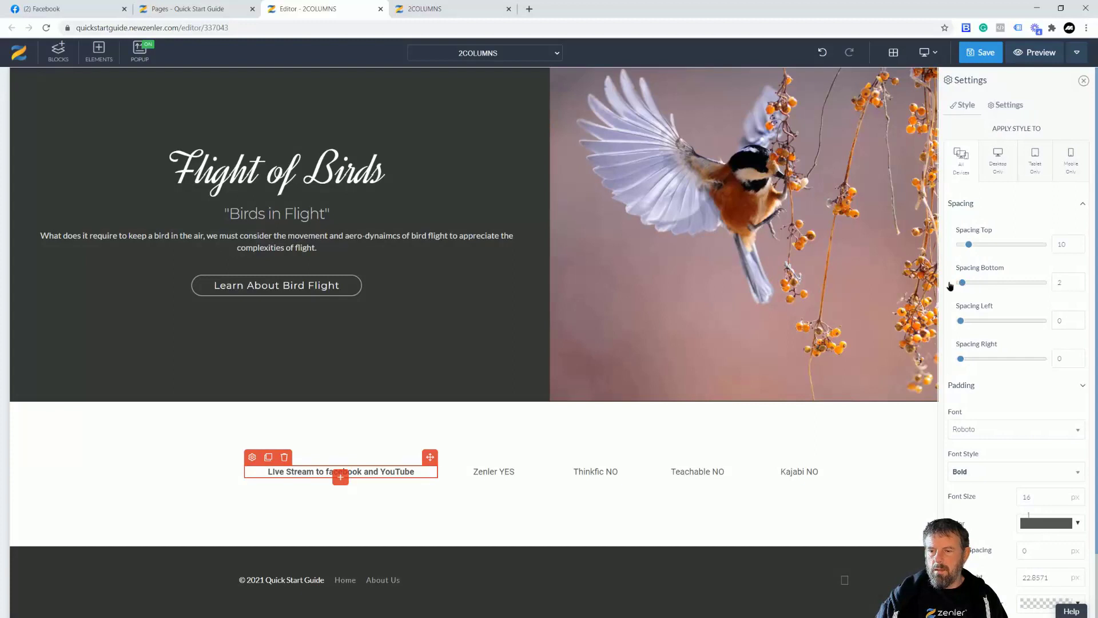
{"action": "left_click_drag", "start_coordinate": [969, 244], "coordinate": [941, 245]}
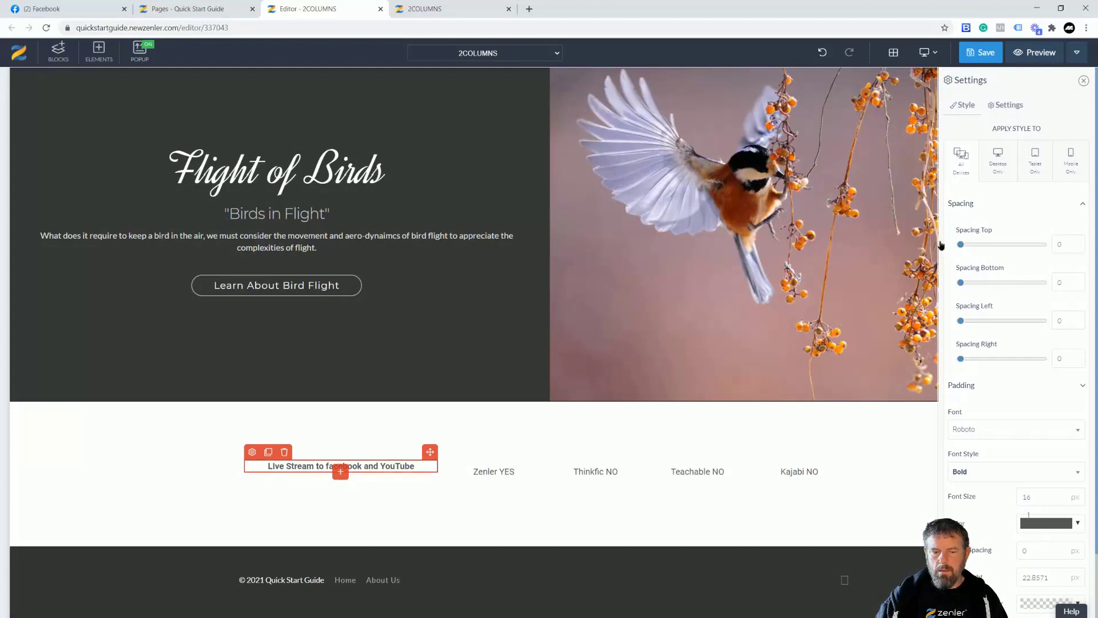
{"action": "left_click", "coordinate": [1081, 385]}
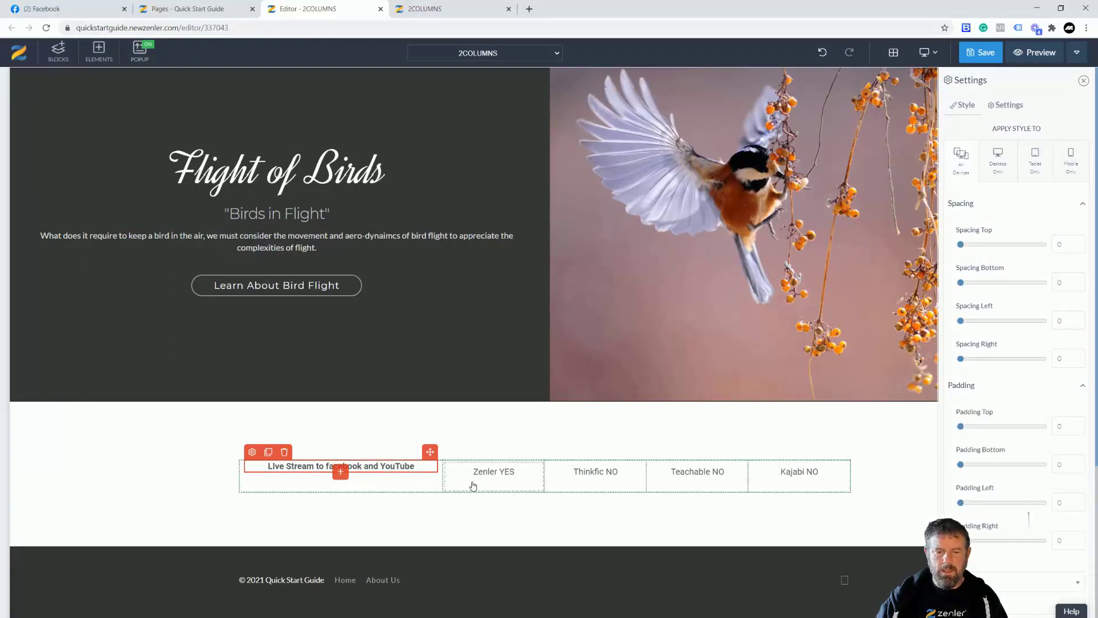
{"action": "left_click", "coordinate": [422, 492]}
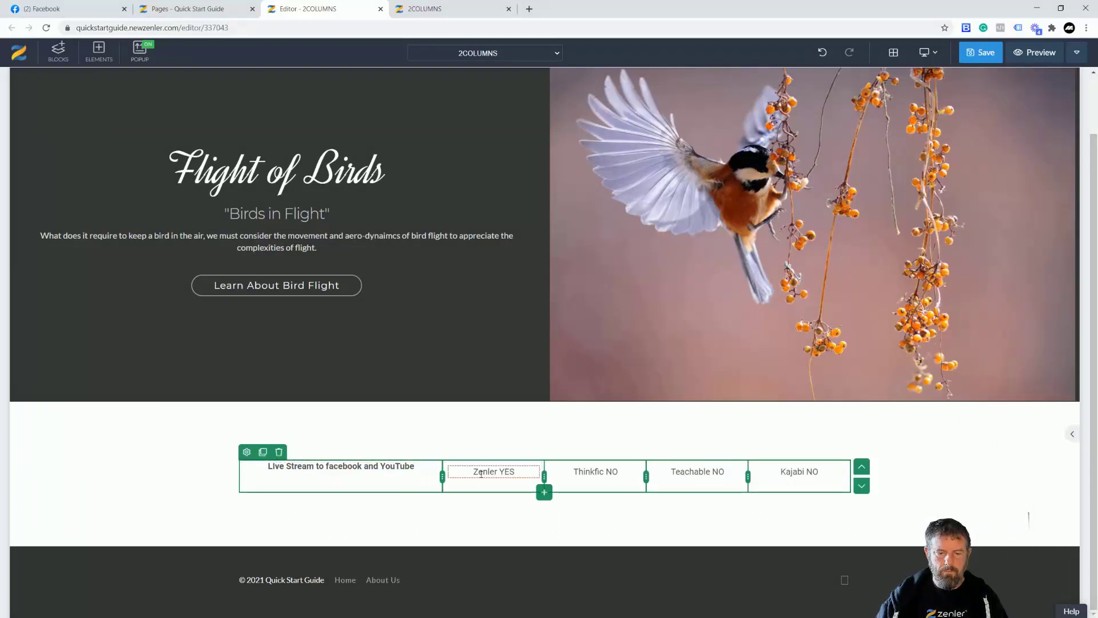
Set the top and bottom spacing of the "Zenler YES" and "Thinkfic NO" texts to 0
{"action": "left_click", "coordinate": [481, 475]}
{"action": "left_click", "coordinate": [455, 457]}
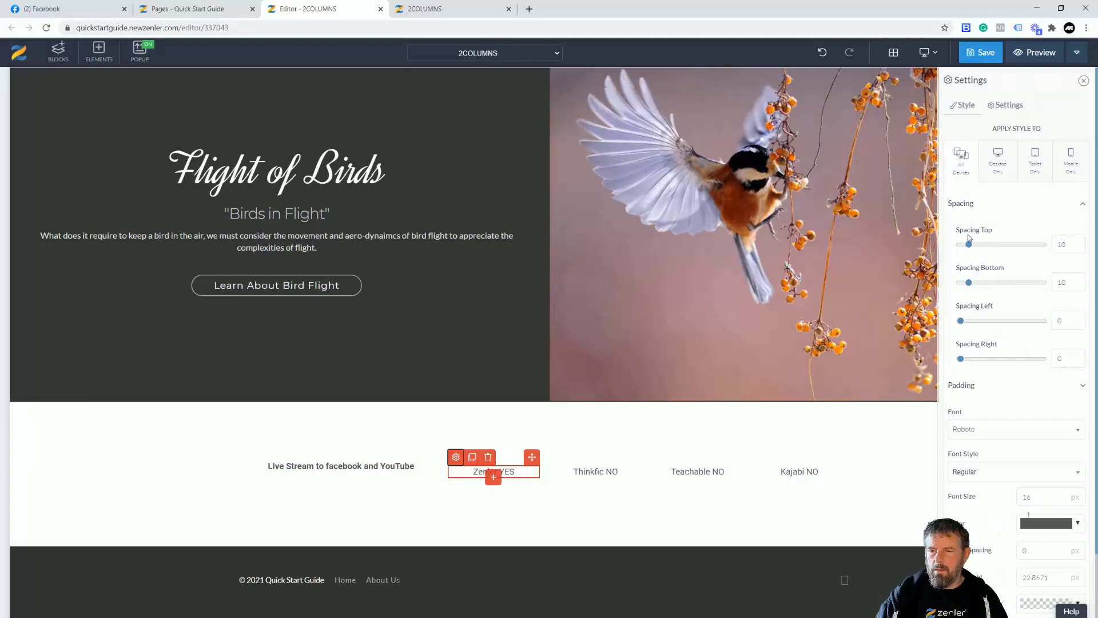
{"action": "left_click_drag", "start_coordinate": [966, 244], "coordinate": [960, 245]}
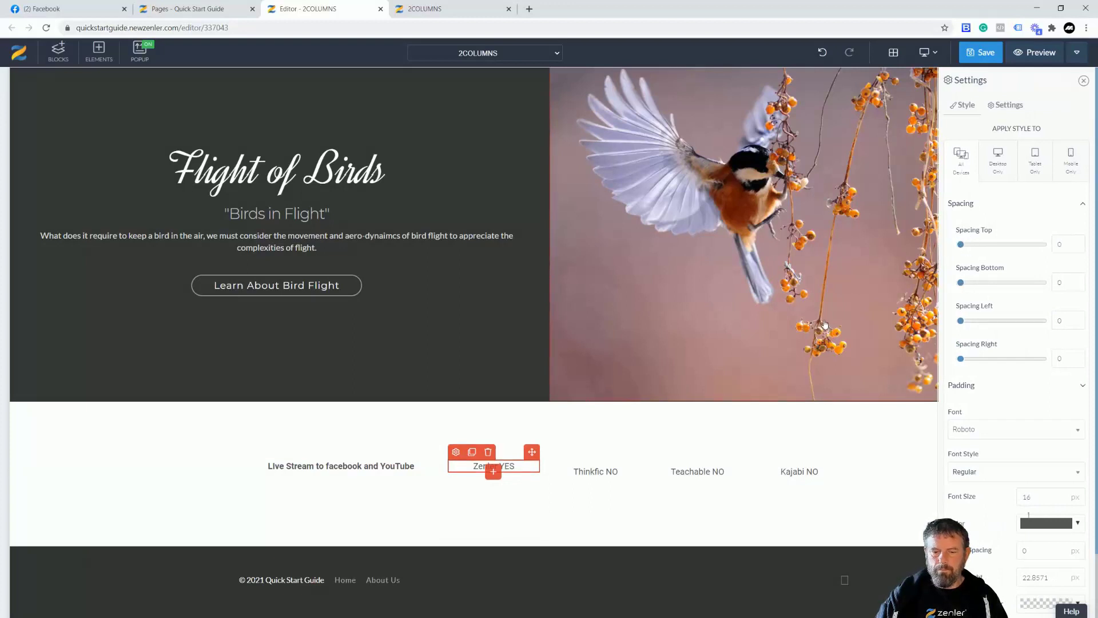
{"action": "left_click", "coordinate": [595, 471]}
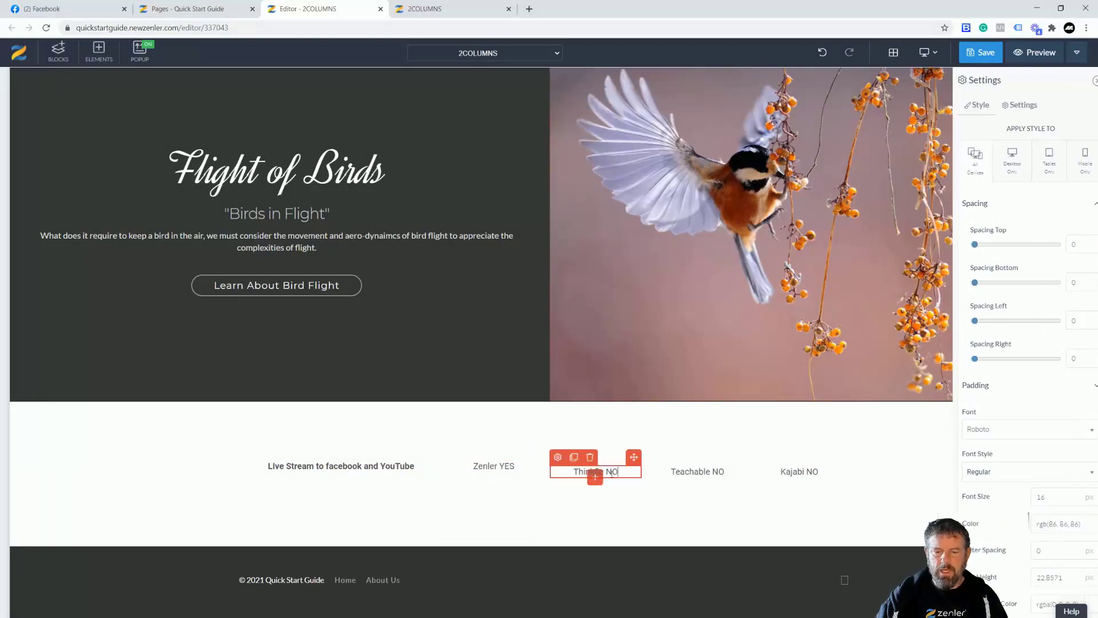
{"action": "left_click", "coordinate": [564, 458]}
{"action": "left_click_drag", "start_coordinate": [970, 245], "coordinate": [961, 245]}
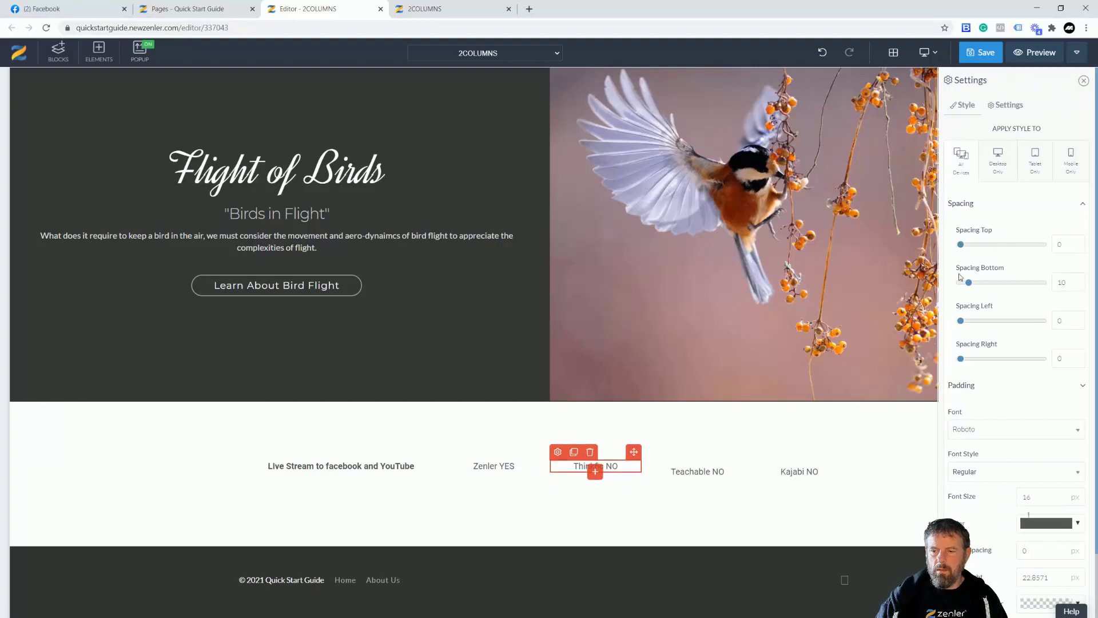
Set the top and bottom spacing of the "Teachable NO" text to 0
{"action": "left_click", "coordinate": [697, 471]}
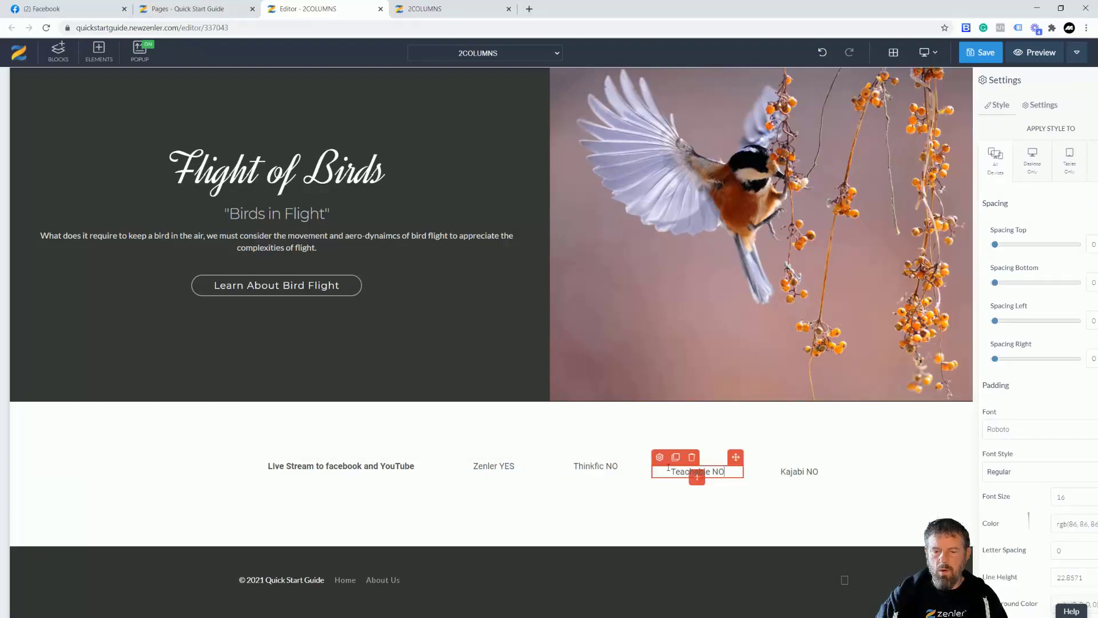
{"action": "left_click", "coordinate": [661, 459]}
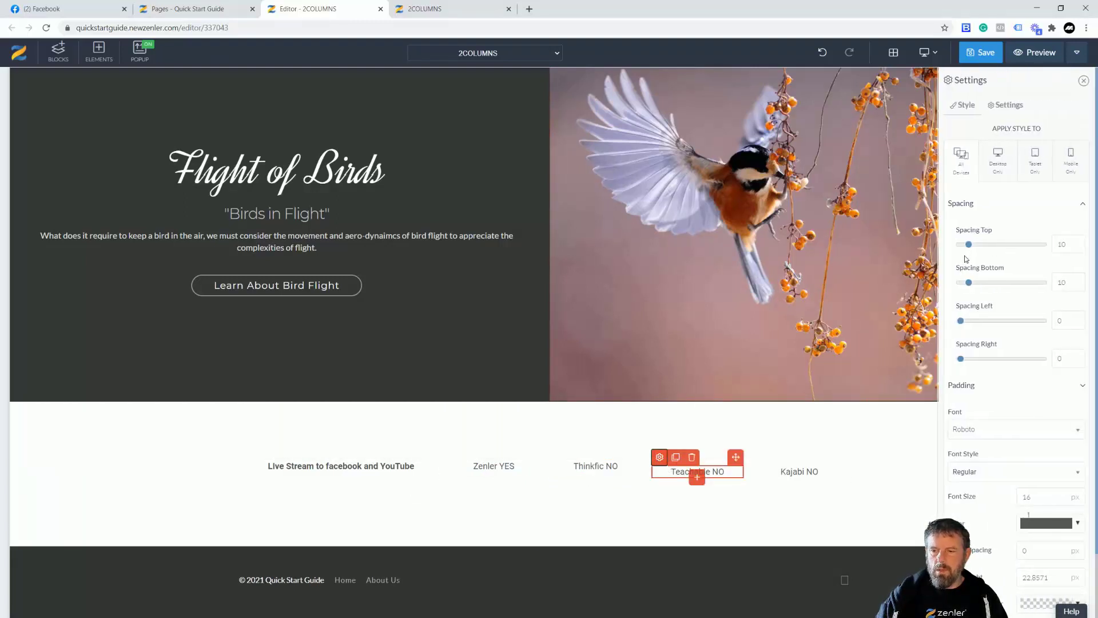
{"action": "left_click_drag", "start_coordinate": [970, 245], "coordinate": [960, 245]}
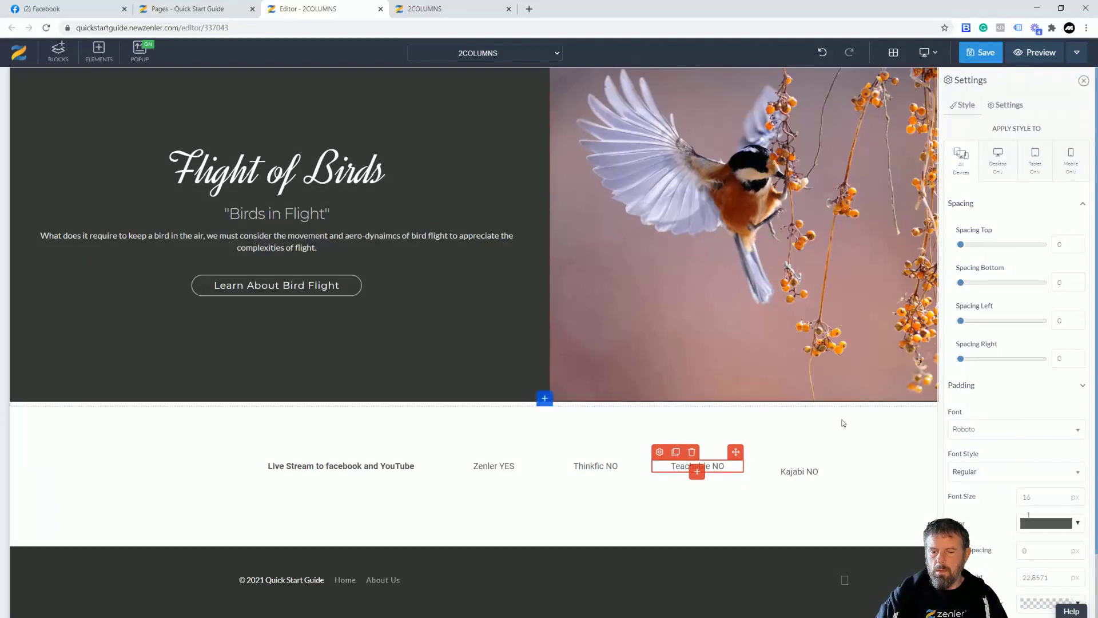
Set the top and bottom spacing of the "Kajabi NO" text to 0 and check its padding
{"action": "left_click", "coordinate": [796, 473]}
{"action": "left_click", "coordinate": [763, 459]}
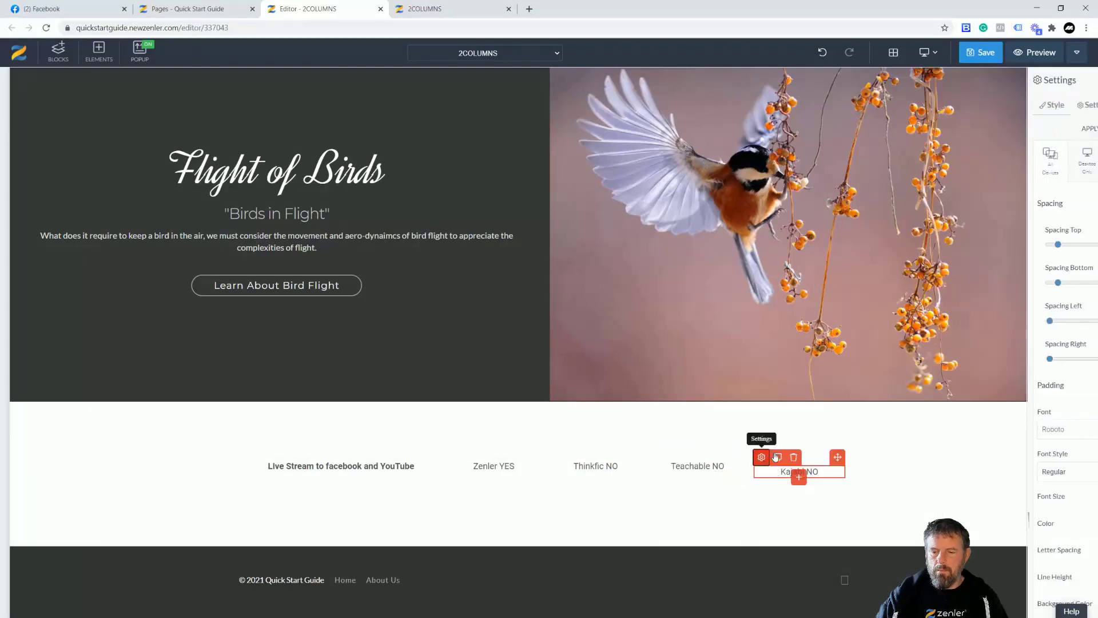
{"action": "left_click_drag", "start_coordinate": [969, 245], "coordinate": [960, 245]}
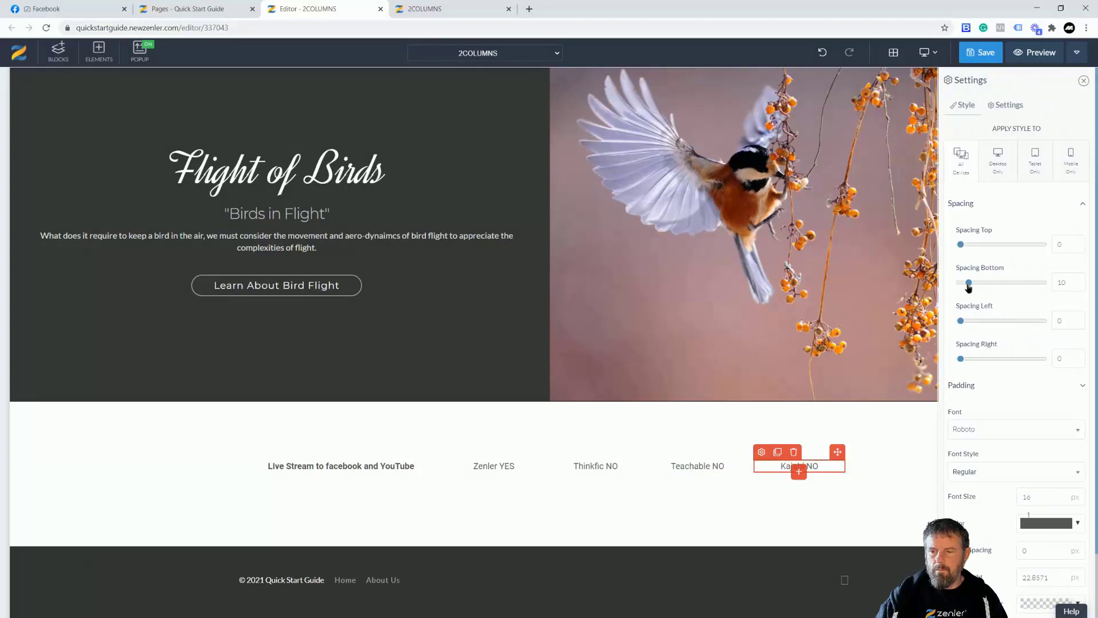
{"action": "left_click", "coordinate": [1080, 386]}
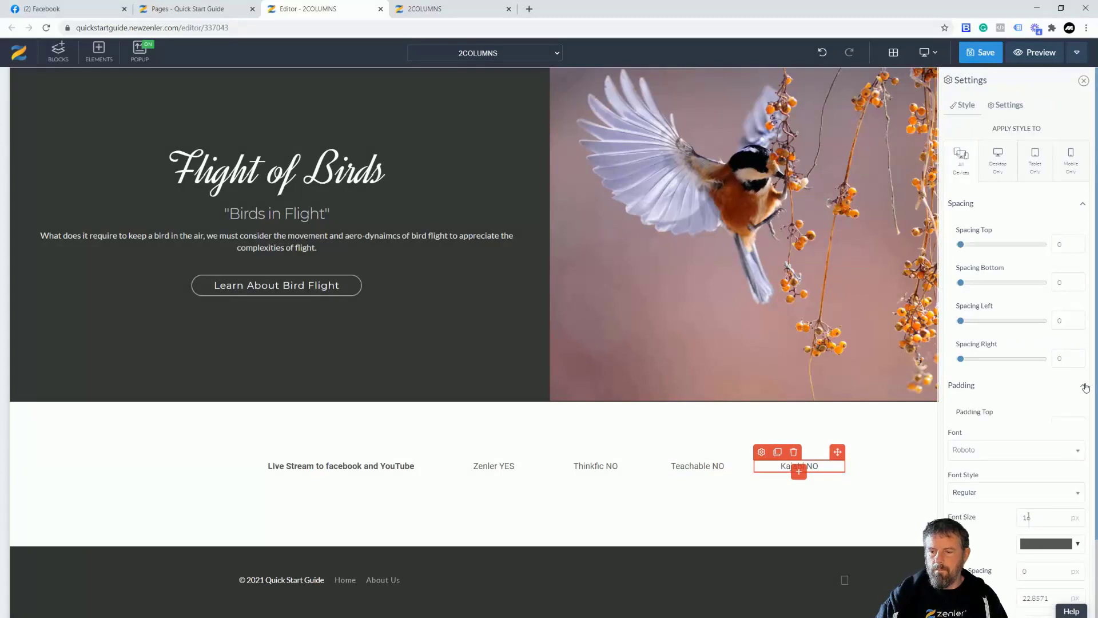
Set the feature row's horizontal alignment to Left and check its vertical alignment options, keeping Center
{"action": "left_click", "coordinate": [534, 487]}
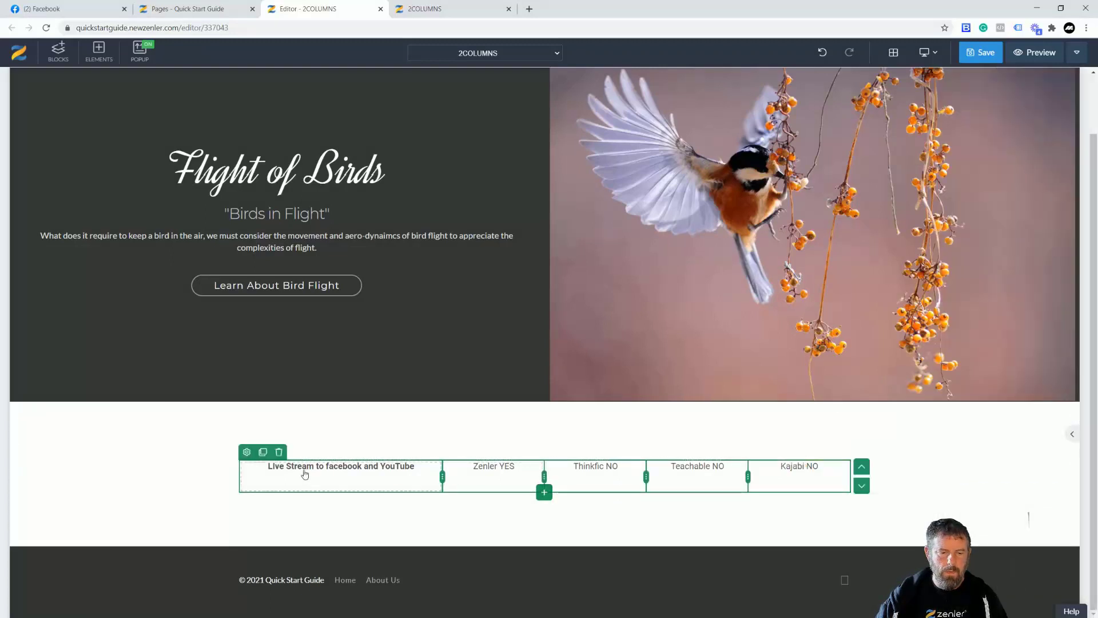
{"action": "left_click", "coordinate": [247, 453]}
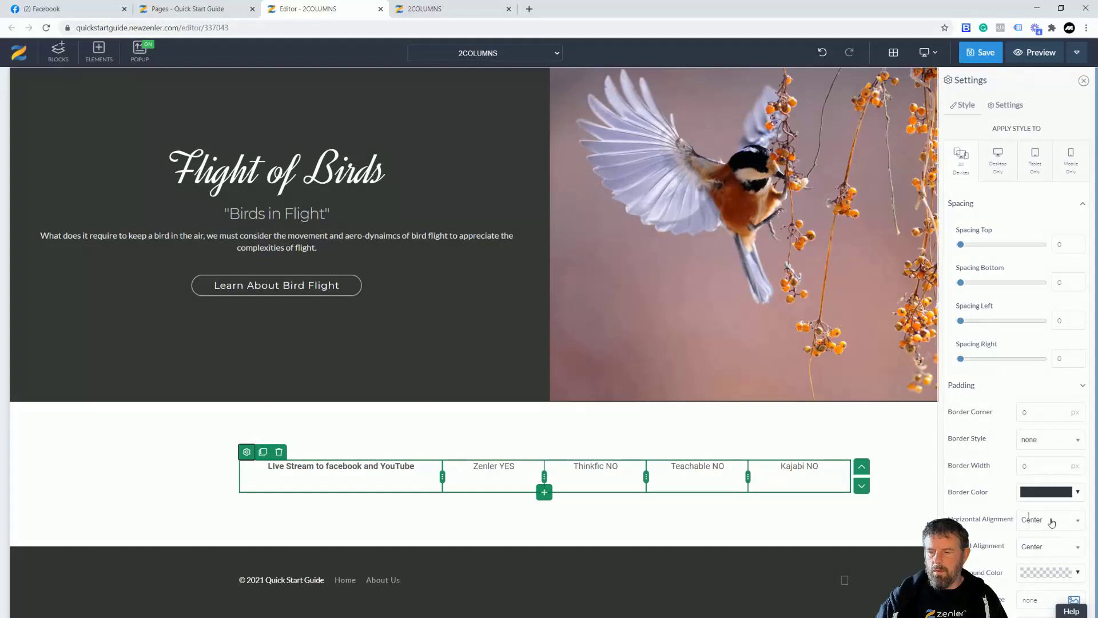
{"action": "left_click", "coordinate": [1079, 525]}
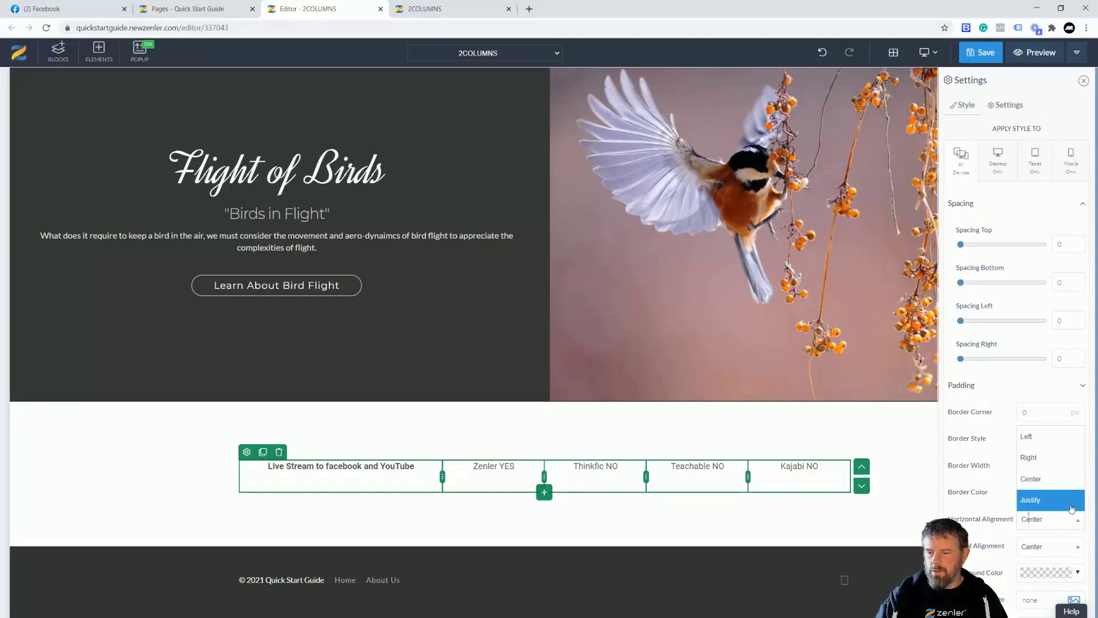
{"action": "left_click", "coordinate": [1044, 443]}
{"action": "left_click", "coordinate": [1077, 548]}
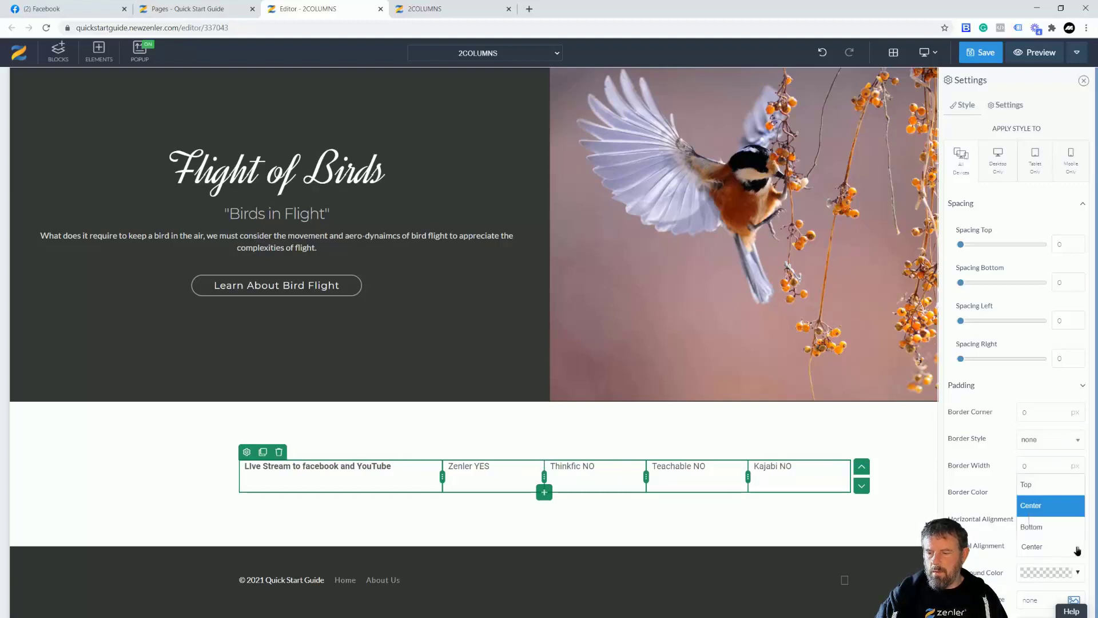
{"action": "left_click", "coordinate": [1035, 548]}
{"action": "left_click", "coordinate": [1031, 550]}
{"action": "left_click", "coordinate": [1032, 548]}
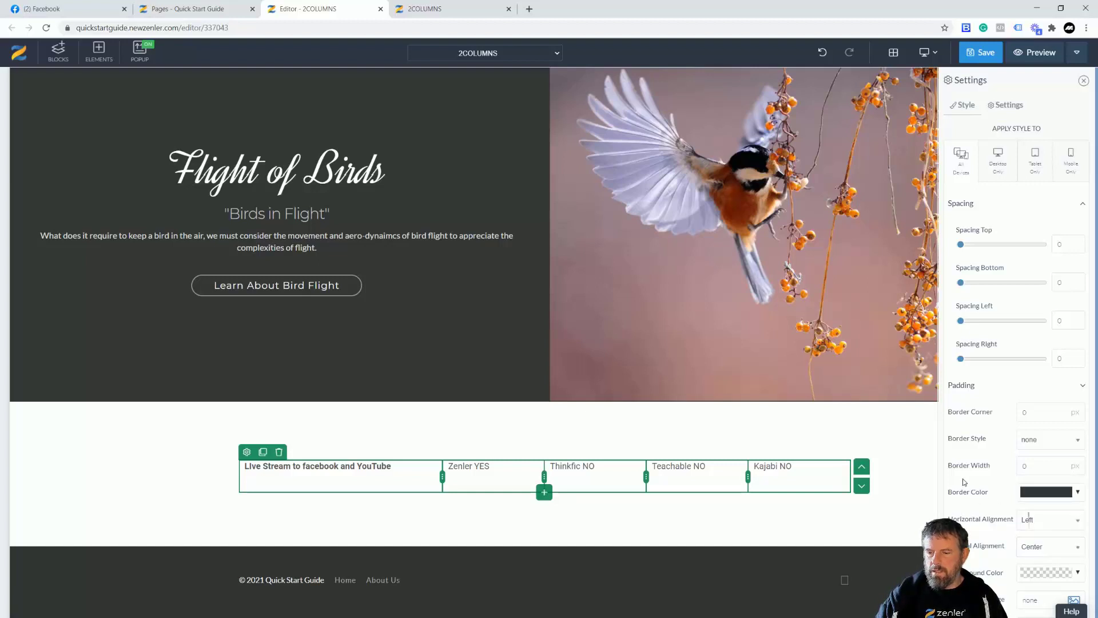
Set the feature row's background color to #f3f3f3, save the page and reload its preview
{"action": "scroll", "coordinate": [971, 451], "scroll_direction": "down", "scroll_amount": 1}
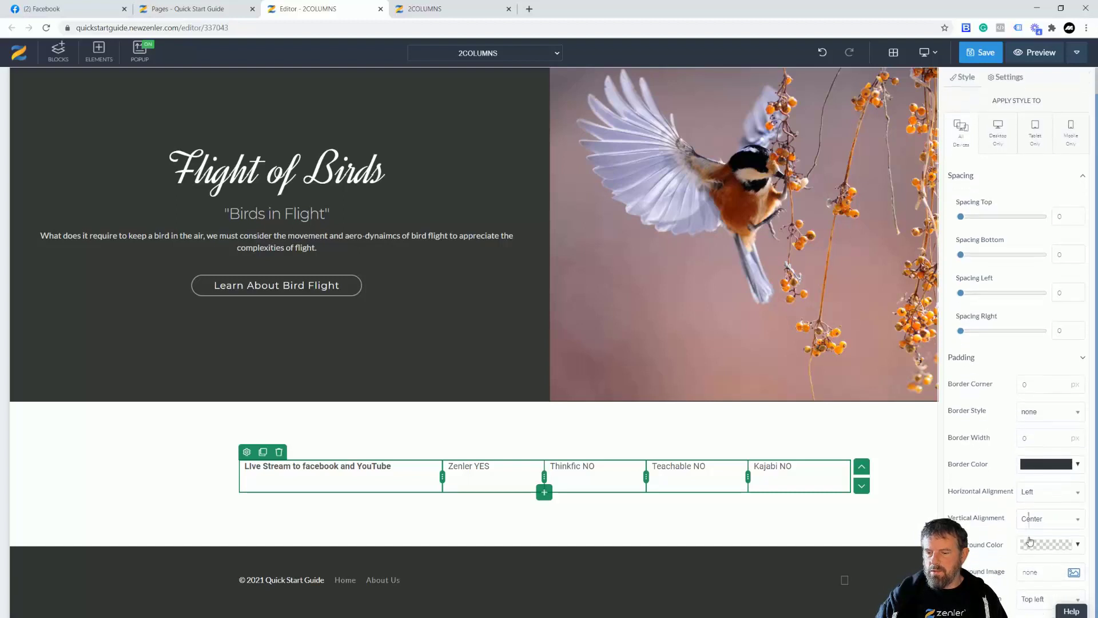
{"action": "left_click", "coordinate": [1080, 546]}
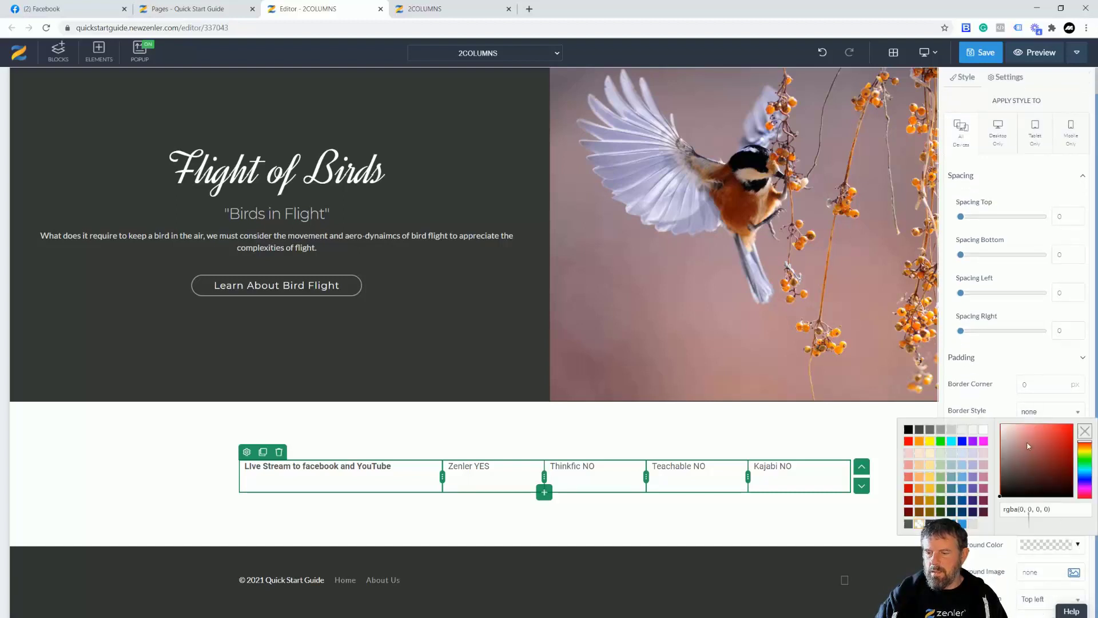
{"action": "left_click_drag", "start_coordinate": [1012, 440], "coordinate": [996, 428]}
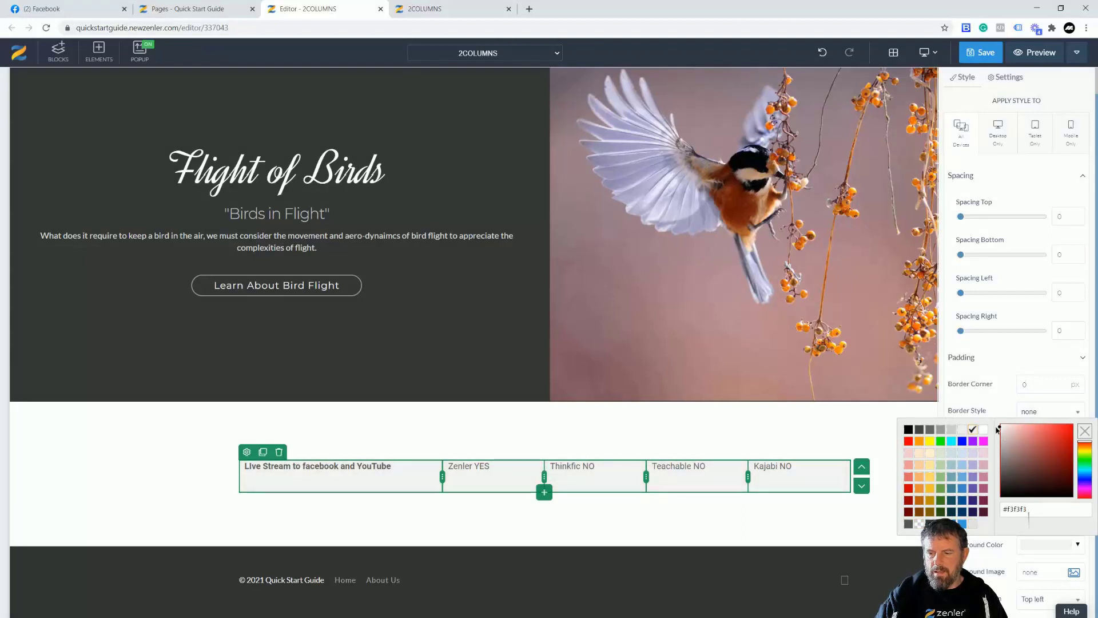
{"action": "left_click", "coordinate": [976, 404]}
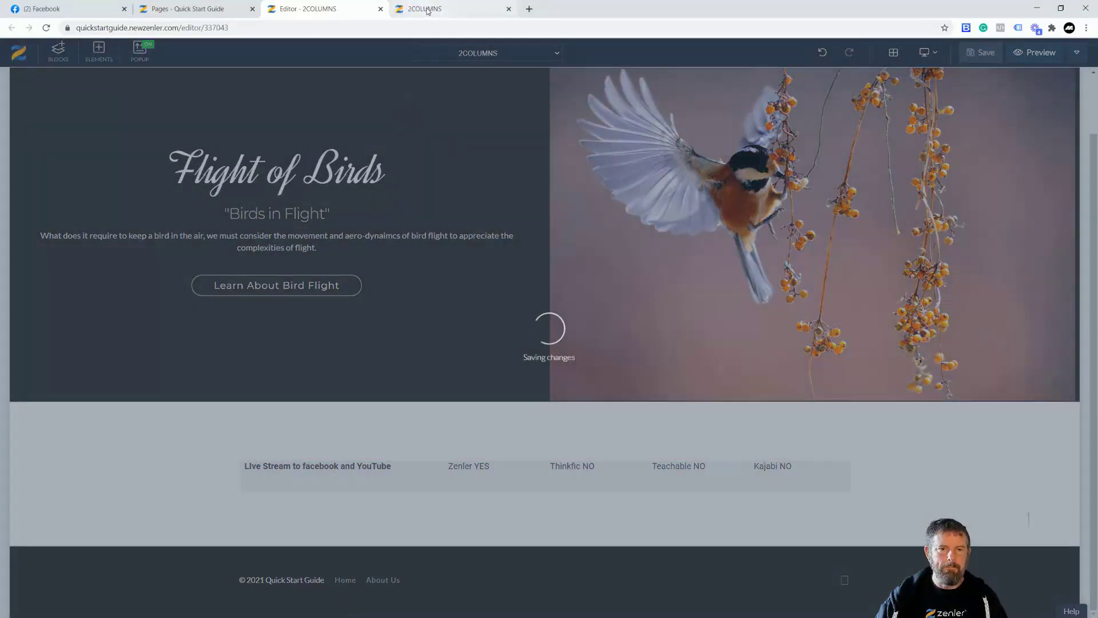
{"action": "left_click", "coordinate": [427, 9]}
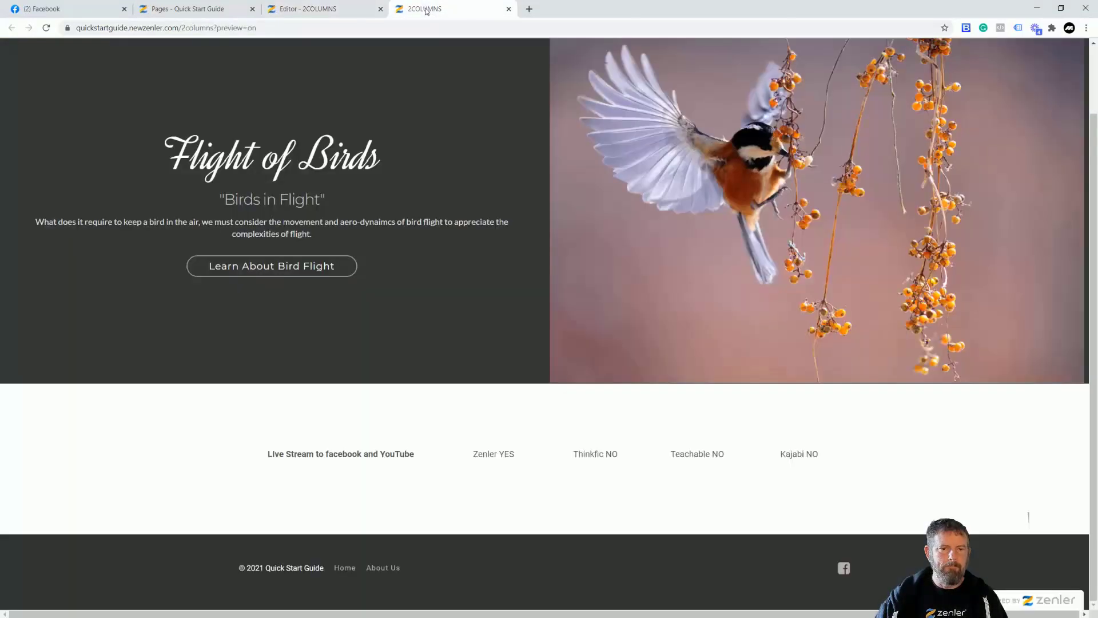
{"action": "left_click", "coordinate": [47, 29]}
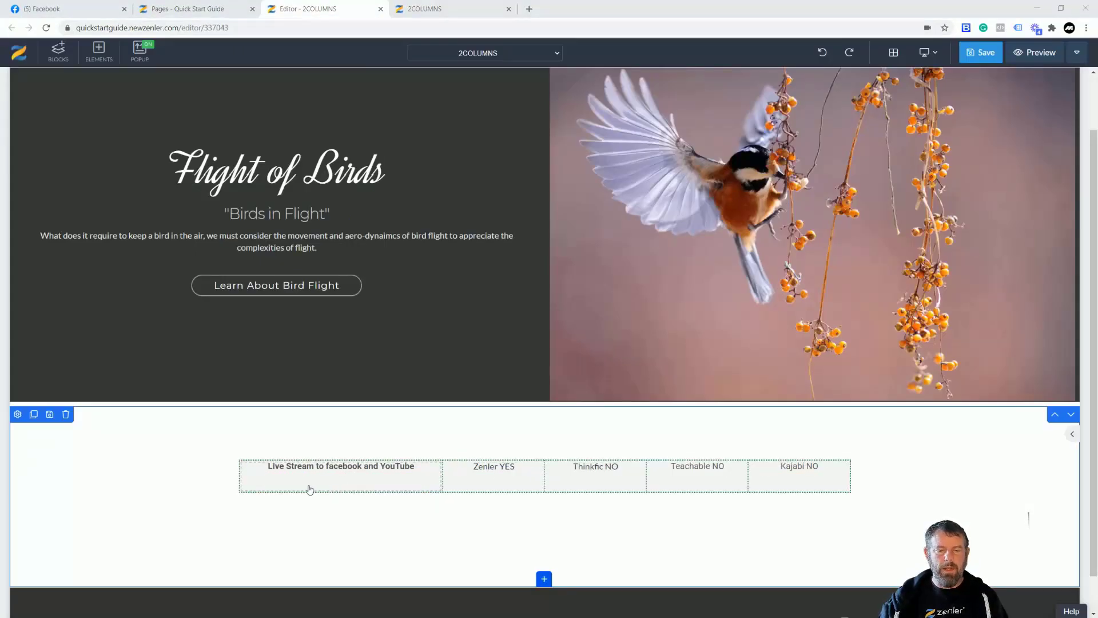
Back in the page editor, try the Bottom vertical alignment on the feature row and return it to Center
{"action": "left_click", "coordinate": [294, 493]}
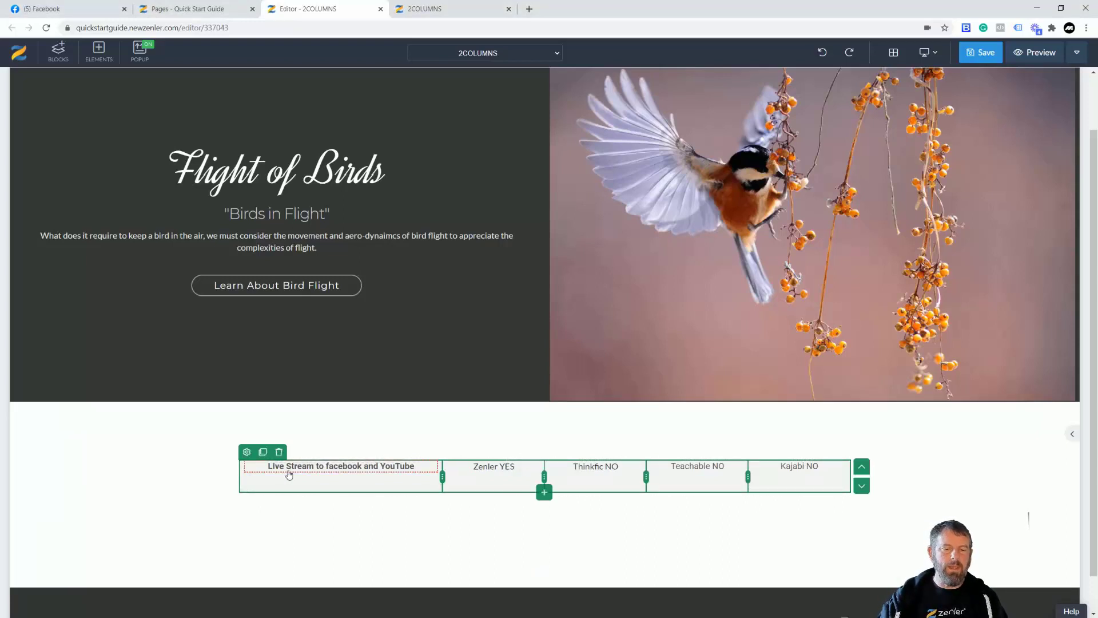
{"action": "left_click", "coordinate": [287, 473]}
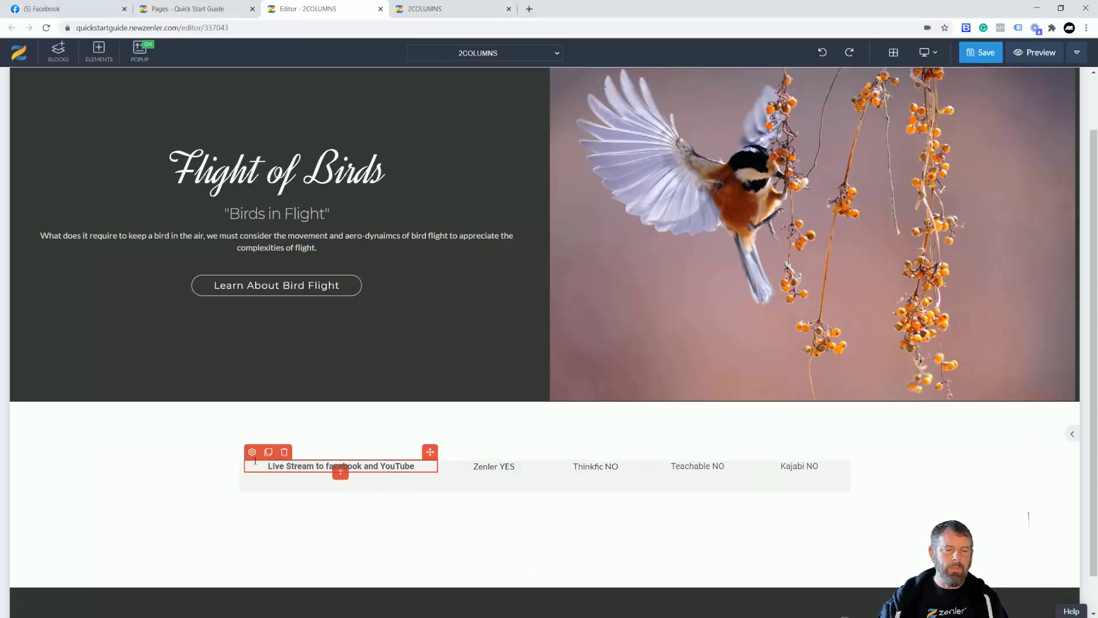
{"action": "left_click", "coordinate": [251, 485]}
{"action": "left_click", "coordinate": [247, 452]}
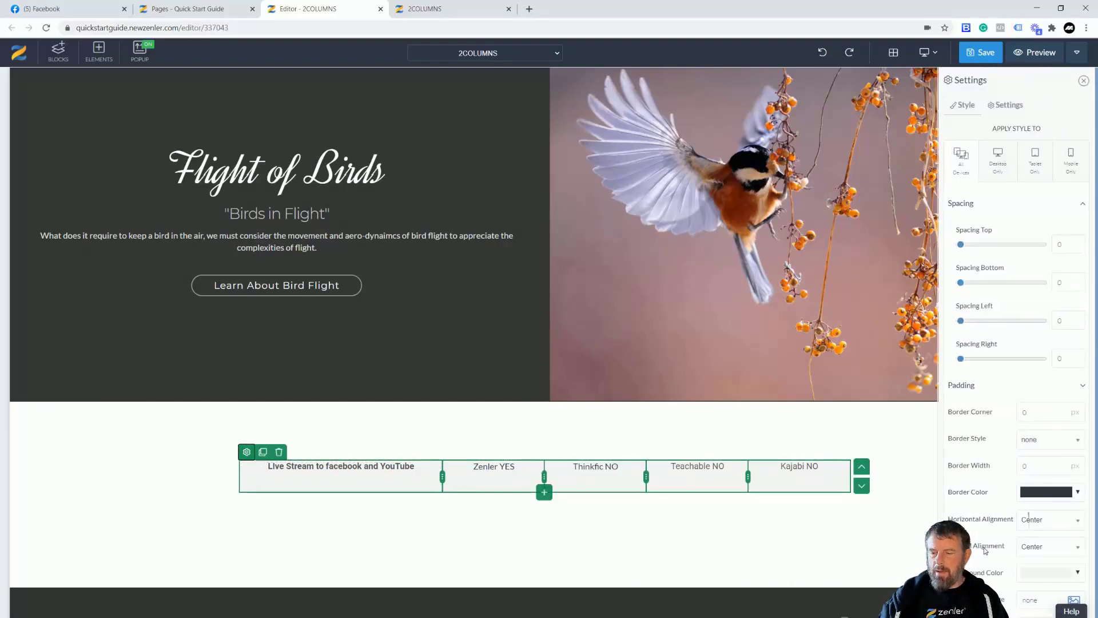
{"action": "left_click", "coordinate": [1078, 552]}
{"action": "left_click", "coordinate": [1045, 536]}
{"action": "left_click", "coordinate": [1073, 552]}
{"action": "left_click", "coordinate": [1039, 510]}
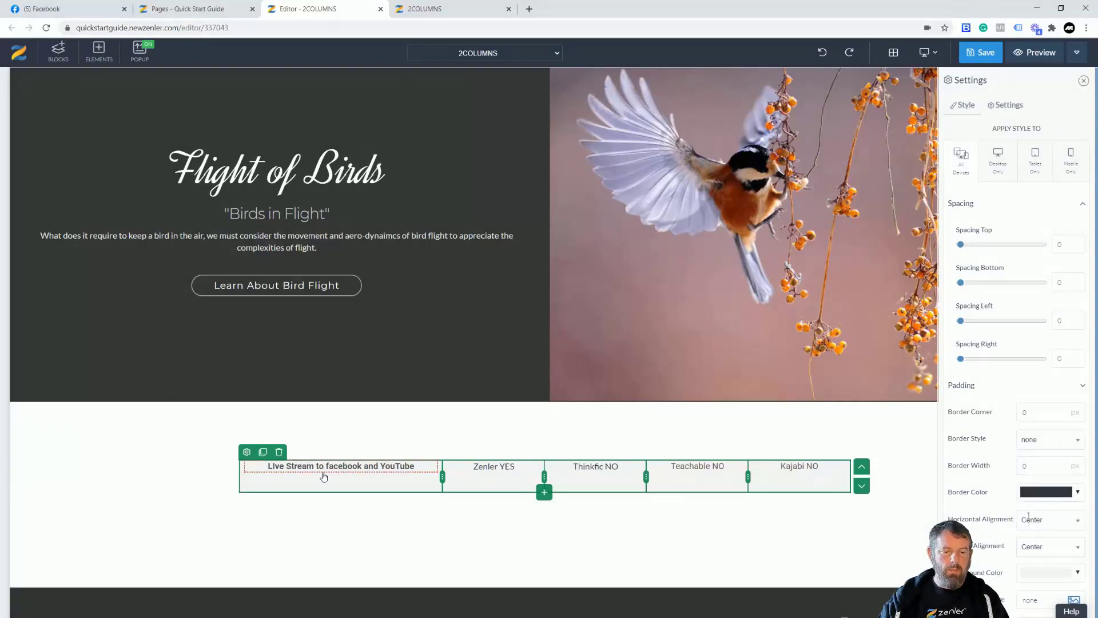
Increase the line height of the "Live Stream to facebook and YouTube" text to 58 px and copy the value
{"action": "left_click", "coordinate": [275, 473]}
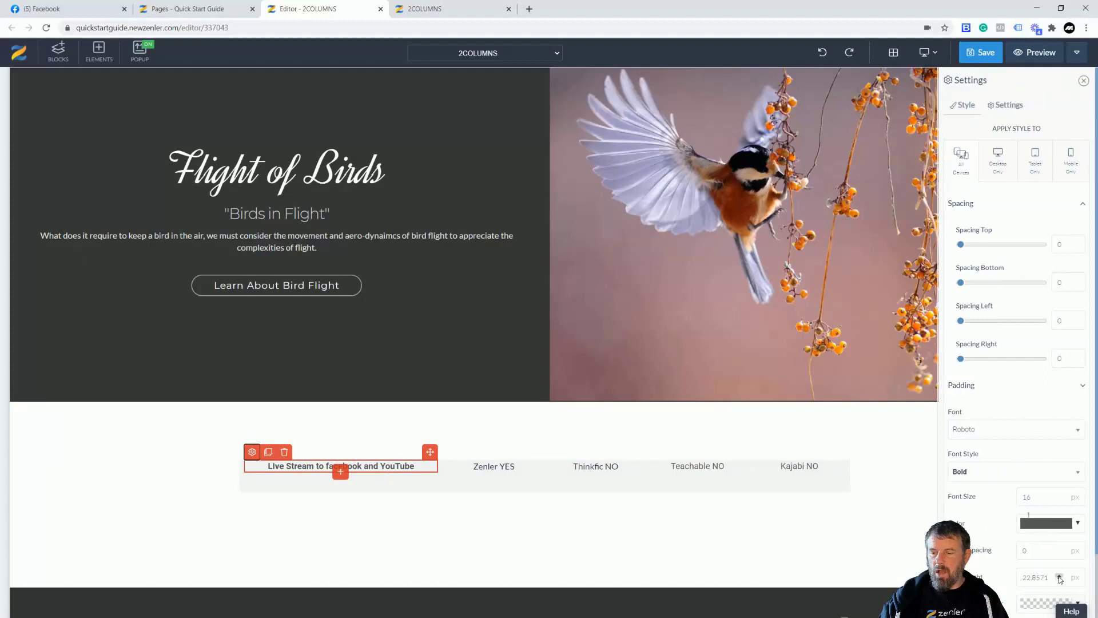
{"action": "left_click", "coordinate": [1060, 576]}
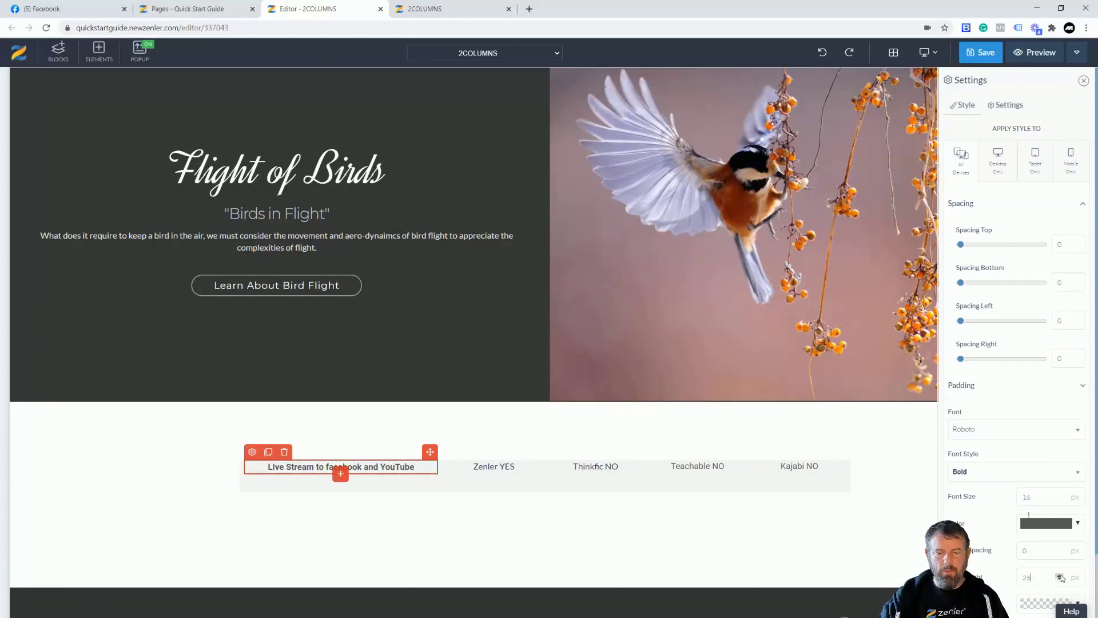
{"action": "left_click", "coordinate": [1061, 575]}
{"action": "left_click", "coordinate": [1061, 576]}
{"action": "left_click", "coordinate": [1061, 575]}
{"action": "left_click", "coordinate": [1061, 575]}
{"action": "left_click", "coordinate": [1061, 576]}
{"action": "left_click", "coordinate": [1061, 575]}
{"action": "left_click", "coordinate": [1060, 576]}
{"action": "left_click", "coordinate": [1061, 576]}
{"action": "left_click", "coordinate": [1060, 575]}
{"action": "left_click", "coordinate": [1060, 575]}
{"action": "left_click", "coordinate": [1060, 575]}
{"action": "left_click", "coordinate": [1060, 575]}
{"action": "left_click", "coordinate": [1060, 576]}
{"action": "left_click", "coordinate": [1060, 576]}
{"action": "left_click", "coordinate": [1061, 575]}
{"action": "left_click", "coordinate": [1061, 575]}
{"action": "left_click", "coordinate": [1061, 575]}
{"action": "double_click", "coordinate": [1027, 577]}
{"action": "key", "text": "ctrl+c"}
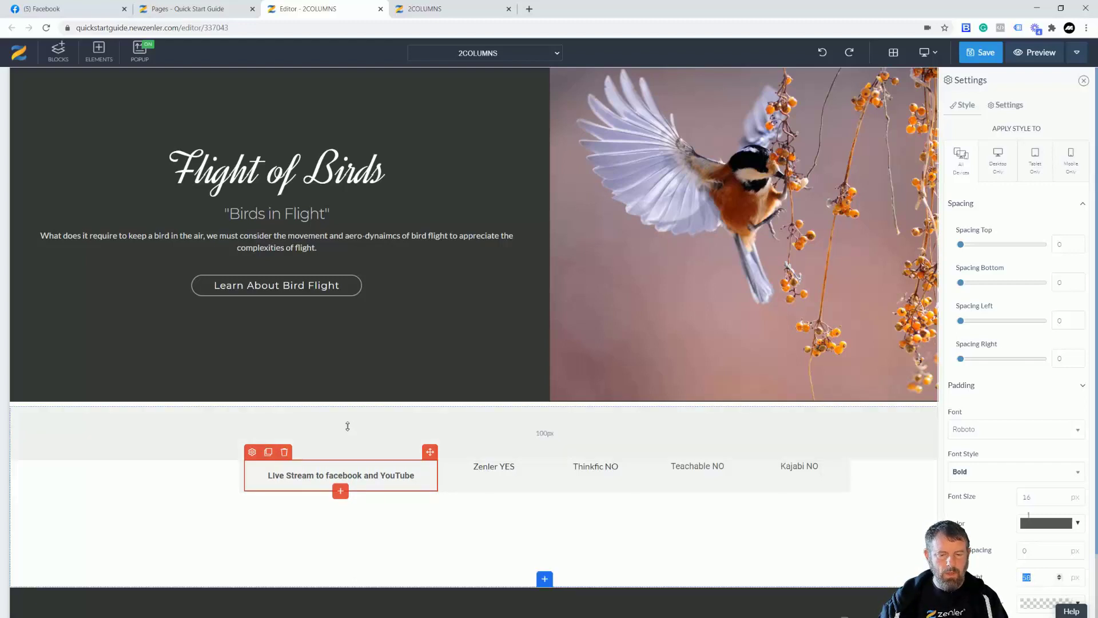
Set the line height of the "Zenler YES" and "Thinkfic NO" texts to 58 px
{"action": "left_click", "coordinate": [477, 468]}
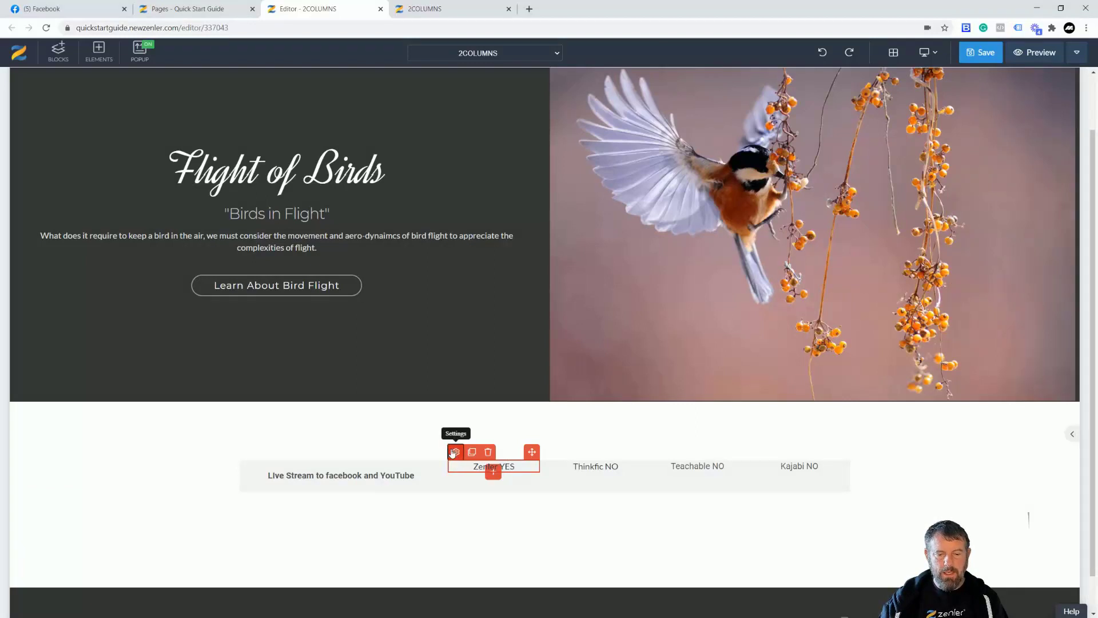
{"action": "left_click_drag", "start_coordinate": [1051, 578], "coordinate": [1010, 580]}
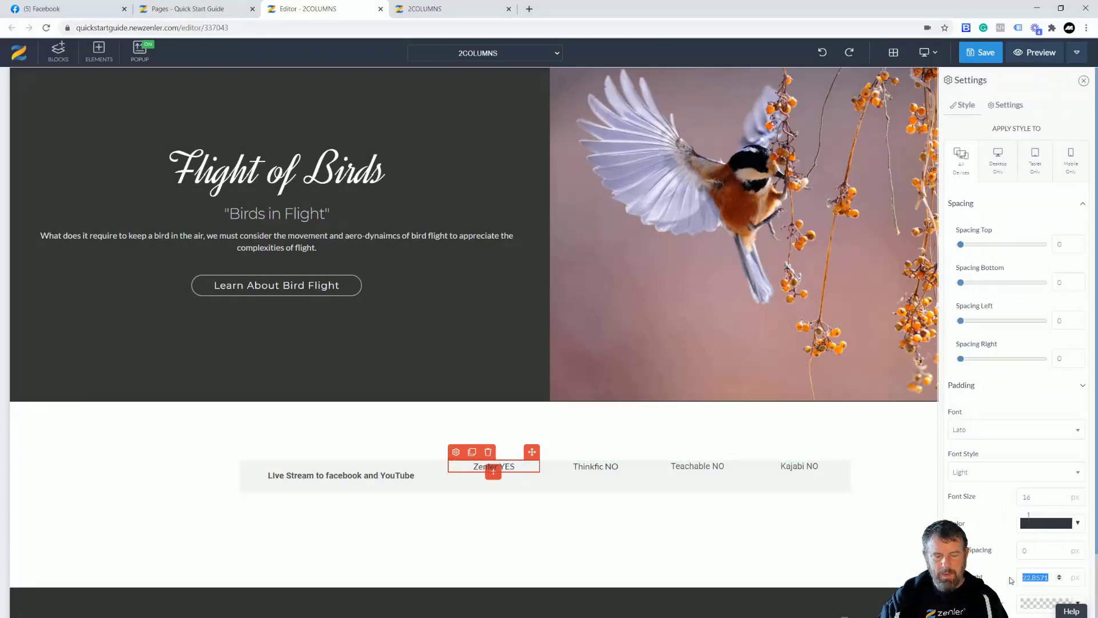
{"action": "key", "text": "ctrl+v"}
{"action": "left_click", "coordinate": [607, 466]}
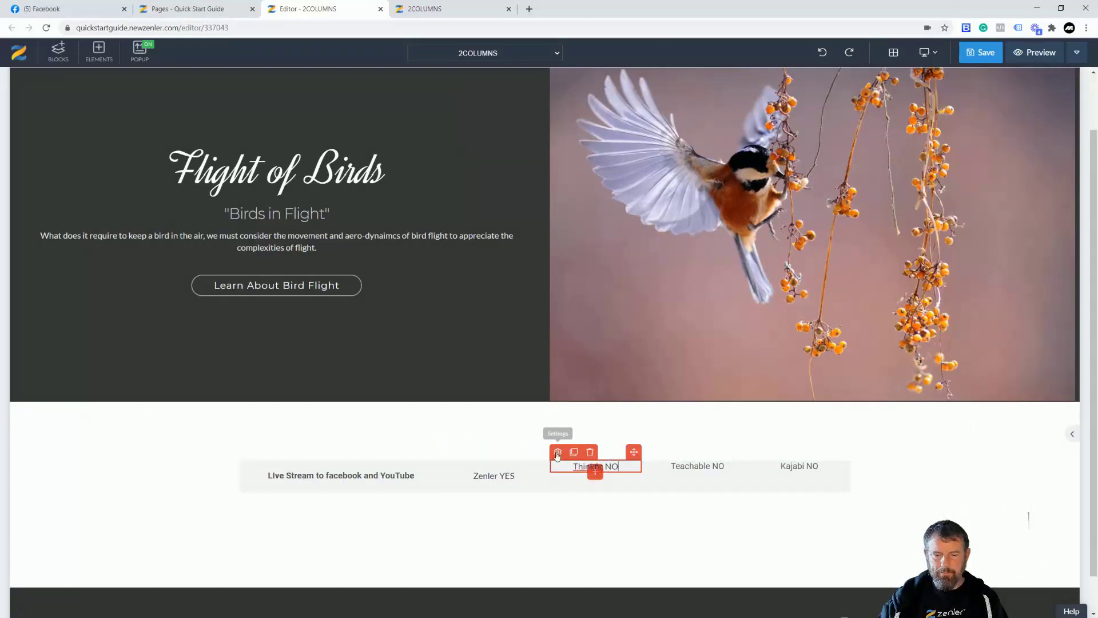
{"action": "left_click", "coordinate": [557, 452]}
{"action": "left_click_drag", "start_coordinate": [1052, 578], "coordinate": [1022, 578]}
{"action": "key", "text": "ctrl+v"}
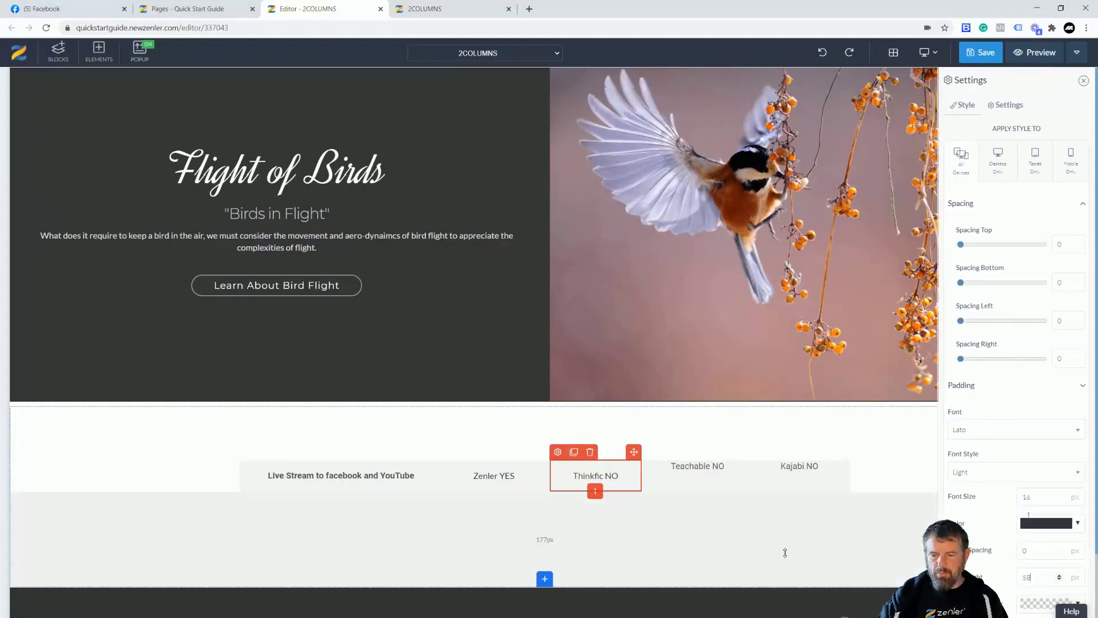
Set the line height of the "Teachable NO" and "Kajabi NO" texts to 58 px
{"action": "left_click", "coordinate": [685, 473]}
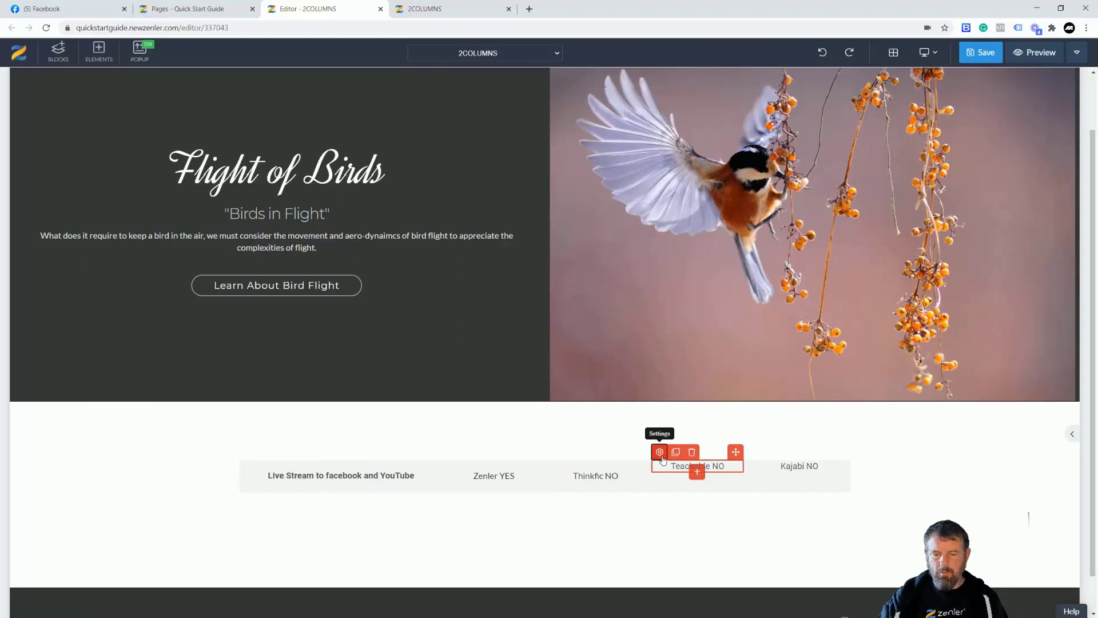
{"action": "left_click", "coordinate": [659, 452]}
{"action": "left_click_drag", "start_coordinate": [1050, 578], "coordinate": [1015, 581]}
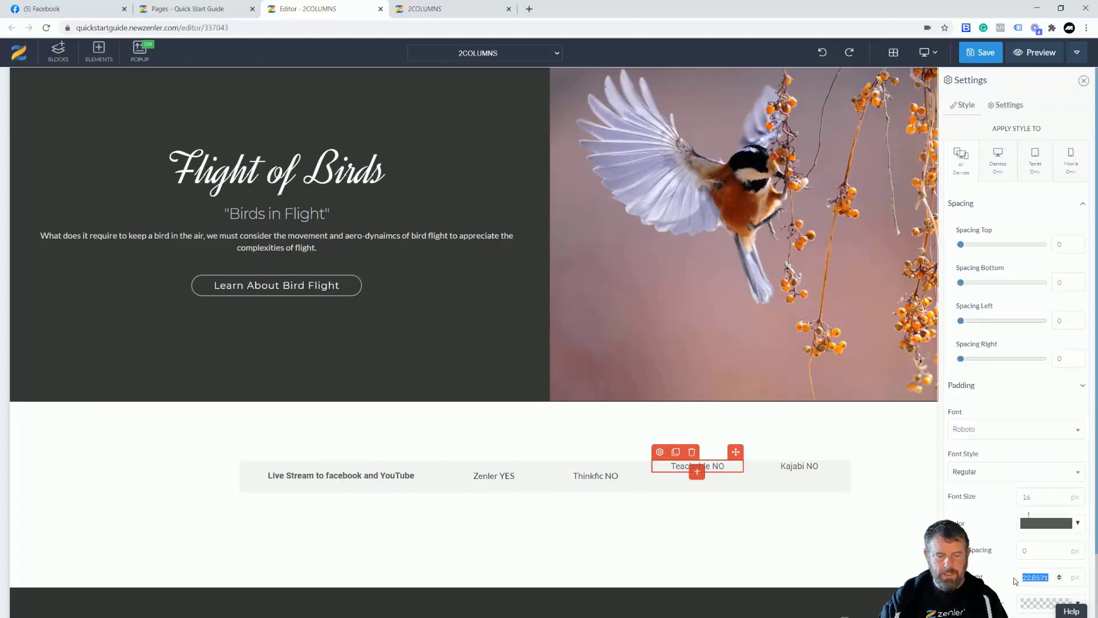
{"action": "left_click", "coordinate": [799, 467]}
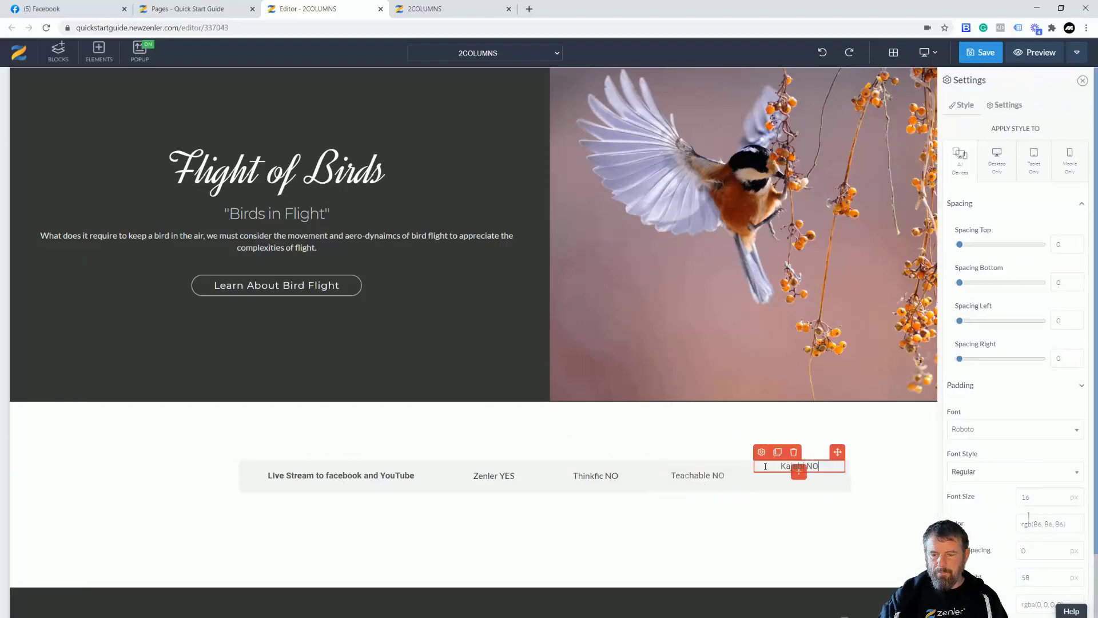
{"action": "left_click", "coordinate": [761, 453]}
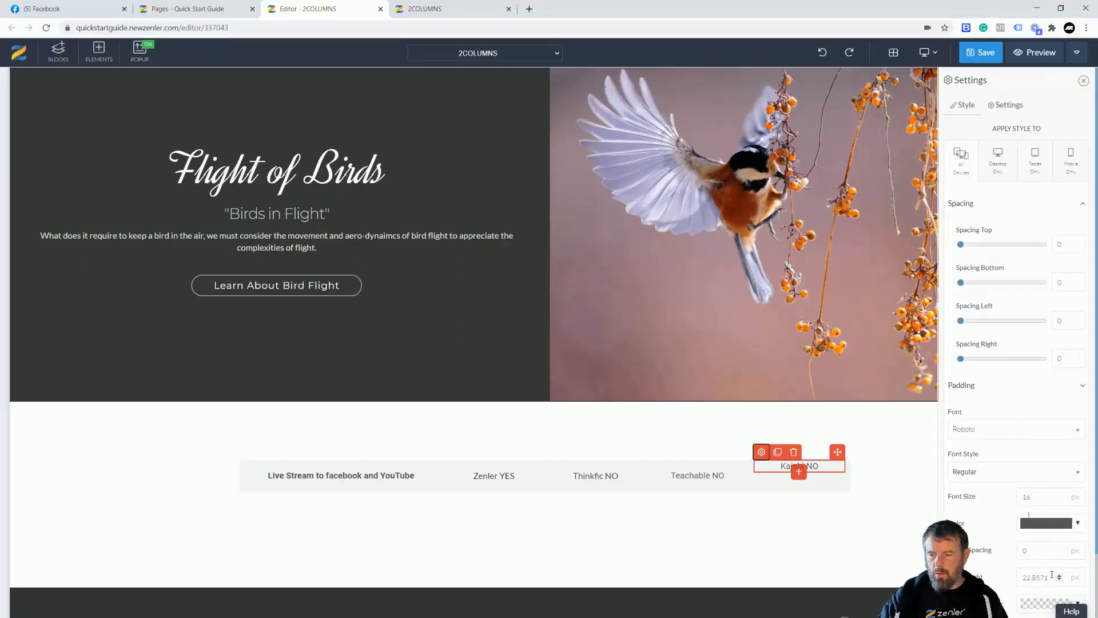
{"action": "left_click_drag", "start_coordinate": [1049, 577], "coordinate": [1007, 578]}
{"action": "type", "text": "58"}
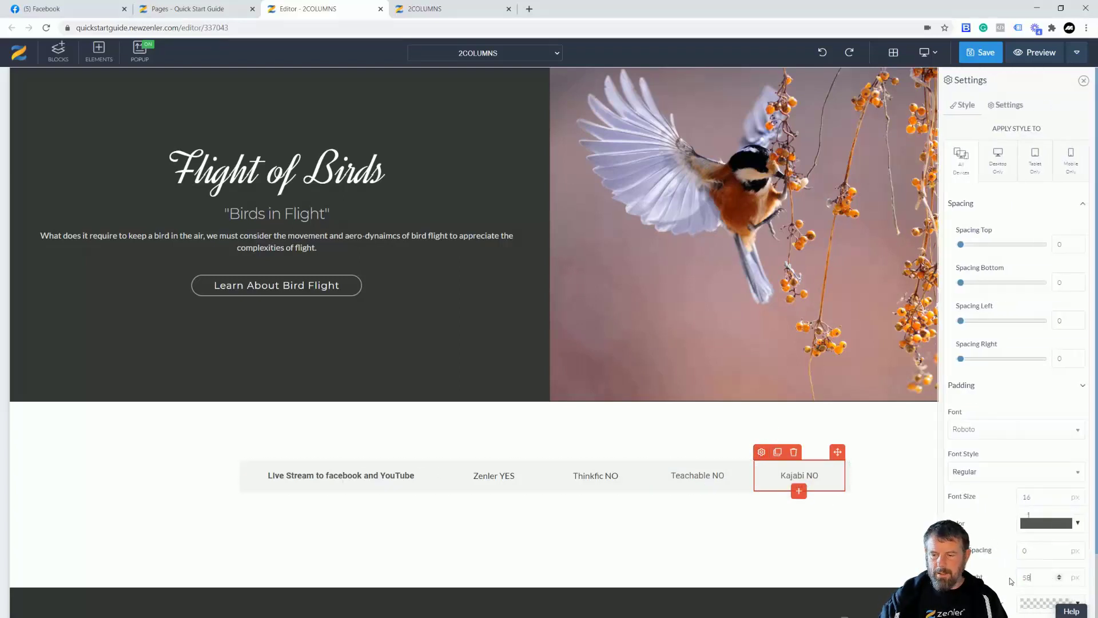
{"action": "left_click", "coordinate": [731, 505]}
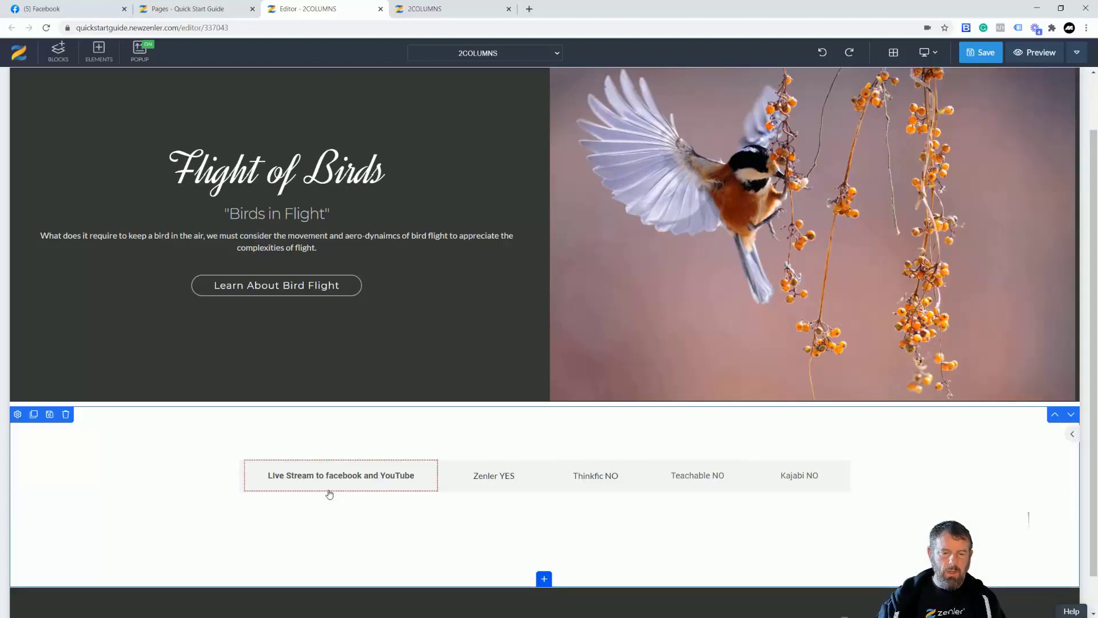
Save the page, reload its preview and shrink the browser window to check the narrow-screen layout
{"action": "left_click", "coordinate": [981, 53]}
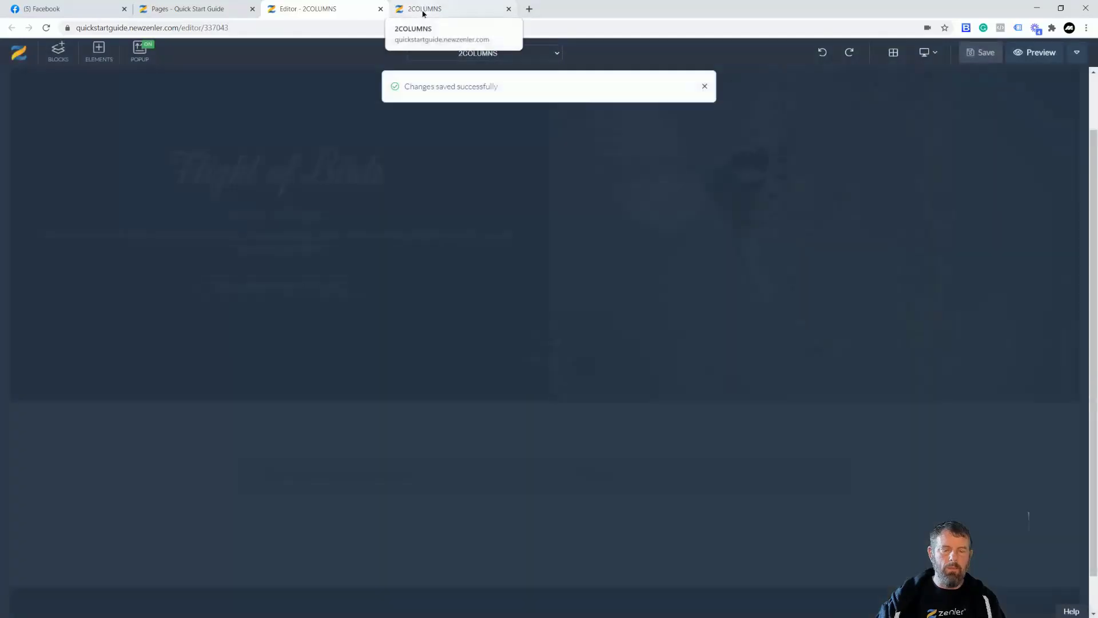
{"action": "left_click", "coordinate": [417, 8]}
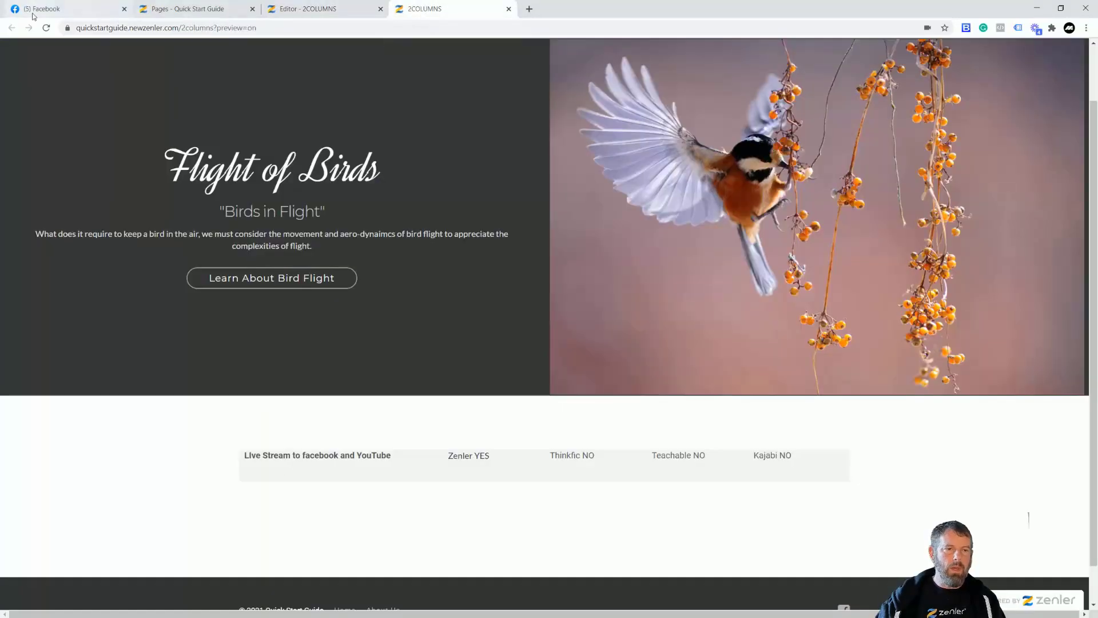
{"action": "left_click", "coordinate": [47, 27]}
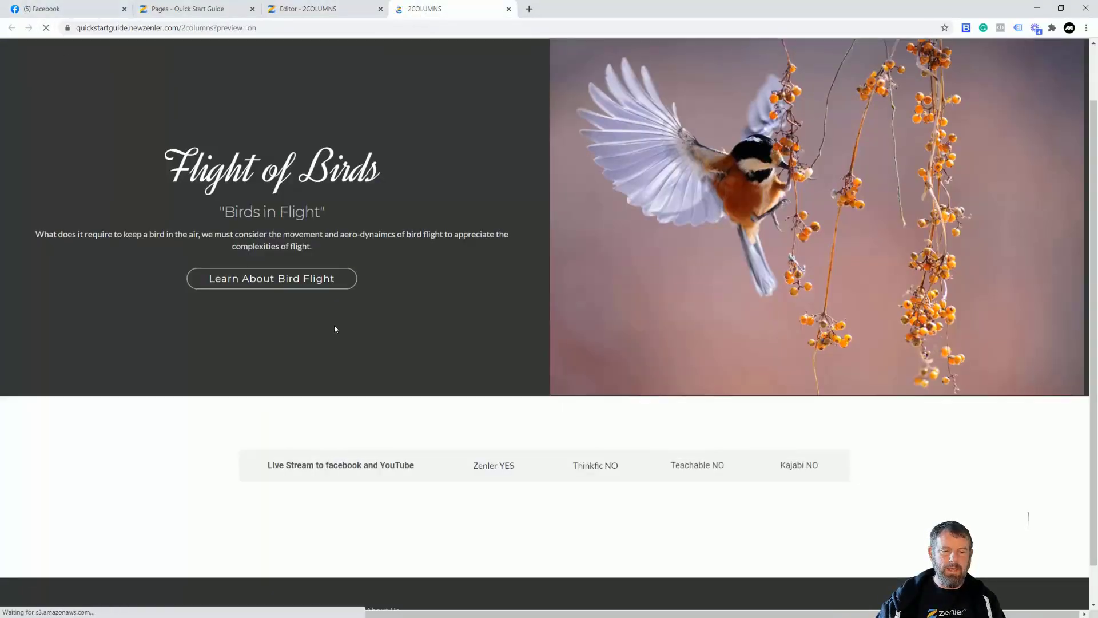
{"action": "left_click", "coordinate": [1061, 8]}
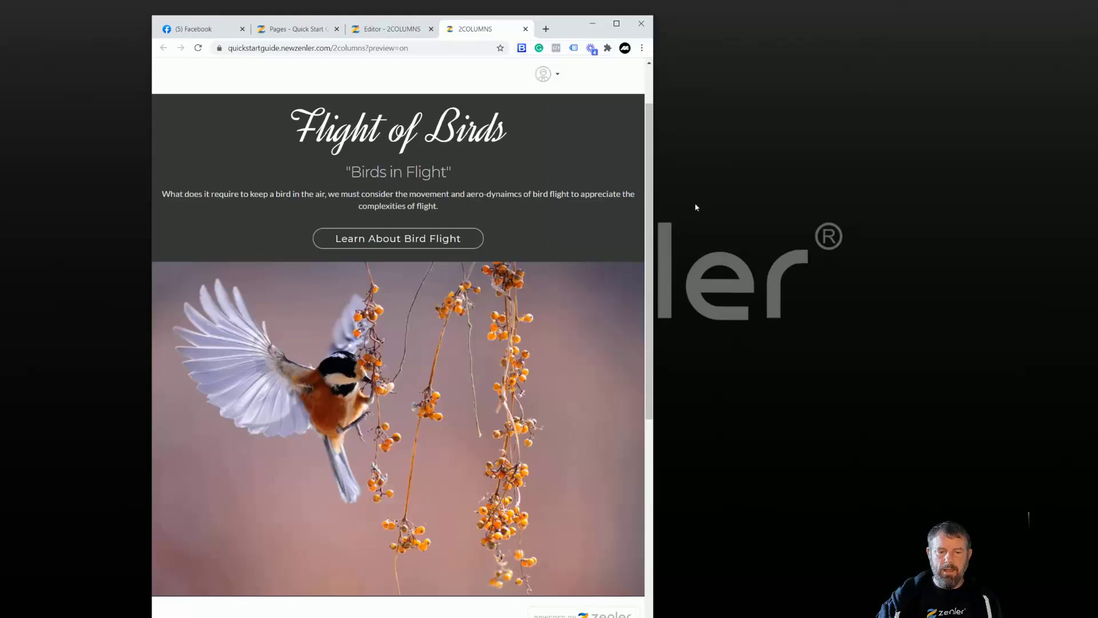
Check the stacked matrix cells in the narrow preview, maximise the browser window and return to the 2COLUMNS page editor
{"action": "left_click_drag", "start_coordinate": [650, 269], "coordinate": [643, 455]}
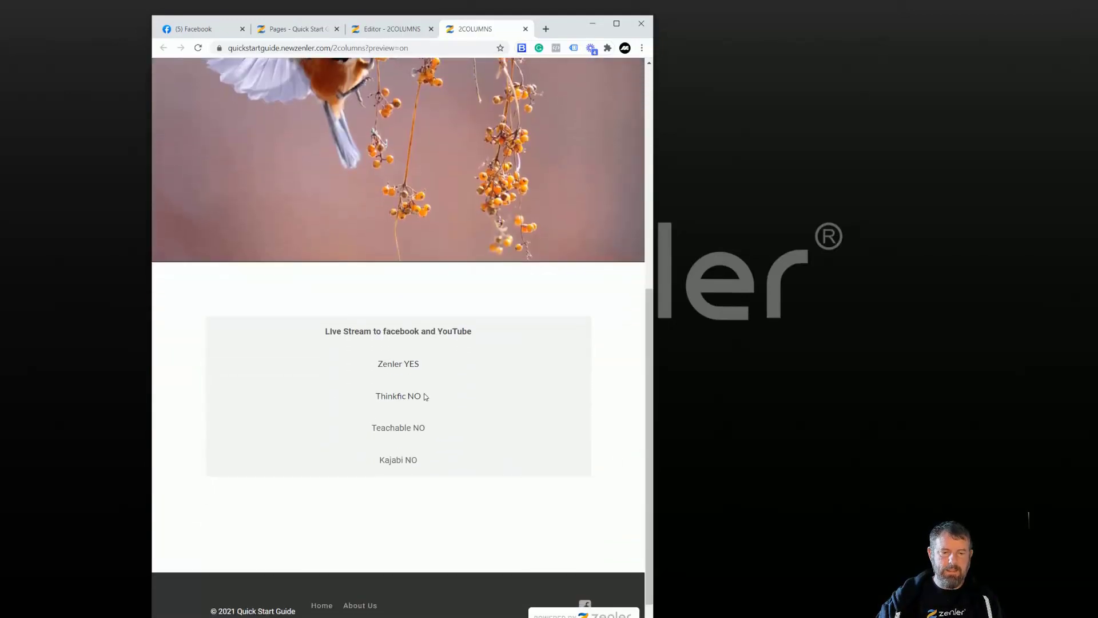
{"action": "left_click", "coordinate": [618, 23]}
{"action": "left_click", "coordinate": [334, 19]}
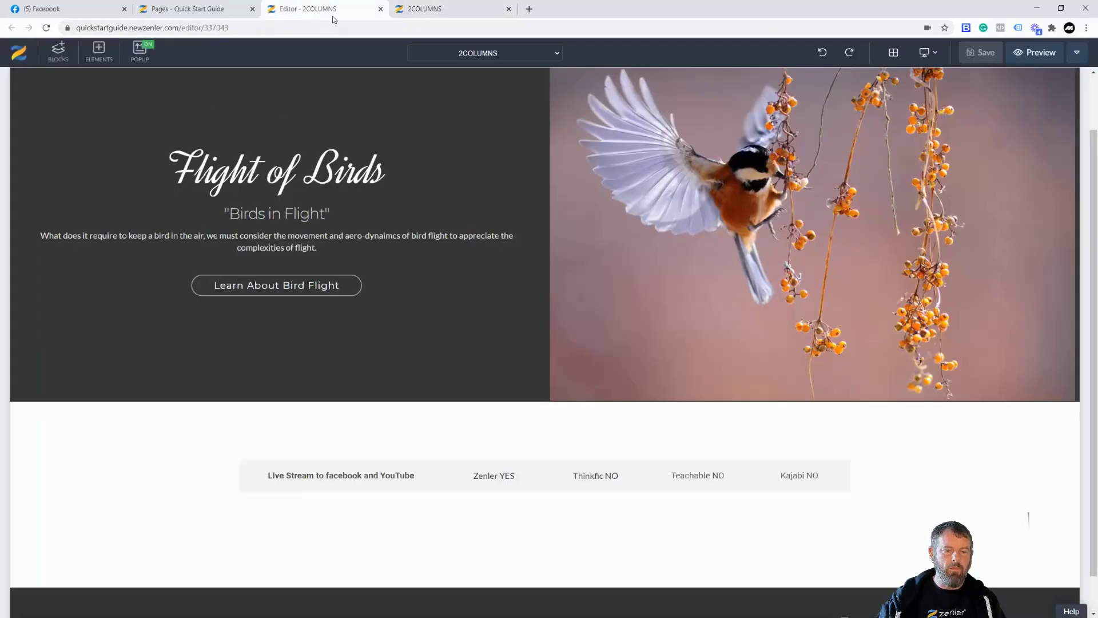
Give the comparison row a solid dark border 2 px wide
{"action": "left_click", "coordinate": [355, 479]}
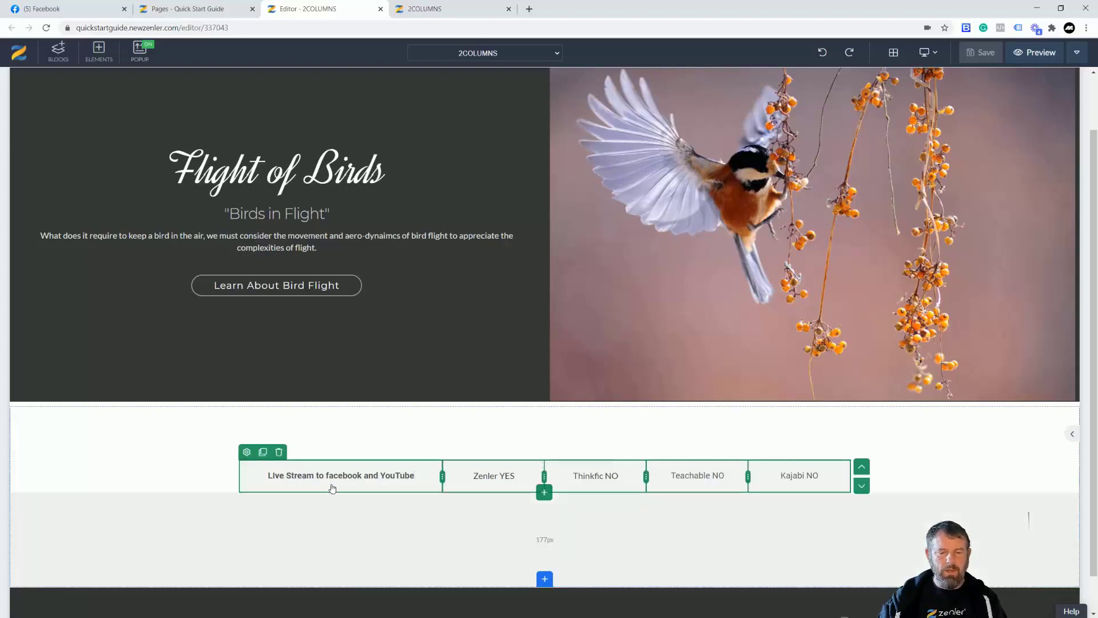
{"action": "left_click", "coordinate": [247, 453]}
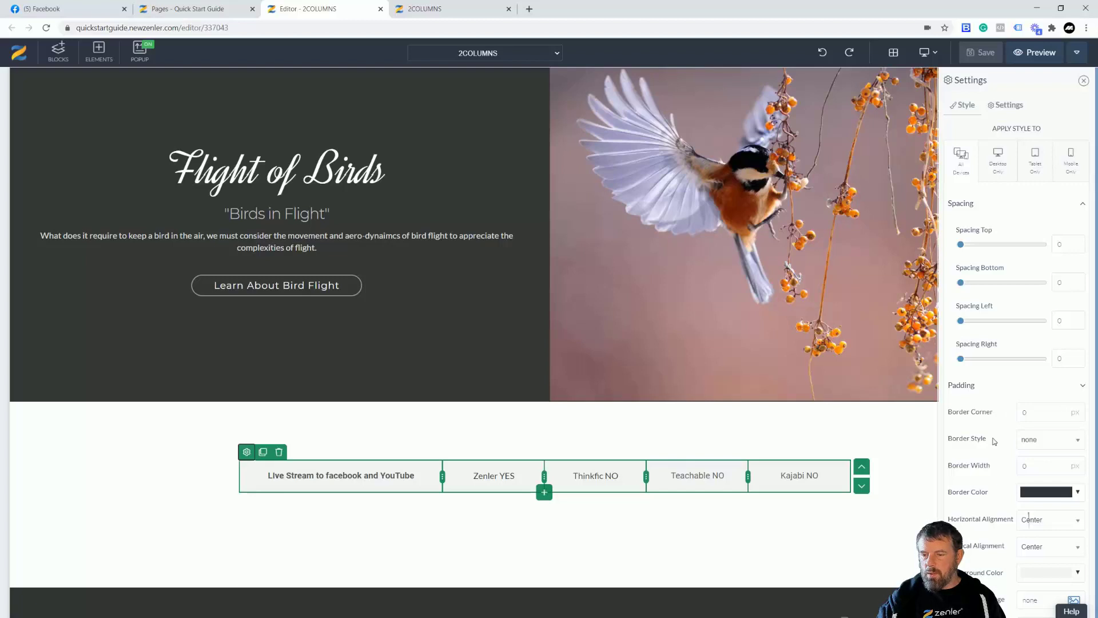
{"action": "left_click", "coordinate": [1060, 464]}
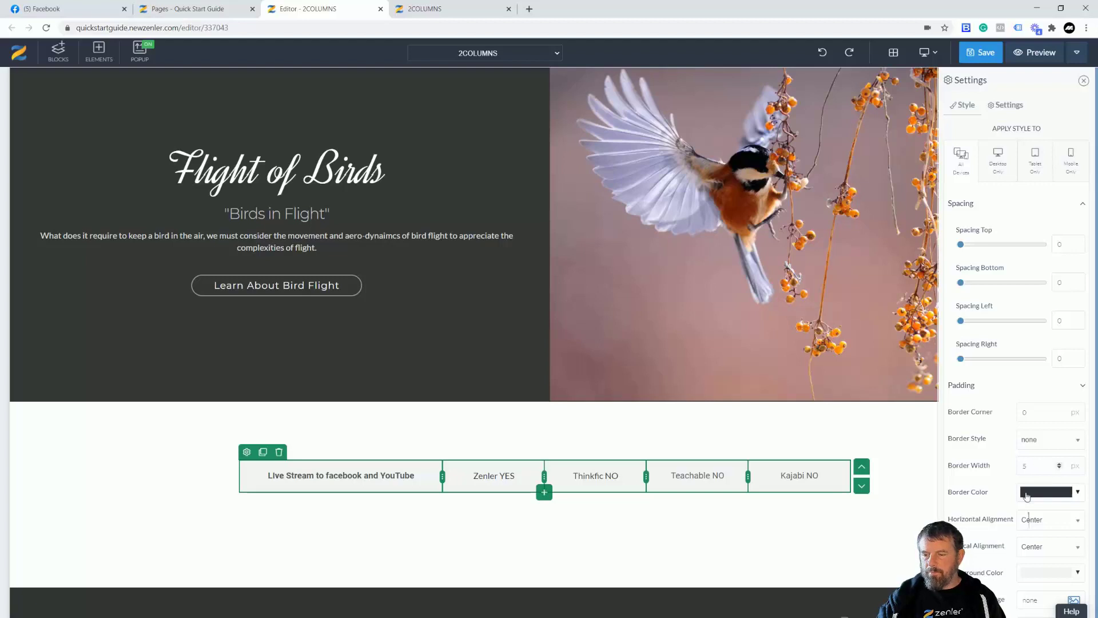
{"action": "left_click", "coordinate": [1047, 449]}
{"action": "left_click", "coordinate": [1029, 519]}
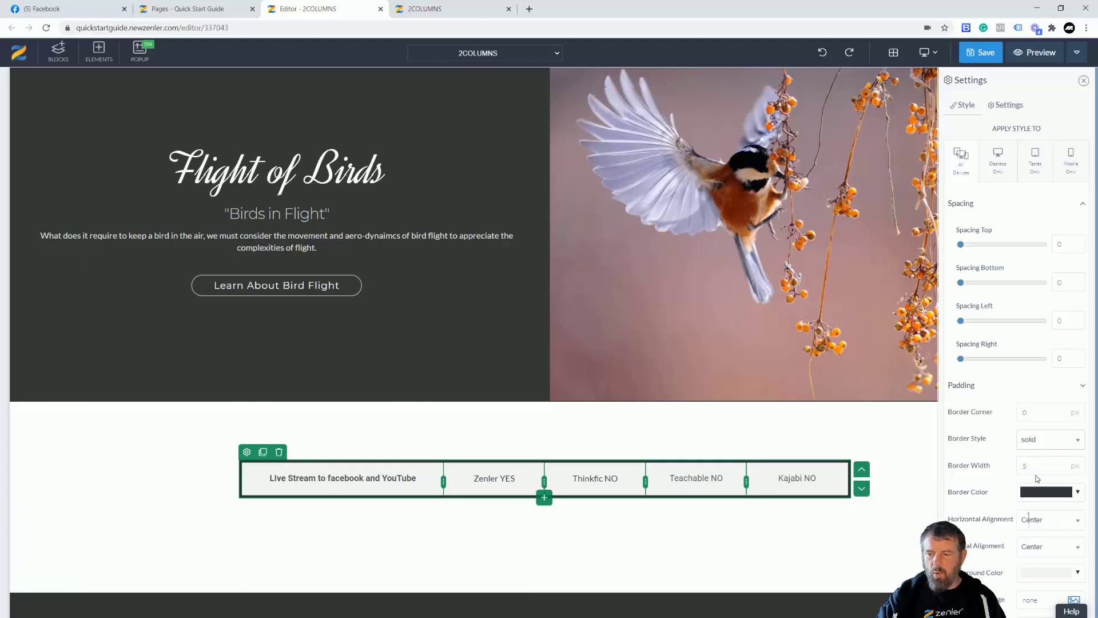
{"action": "left_click", "coordinate": [1060, 468]}
{"action": "left_click", "coordinate": [1060, 468]}
{"action": "left_click", "coordinate": [1060, 468]}
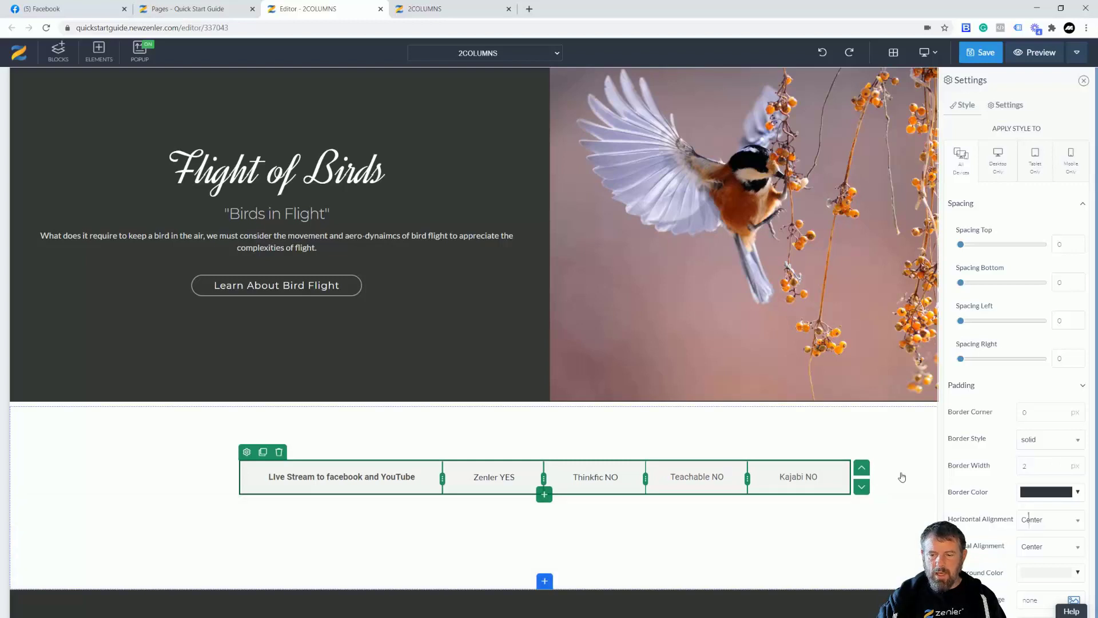
{"action": "left_click", "coordinate": [886, 469]}
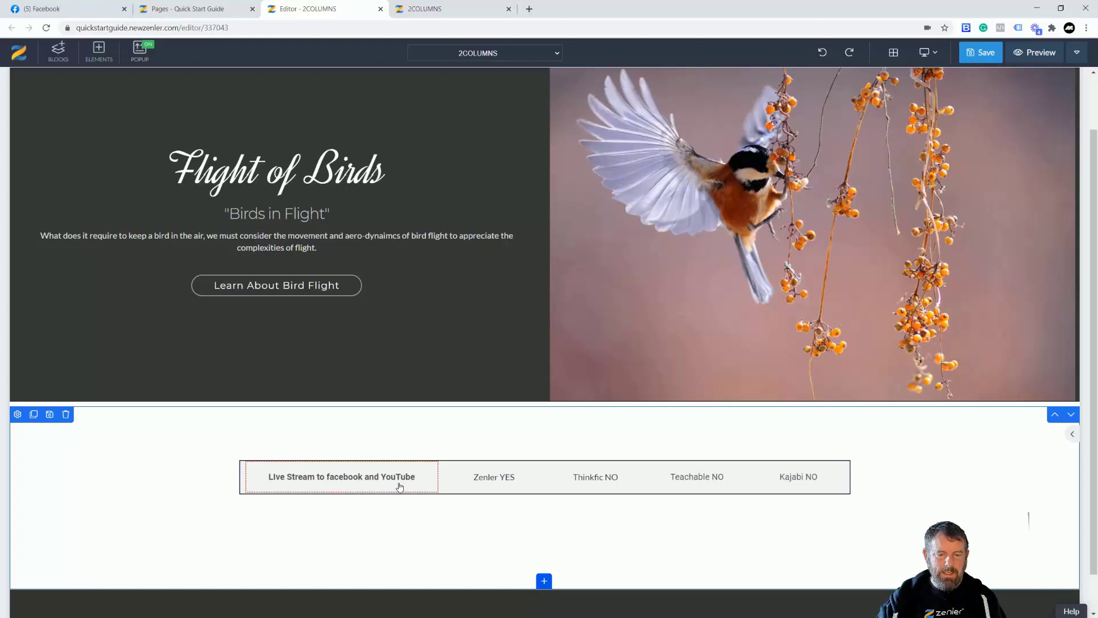
Move the "Zenler YES" text into the "Thinkfic NO" cell, below its text
{"action": "left_click", "coordinate": [481, 481]}
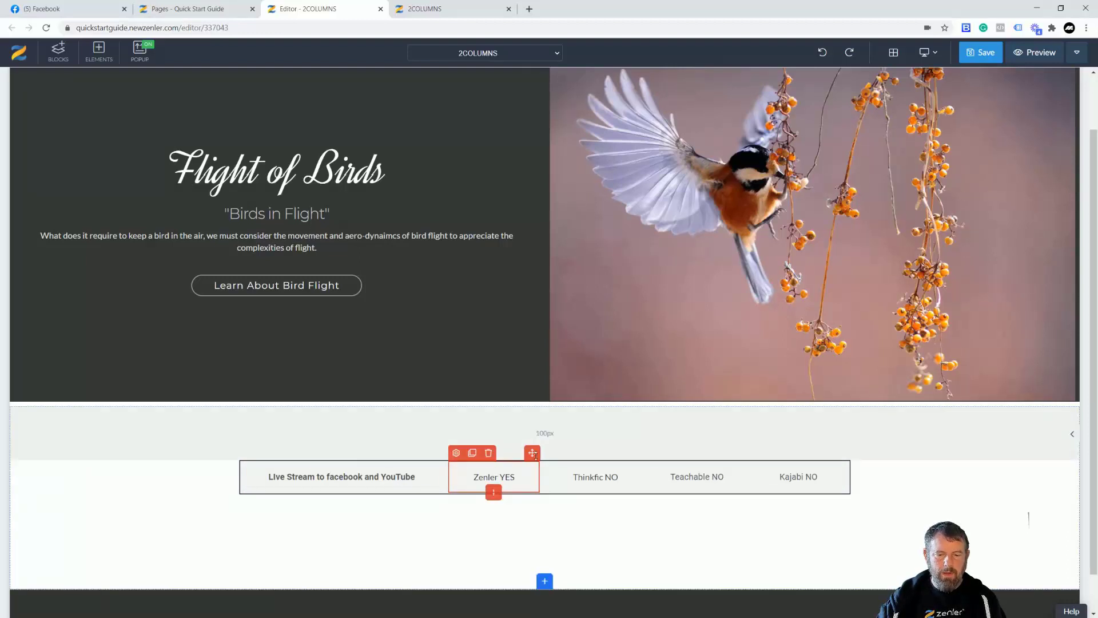
{"action": "mouse_move", "coordinate": [532, 453]}
{"action": "left_mouse_down"}
{"action": "mouse_move", "coordinate": [589, 483]}
{"action": "mouse_move", "coordinate": [522, 488]}
{"action": "left_mouse_up"}
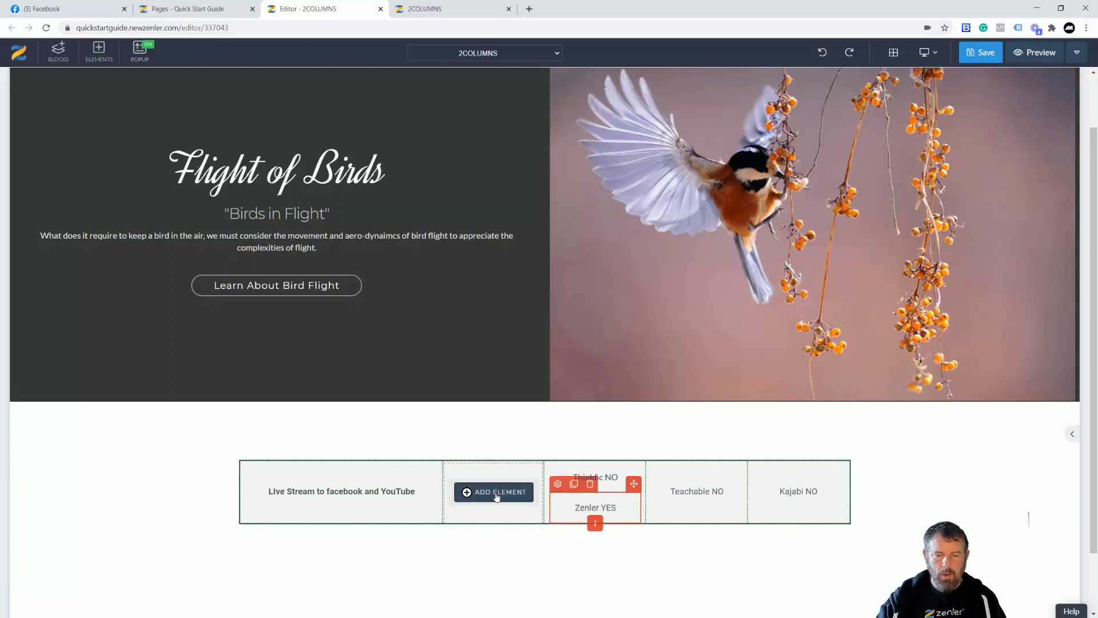
Insert a 100% row in the emptied second cell and set its background colour to #dadada
{"action": "left_click", "coordinate": [496, 493]}
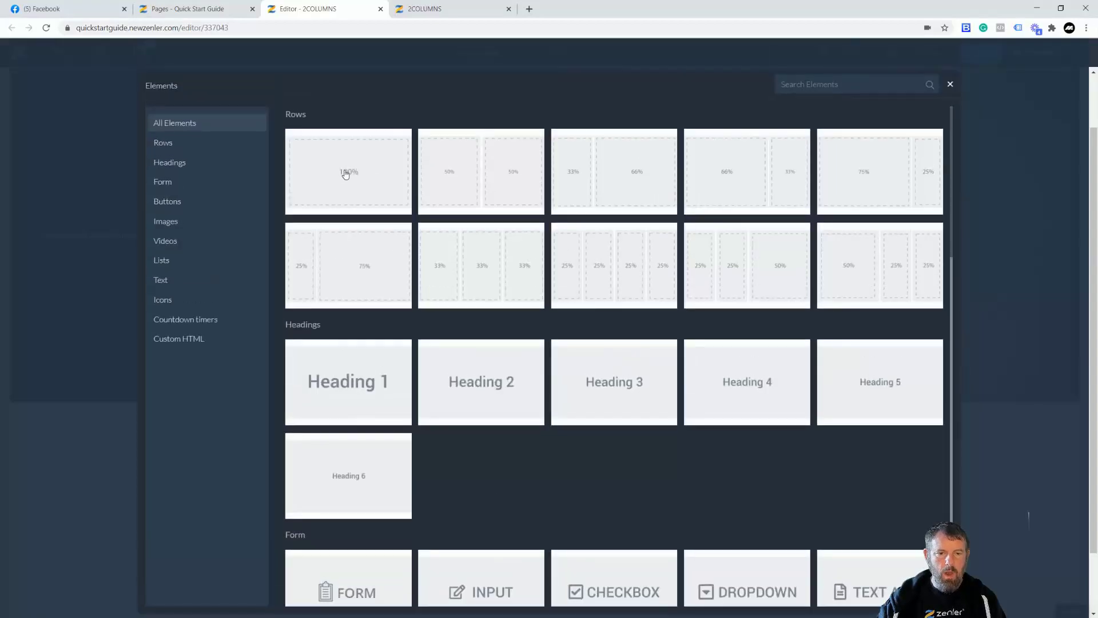
{"action": "left_click", "coordinate": [345, 174]}
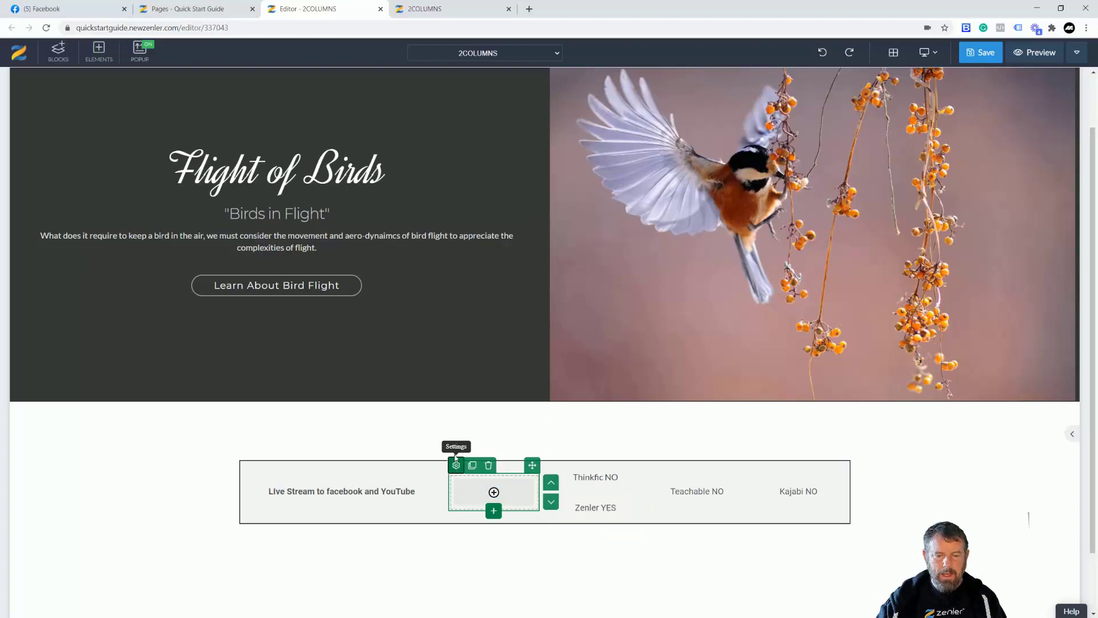
{"action": "left_click", "coordinate": [456, 464]}
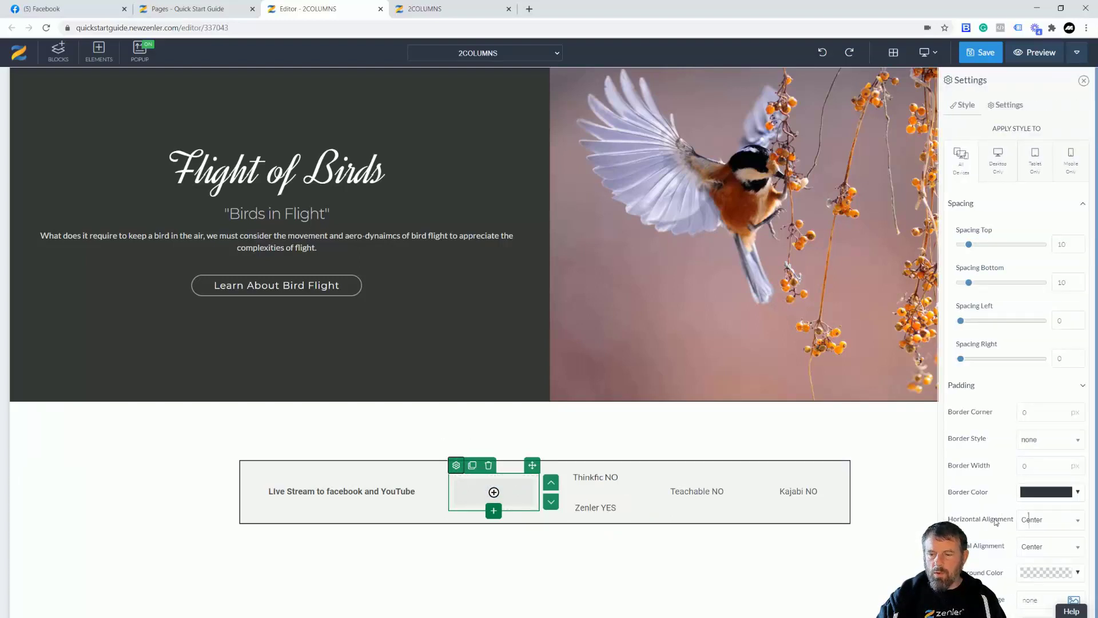
{"action": "scroll", "coordinate": [982, 516], "scroll_direction": "down", "scroll_amount": 1}
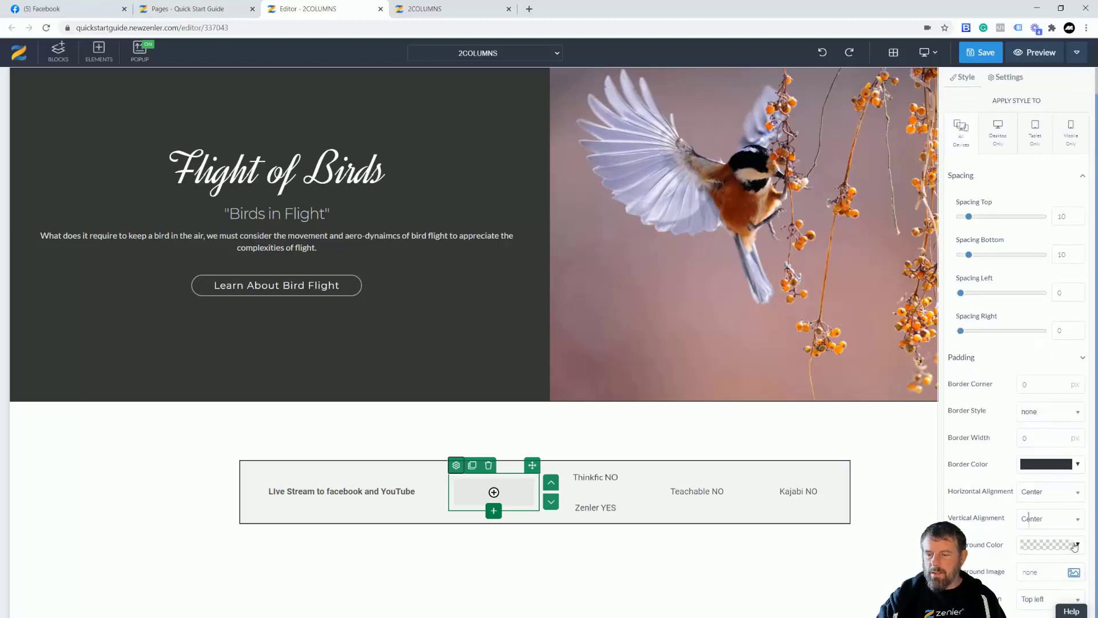
{"action": "left_click", "coordinate": [1079, 546]}
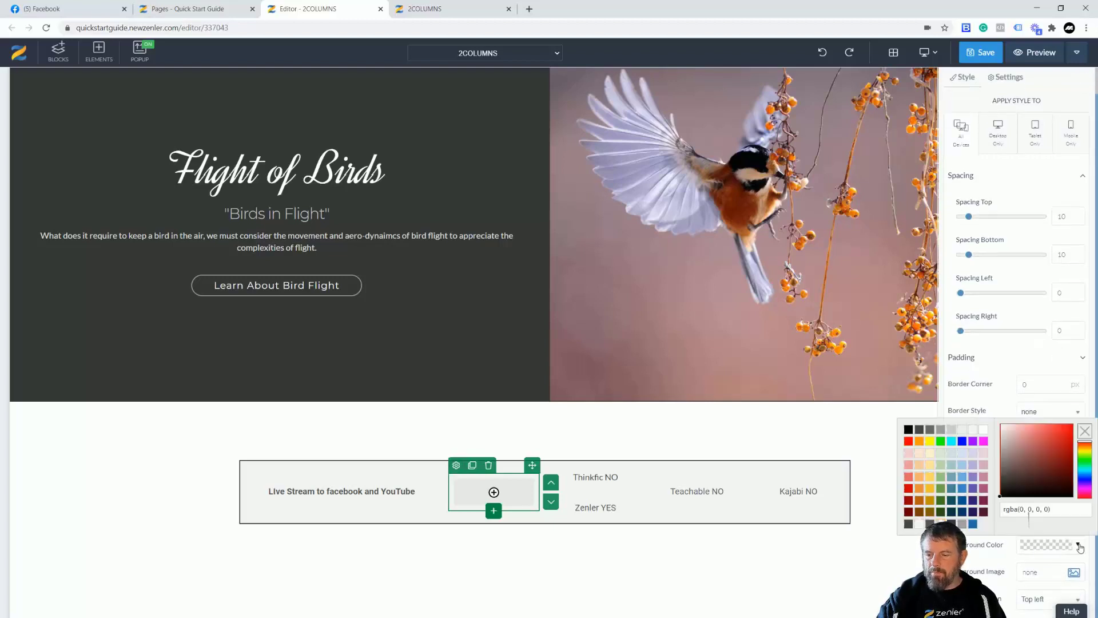
{"action": "left_click", "coordinate": [1002, 449]}
{"action": "left_click_drag", "start_coordinate": [1002, 448], "coordinate": [1002, 438]}
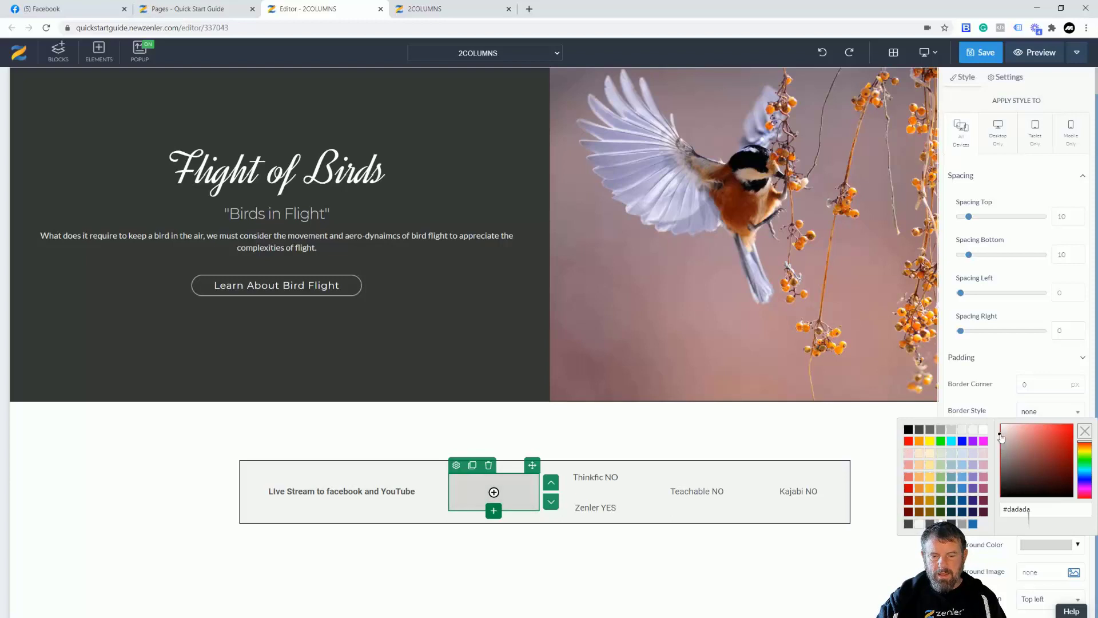
Place "Zenler YES" above "Thinkfic NO" and move it into the grey nested row in the second cell
{"action": "left_click", "coordinate": [592, 507]}
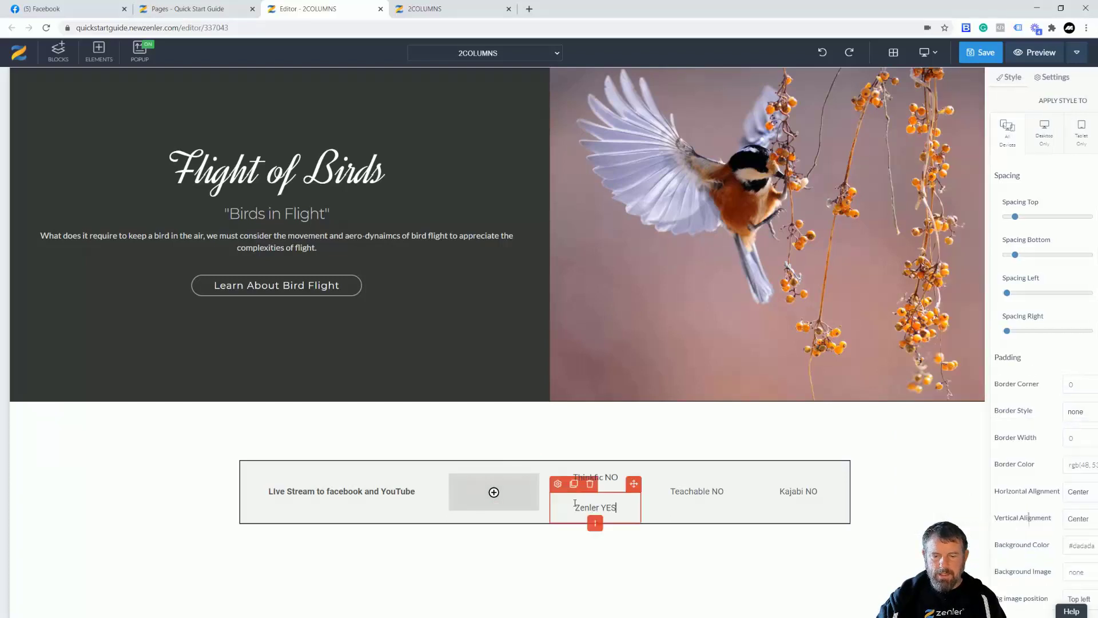
{"action": "left_click_drag", "start_coordinate": [624, 485], "coordinate": [524, 491]}
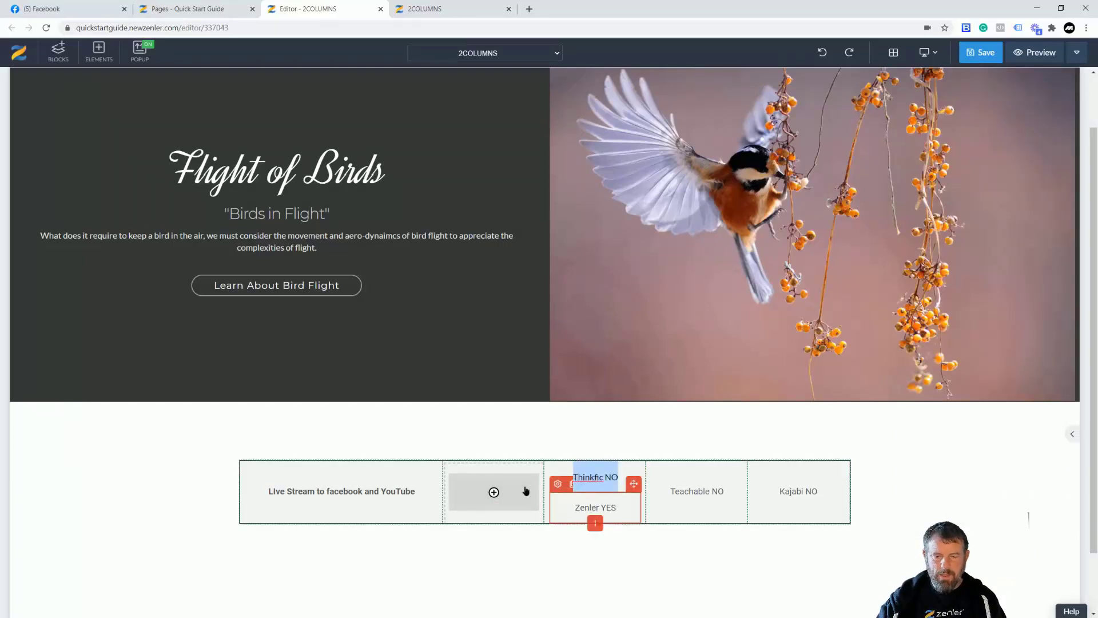
{"action": "left_click", "coordinate": [594, 482]}
{"action": "left_click", "coordinate": [601, 509]}
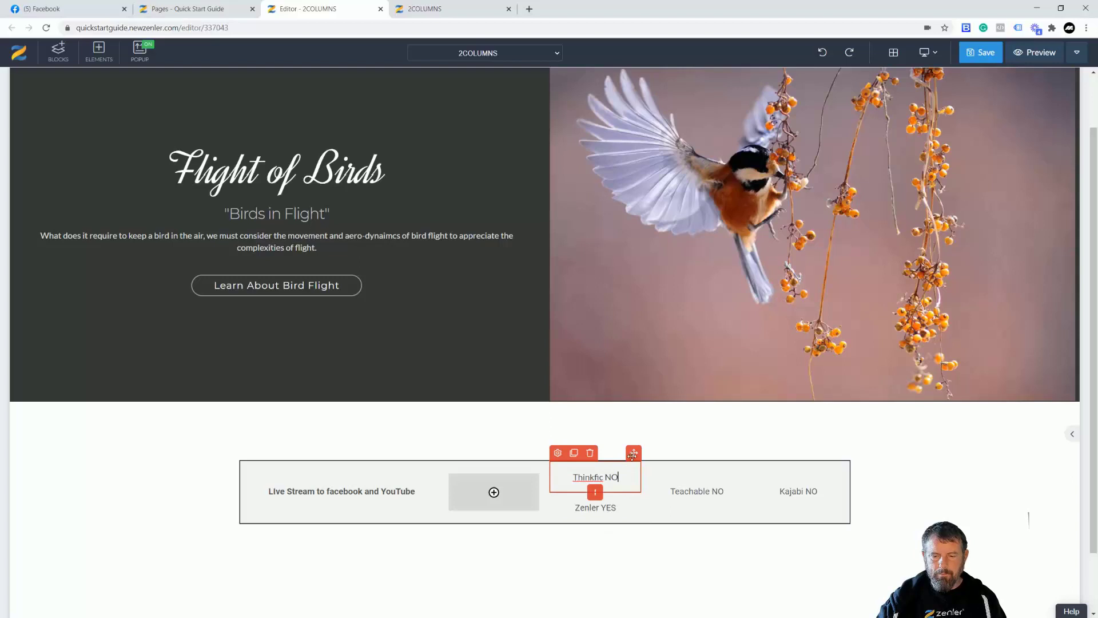
{"action": "left_click_drag", "start_coordinate": [634, 452], "coordinate": [610, 489]}
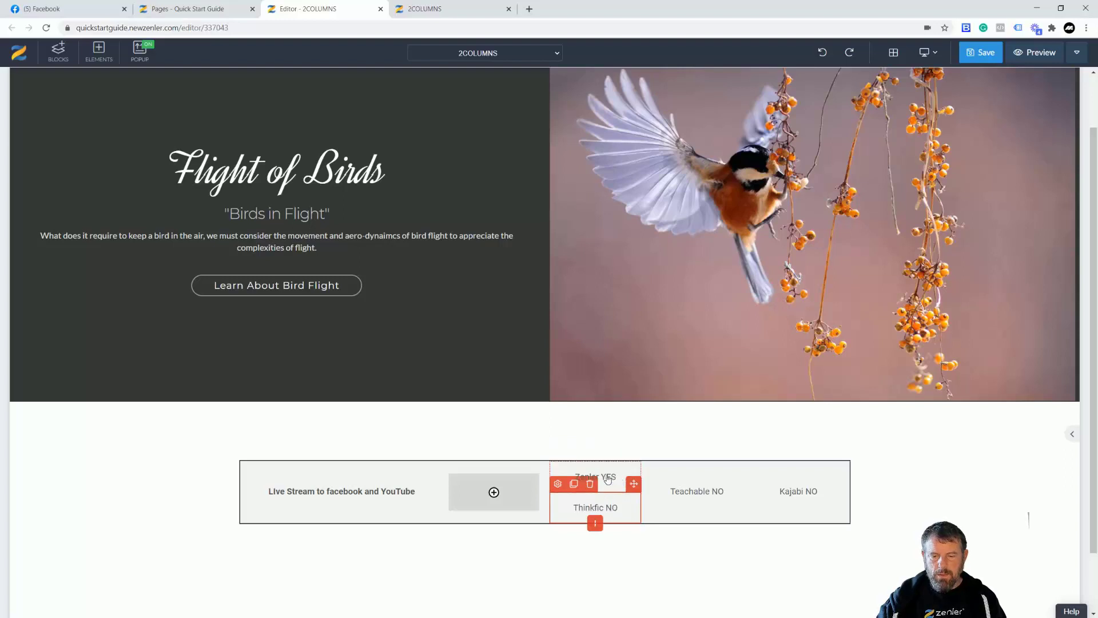
{"action": "left_click_drag", "start_coordinate": [634, 452], "coordinate": [496, 482]}
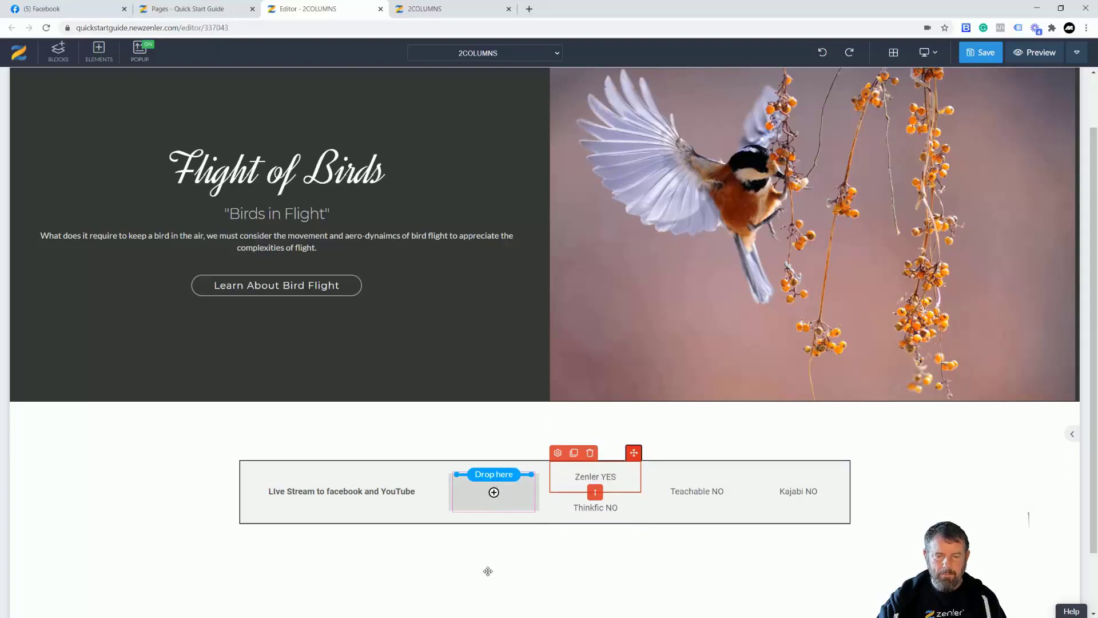
{"action": "left_click_drag", "start_coordinate": [488, 570], "coordinate": [486, 570]}
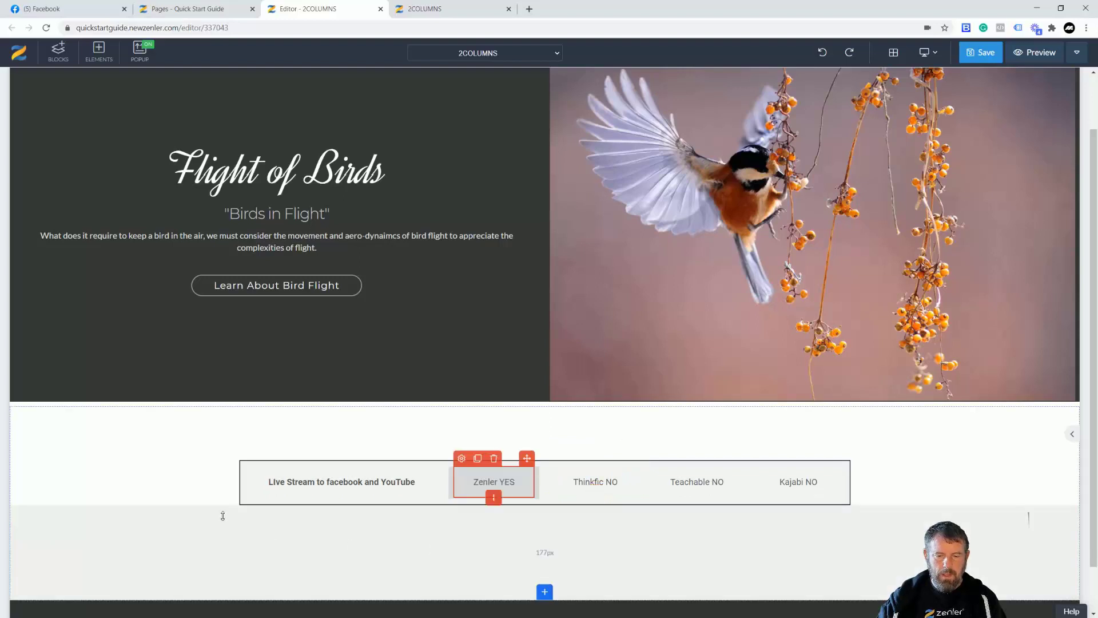
{"action": "left_click", "coordinate": [123, 469]}
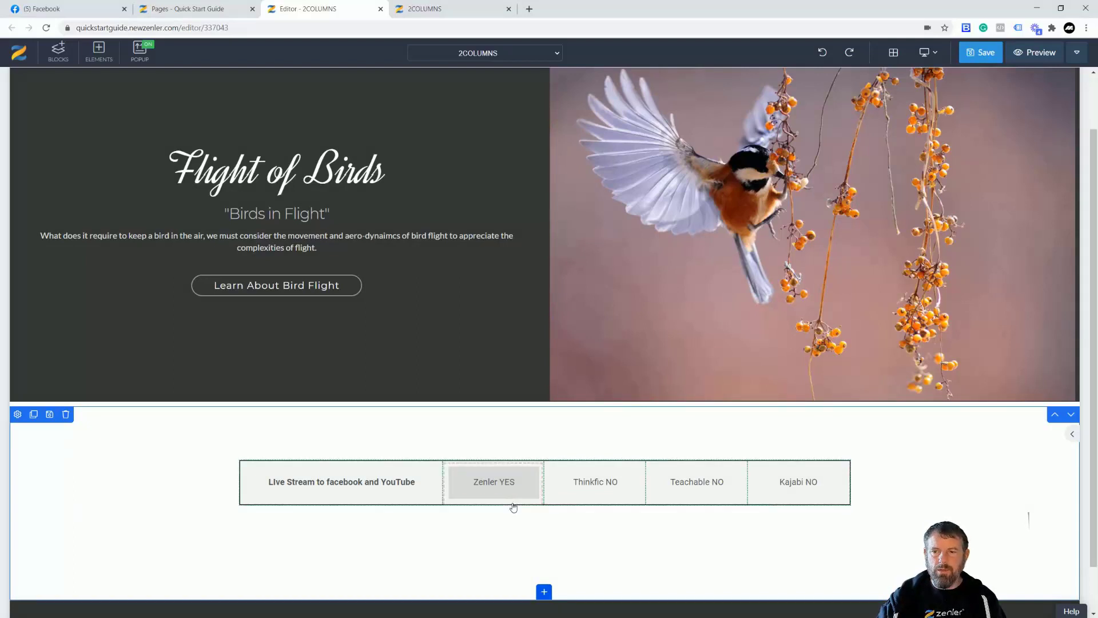
Undo the last two moves of the cell texts and delete the grey nested row from the second cell
{"action": "left_click", "coordinate": [823, 55]}
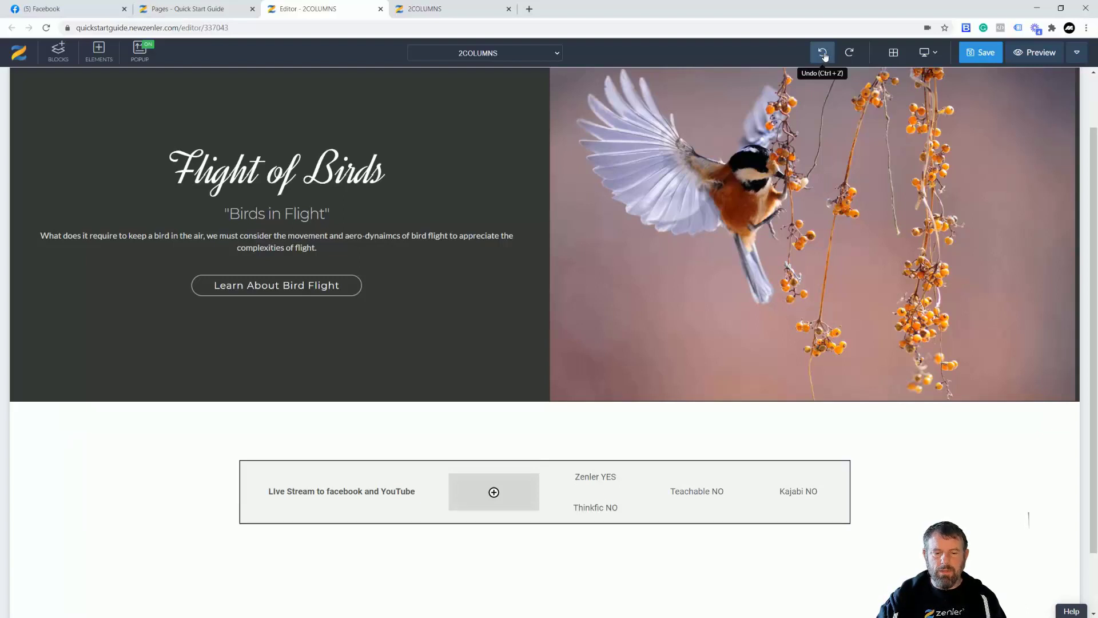
{"action": "left_click", "coordinate": [824, 55]}
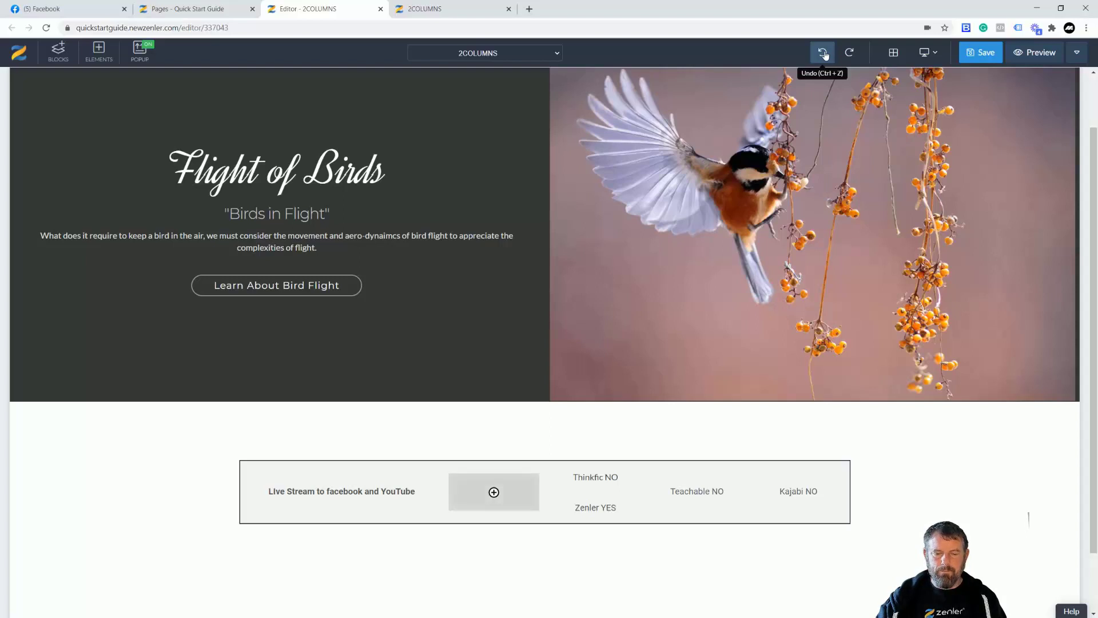
{"action": "left_click", "coordinate": [513, 496]}
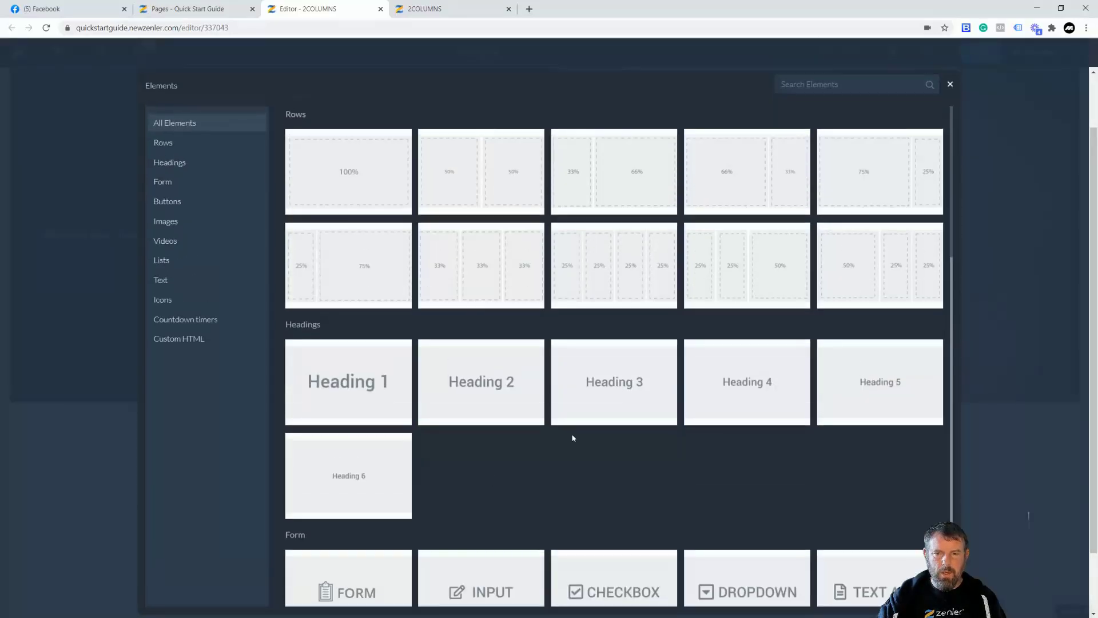
{"action": "left_click", "coordinate": [949, 86]}
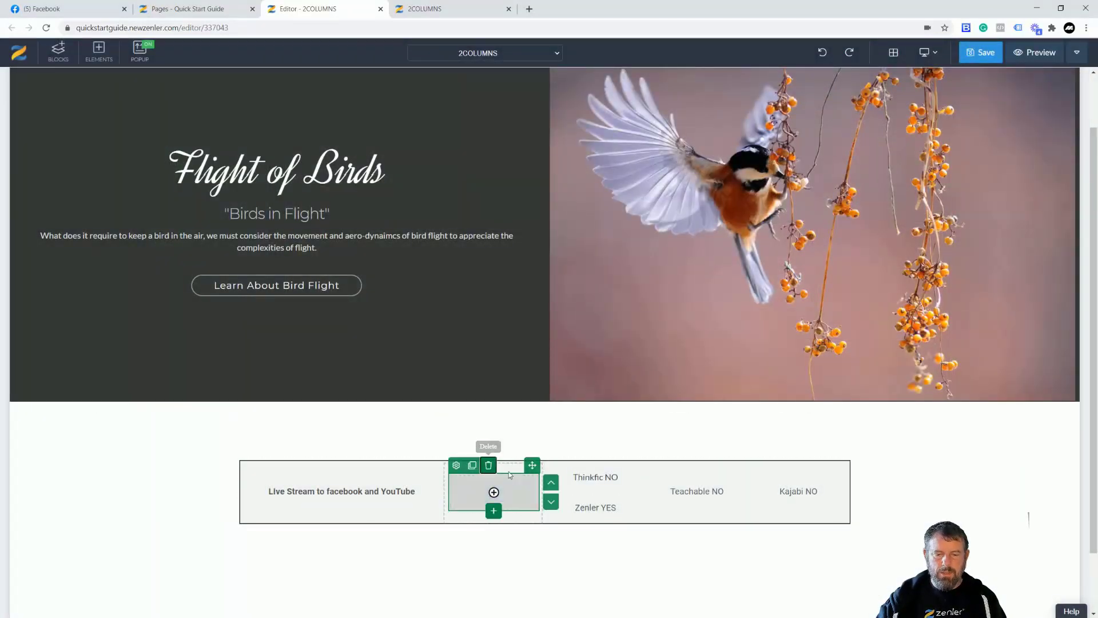
{"action": "left_click", "coordinate": [488, 465]}
{"action": "left_click", "coordinate": [571, 171]}
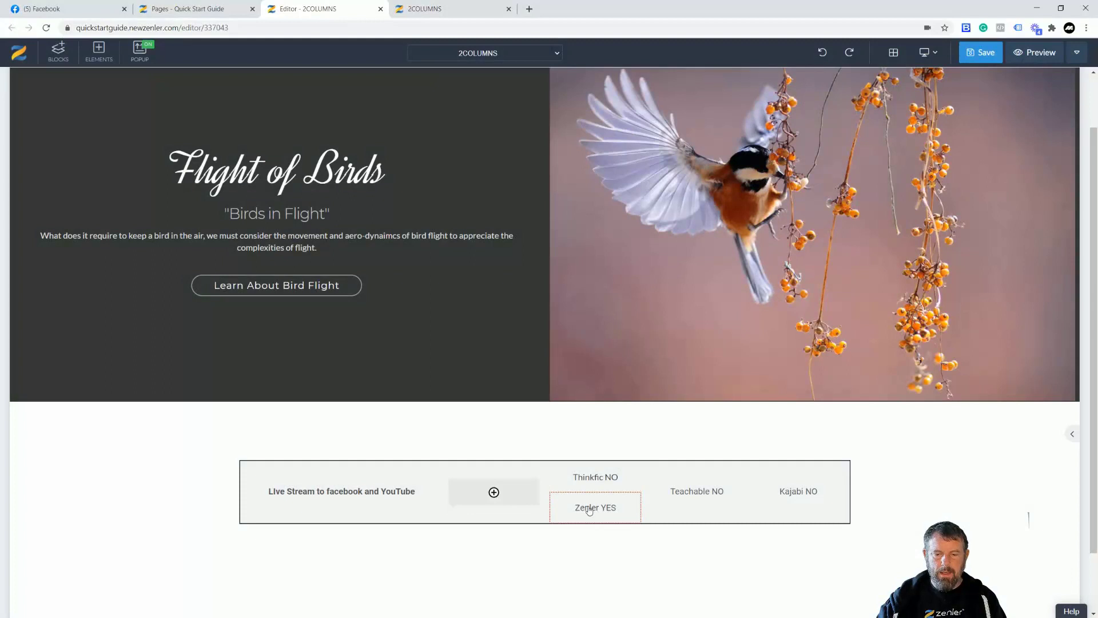
Try to move the "Zenler YES" text back into the empty second cell
{"action": "left_click_drag", "start_coordinate": [634, 486], "coordinate": [499, 491]}
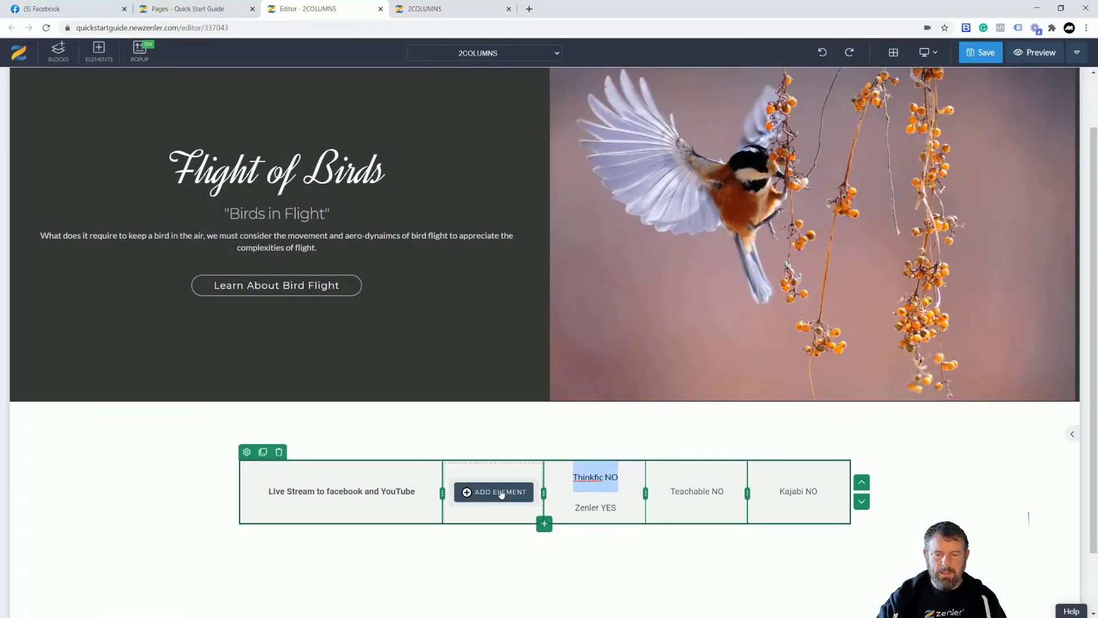
{"action": "left_click_drag", "start_coordinate": [608, 493], "coordinate": [491, 512]}
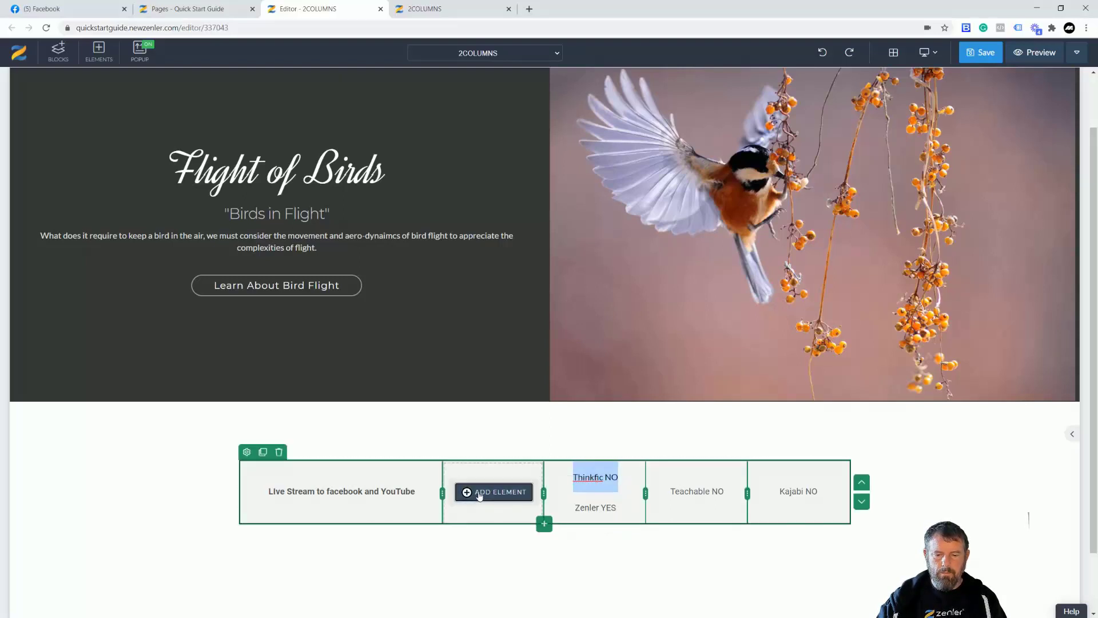
Insert a regular paragraph text element in the empty second cell of the comparison row
{"action": "left_click", "coordinate": [495, 493]}
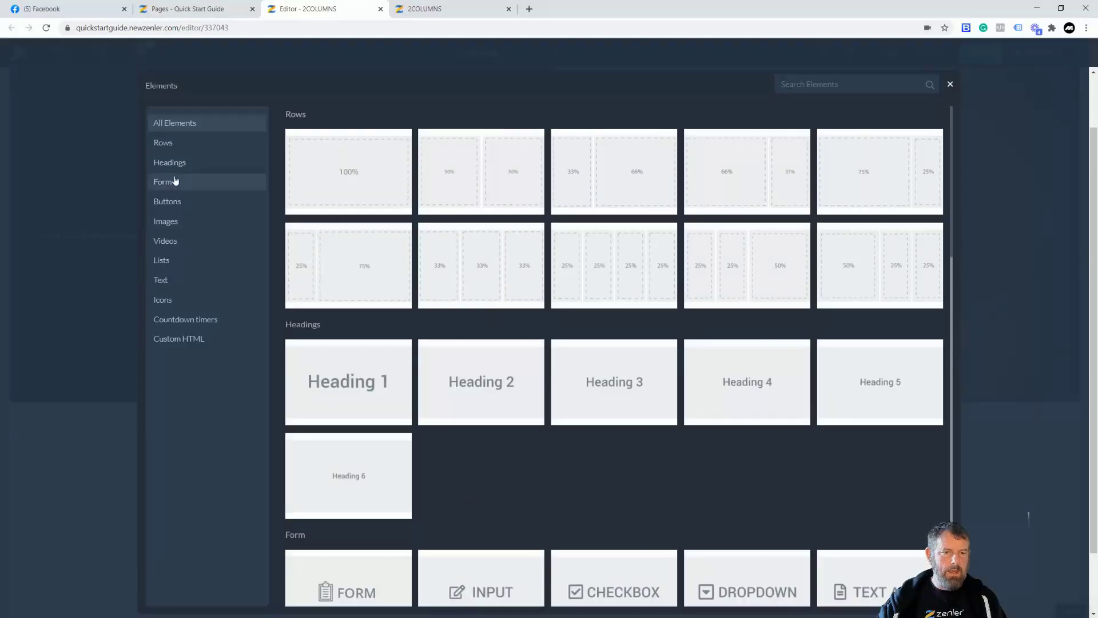
{"action": "left_click", "coordinate": [172, 285]}
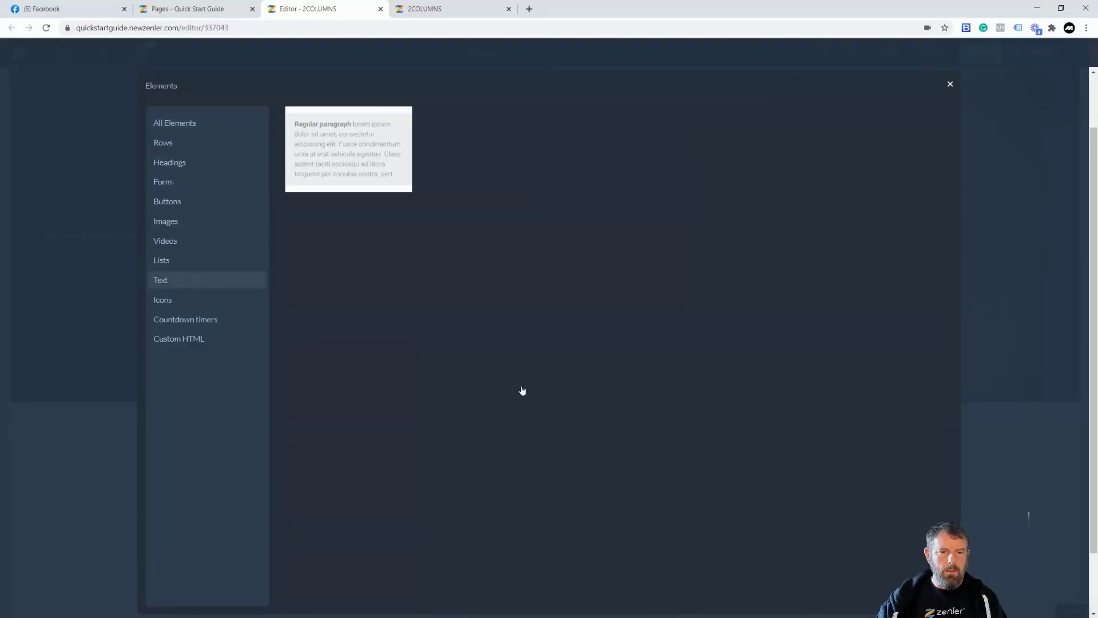
{"action": "scroll", "coordinate": [599, 431], "scroll_direction": "down", "scroll_amount": 3}
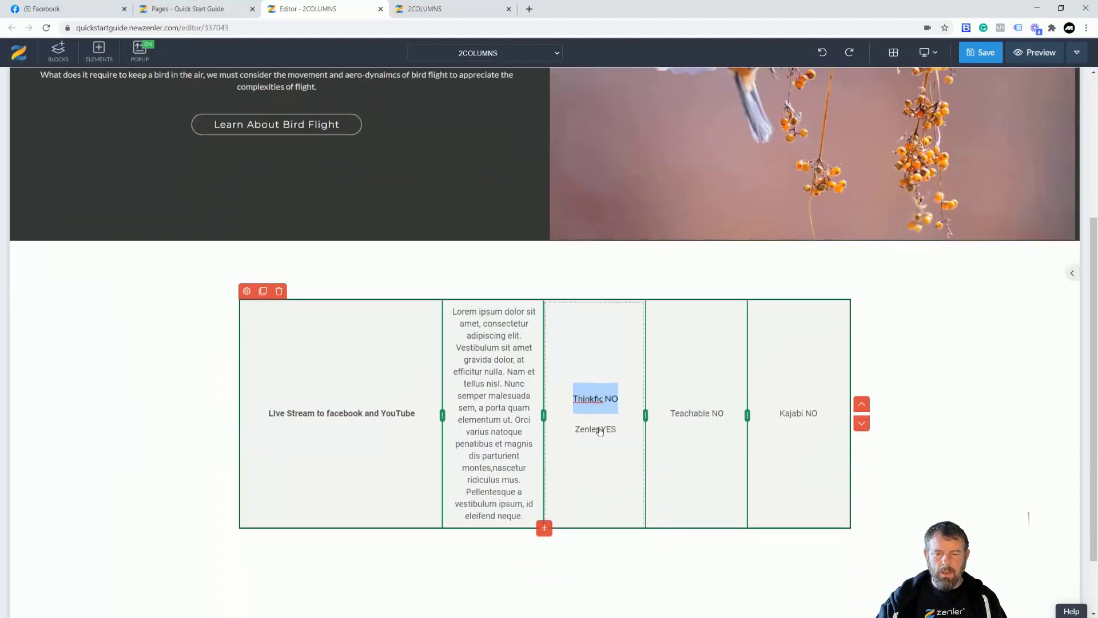
Replace the placeholder paragraph in the comparison row's second cell with "Zenler YES"
{"action": "left_click", "coordinate": [595, 430]}
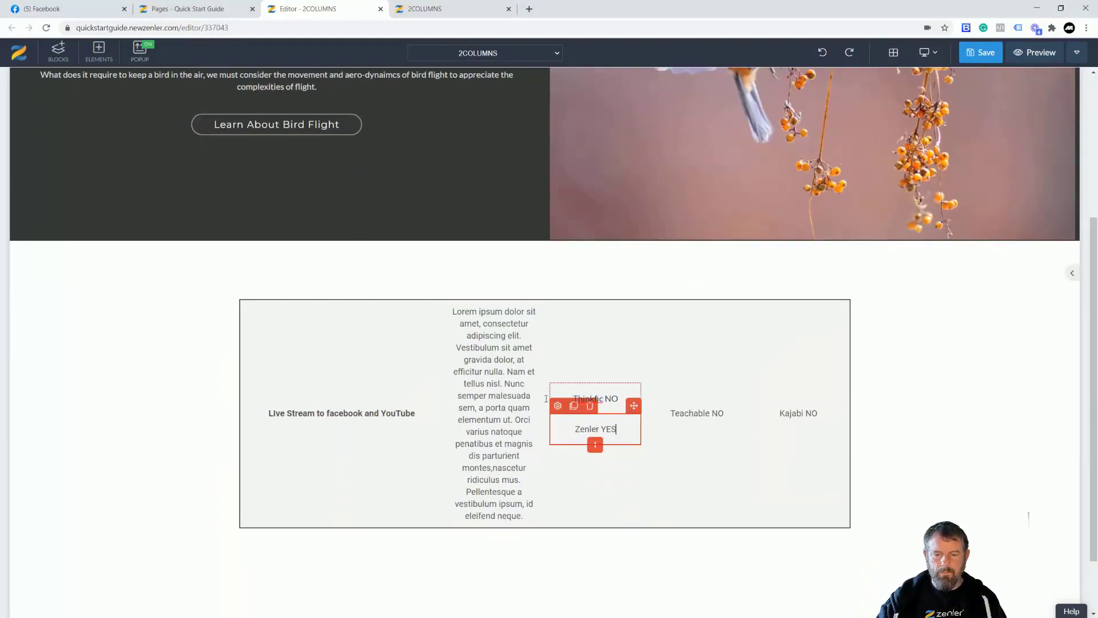
{"action": "left_click", "coordinate": [497, 420]}
{"action": "double_click", "coordinate": [496, 420]}
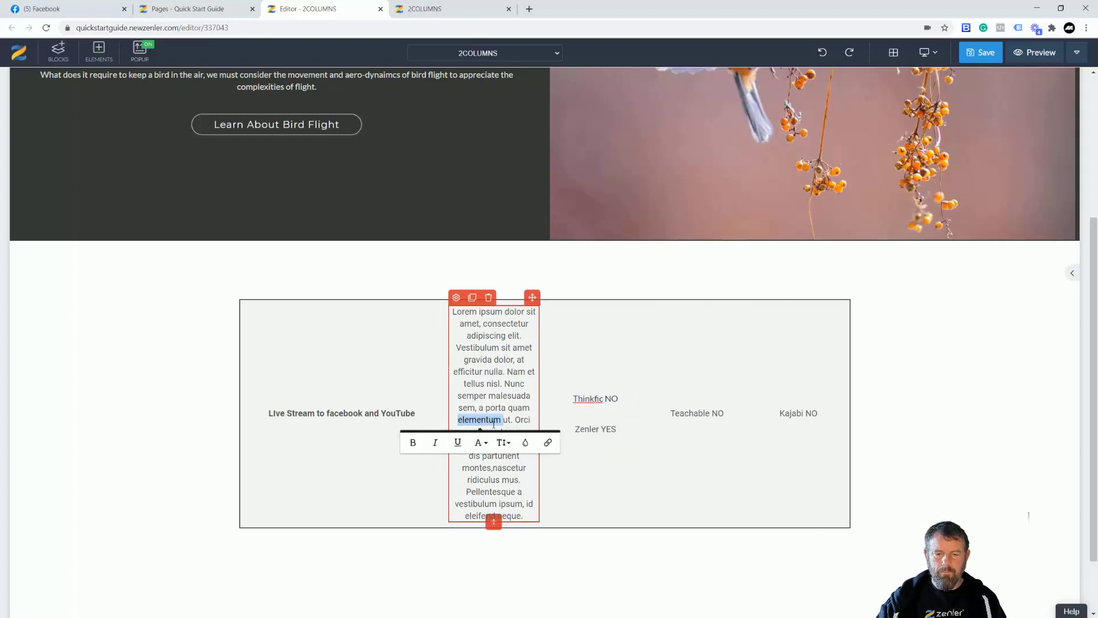
{"action": "key", "text": "ctrl+a"}
{"action": "type", "text": "Z"}
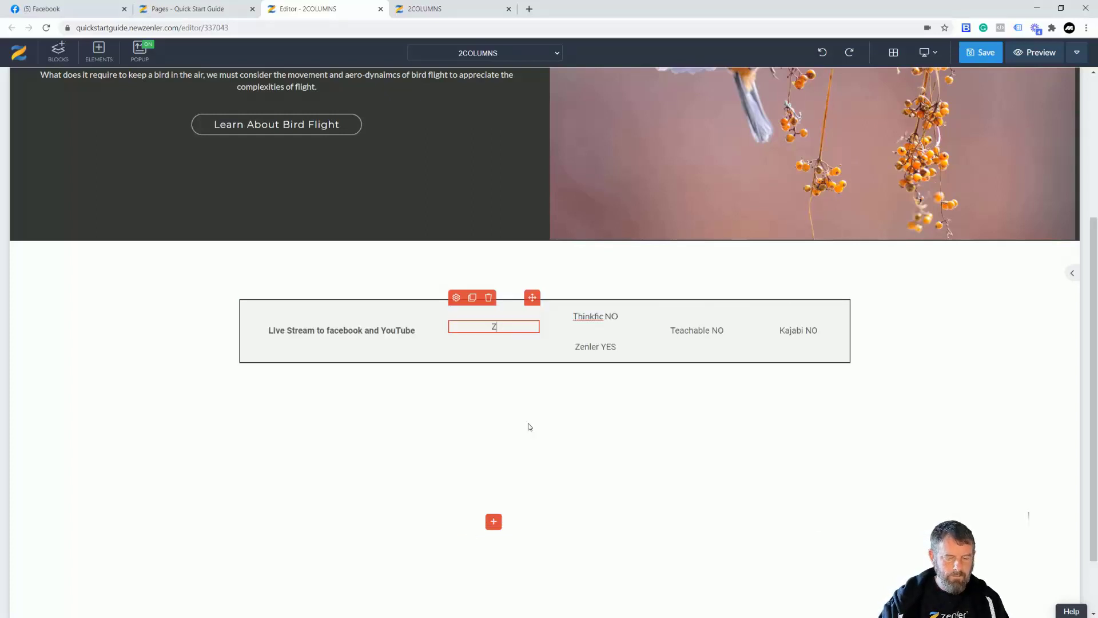
{"action": "type", "text": "enler"}
{"action": "scroll", "coordinate": [529, 427], "scroll_direction": "up", "scroll_amount": 2}
{"action": "type", "text": "YES"}
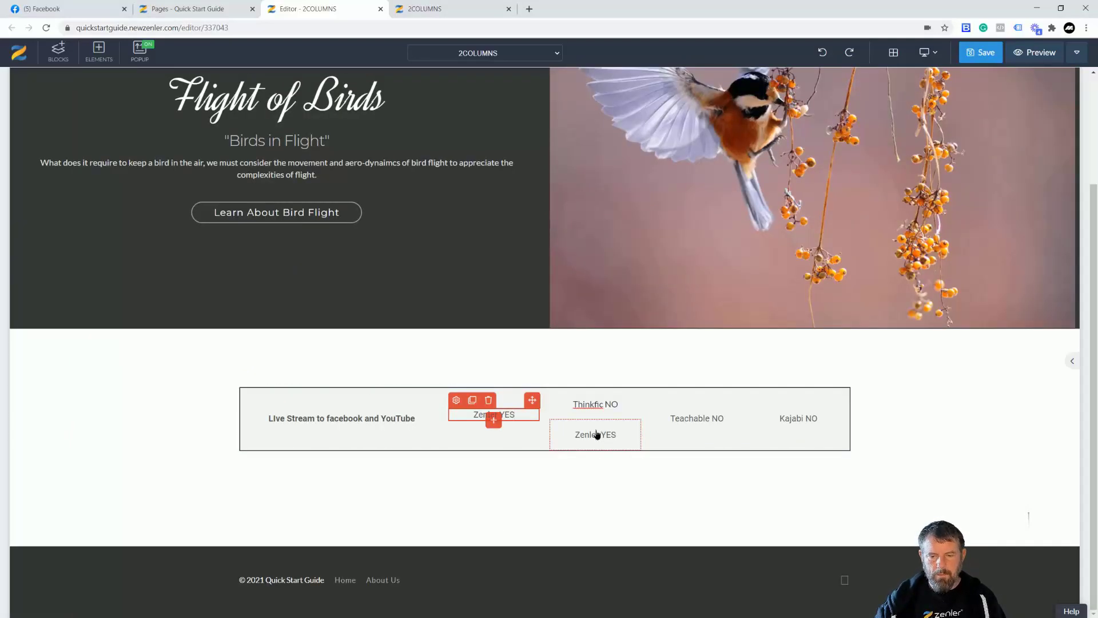
Move "Thinkfic NO" below "Zenler YES" in the third cell and delete that duplicate "Zenler YES" text
{"action": "left_click", "coordinate": [603, 436]}
{"action": "left_click", "coordinate": [614, 403]}
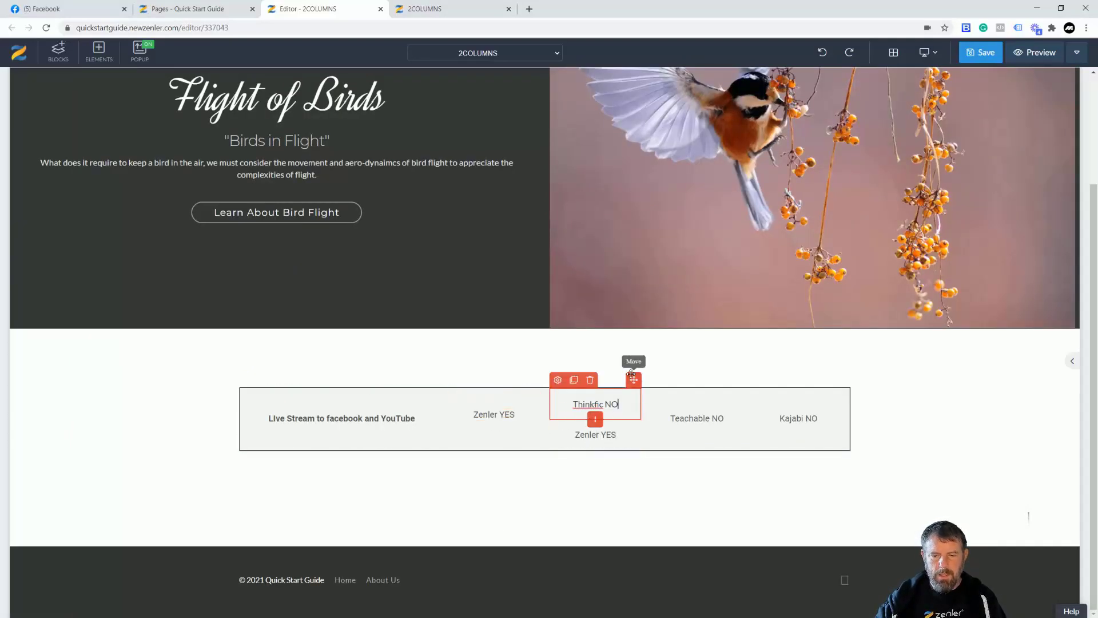
{"action": "left_click", "coordinate": [588, 437]}
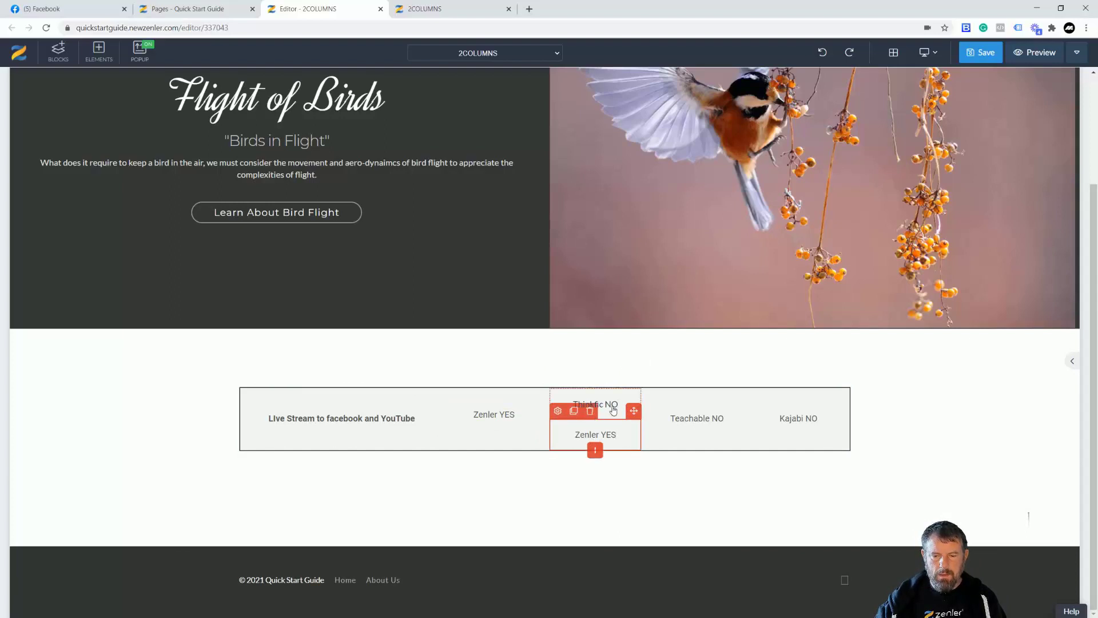
{"action": "left_click", "coordinate": [612, 406]}
{"action": "left_click_drag", "start_coordinate": [633, 380], "coordinate": [597, 429]}
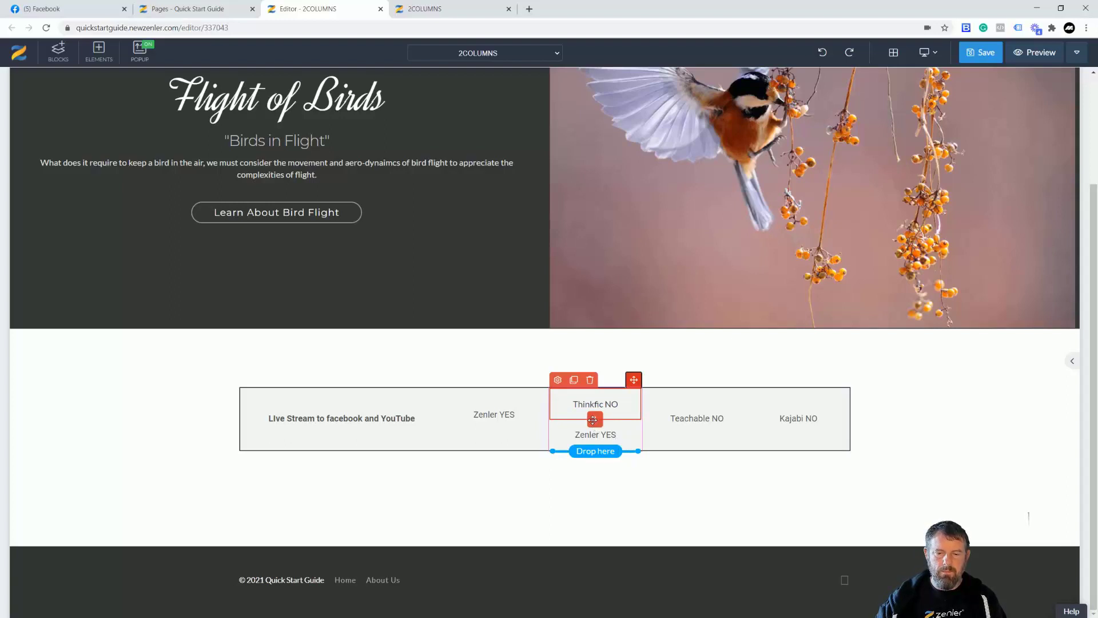
{"action": "left_click_drag", "start_coordinate": [593, 420], "coordinate": [593, 419]}
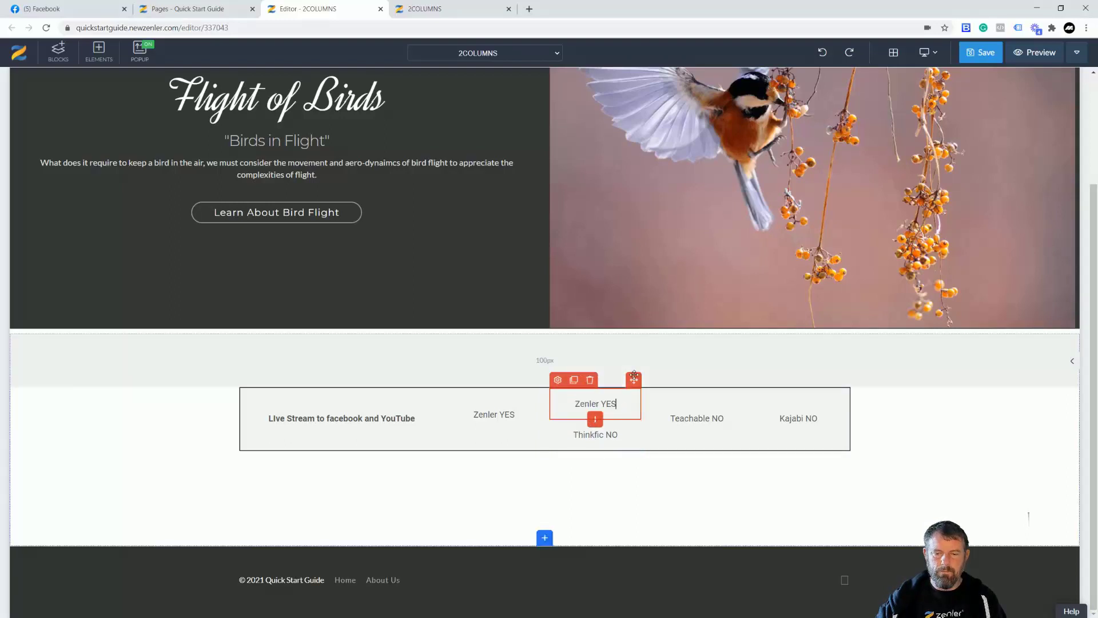
{"action": "left_click", "coordinate": [590, 379]}
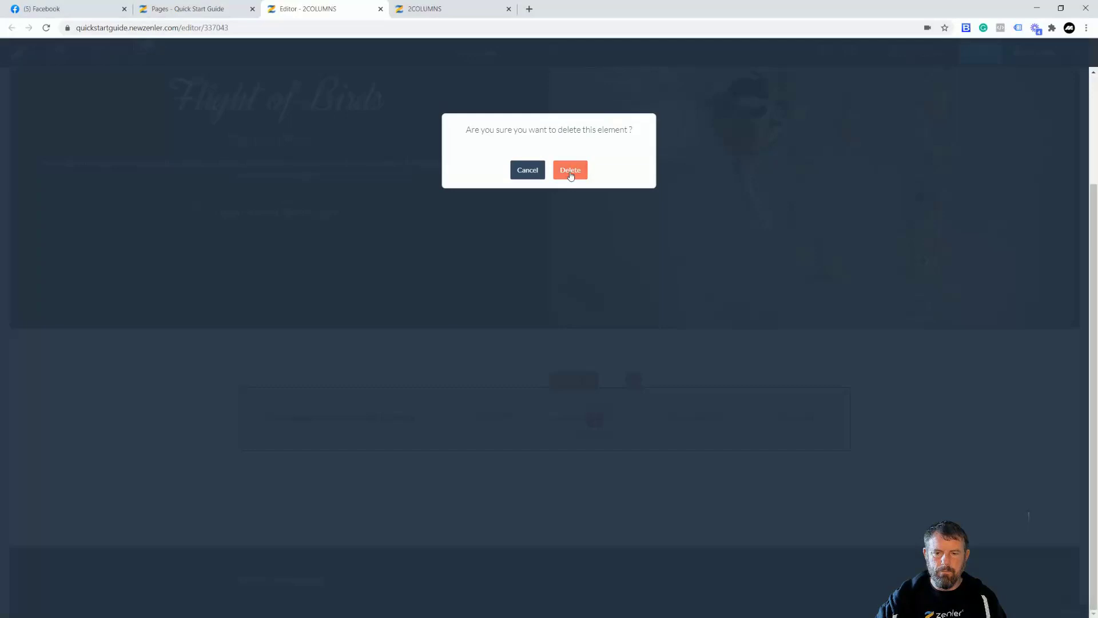
{"action": "left_click", "coordinate": [570, 167]}
Set the line height of the "Zenler YES" text in the second cell to 59 px
{"action": "left_click", "coordinate": [509, 399]}
{"action": "left_click", "coordinate": [457, 416]}
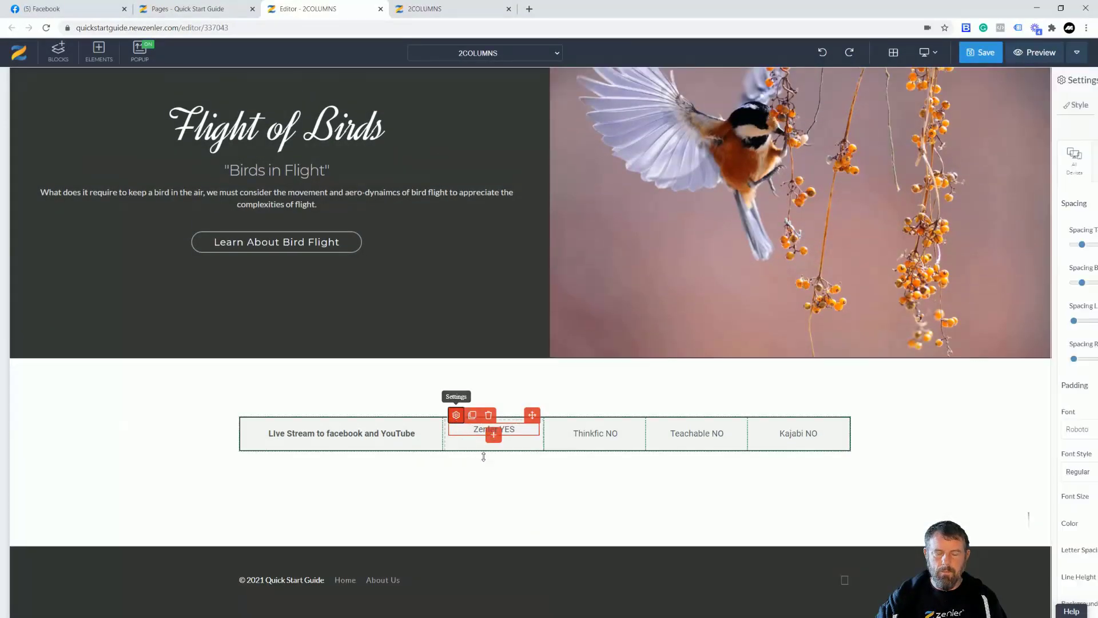
{"action": "left_click", "coordinate": [1057, 575]}
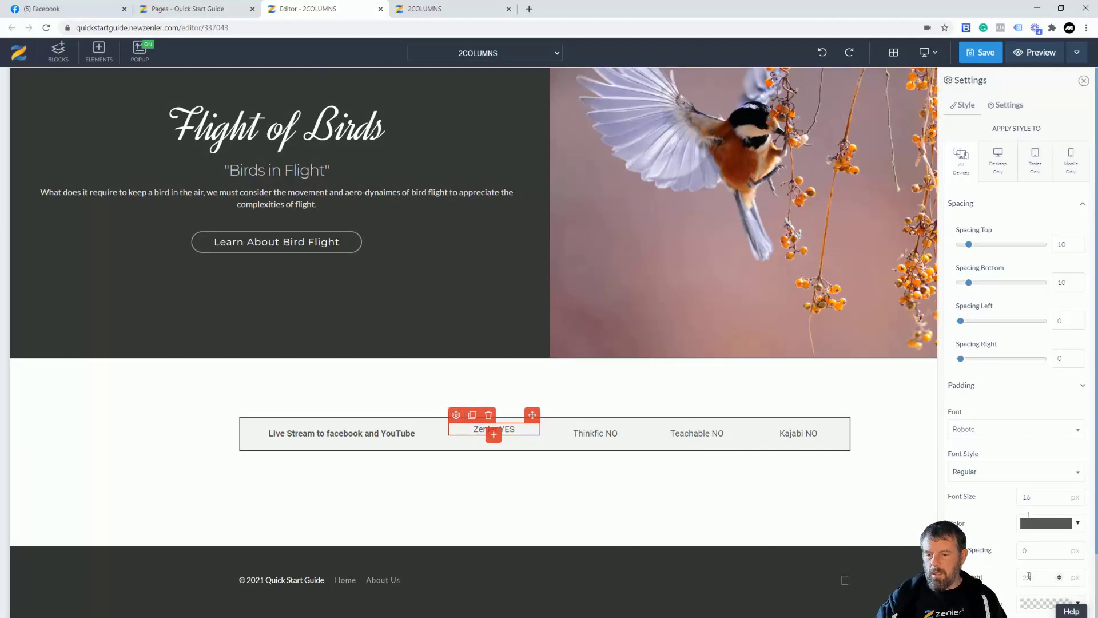
{"action": "left_click_drag", "start_coordinate": [1032, 578], "coordinate": [1003, 578]}
{"action": "type", "text": "59"}
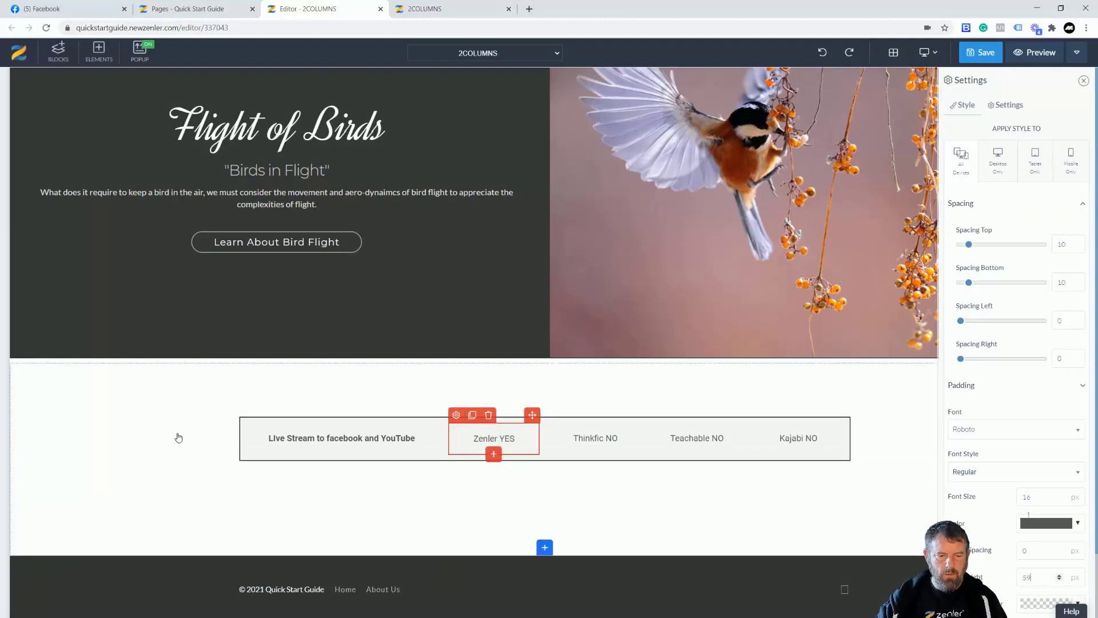
Remove the comparison row's border by setting its border style to none
{"action": "left_click", "coordinate": [238, 444]}
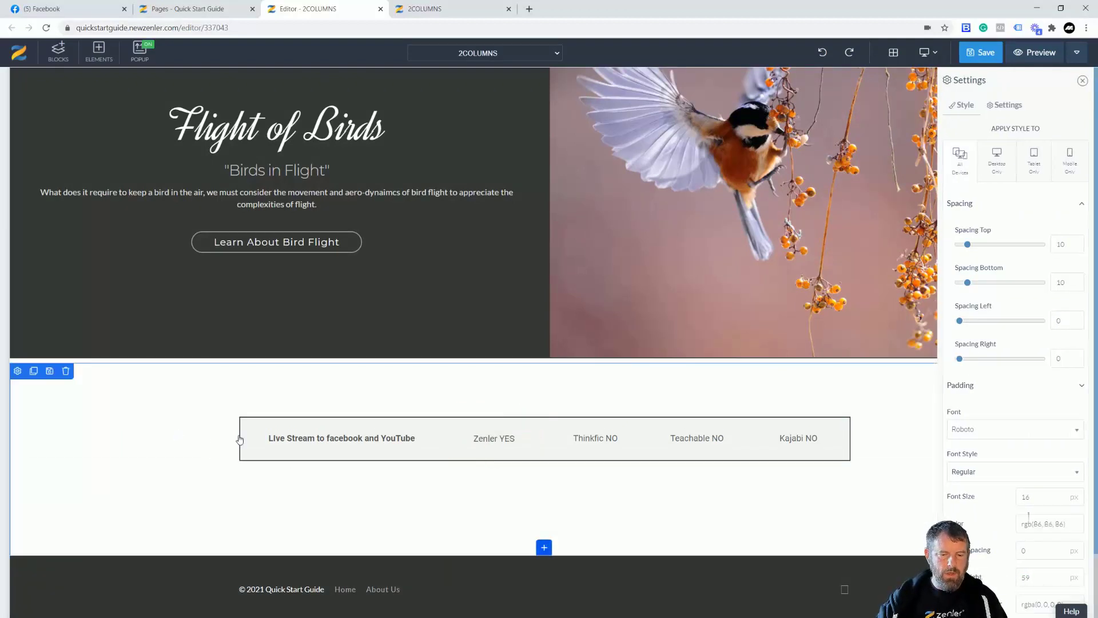
{"action": "left_click", "coordinate": [246, 432]}
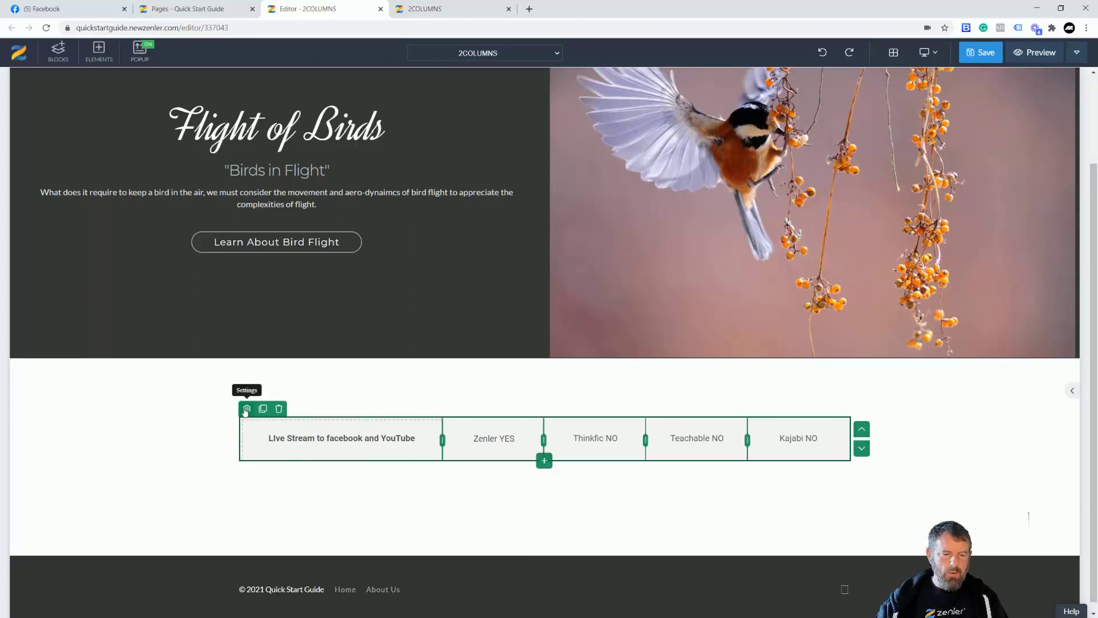
{"action": "left_click", "coordinate": [246, 409]}
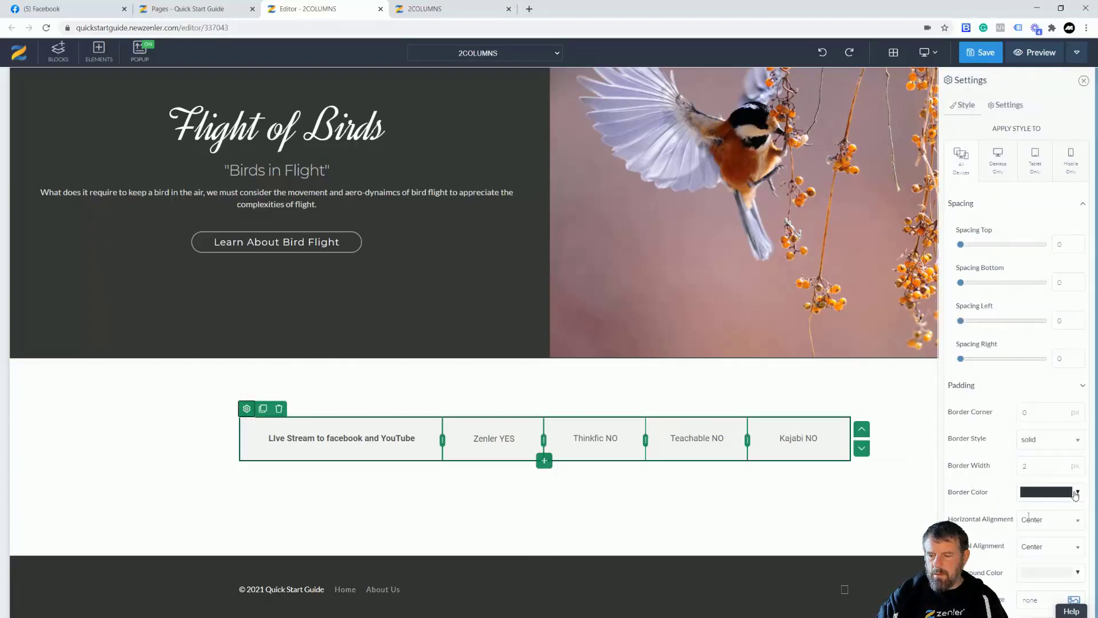
{"action": "left_click", "coordinate": [1069, 444]}
{"action": "left_click", "coordinate": [1030, 459]}
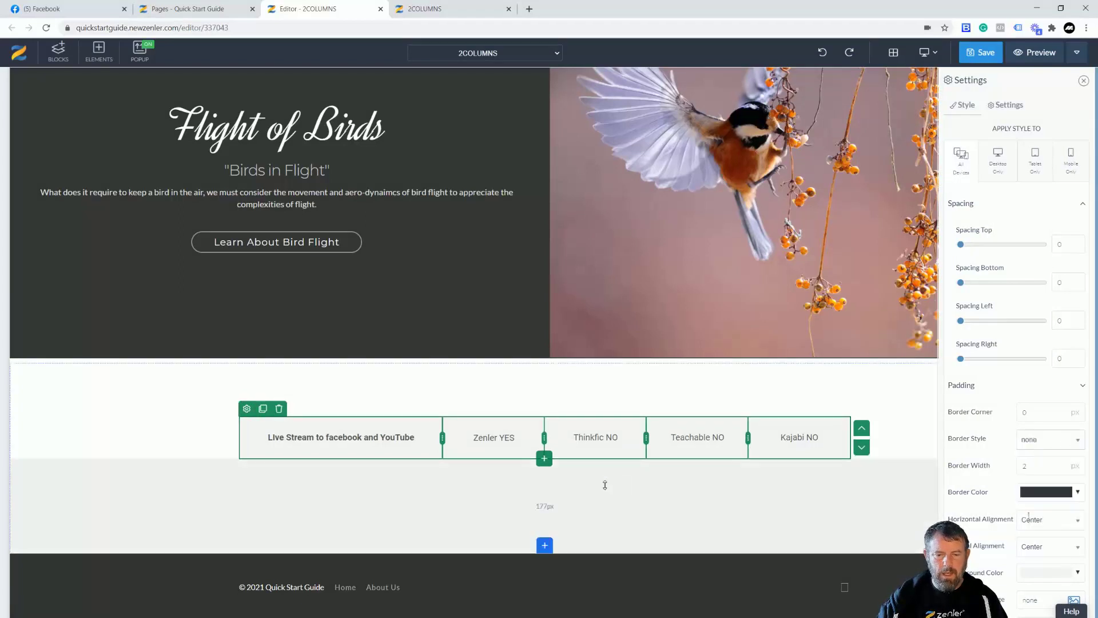
{"action": "left_click", "coordinate": [189, 442]}
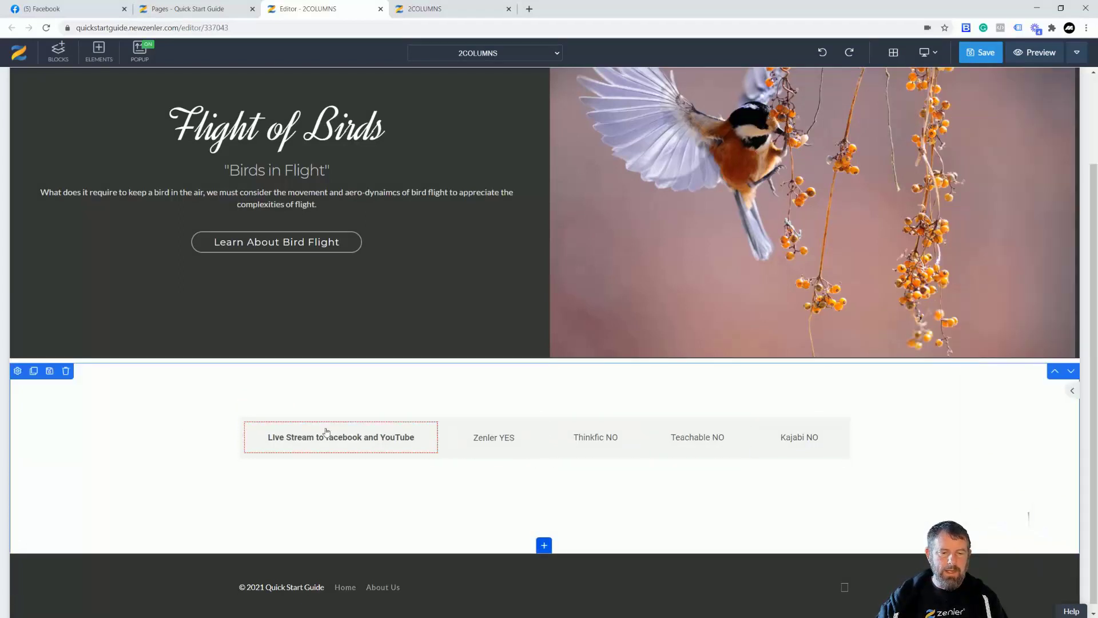
Clone the comparison row and change the copy's feature label to "Feature 2"
{"action": "left_click", "coordinate": [275, 452]}
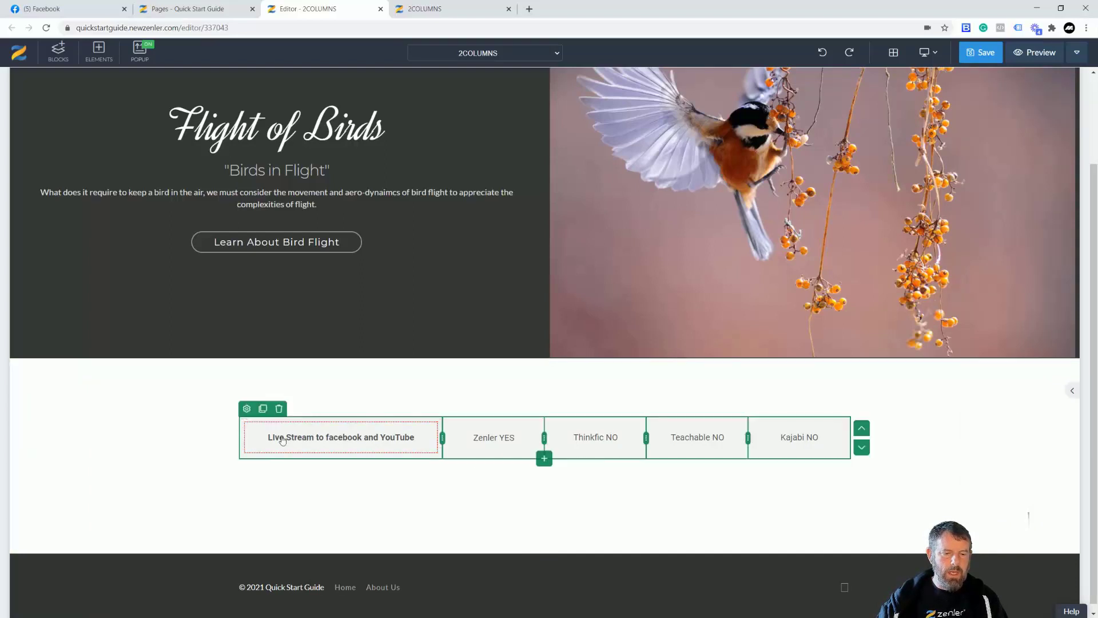
{"action": "left_click", "coordinate": [262, 408]}
{"action": "left_click", "coordinate": [343, 483]}
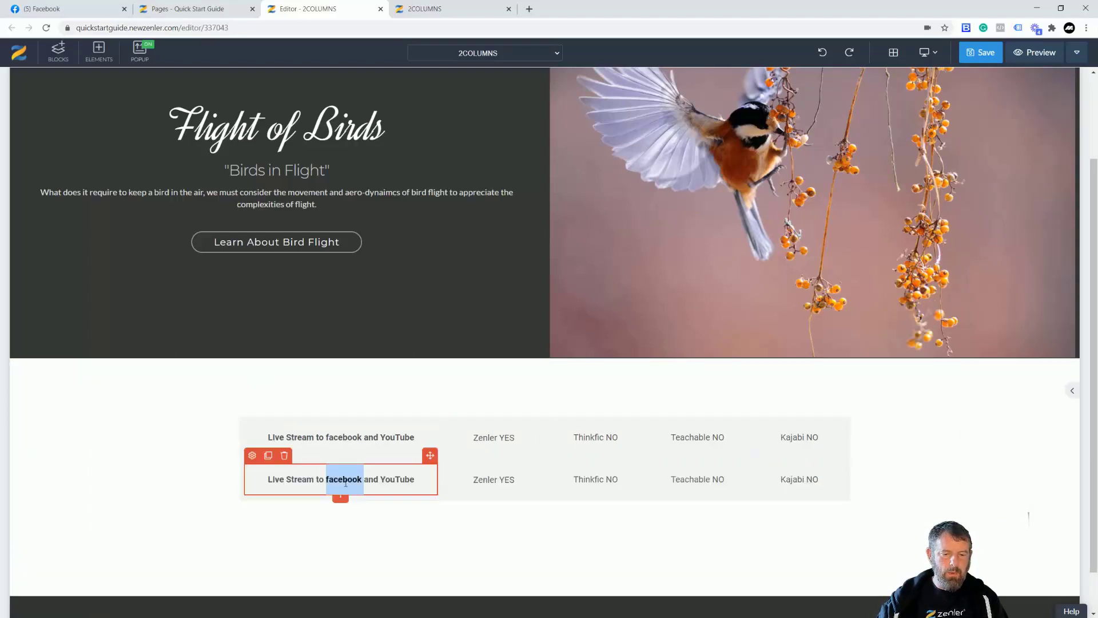
{"action": "left_click_drag", "start_coordinate": [416, 478], "coordinate": [262, 477]}
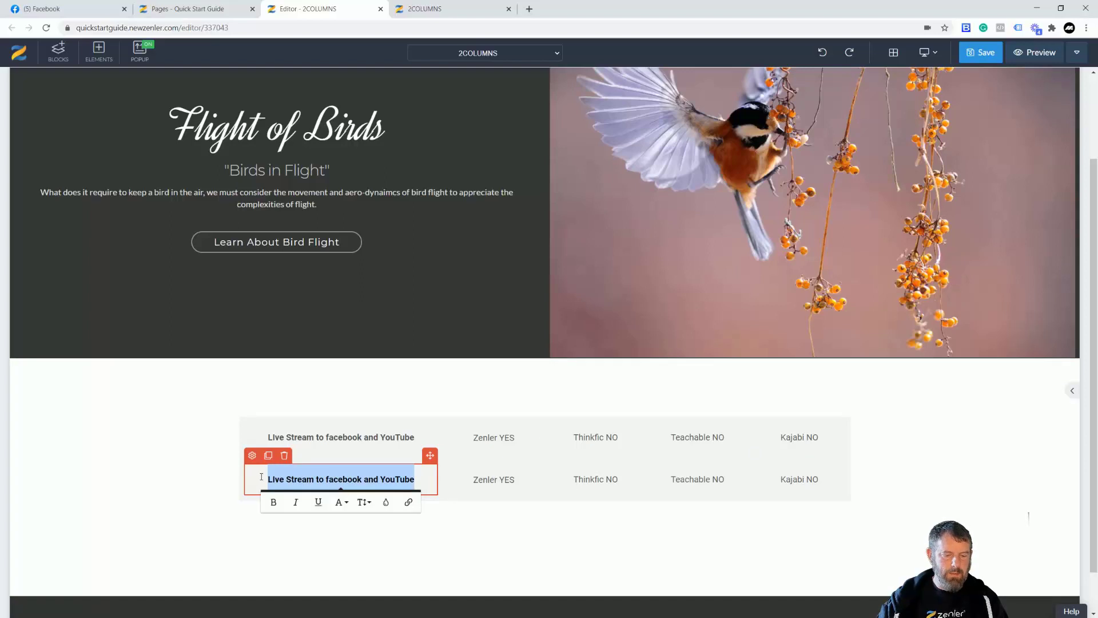
{"action": "type", "text": "Feature 2"}
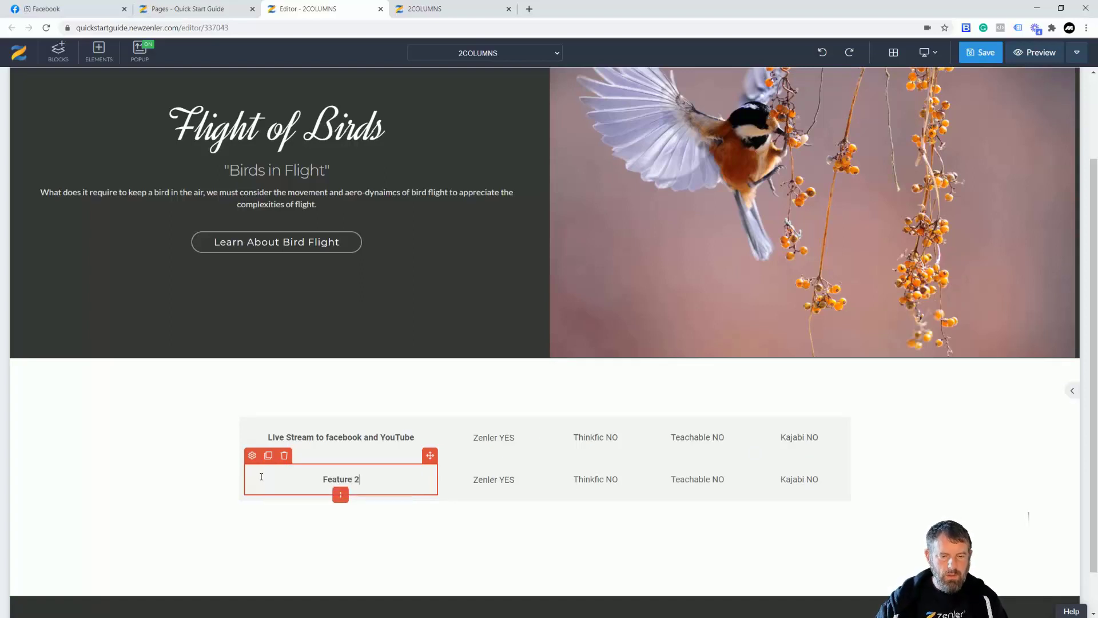
Give the "Feature 2" row a darker grey background color than the first row
{"action": "left_click", "coordinate": [479, 476]}
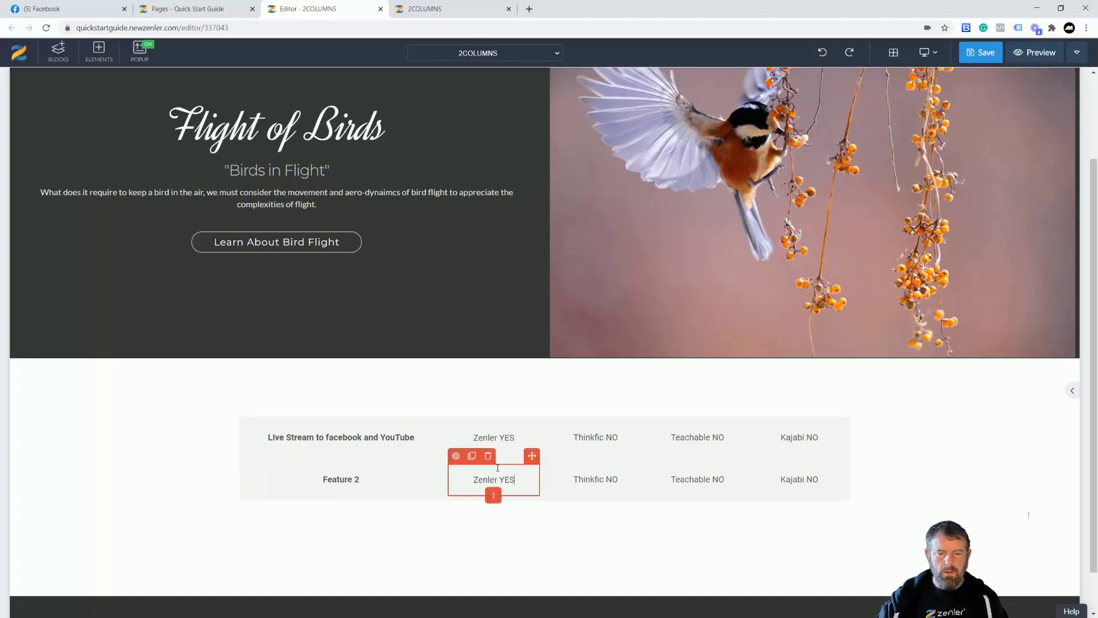
{"action": "left_click", "coordinate": [300, 498]}
{"action": "left_click", "coordinate": [247, 451]}
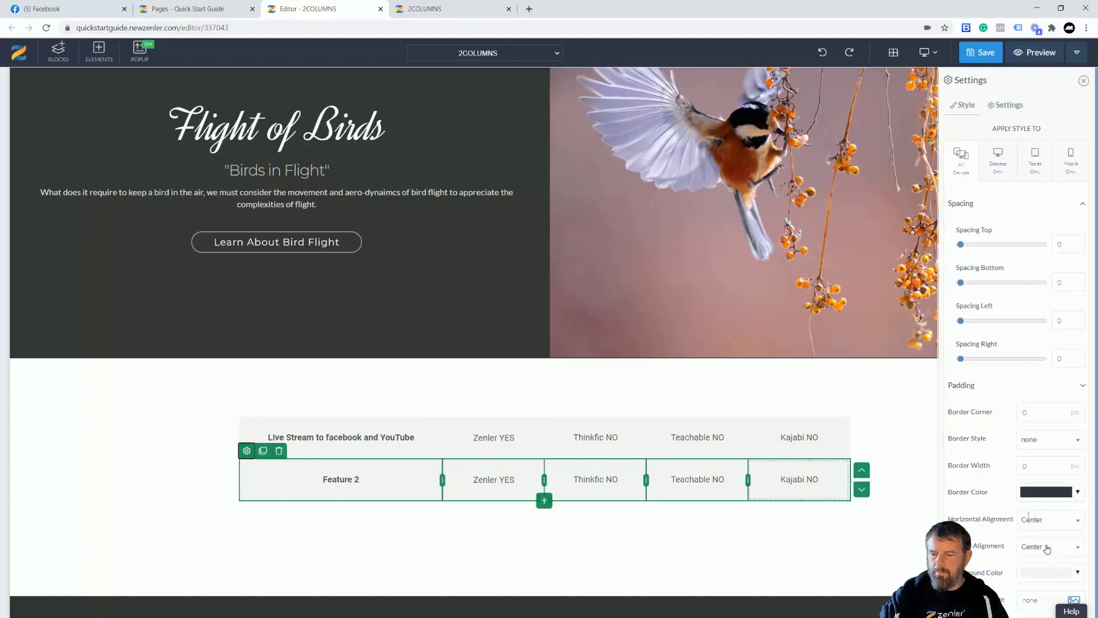
{"action": "left_click", "coordinate": [1077, 573]}
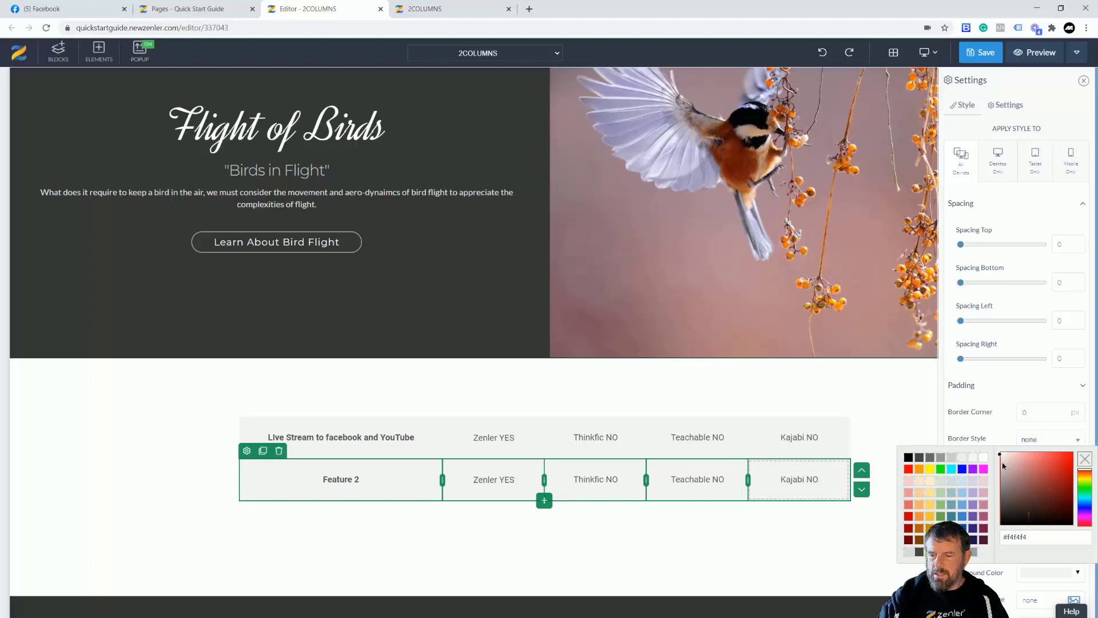
{"action": "left_click", "coordinate": [1000, 468]}
{"action": "left_click_drag", "start_coordinate": [999, 465], "coordinate": [1000, 462]}
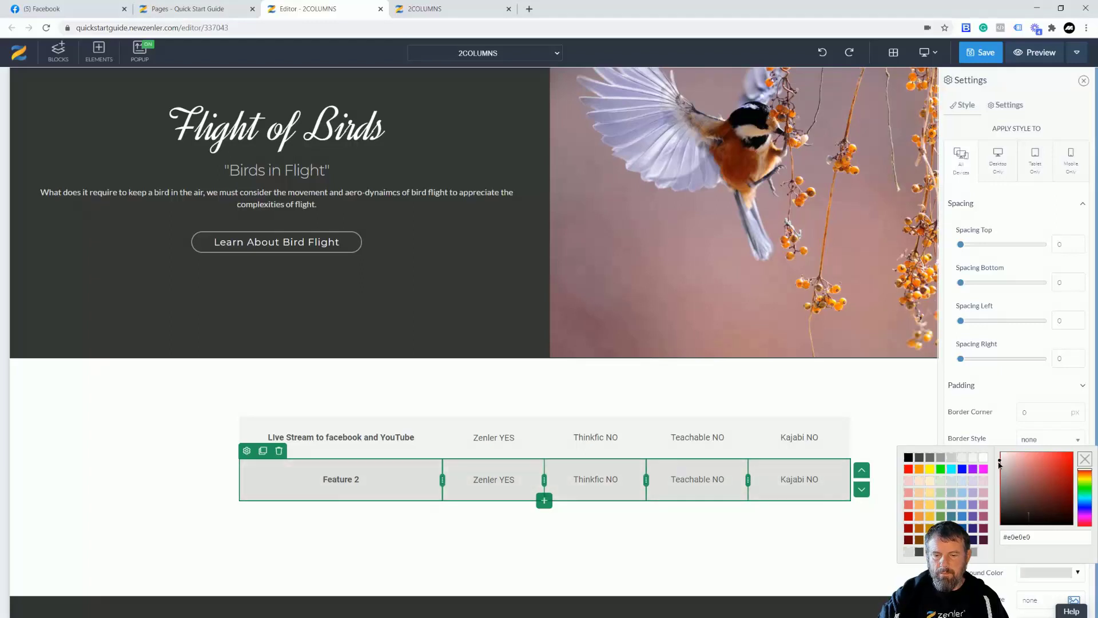
{"action": "left_click", "coordinate": [197, 473]}
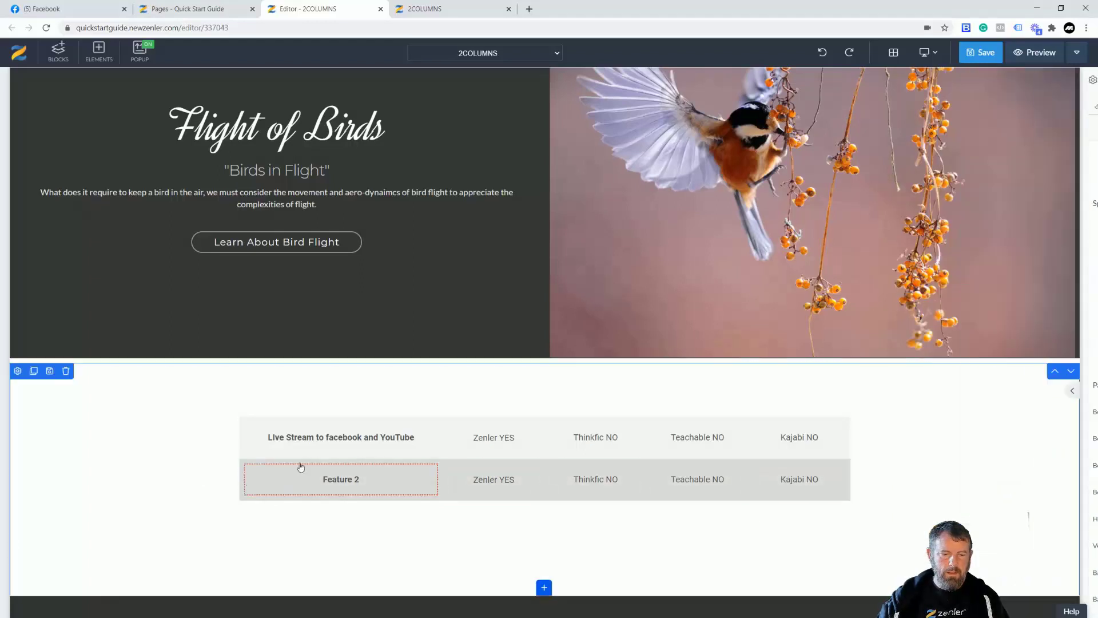
Add a third row below "Feature 2" by cloning the first row, and label it "Feature 3"
{"action": "left_click", "coordinate": [242, 442]}
{"action": "left_click", "coordinate": [240, 452]}
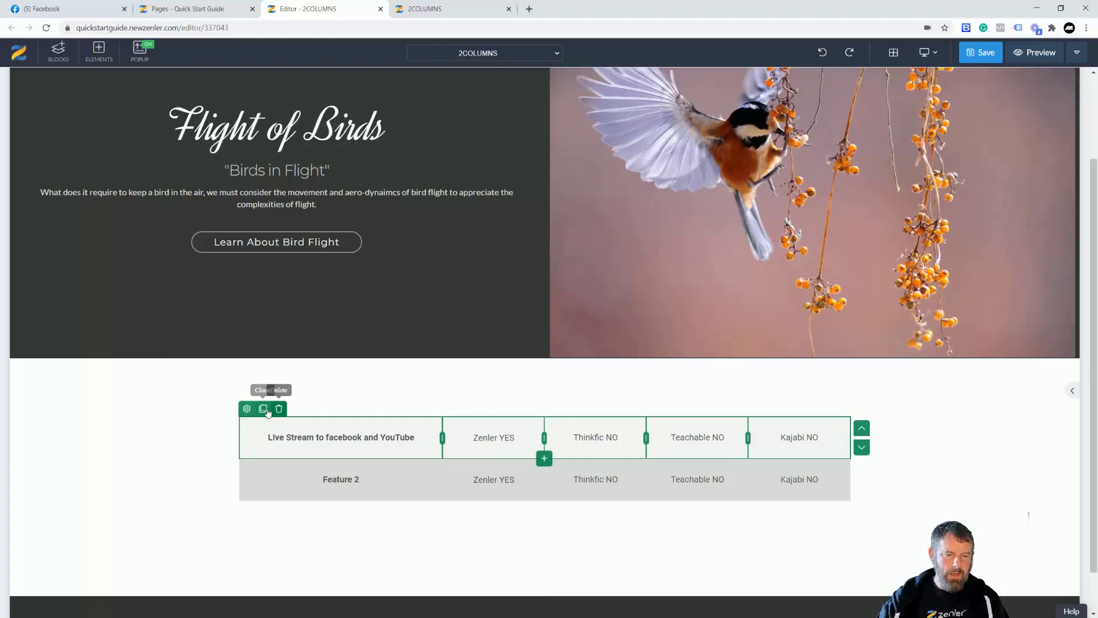
{"action": "left_click", "coordinate": [263, 409]}
{"action": "left_click", "coordinate": [861, 447]}
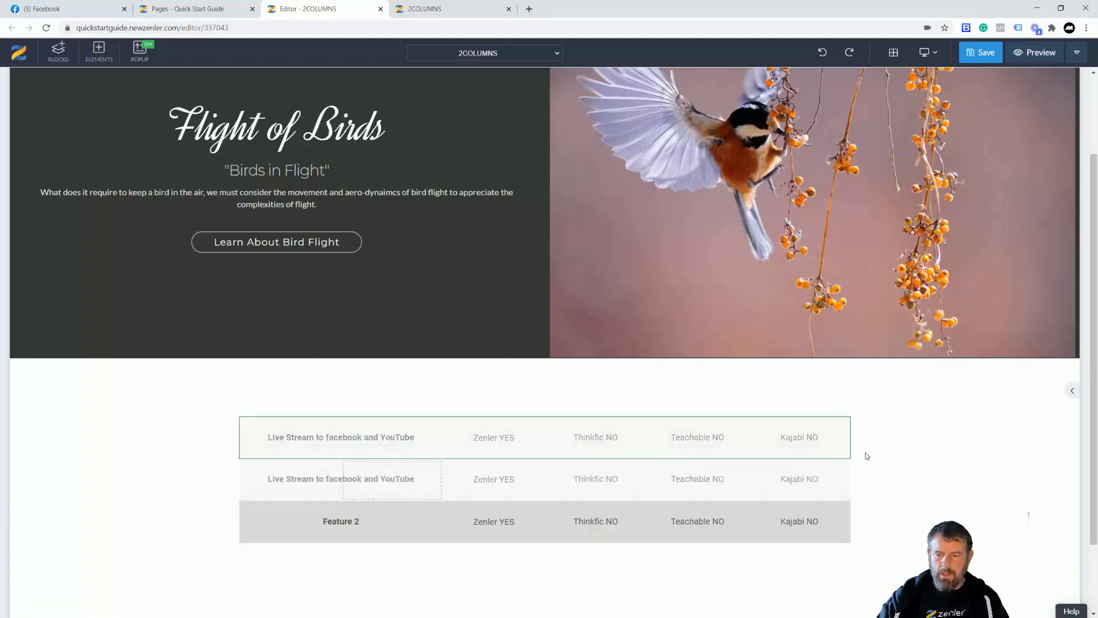
{"action": "left_click", "coordinate": [861, 490]}
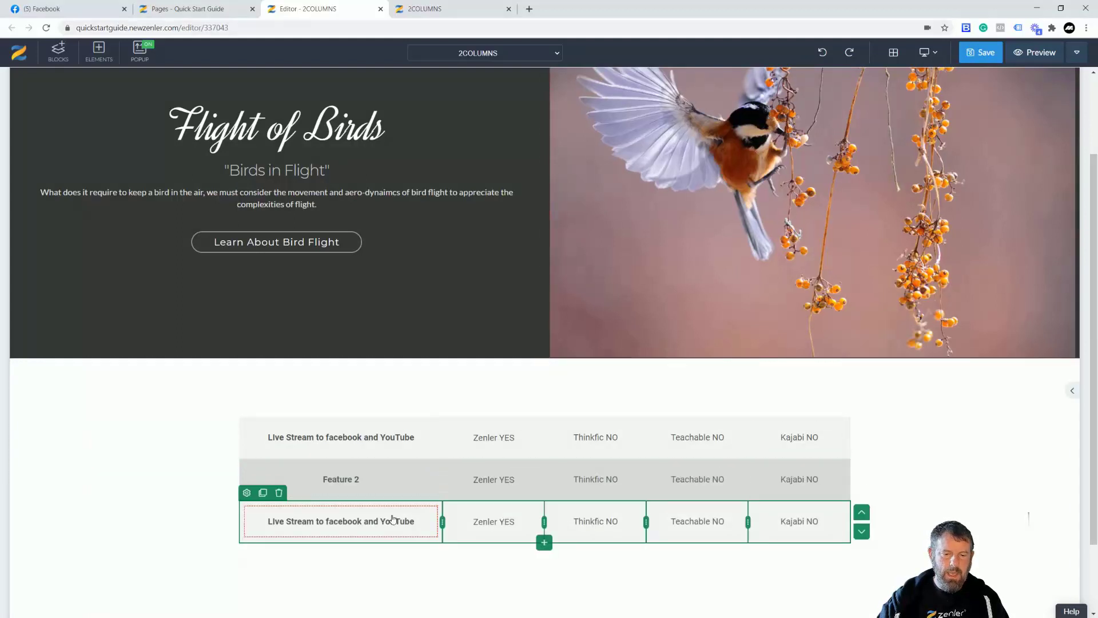
{"action": "triple_click", "coordinate": [390, 521]}
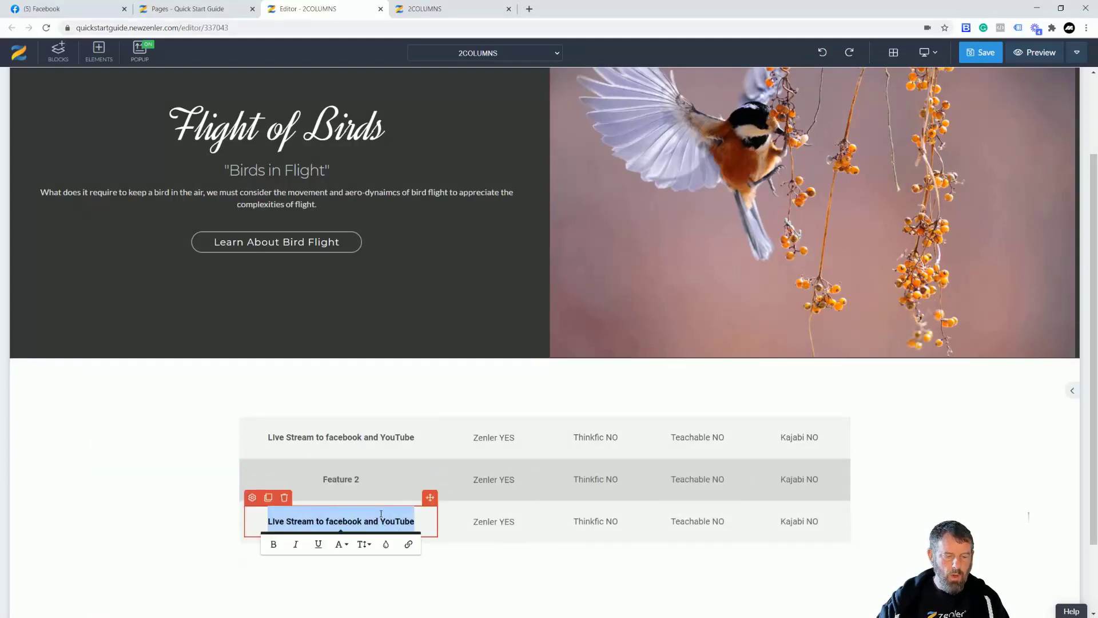
{"action": "type", "text": "Feature 3"}
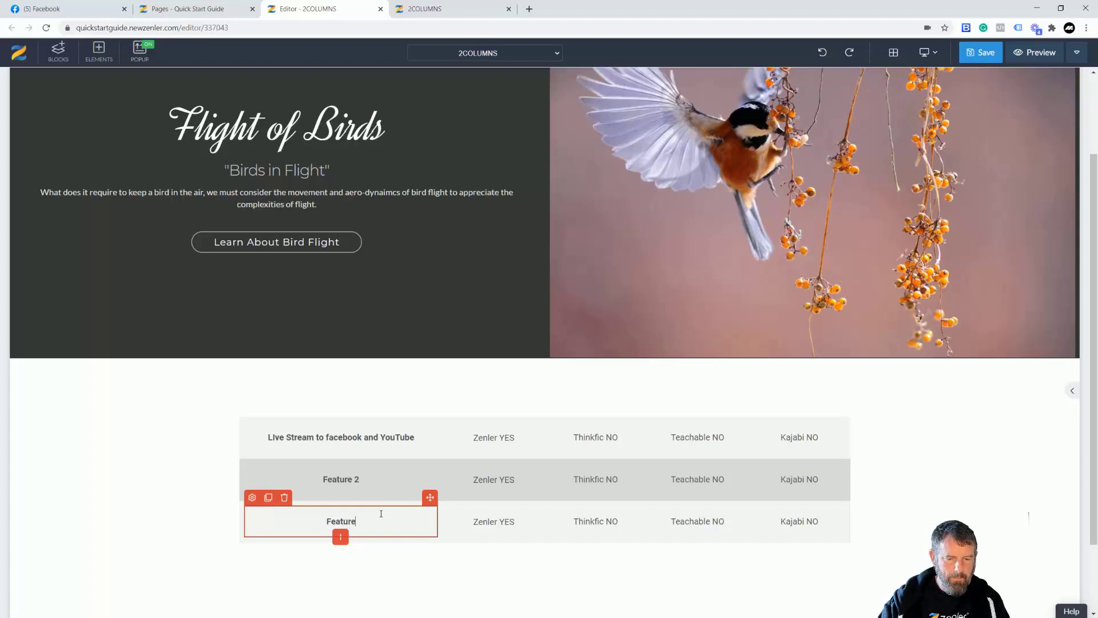
Save the page and view its reloaded 2COLUMNS preview in a narrower browser window
{"action": "left_click", "coordinate": [977, 57]}
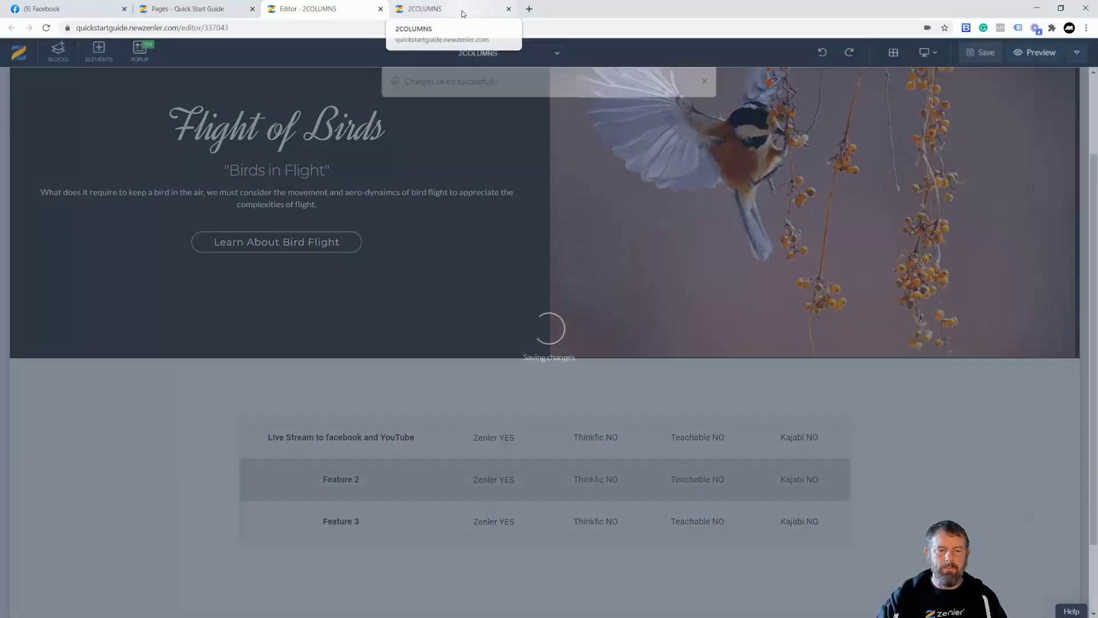
{"action": "left_click", "coordinate": [464, 16]}
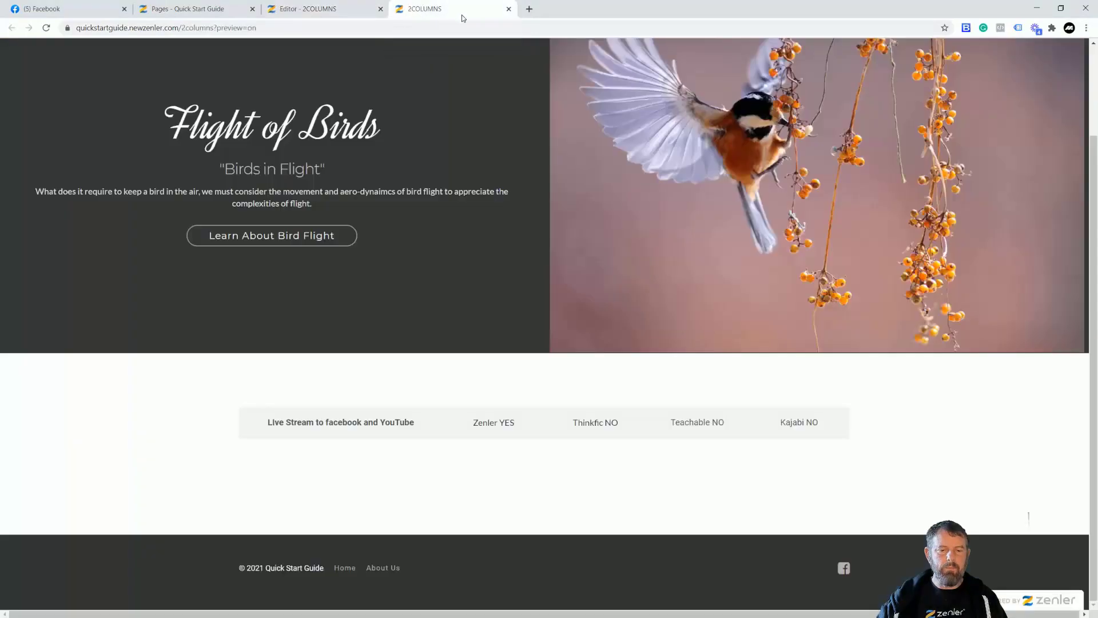
{"action": "left_click", "coordinate": [51, 28]}
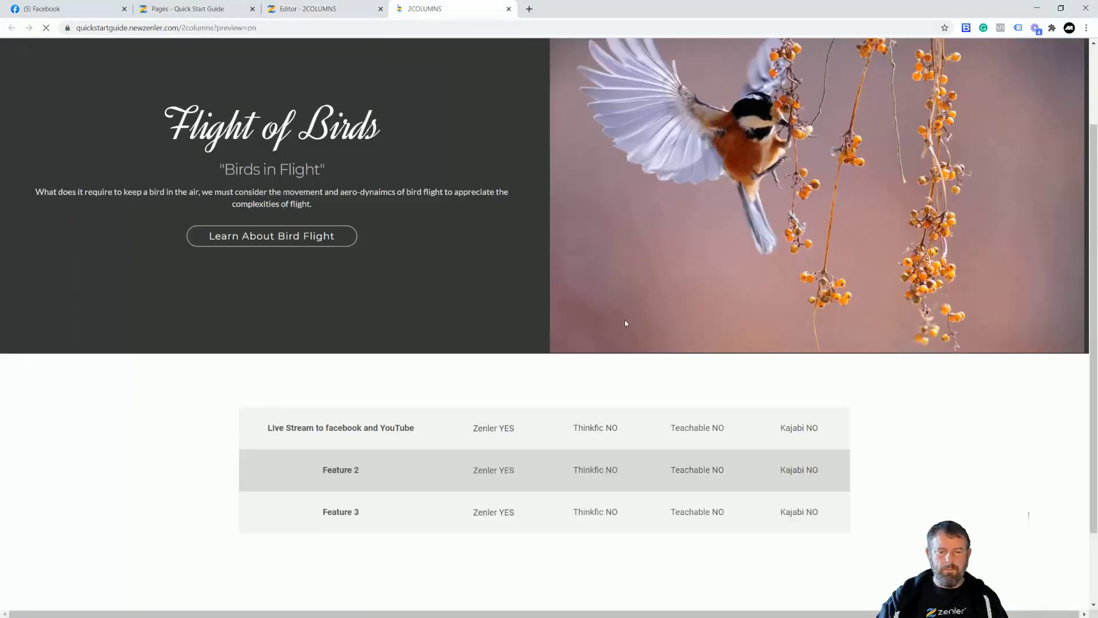
{"action": "left_click", "coordinate": [1060, 8]}
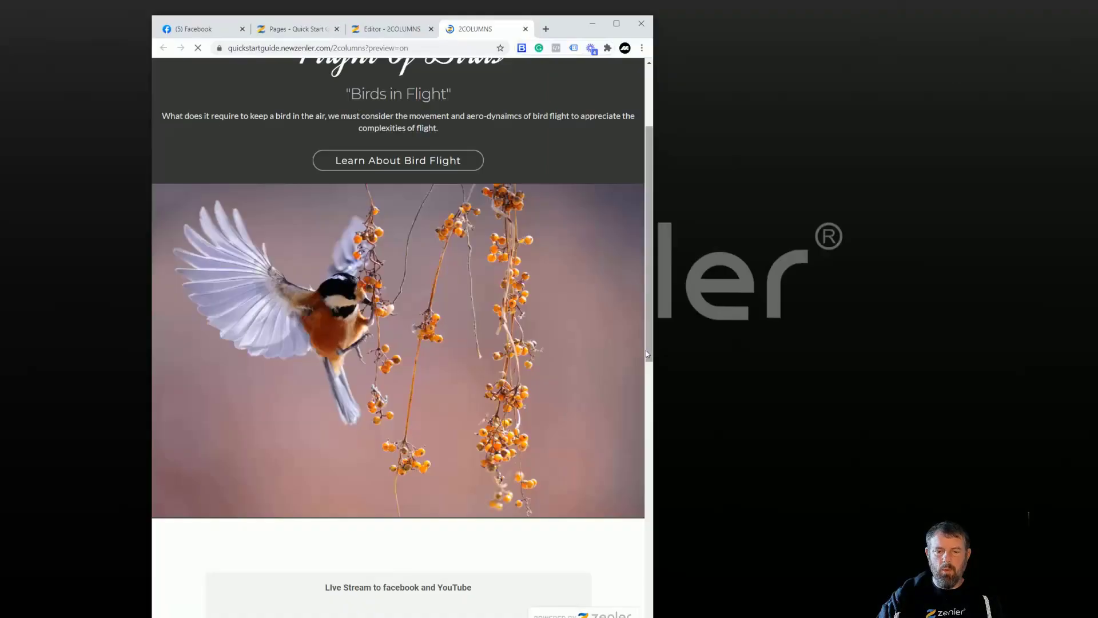
Examine how the three feature rows and their platform entries stack in the narrow preview, and restore the full window width
{"action": "scroll", "coordinate": [649, 339], "scroll_direction": "down", "scroll_amount": 1}
{"action": "left_click_drag", "start_coordinate": [649, 339], "coordinate": [643, 476]}
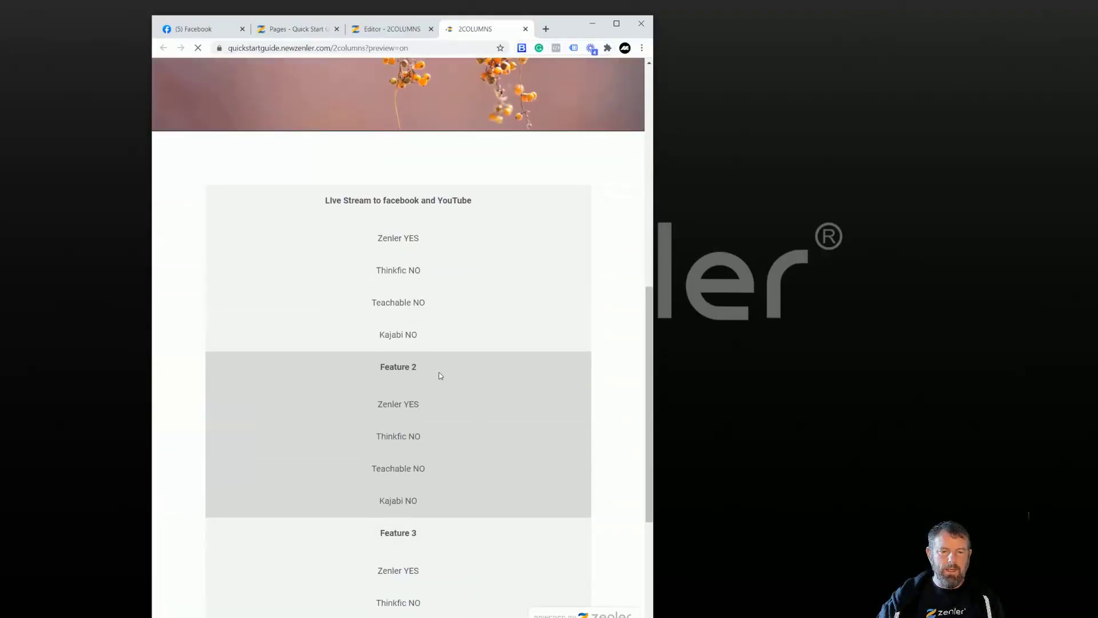
{"action": "left_click_drag", "start_coordinate": [378, 403], "coordinate": [411, 500]}
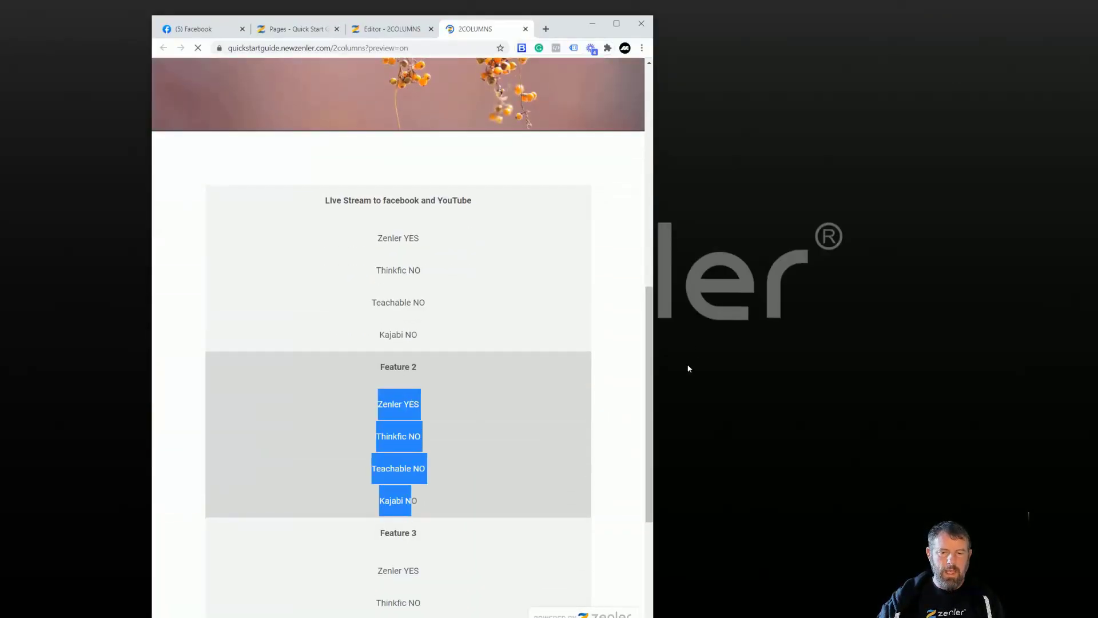
{"action": "left_click_drag", "start_coordinate": [647, 361], "coordinate": [646, 294]}
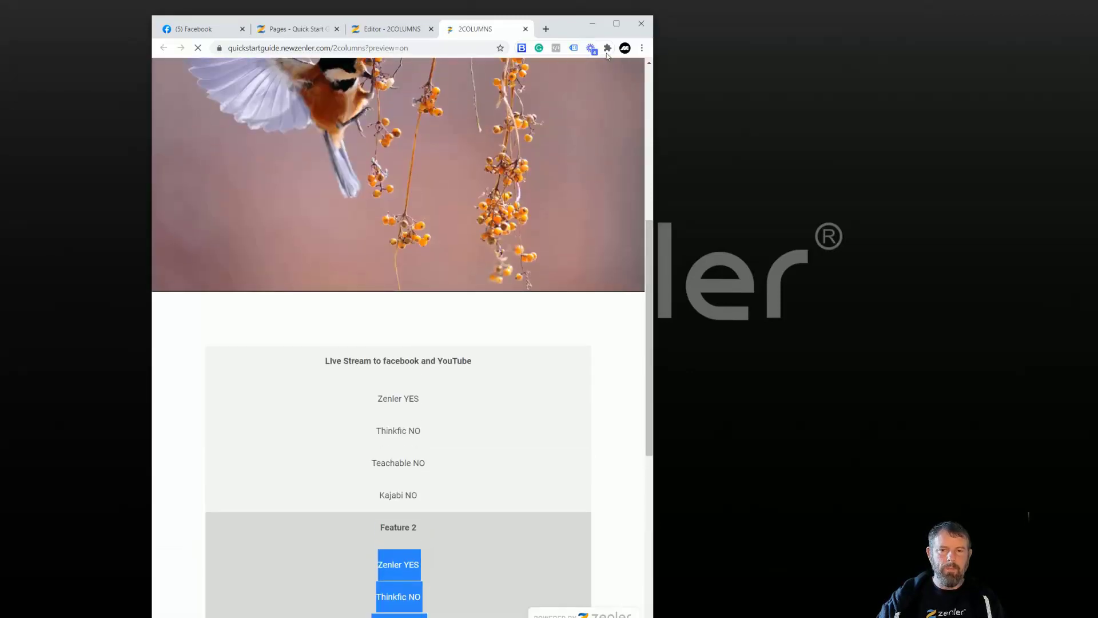
{"action": "left_click", "coordinate": [617, 24]}
Replace the "Feature 3" label in the page editor with the Zenler logo from the image library and shrink it to the row's height
{"action": "left_click", "coordinate": [306, 9]}
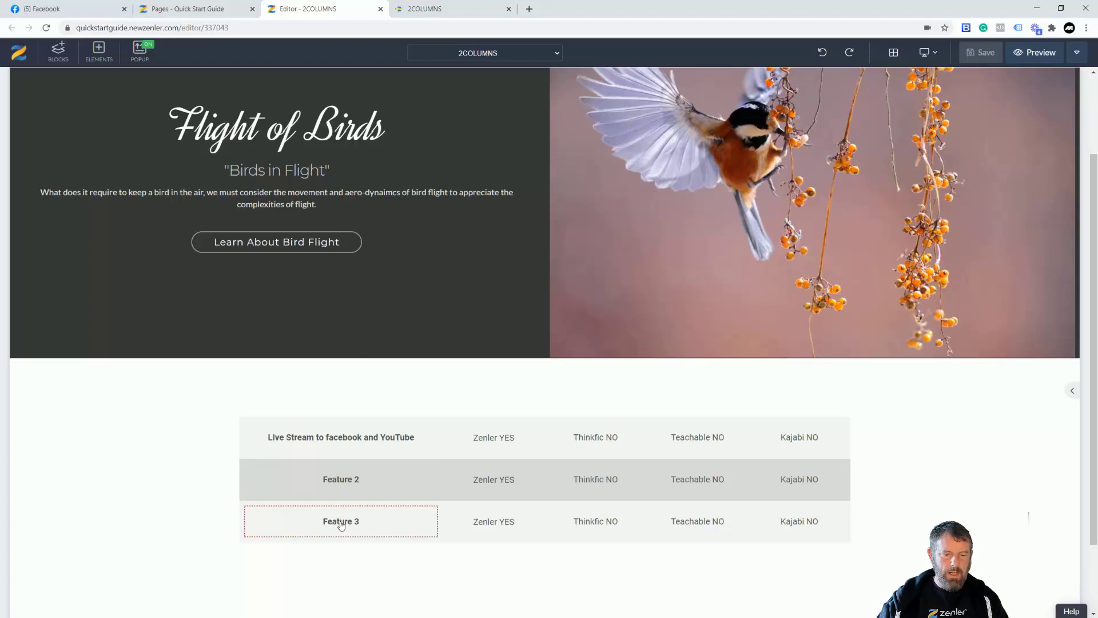
{"action": "left_click", "coordinate": [368, 515]}
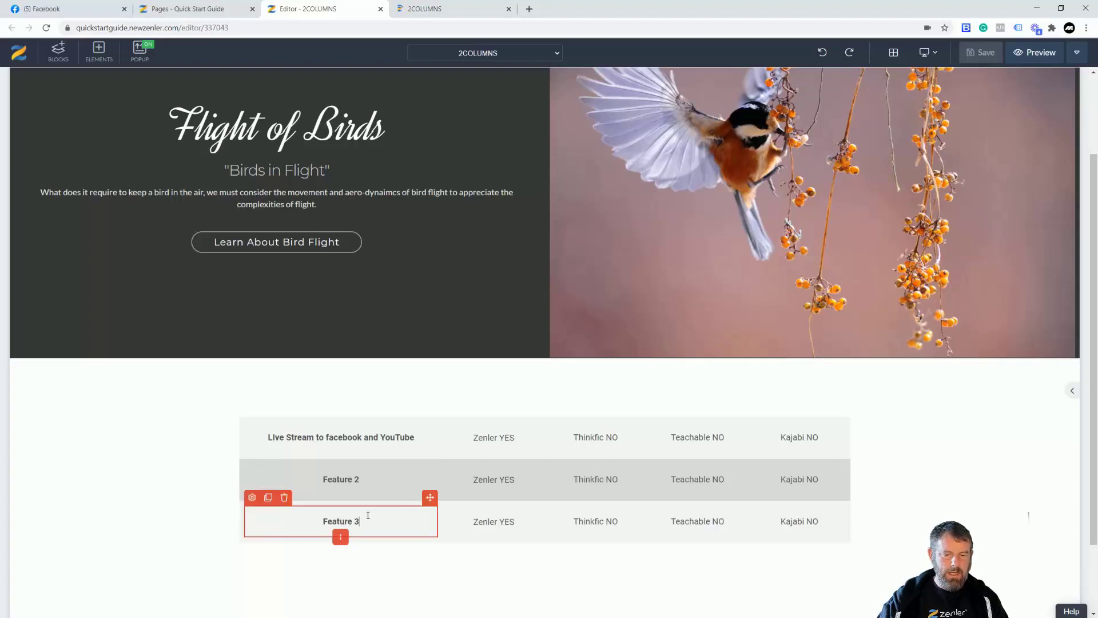
{"action": "left_click", "coordinate": [284, 497]}
{"action": "left_click", "coordinate": [570, 171]}
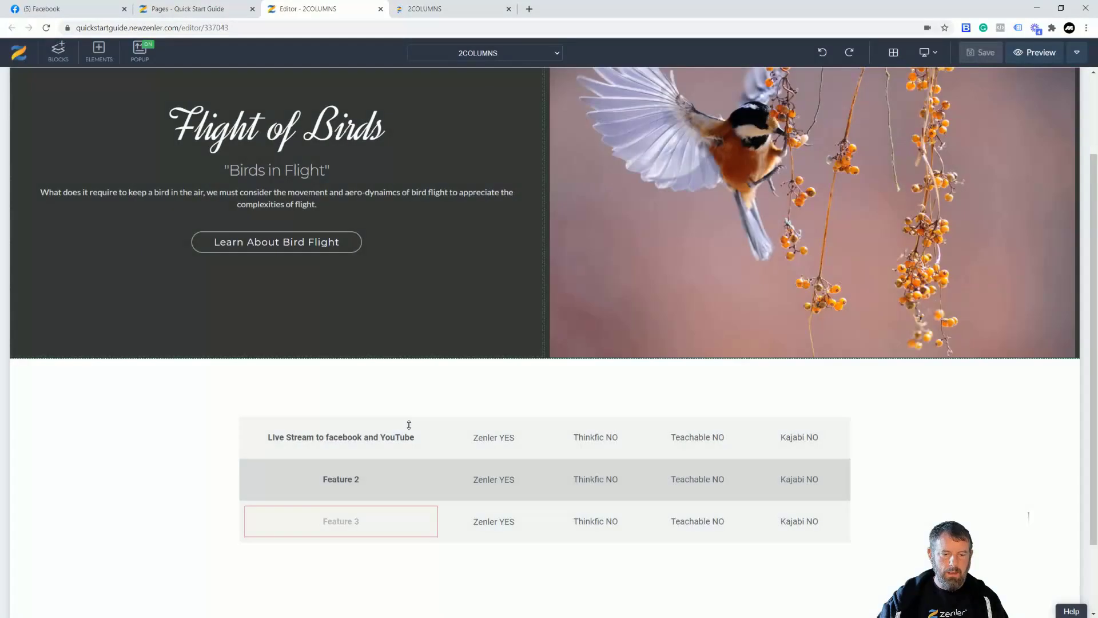
{"action": "left_click", "coordinate": [342, 522]}
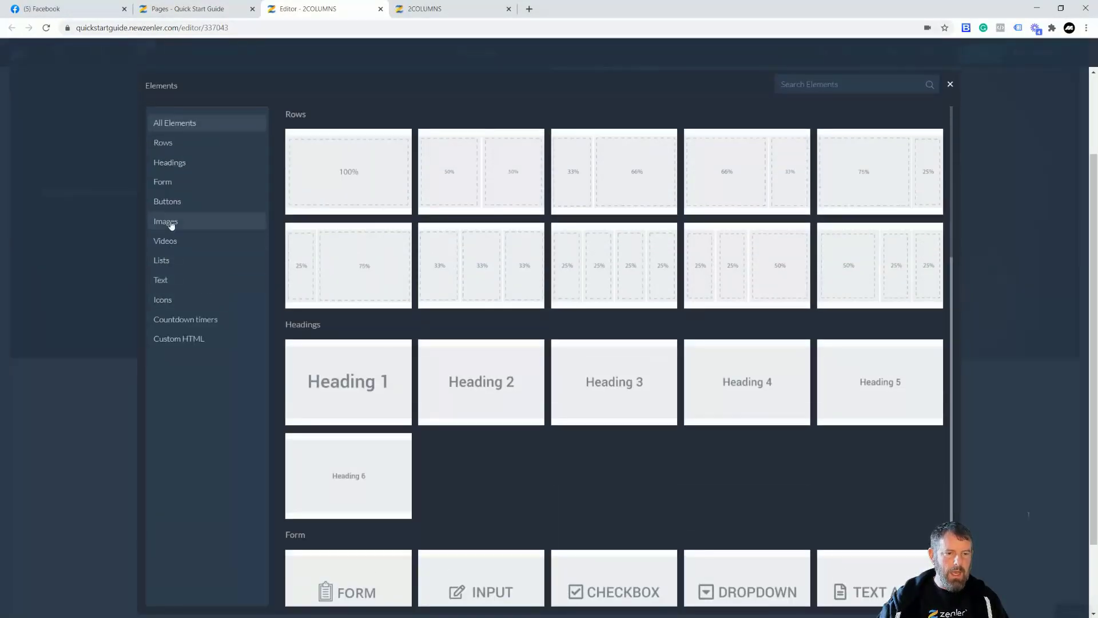
{"action": "left_click", "coordinate": [171, 224]}
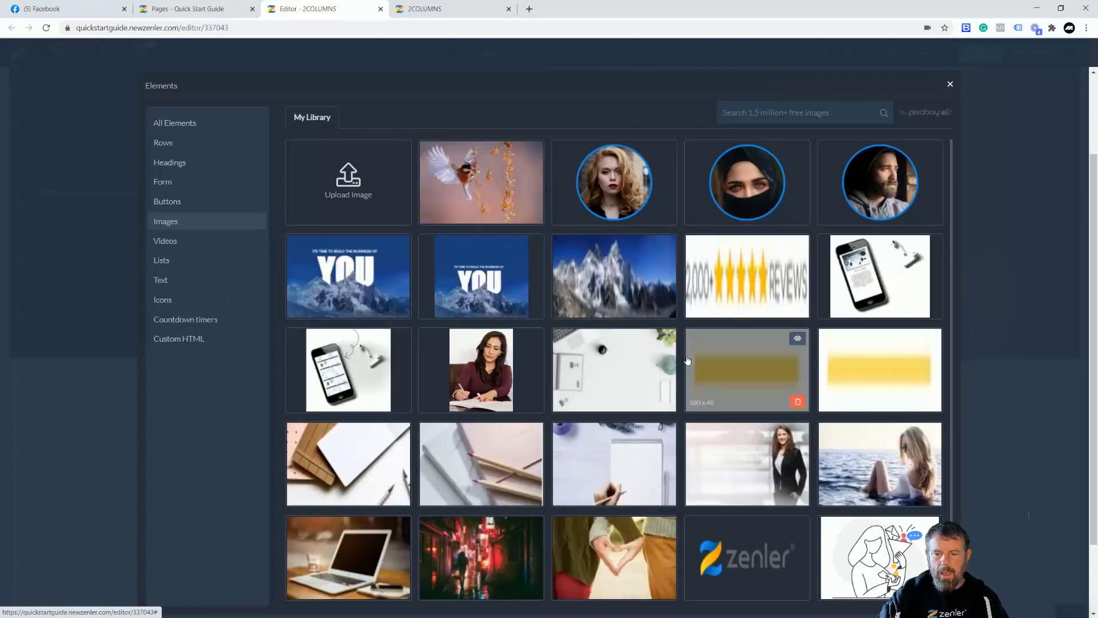
{"action": "scroll", "coordinate": [689, 366], "scroll_direction": "down", "scroll_amount": 2}
{"action": "left_click", "coordinate": [724, 466]}
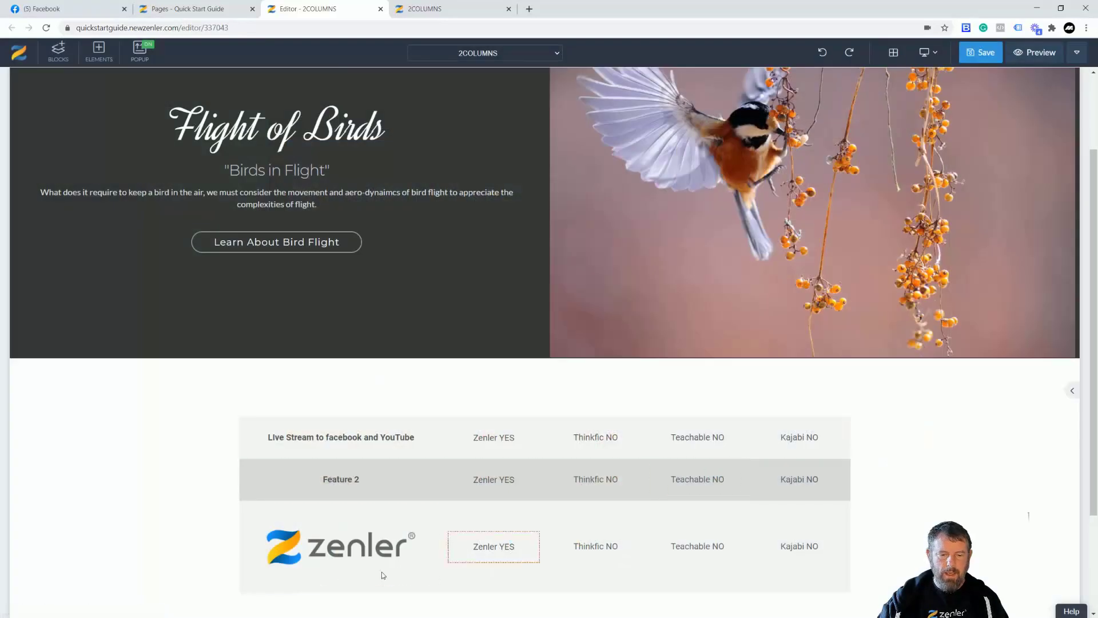
{"action": "left_click_drag", "start_coordinate": [437, 587], "coordinate": [361, 536]}
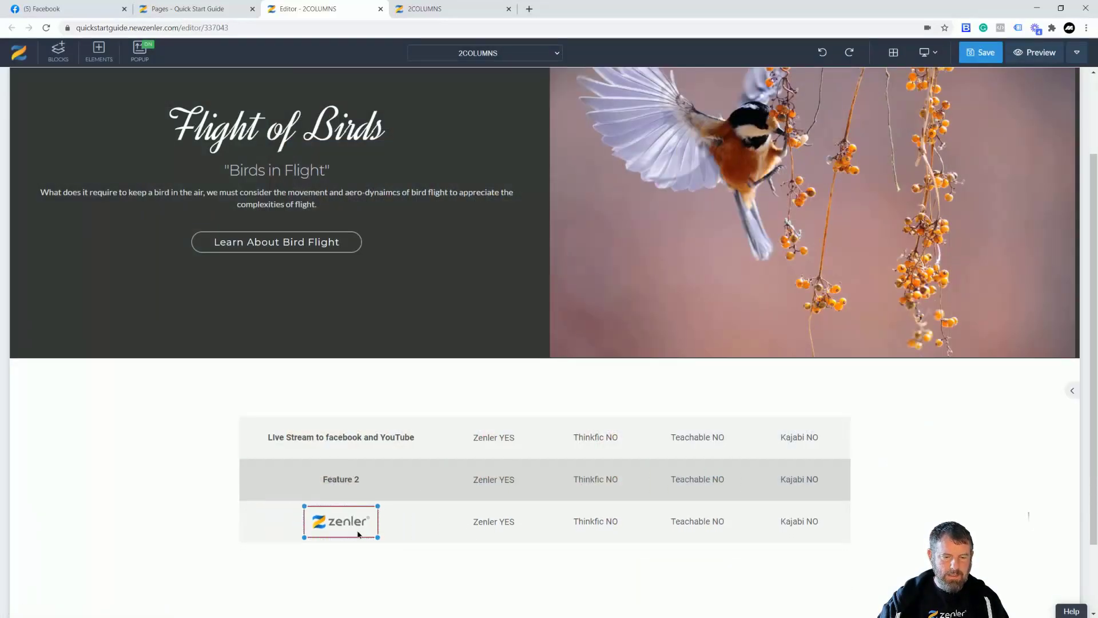
{"action": "left_click", "coordinate": [153, 503]}
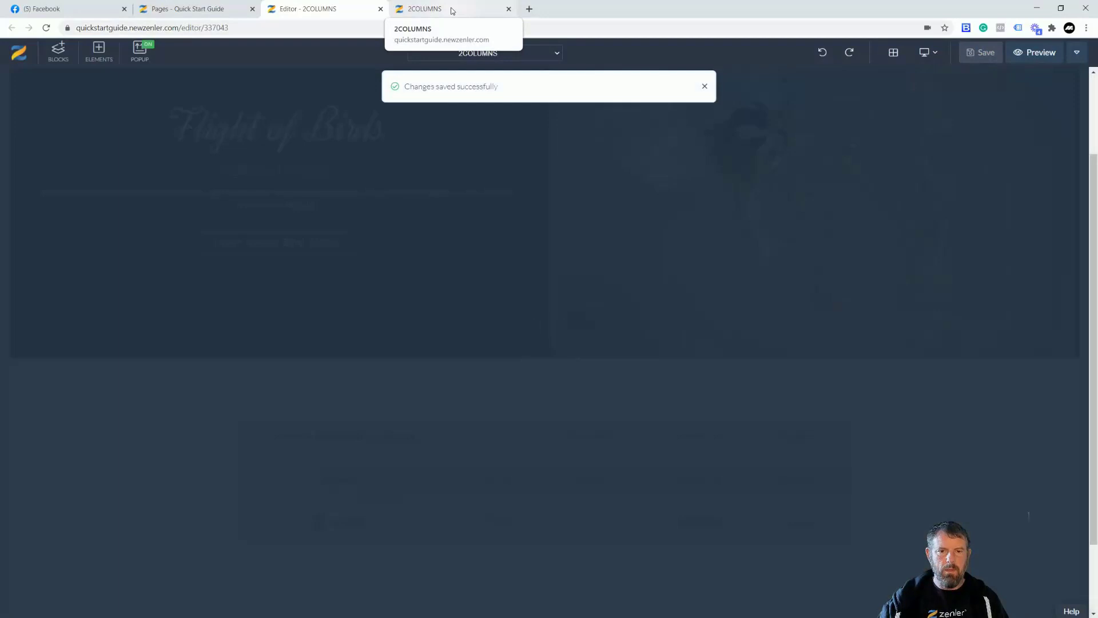
Reload the 2COLUMNS preview and check the row with the Zenler logo in a narrower window, returning to full width
{"action": "left_click", "coordinate": [452, 11]}
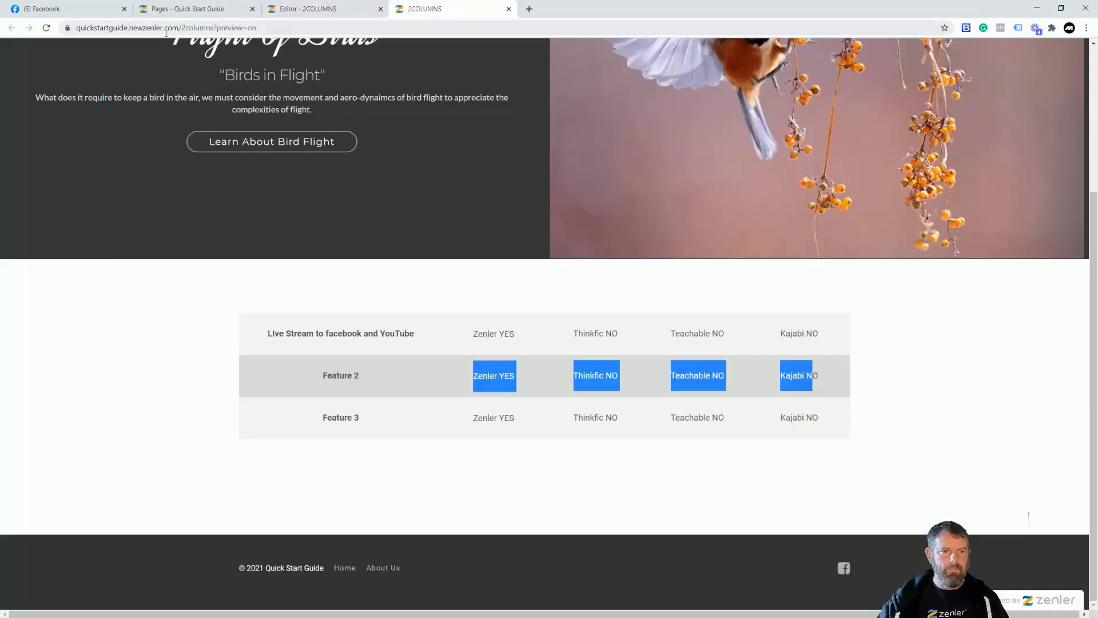
{"action": "left_click", "coordinate": [47, 27]}
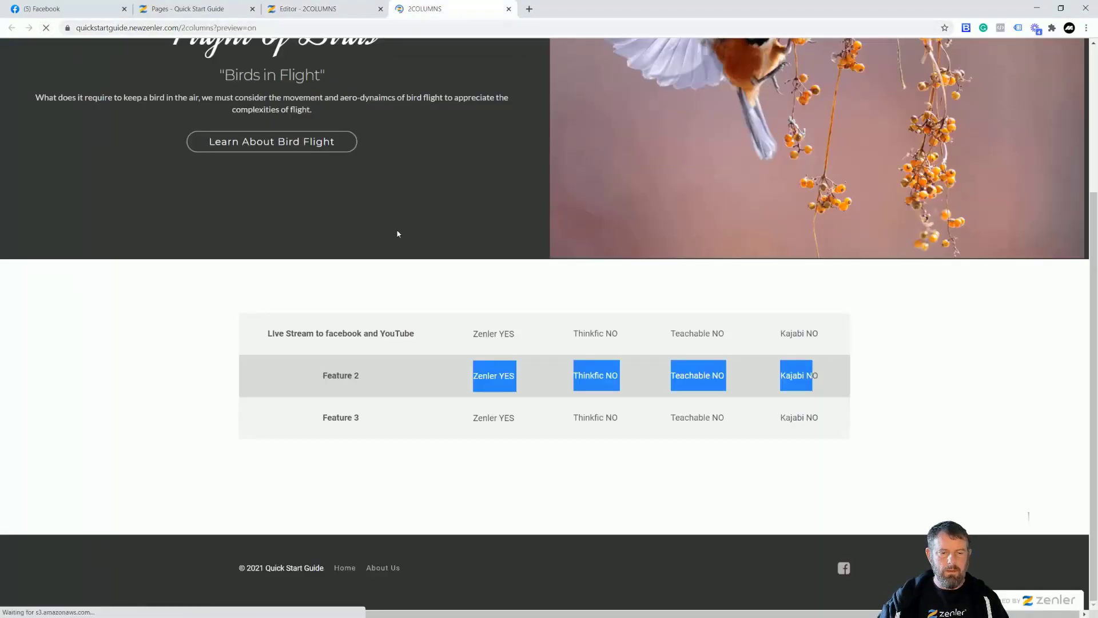
{"action": "left_click", "coordinate": [1061, 8]}
{"action": "left_click_drag", "start_coordinate": [650, 297], "coordinate": [635, 490]}
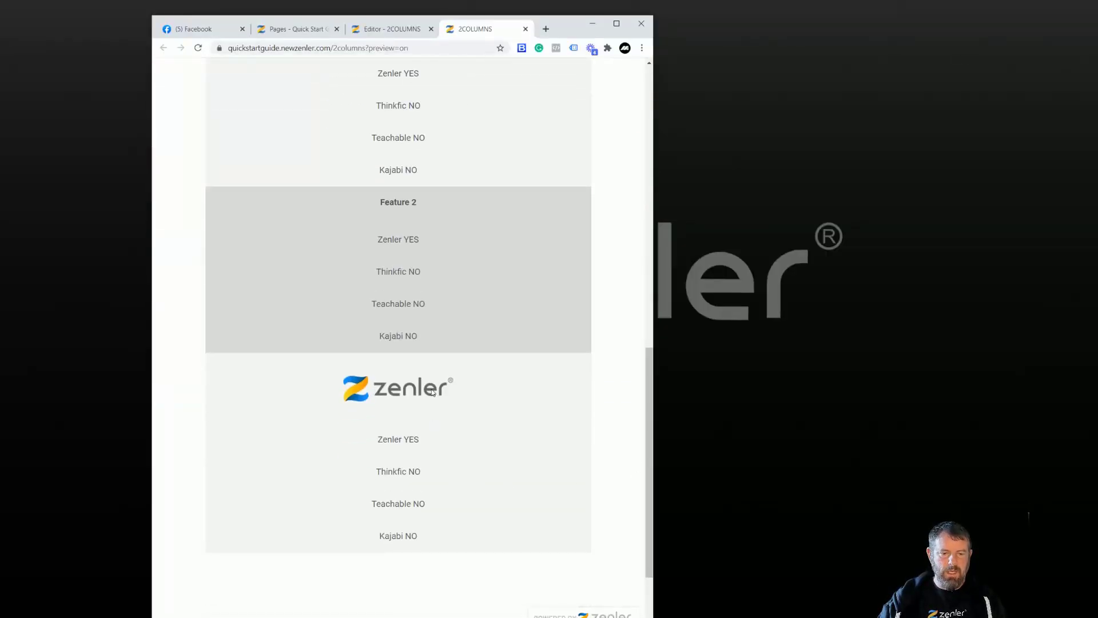
{"action": "left_click_drag", "start_coordinate": [646, 381], "coordinate": [646, 266]}
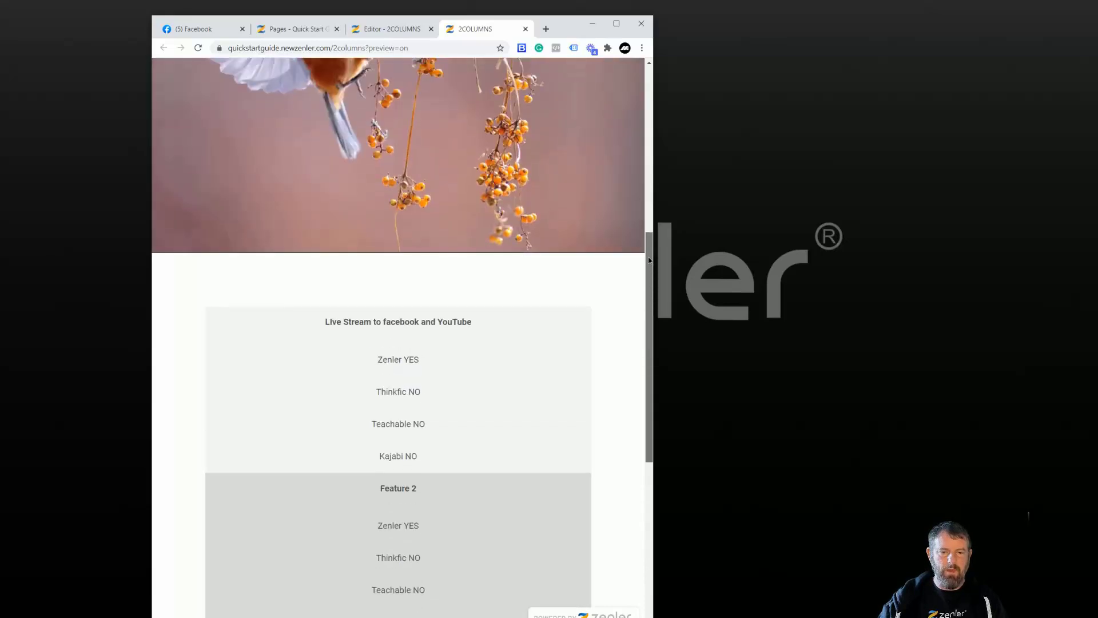
{"action": "left_click", "coordinate": [617, 24]}
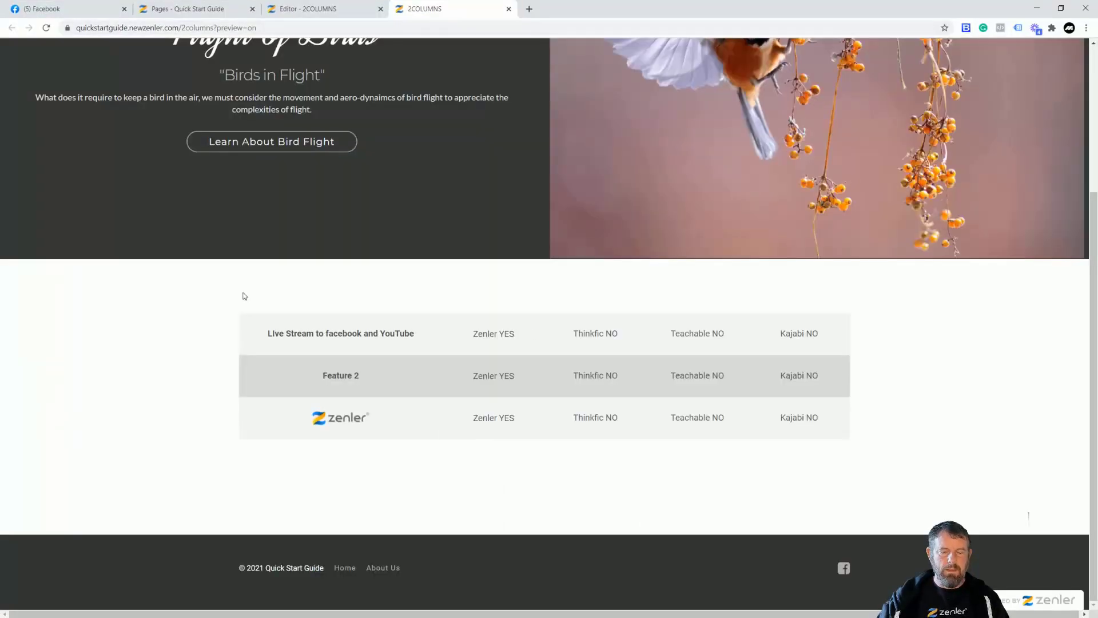
Replace the "Zenler YES" text in the third row of the editor page with a nested 50/50 two-column row
{"action": "left_click", "coordinate": [308, 8]}
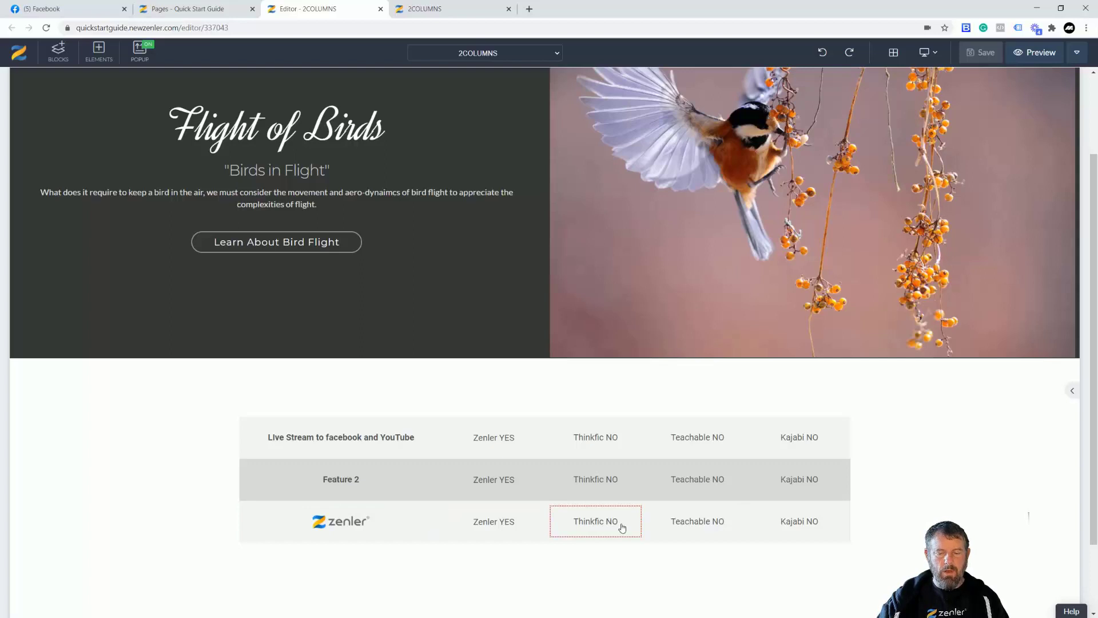
{"action": "left_click", "coordinate": [497, 526]}
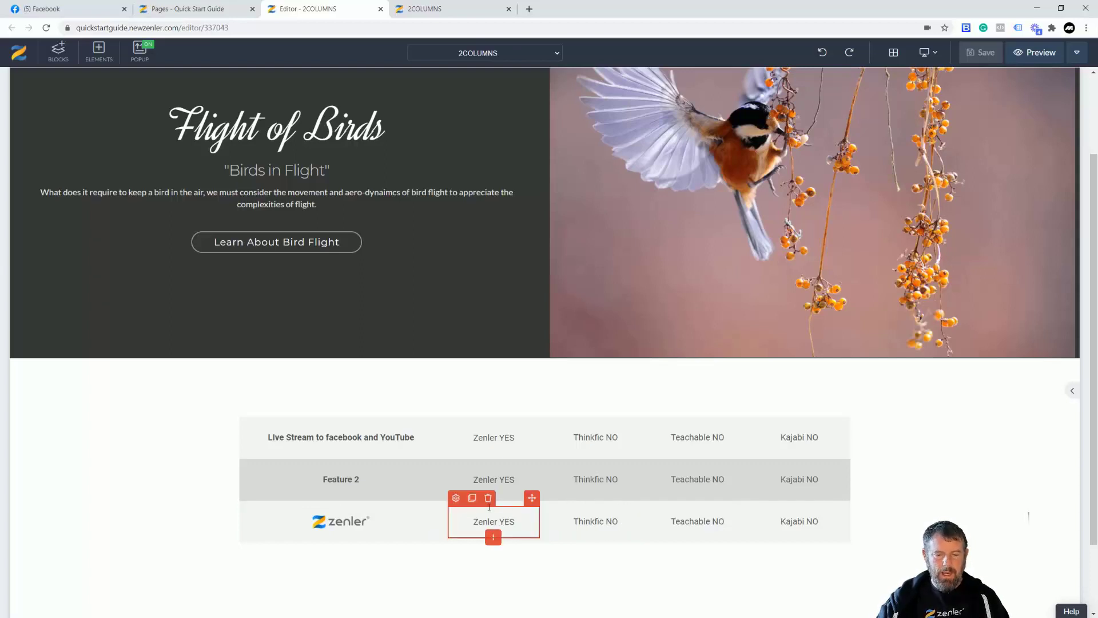
{"action": "left_click", "coordinate": [571, 171]}
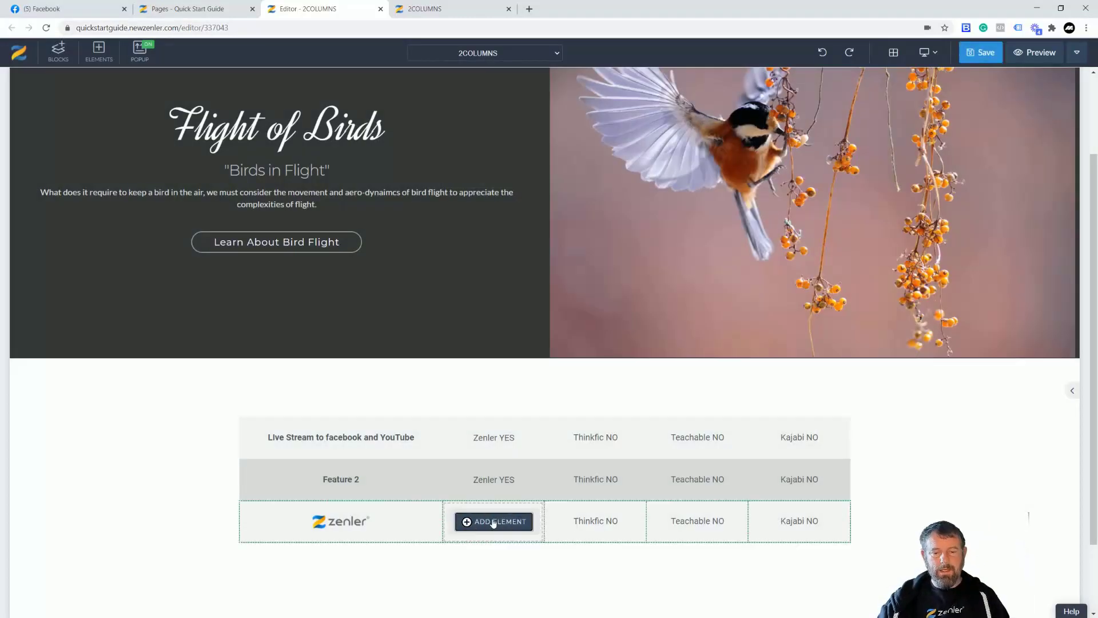
{"action": "left_click", "coordinate": [490, 521]}
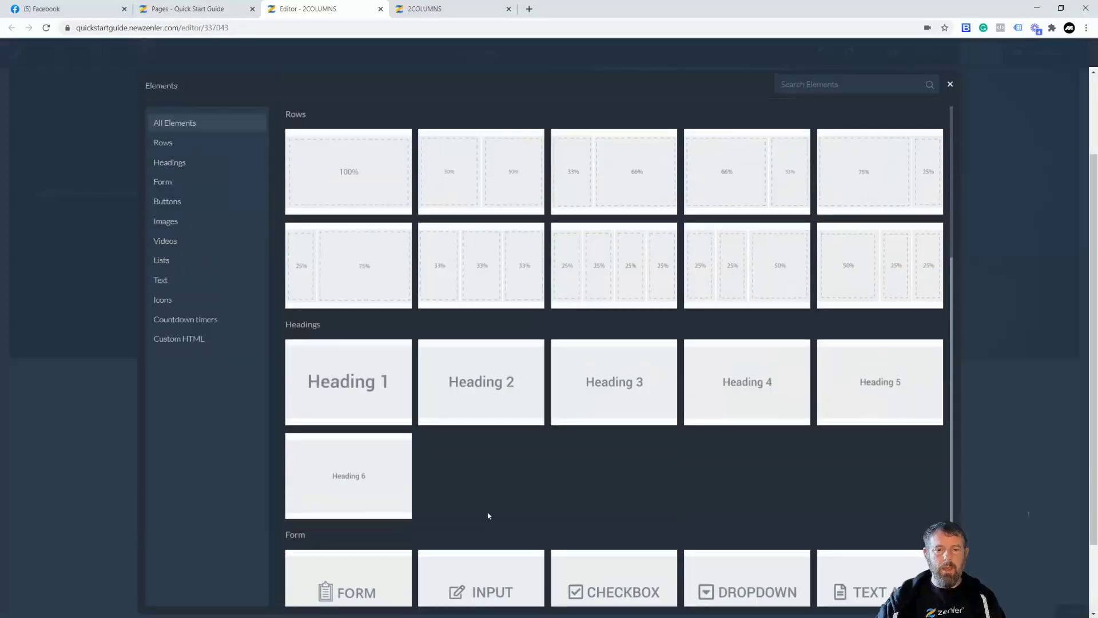
{"action": "left_click", "coordinate": [475, 172]}
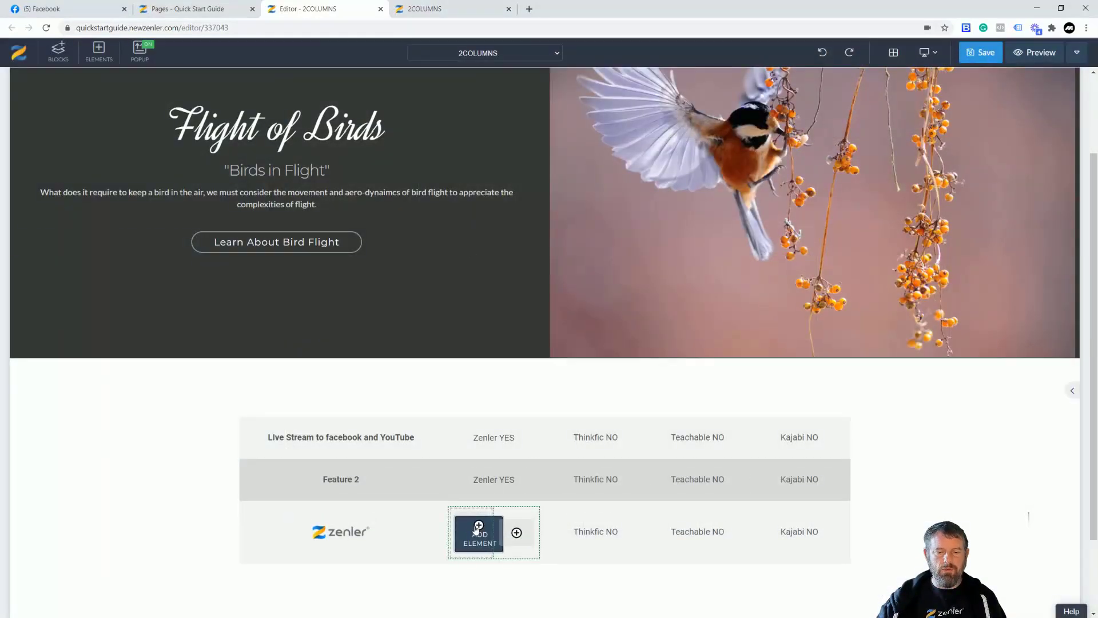
Insert the Zenler logo from the image library into the first column of the nested row
{"action": "left_click", "coordinate": [478, 526]}
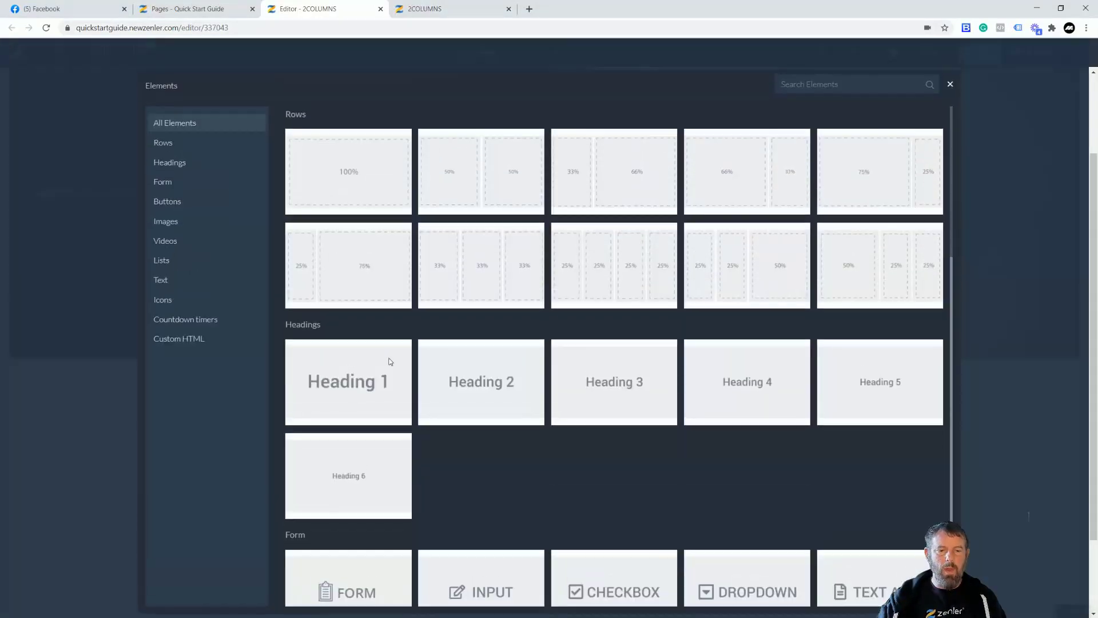
{"action": "left_click", "coordinate": [167, 221]}
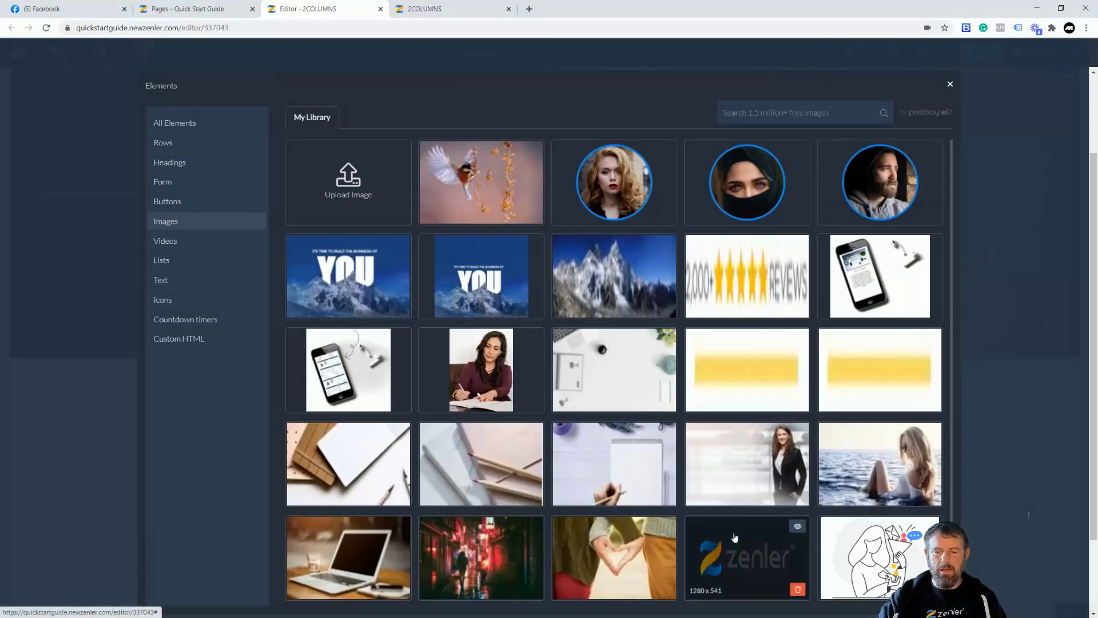
{"action": "left_click", "coordinate": [735, 538]}
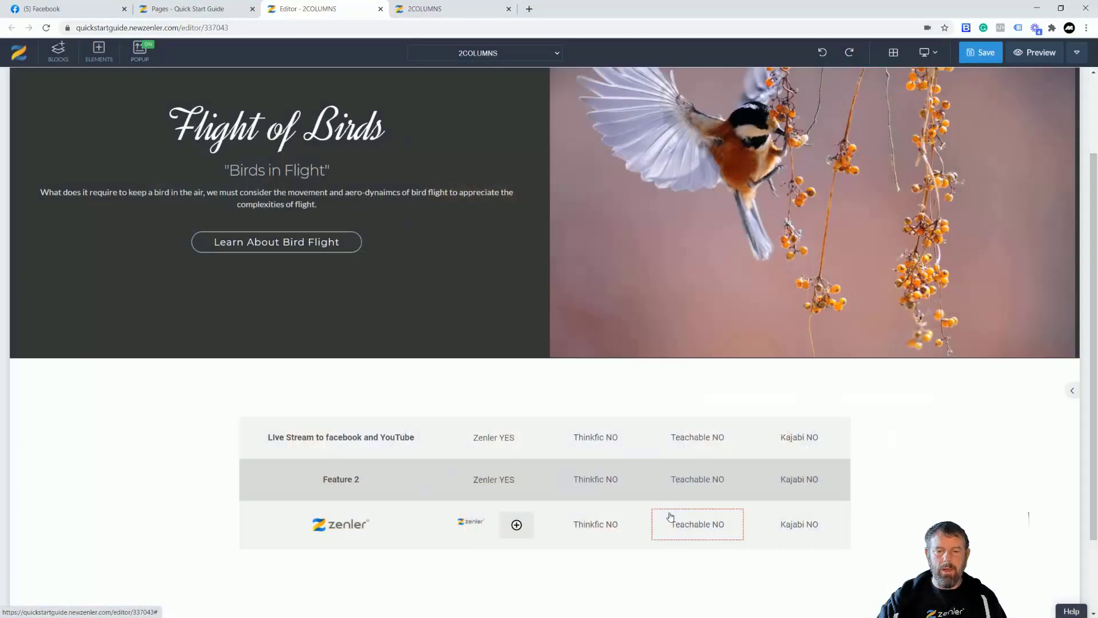
{"action": "left_click", "coordinate": [472, 528]}
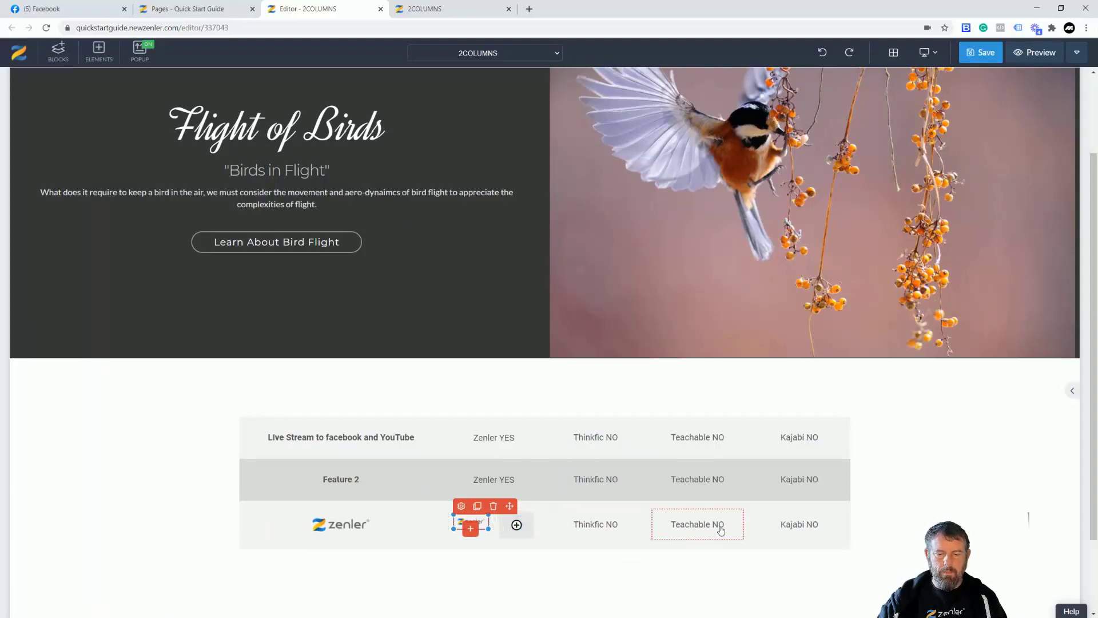
Add a text element to the nested row's second column and replace its placeholder text with "NO"
{"action": "left_click", "coordinate": [545, 529]}
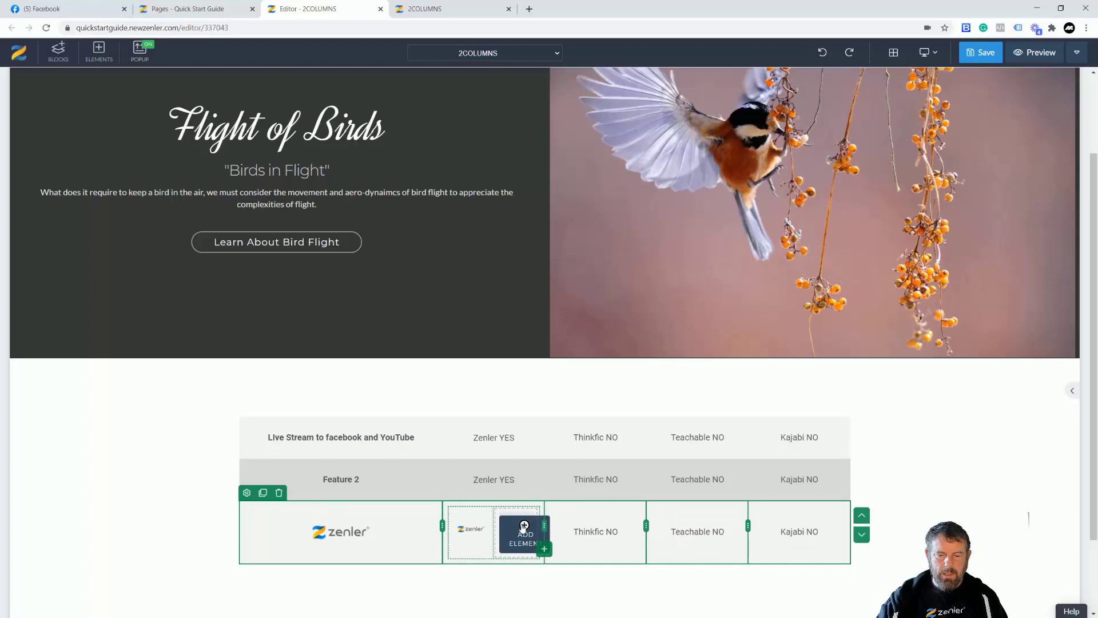
{"action": "left_click", "coordinate": [524, 529]}
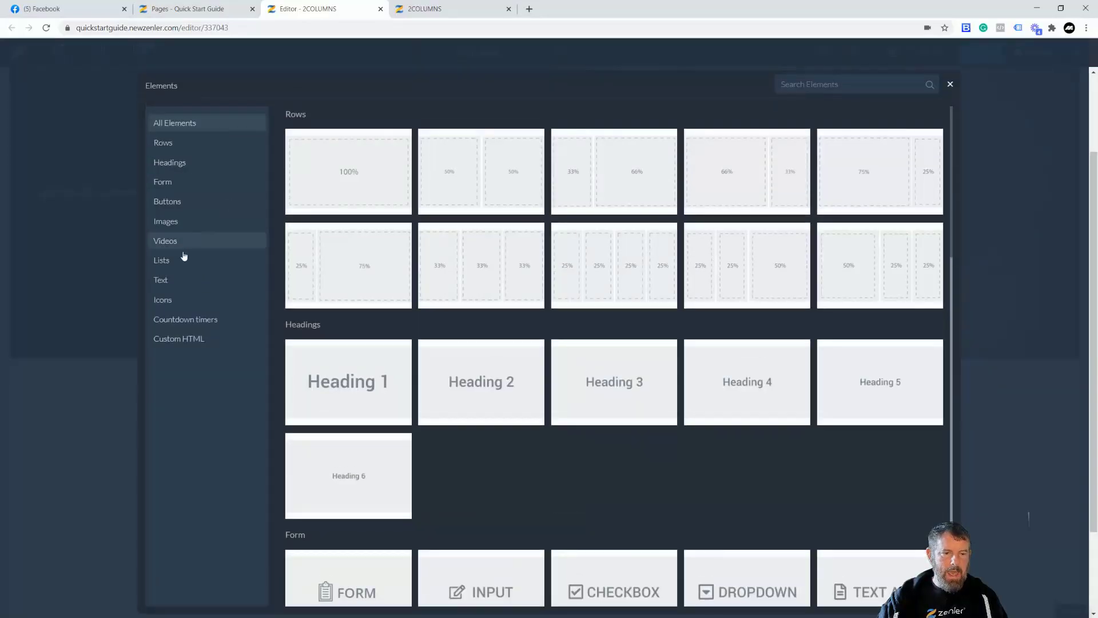
{"action": "left_click", "coordinate": [176, 277]}
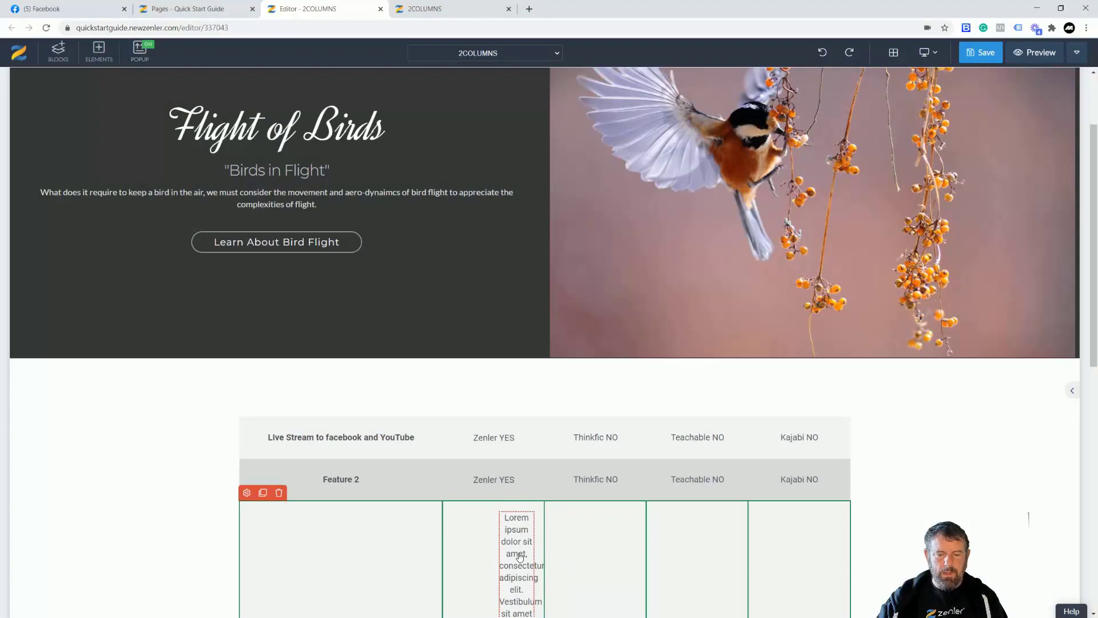
{"action": "triple_click", "coordinate": [519, 553]}
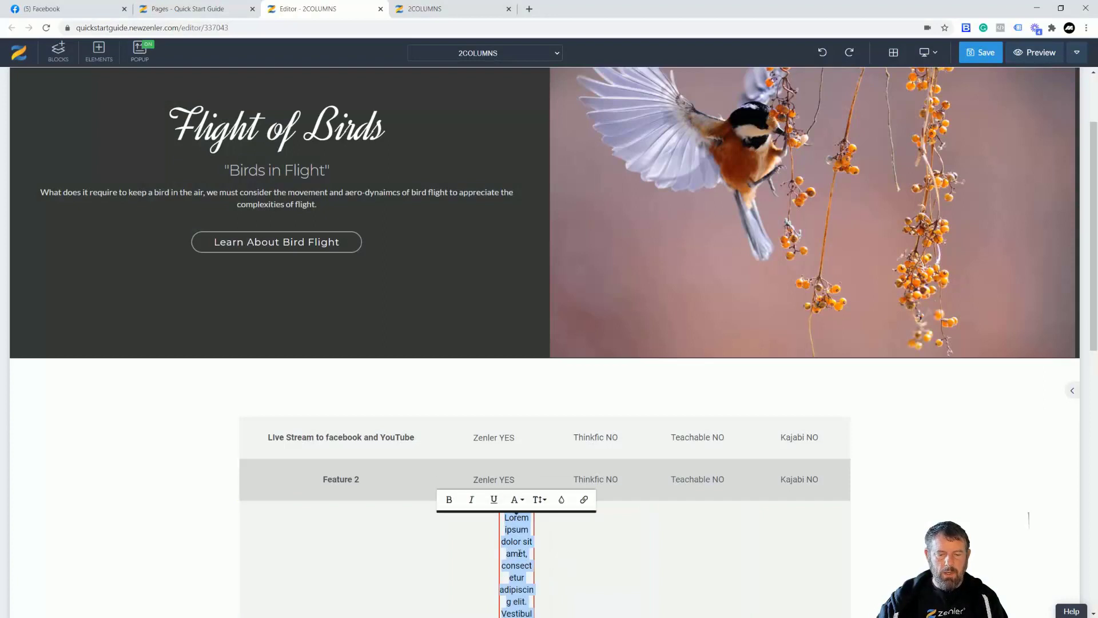
{"action": "type", "text": "NO"}
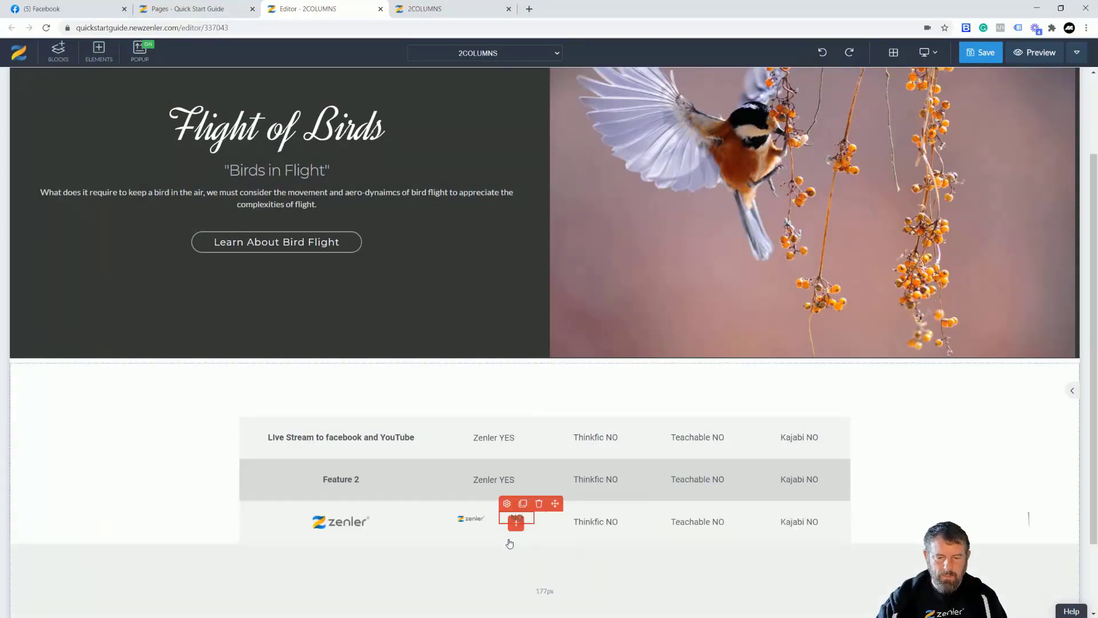
Widen the nested row's logo column so that the "NO" column beside it becomes narrower
{"action": "left_click", "coordinate": [485, 520]}
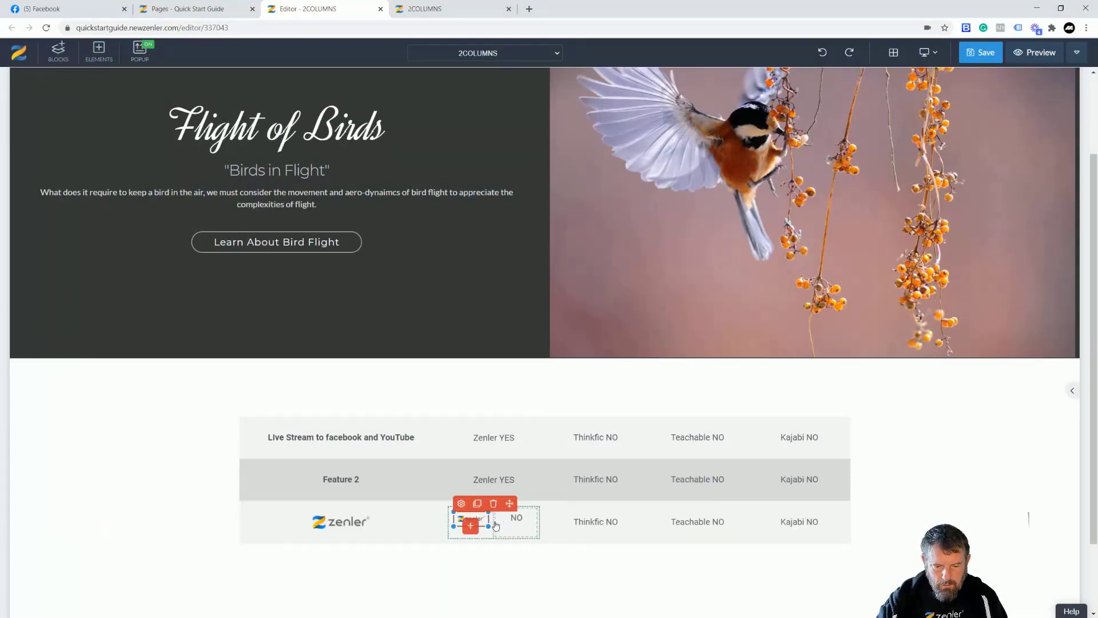
{"action": "left_click", "coordinate": [492, 525]}
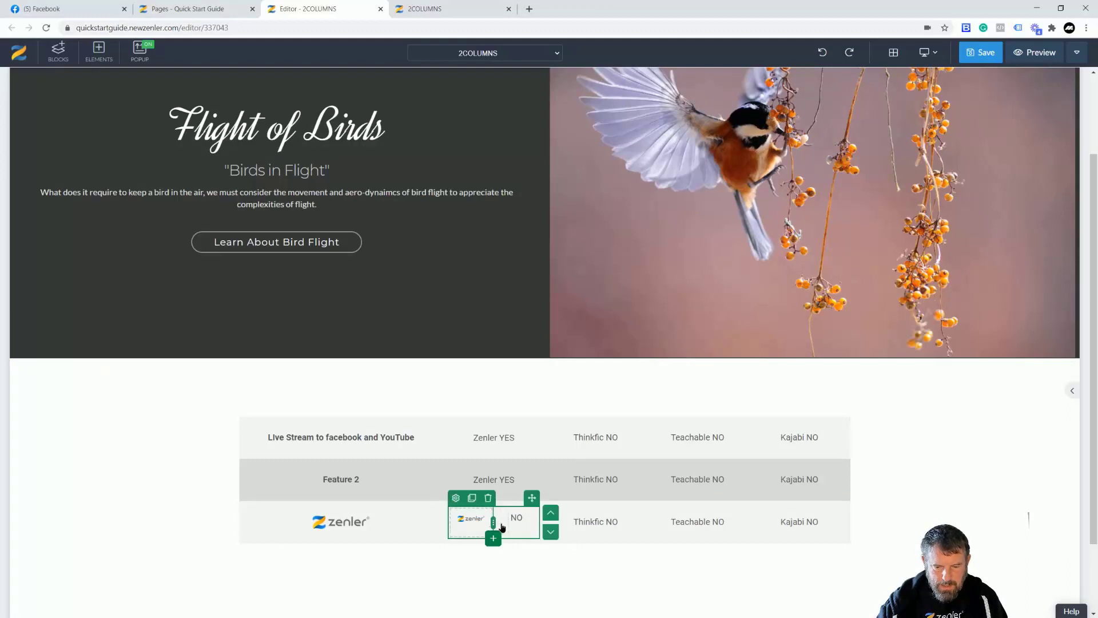
{"action": "left_click_drag", "start_coordinate": [493, 521], "coordinate": [525, 521]}
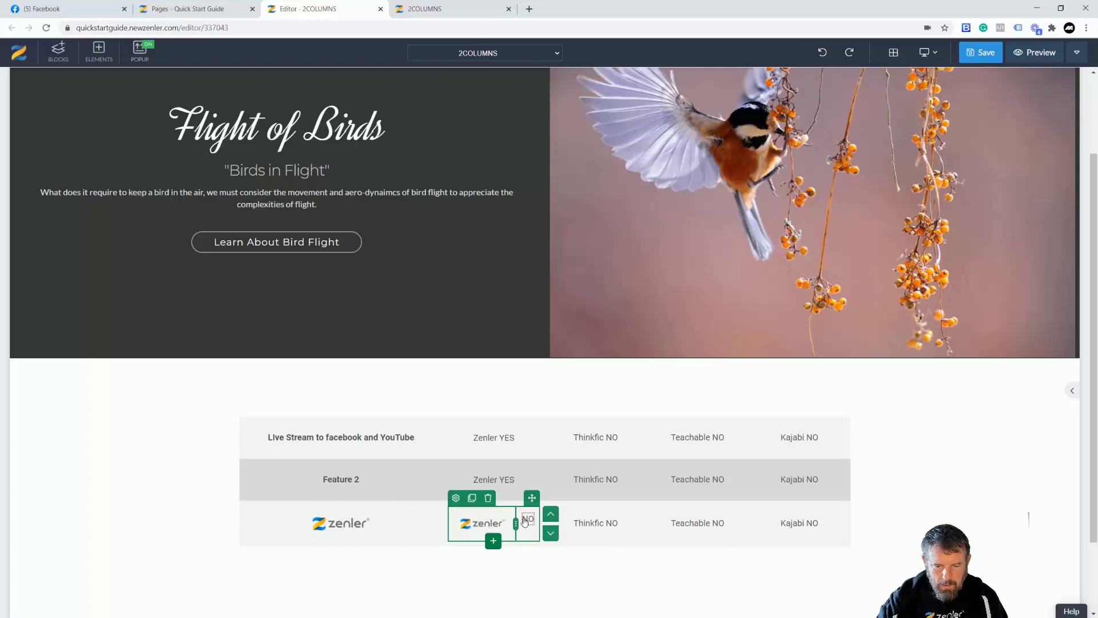
Set the line height of the "NO" text beside the nested Zenler logo to 33 px and save the page
{"action": "left_click", "coordinate": [527, 521]}
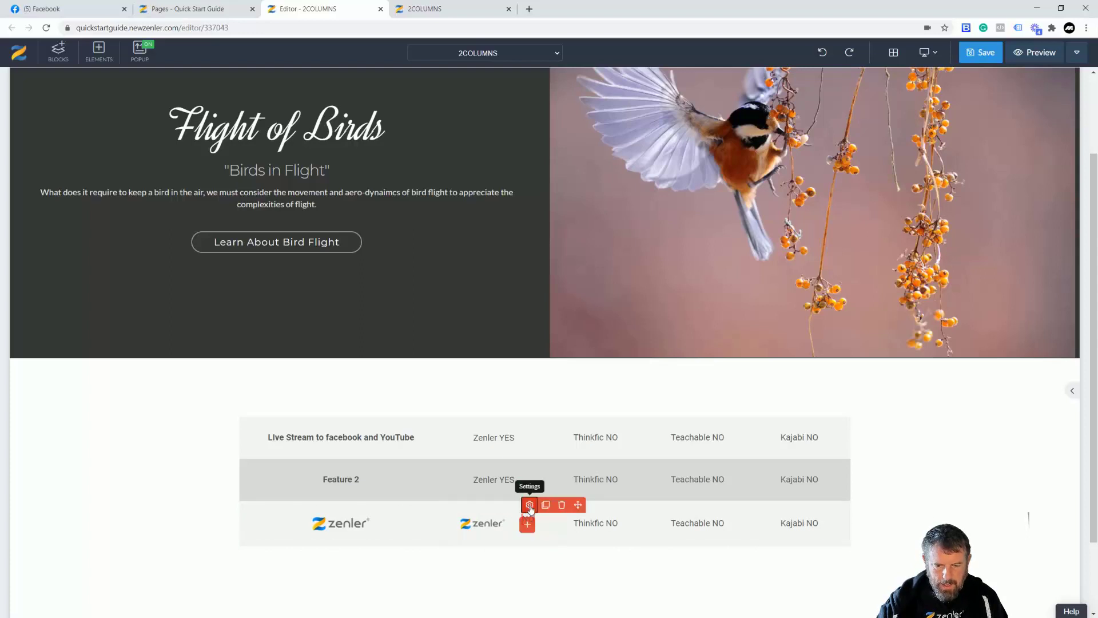
{"action": "left_click", "coordinate": [530, 504]}
{"action": "left_click", "coordinate": [1061, 576]}
{"action": "left_click", "coordinate": [1062, 576]}
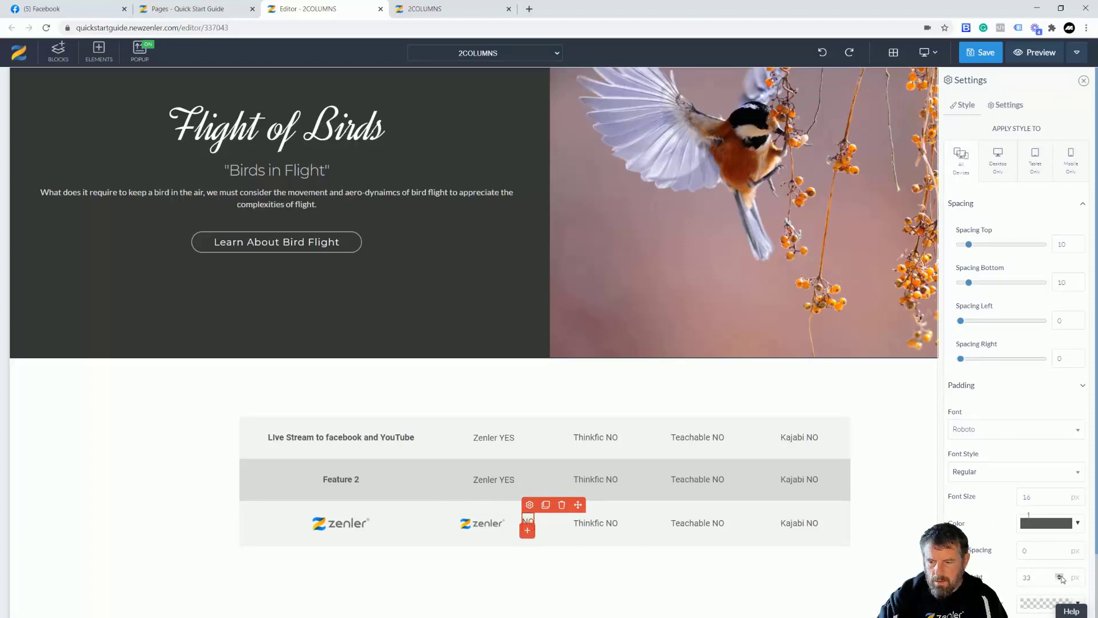
{"action": "left_click", "coordinate": [801, 574]}
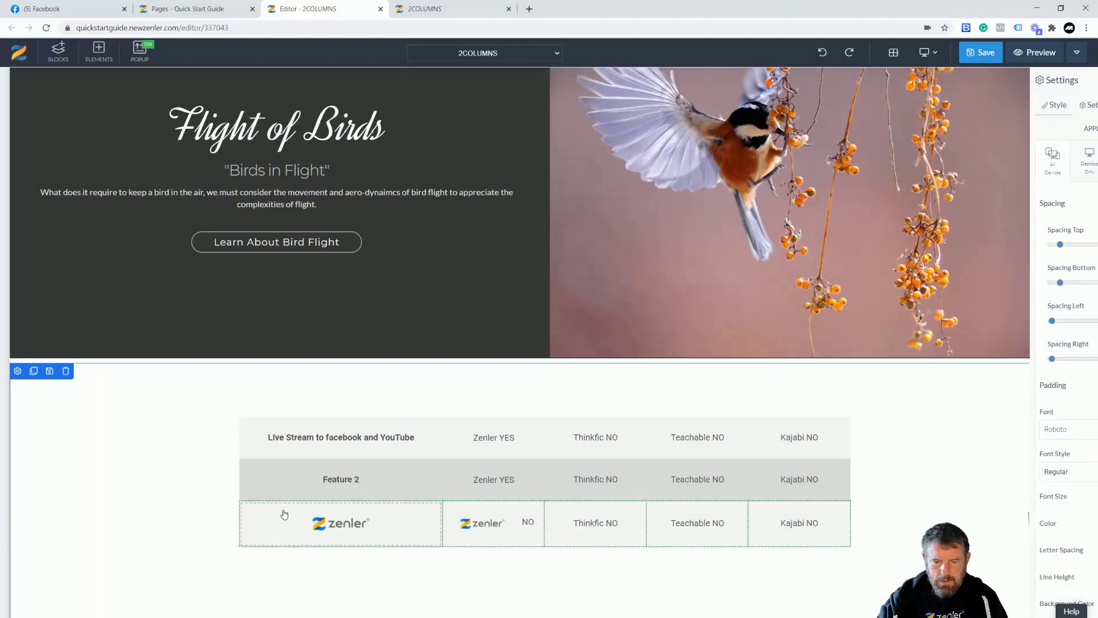
{"action": "left_click", "coordinate": [996, 57]}
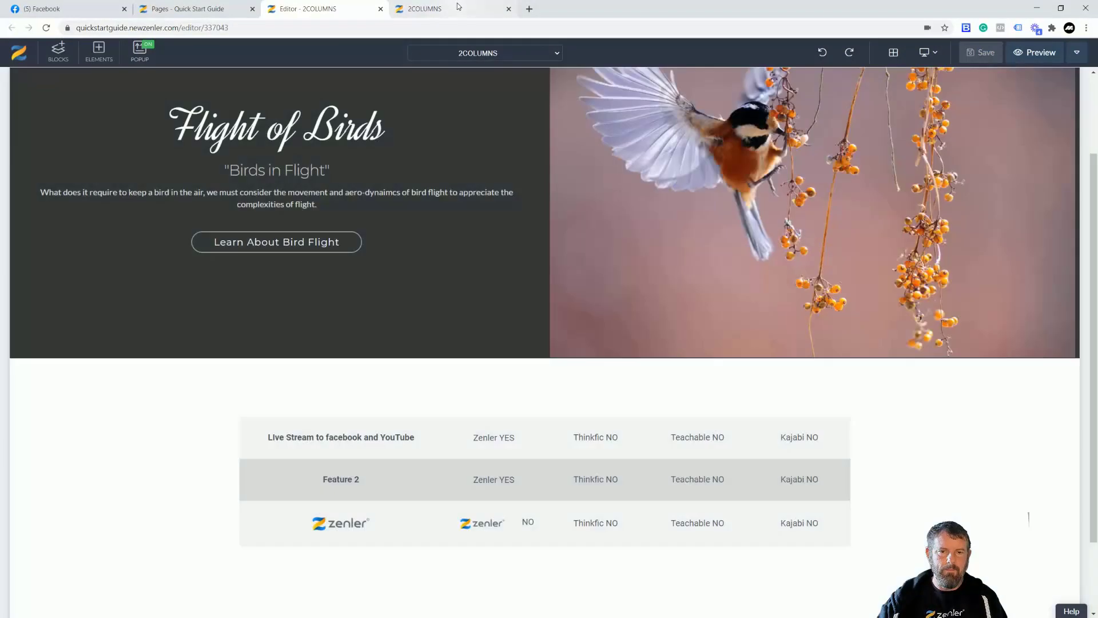
Reload the page preview and check how the third row's nested logo and "NO" text stack at narrow window width
{"action": "left_click", "coordinate": [452, 9]}
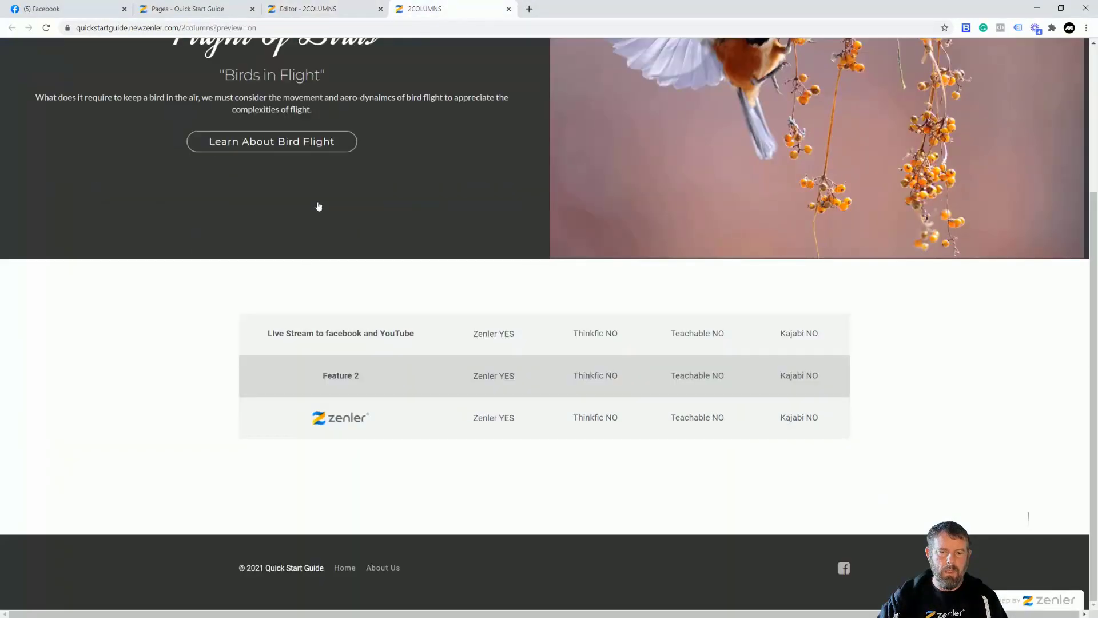
{"action": "left_click", "coordinate": [47, 28]}
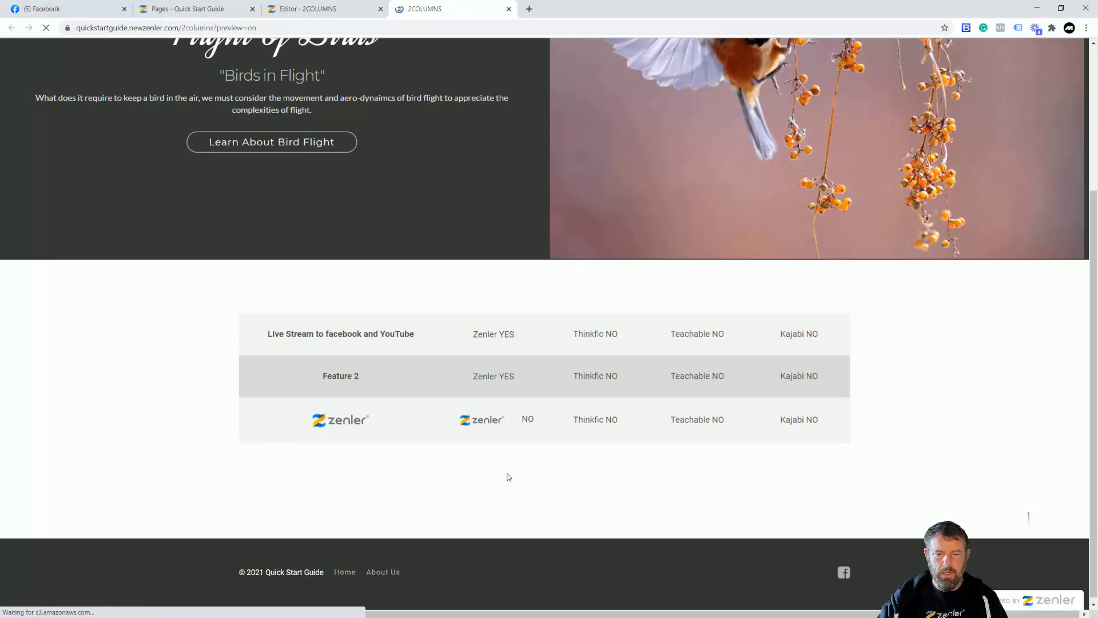
{"action": "left_click", "coordinate": [1061, 8]}
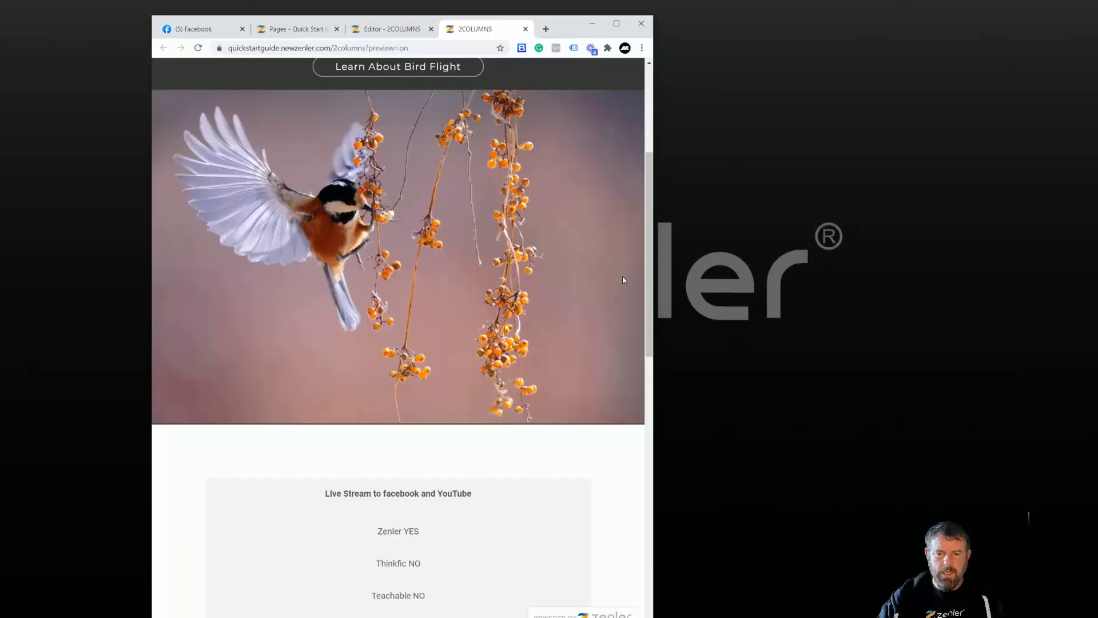
{"action": "left_click_drag", "start_coordinate": [646, 257], "coordinate": [619, 503]}
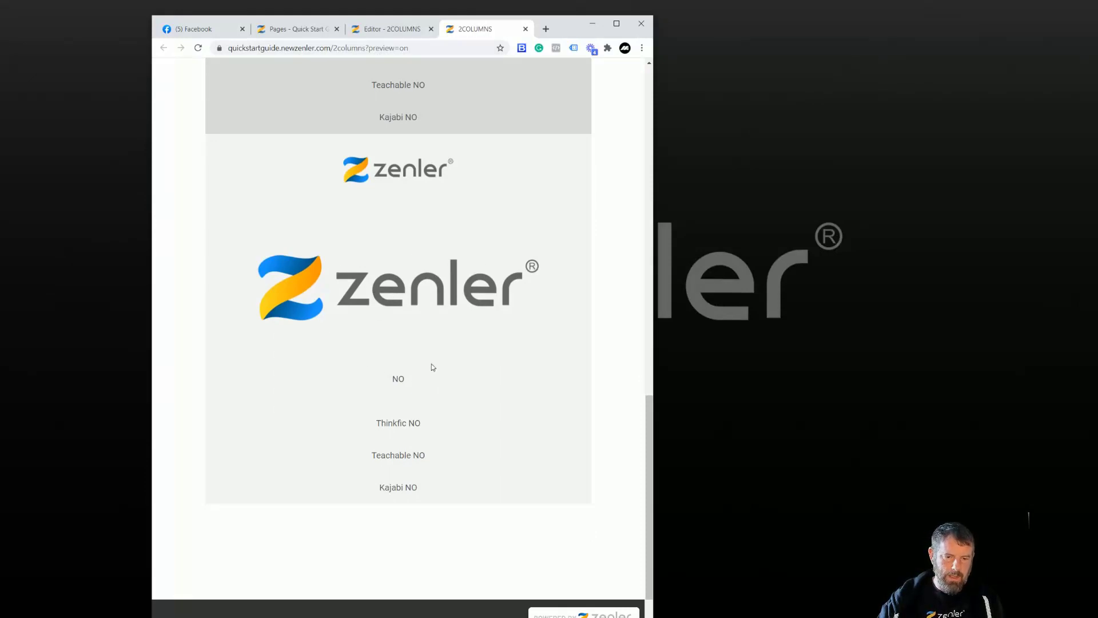
{"action": "left_click", "coordinate": [616, 23]}
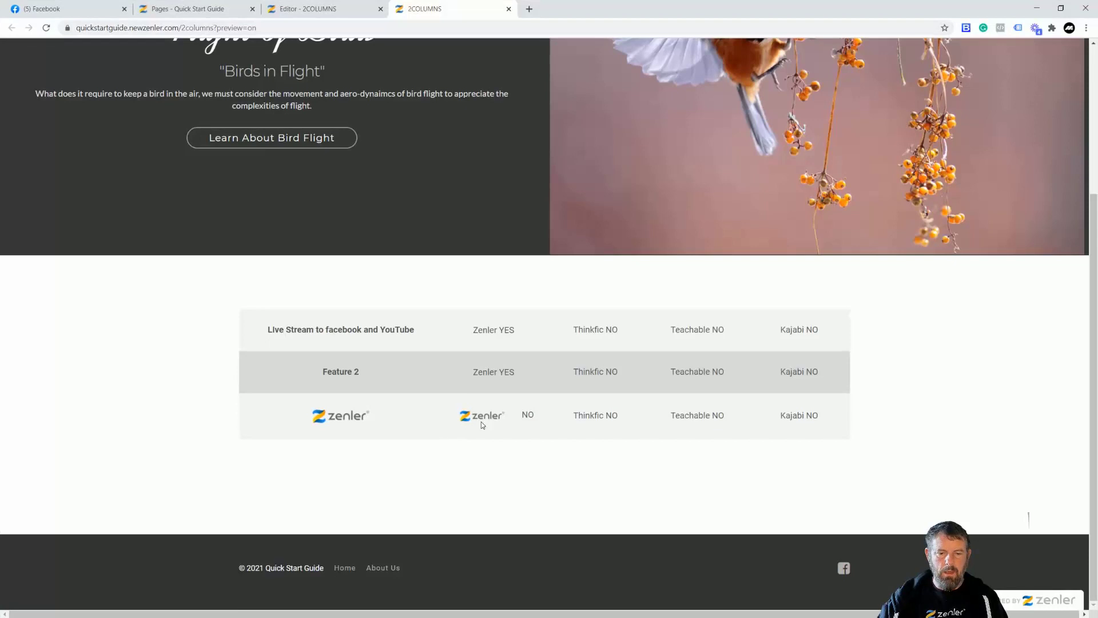
Delete the nested logo and "NO" row from the third matrix row in the page editor
{"action": "left_click", "coordinate": [291, 7]}
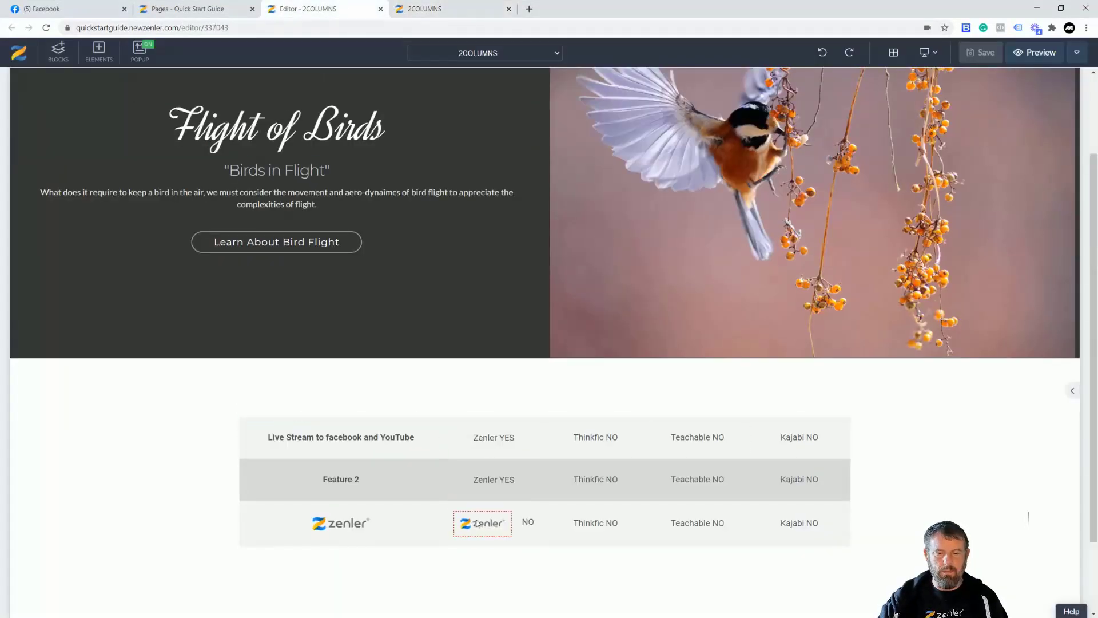
{"action": "left_click", "coordinate": [465, 540]}
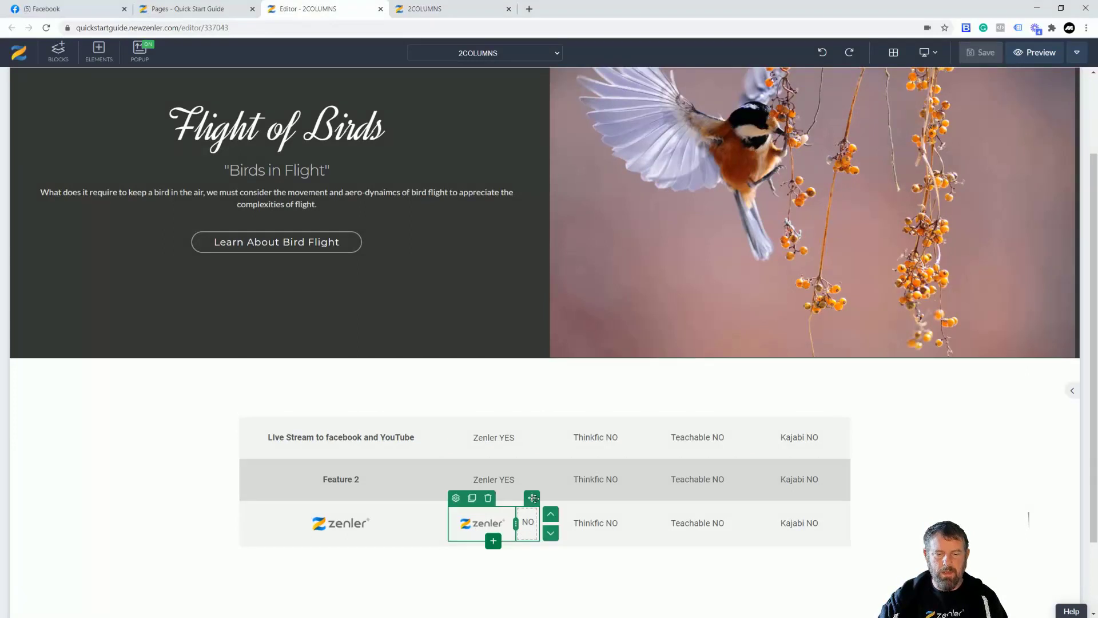
{"action": "left_click", "coordinate": [493, 503]}
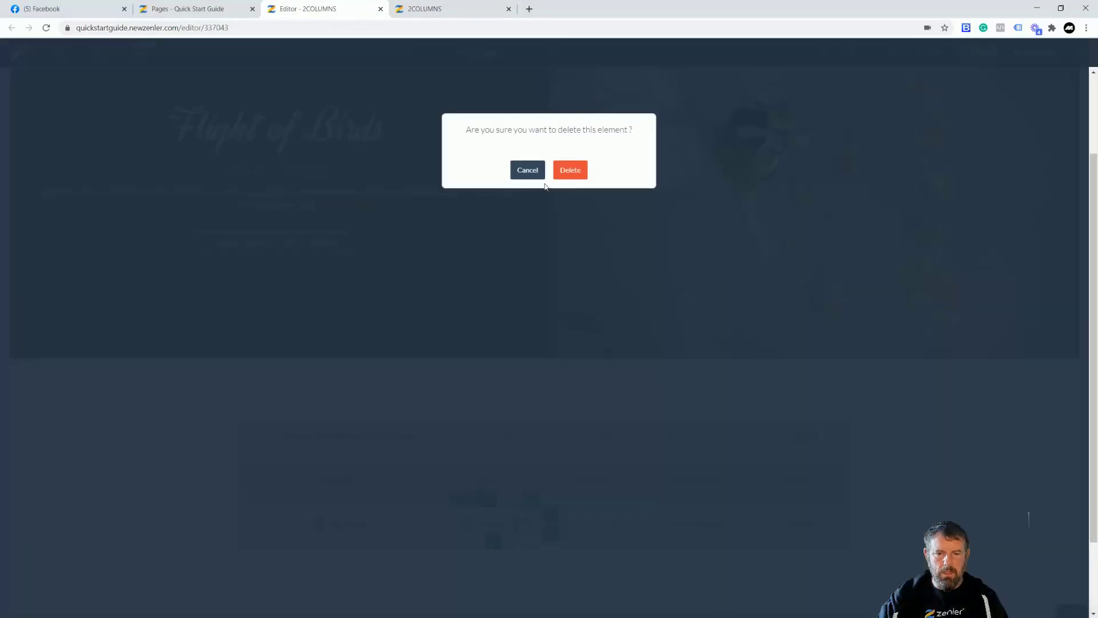
{"action": "left_click", "coordinate": [570, 170]}
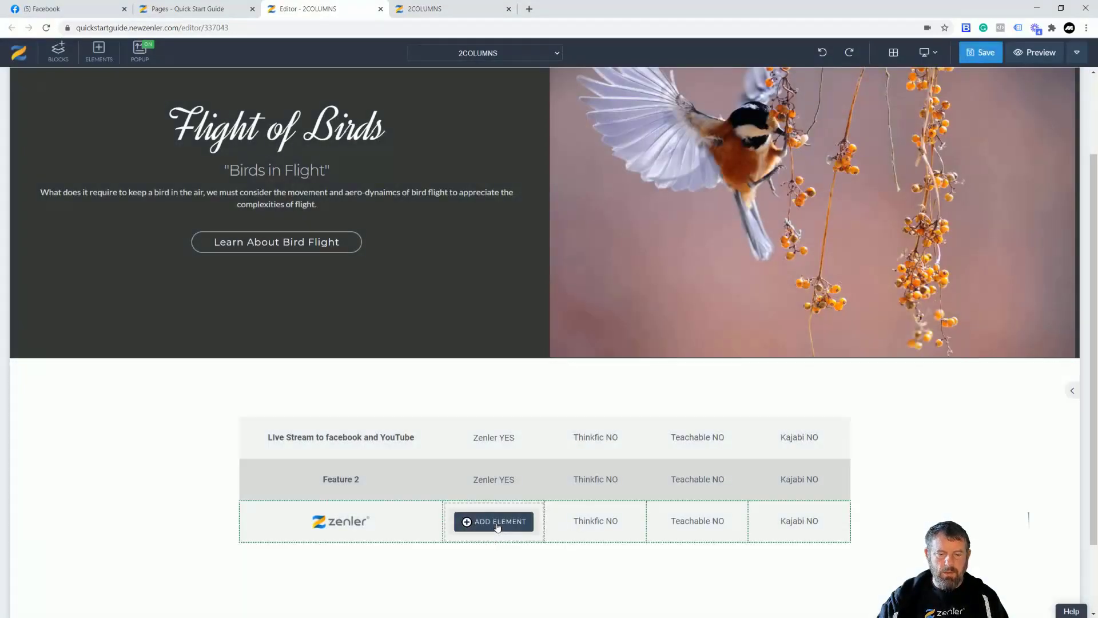
{"action": "left_click", "coordinate": [499, 476]}
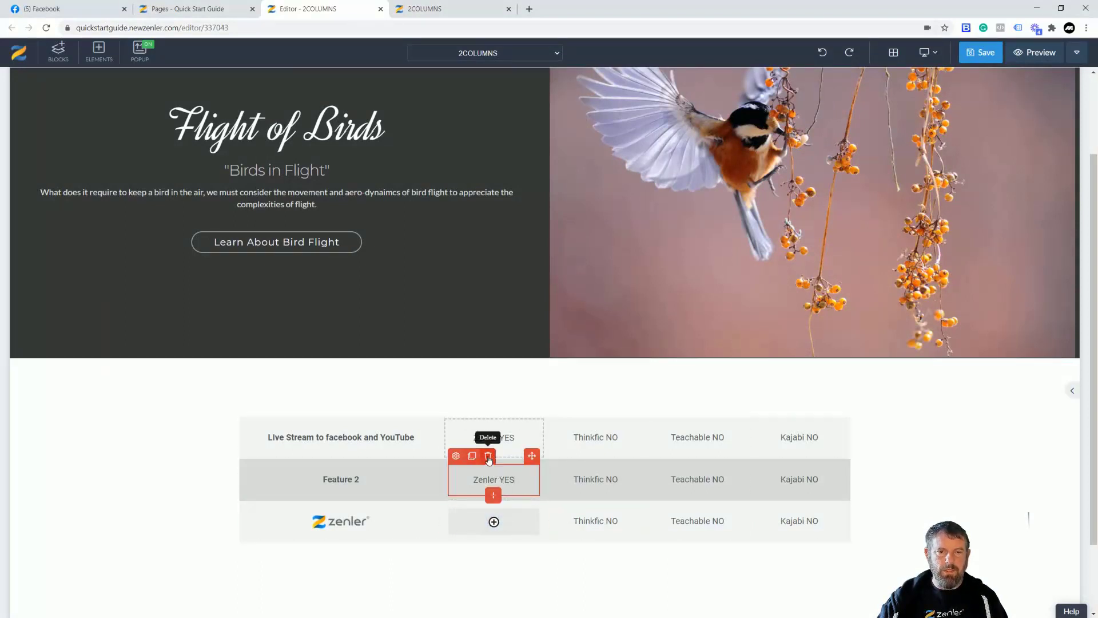
Review the Facebook comparison image and page preview, switch to Photoshop, and compare the full matrix with the compact layout on Layer 2
{"action": "left_click", "coordinate": [63, 9]}
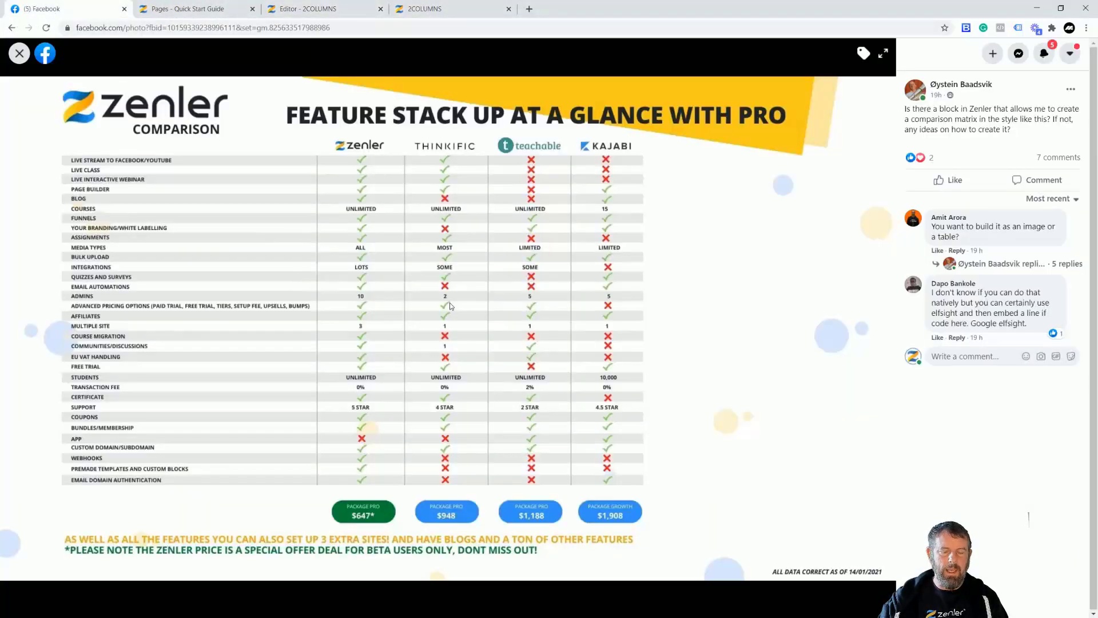
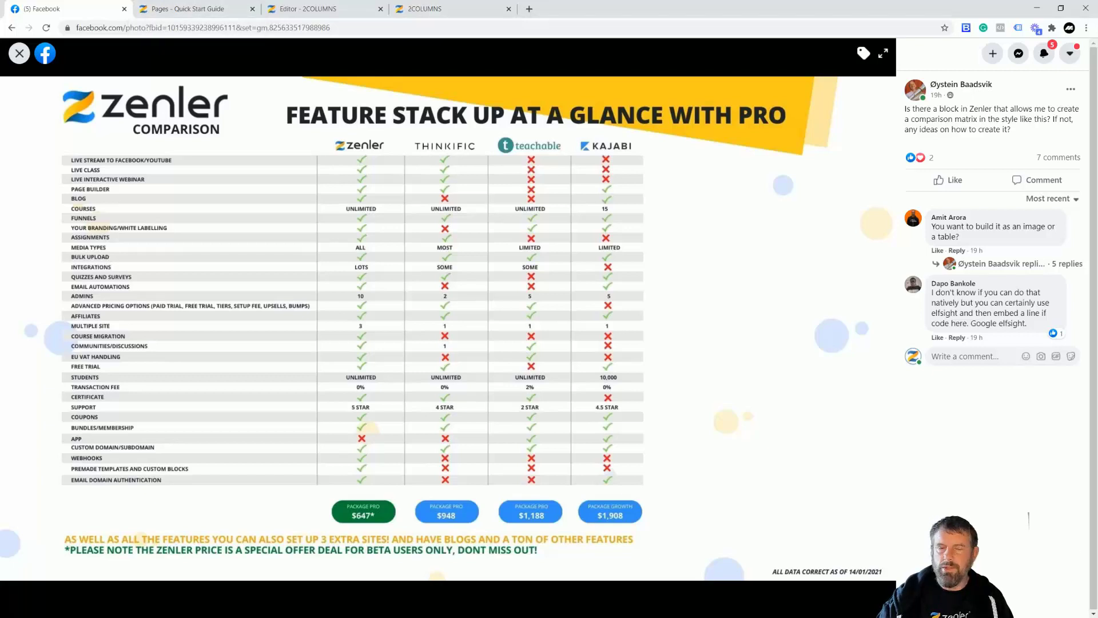
{"action": "left_click", "coordinate": [433, 9]}
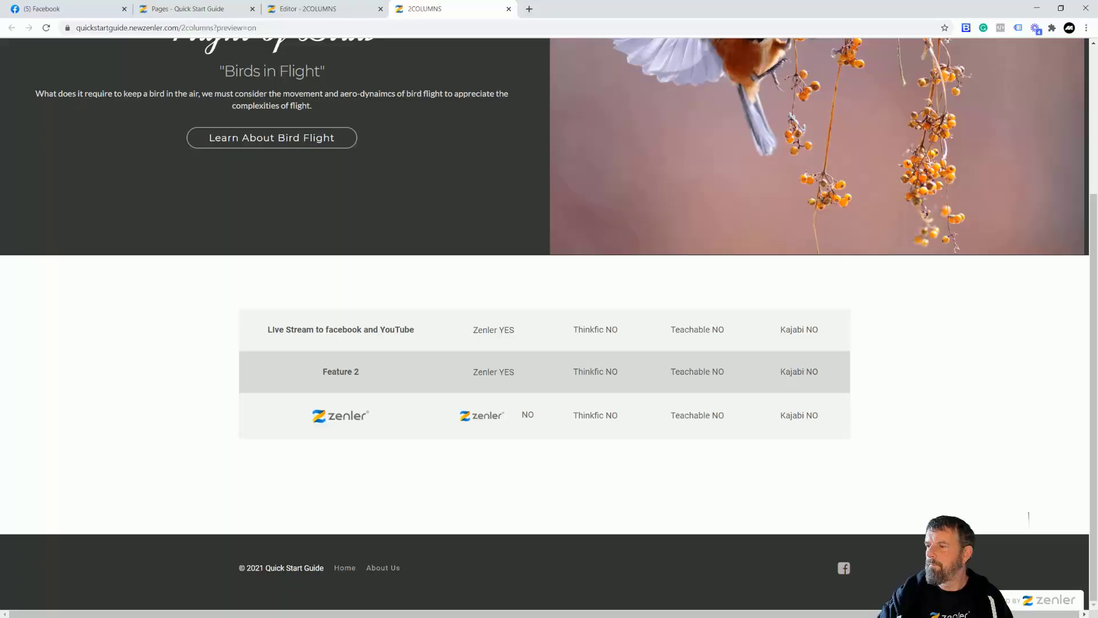
{"action": "key", "text": "alt+Tab"}
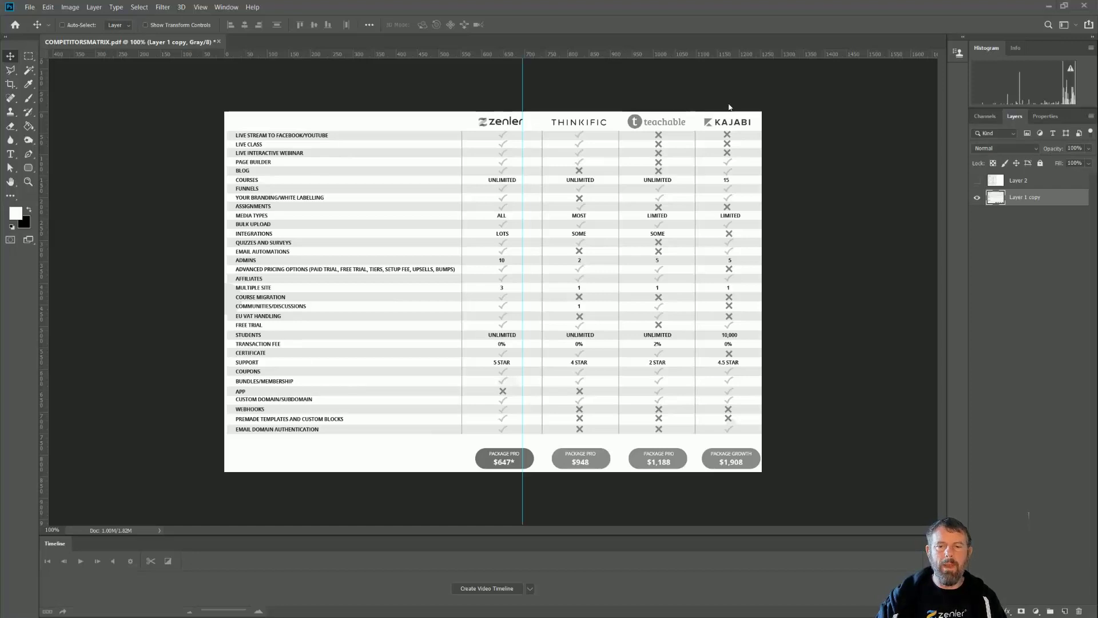
{"action": "left_click", "coordinate": [977, 182]}
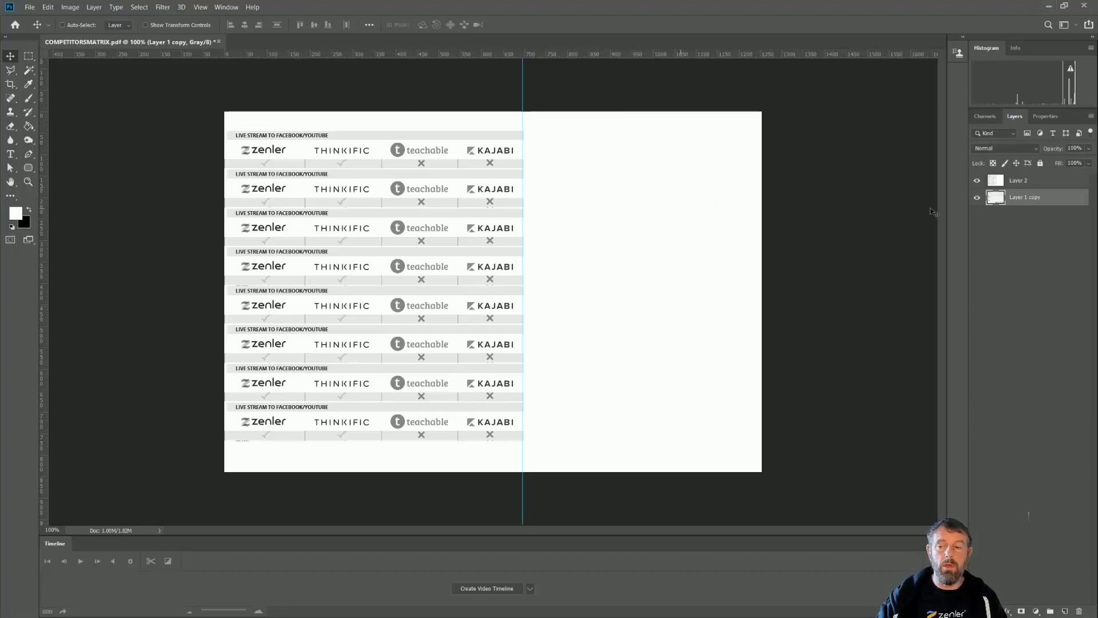
{"action": "left_click", "coordinate": [978, 182]}
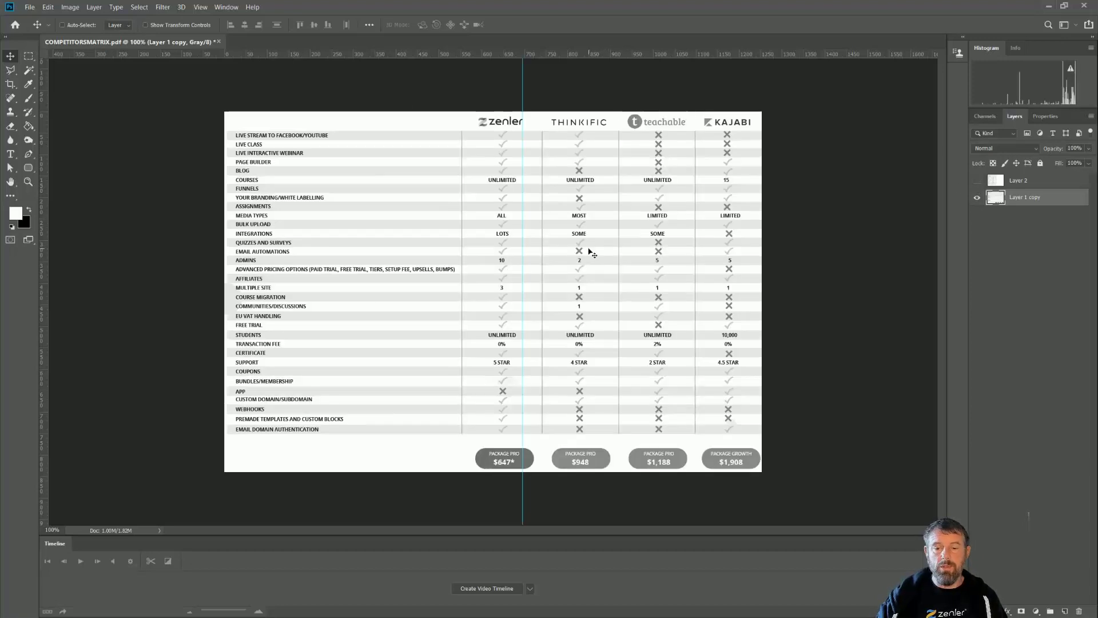
Export the full-width matrix for web as a JPEG named DESKTOPVERSION on the Desktop
{"action": "left_click", "coordinate": [29, 7]}
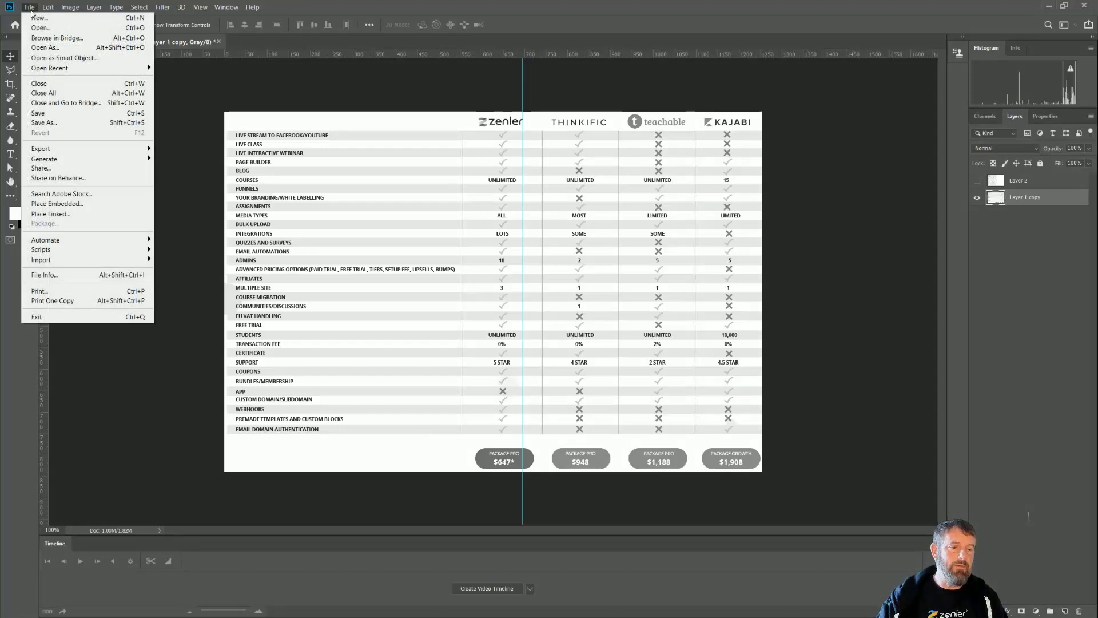
{"action": "mouse_move", "coordinate": [88, 150]}
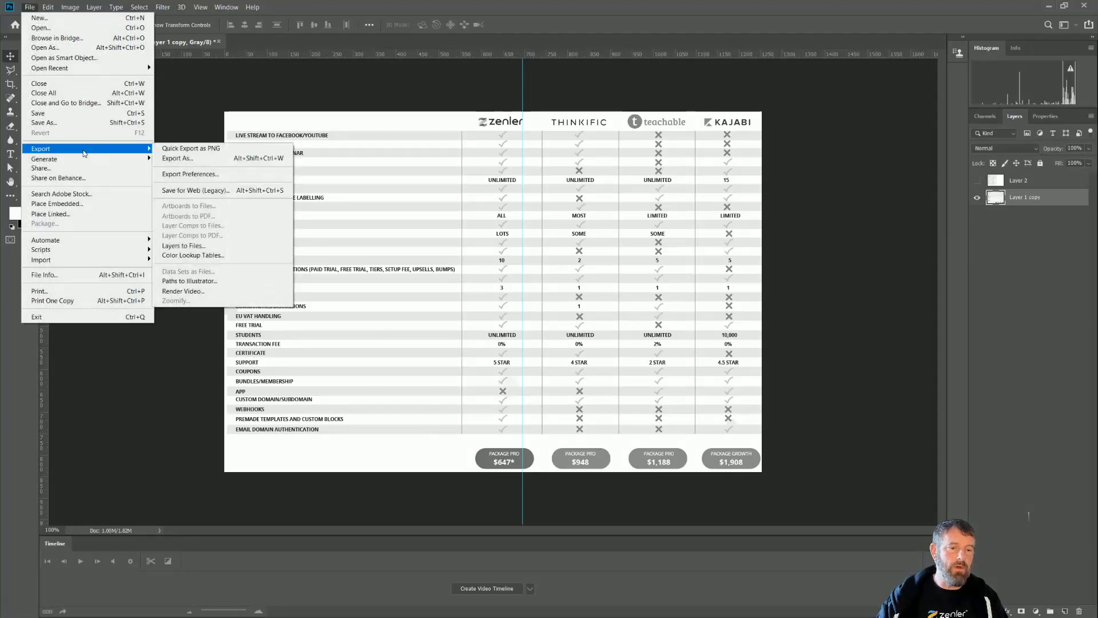
{"action": "left_click", "coordinate": [195, 191]}
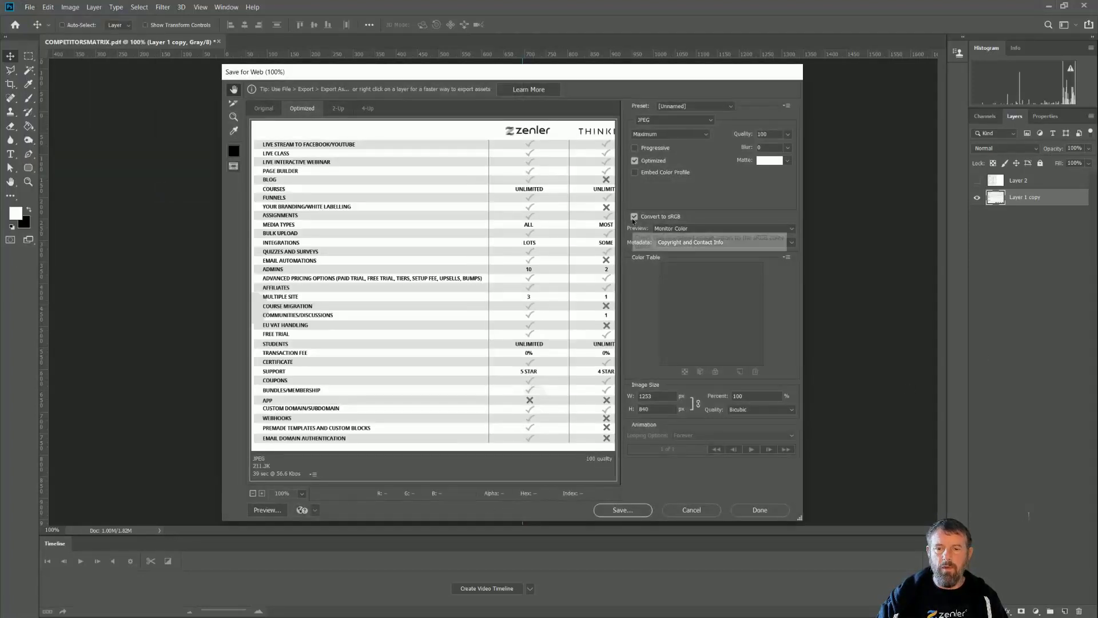
{"action": "left_click", "coordinate": [622, 510]}
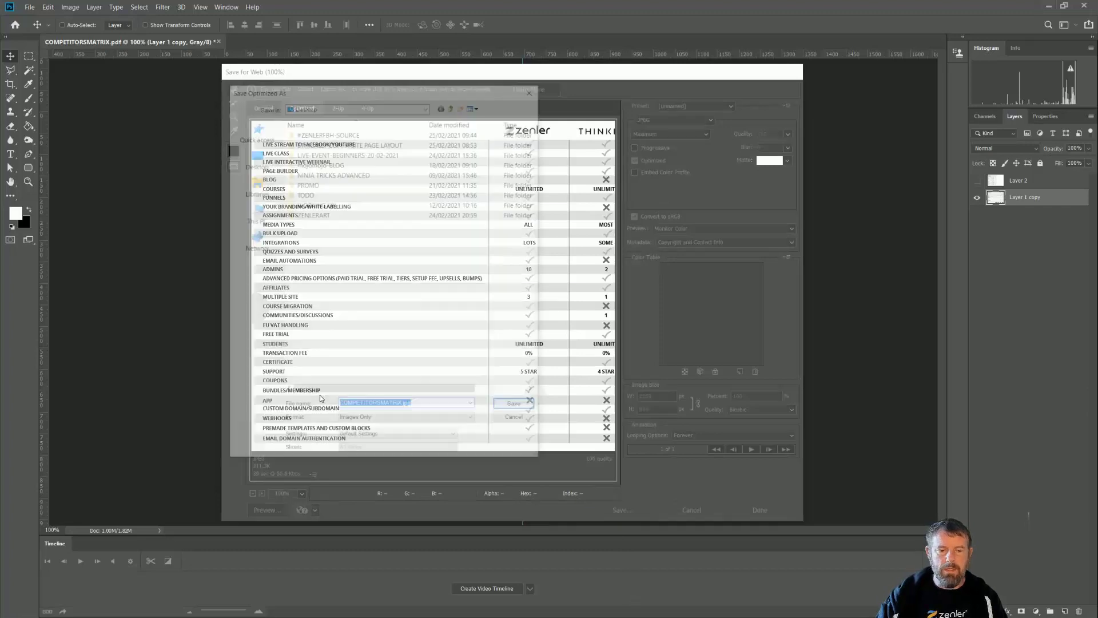
{"action": "type", "text": "DESKTOPVERSION"}
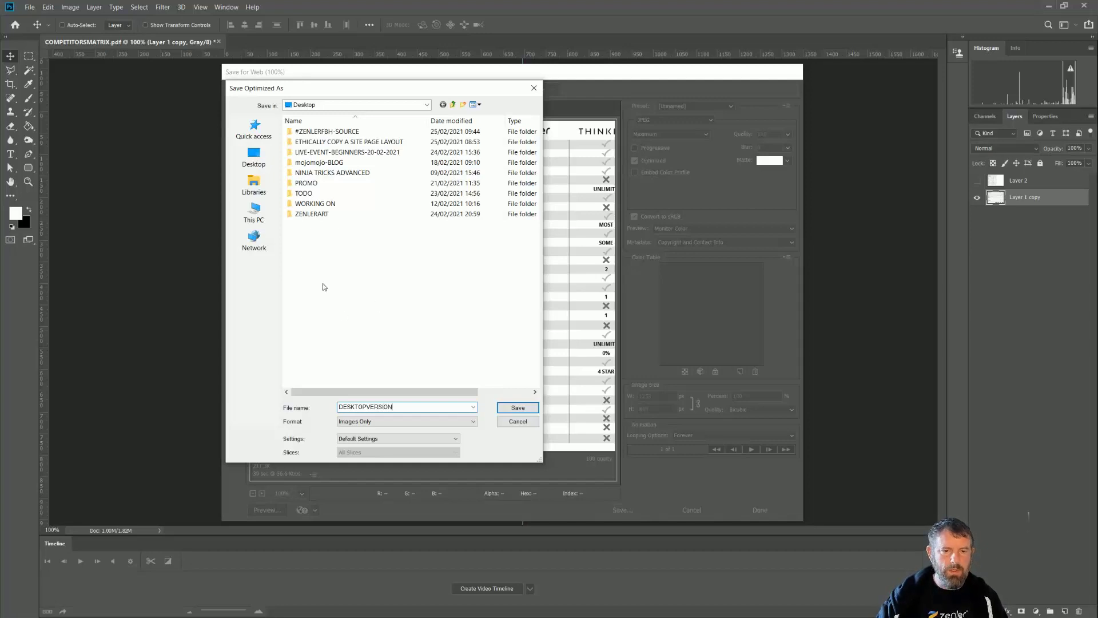
{"action": "left_click", "coordinate": [518, 408]}
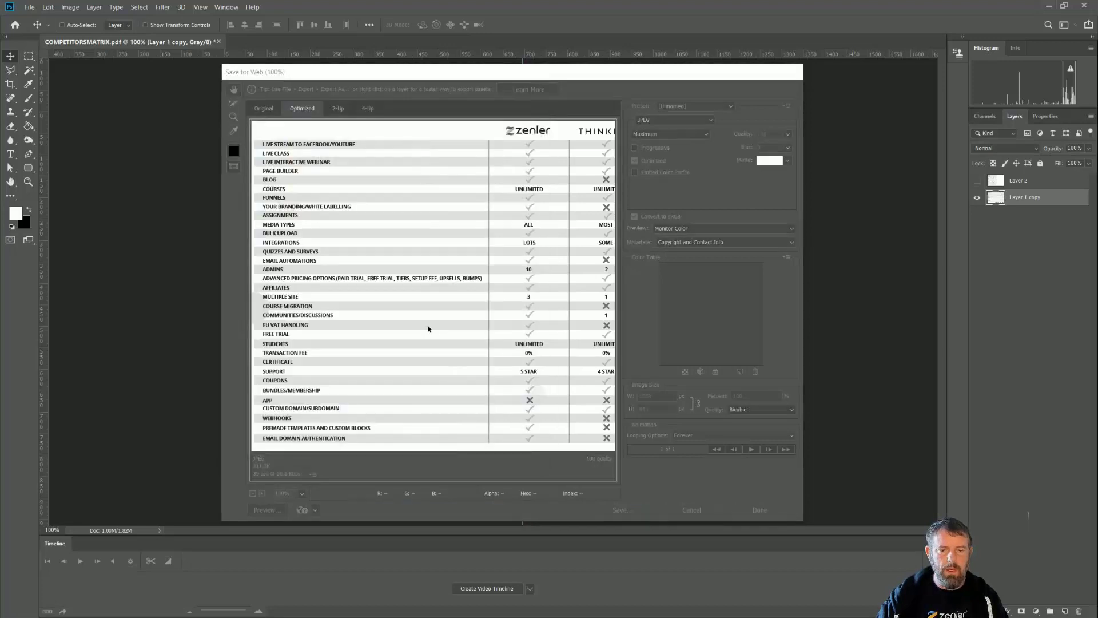
Hide Layer 1 copy, show and select Layer 2, and crop away the blank canvas beyond the vertical guide
{"action": "left_click", "coordinate": [977, 197]}
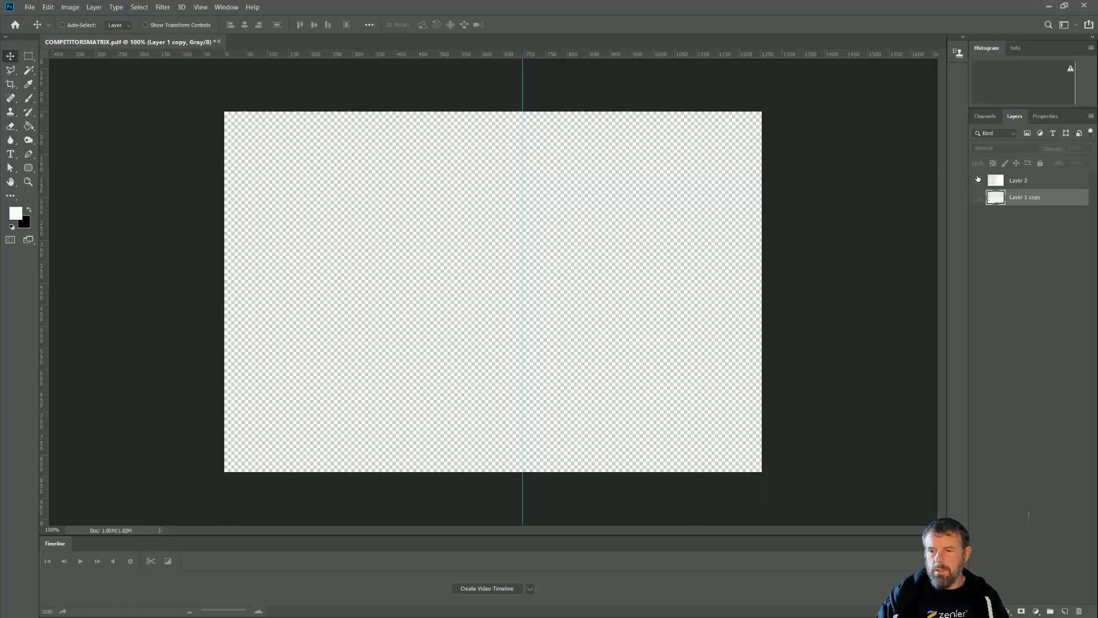
{"action": "left_click", "coordinate": [977, 180]}
{"action": "left_click", "coordinate": [1023, 180]}
{"action": "key", "text": "c"}
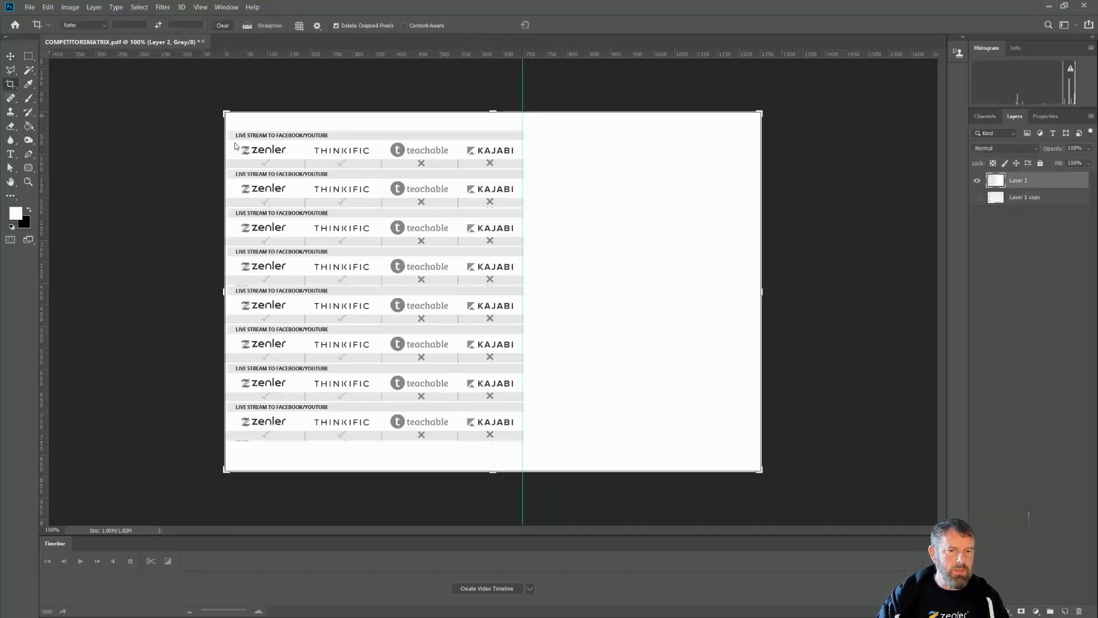
{"action": "left_click_drag", "start_coordinate": [761, 291], "coordinate": [642, 293]}
{"action": "key", "text": "Return"}
Export the cropped compact matrix for web as a JPEG named TABLETVERSION on the Desktop
{"action": "left_click", "coordinate": [33, 7]}
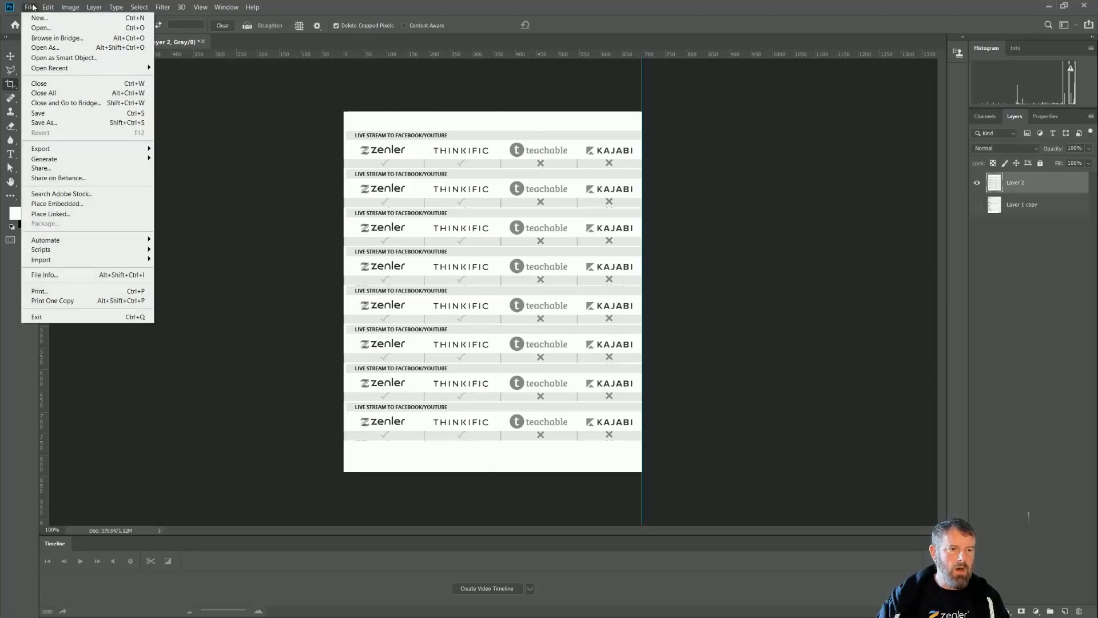
{"action": "mouse_move", "coordinate": [51, 150]}
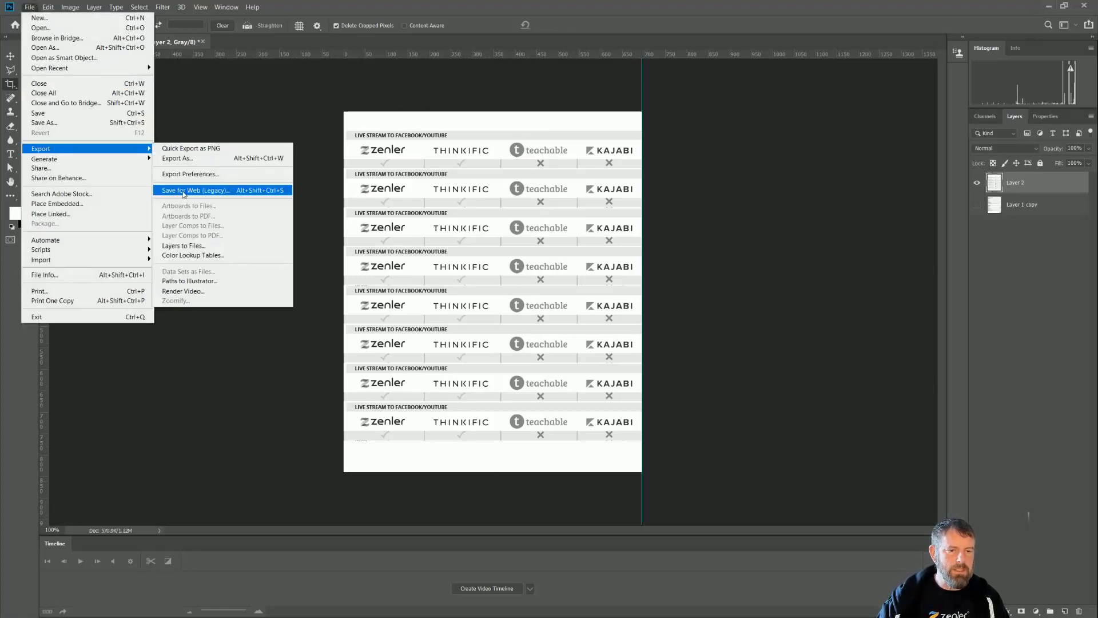
{"action": "left_click", "coordinate": [189, 191]}
{"action": "left_click", "coordinate": [620, 513]}
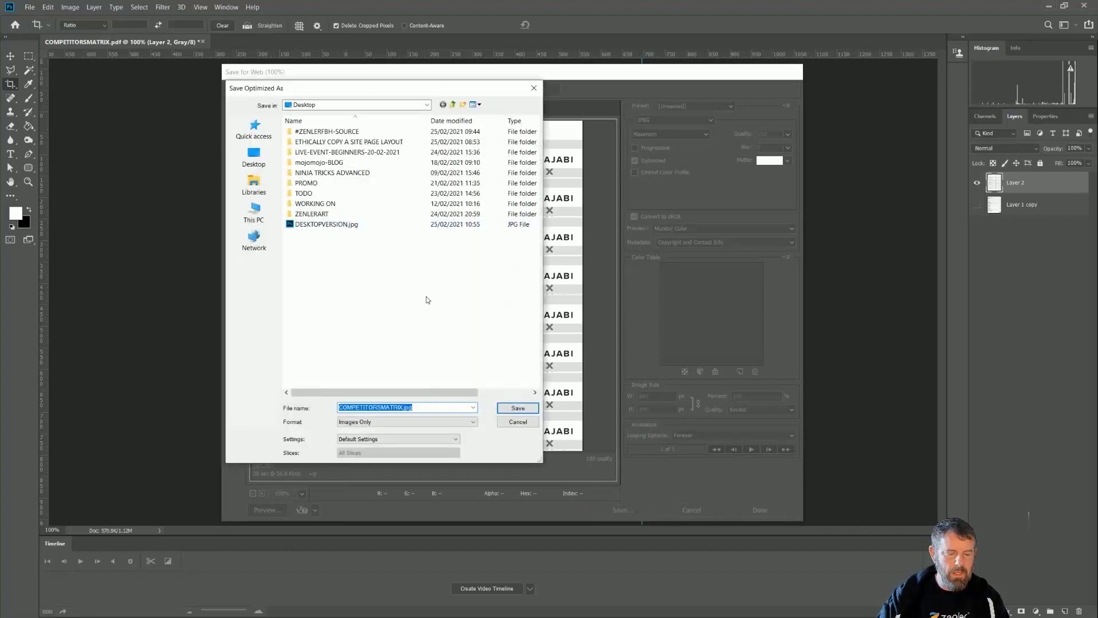
{"action": "type", "text": "TABLETVERSION"}
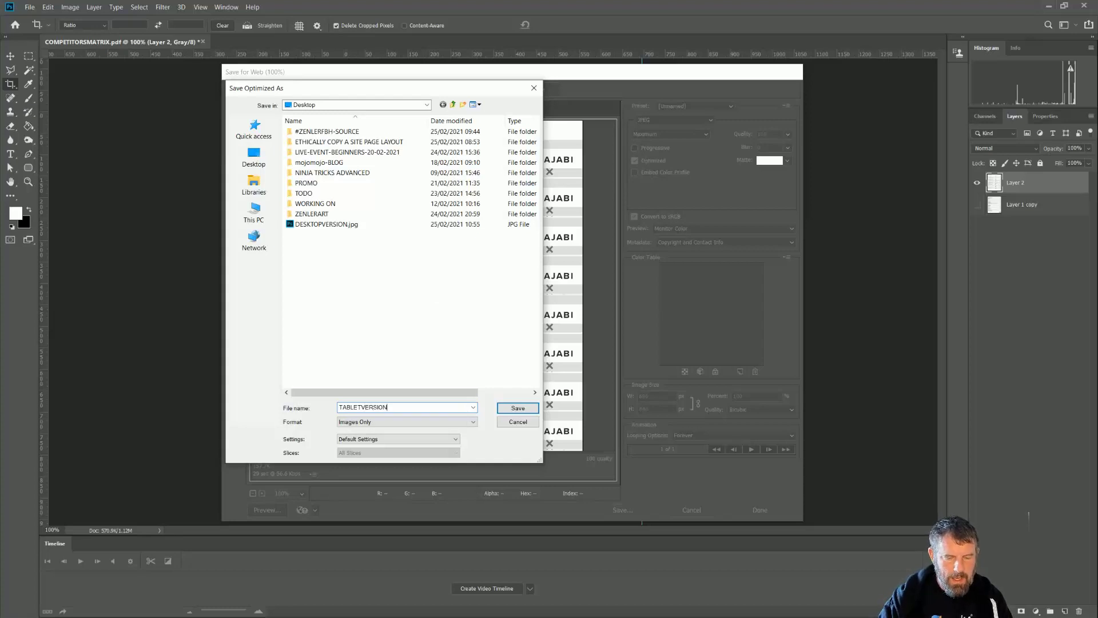
{"action": "left_click", "coordinate": [517, 408]}
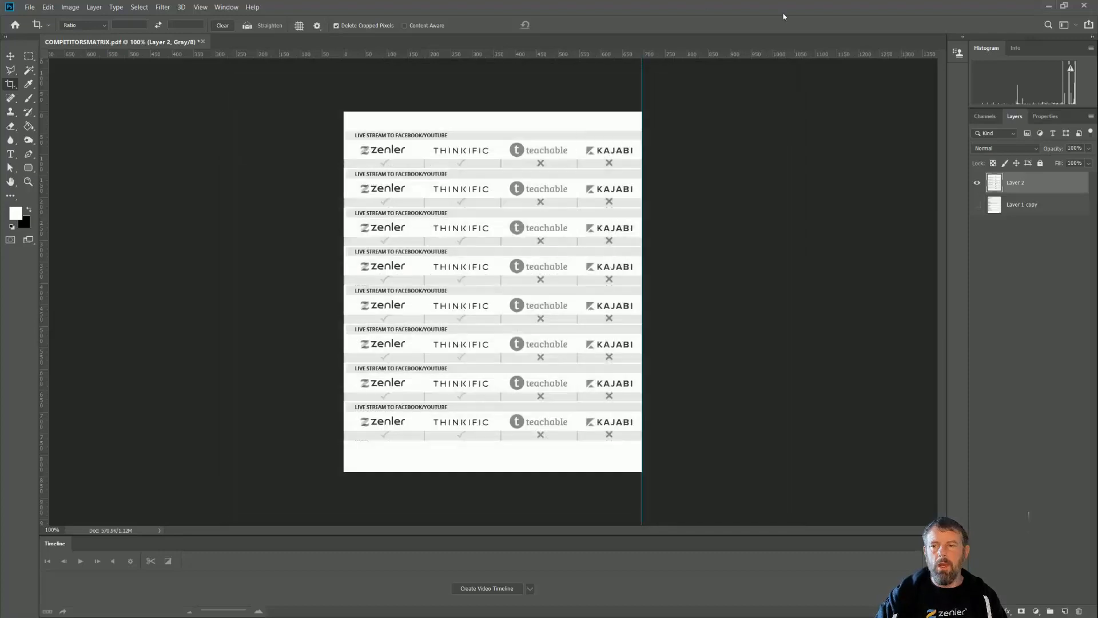
Minimise Photoshop and switch to the Zenler site's Pages list in the browser
{"action": "left_click", "coordinate": [1048, 6]}
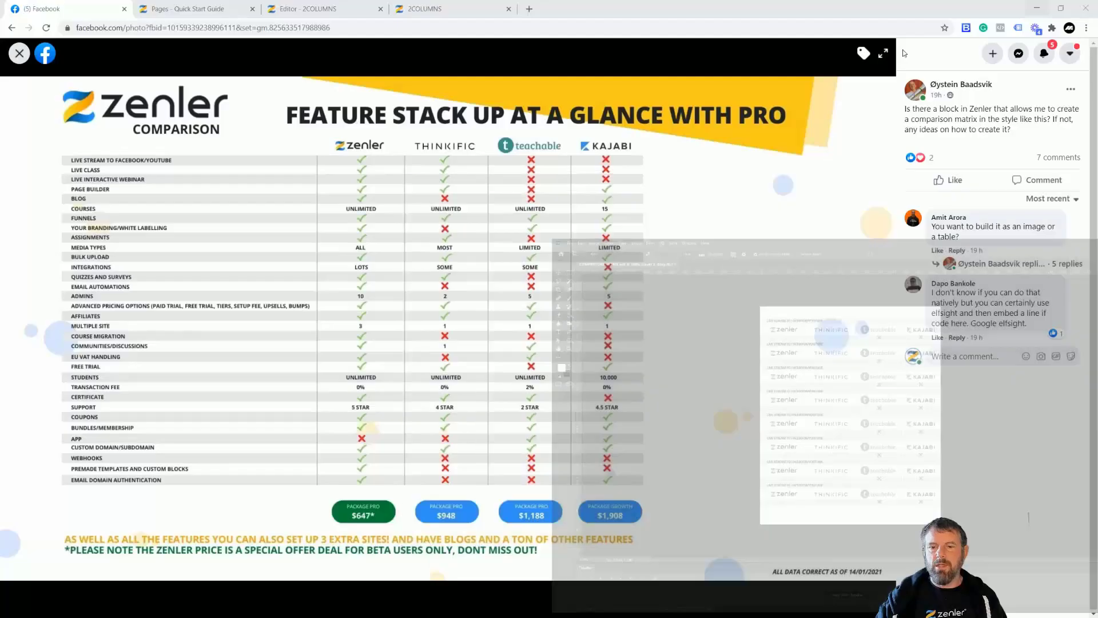
{"action": "left_click", "coordinate": [218, 10]}
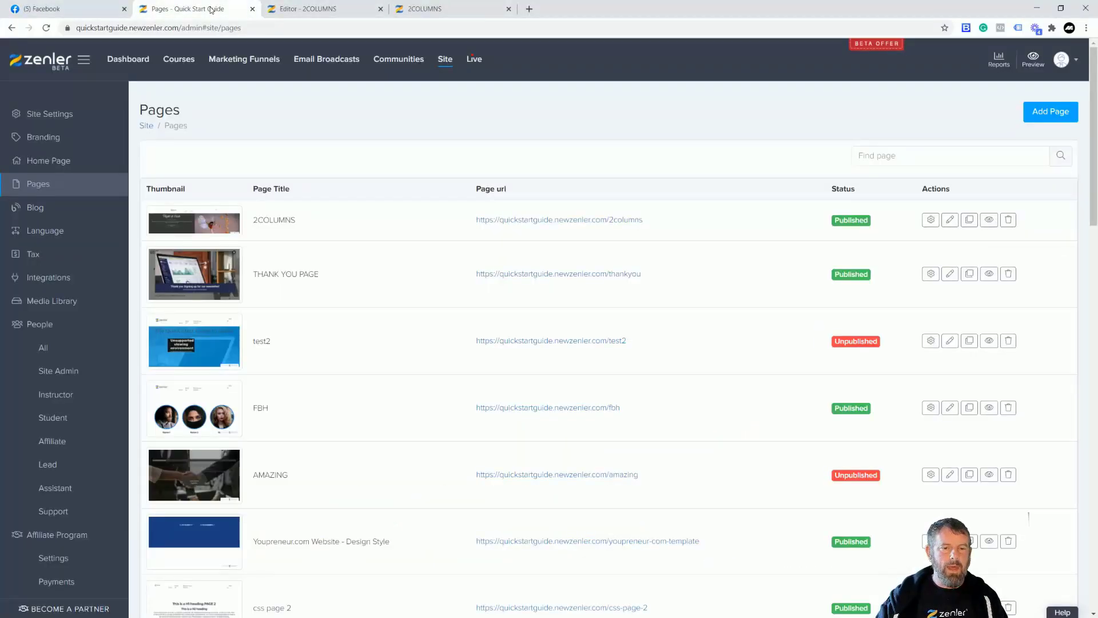
In the 2COLUMNS page editor, add an empty block with a 100% single-column row below the column-based feature table
{"action": "left_click", "coordinate": [291, 8]}
{"action": "scroll", "coordinate": [572, 504], "scroll_direction": "down", "scroll_amount": 2}
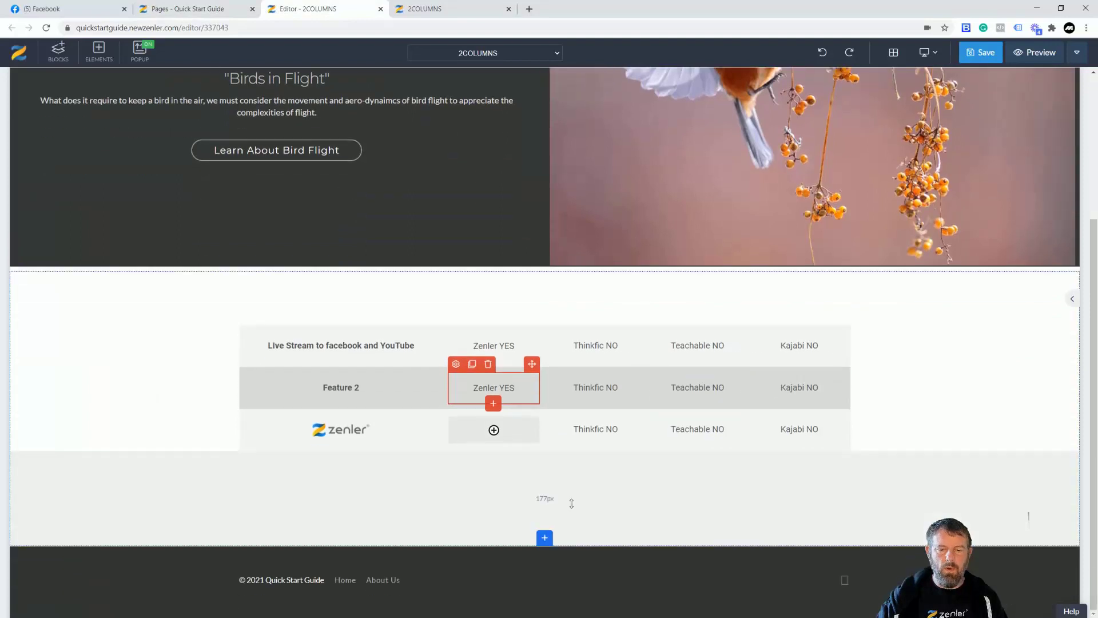
{"action": "left_click", "coordinate": [545, 537]}
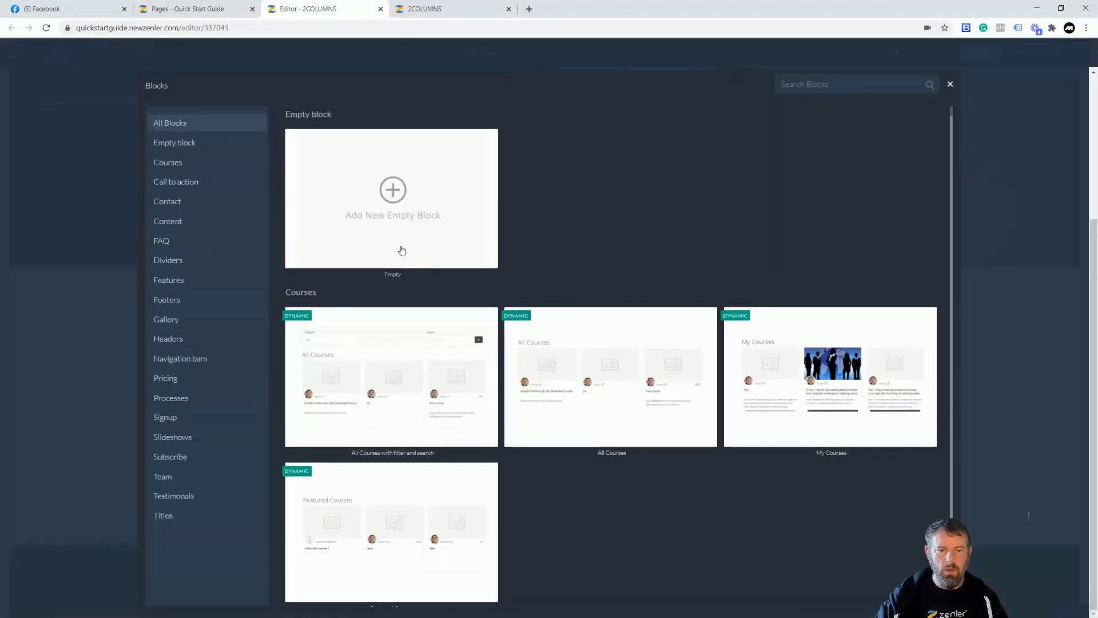
{"action": "left_click", "coordinate": [421, 212]}
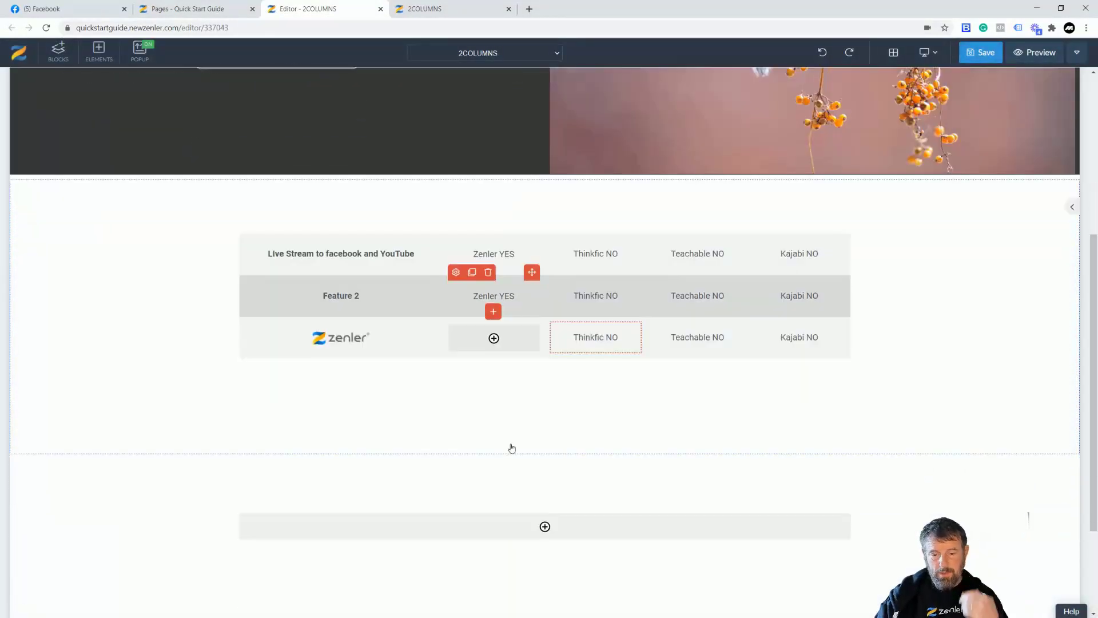
{"action": "left_click", "coordinate": [545, 511]}
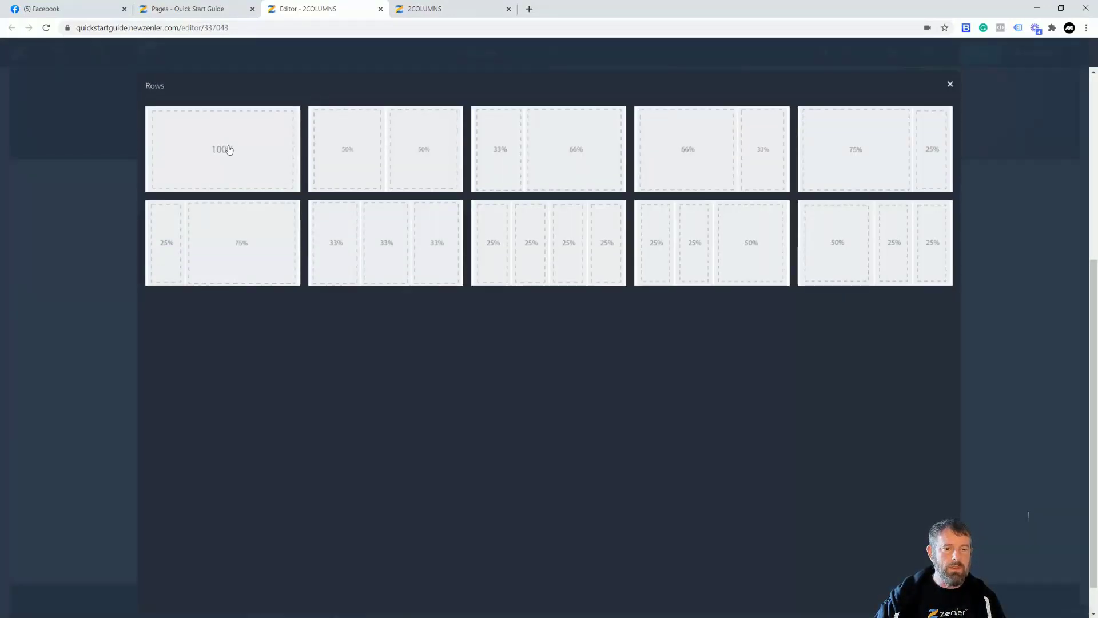
{"action": "scroll", "coordinate": [564, 490], "scroll_direction": "down", "scroll_amount": 1}
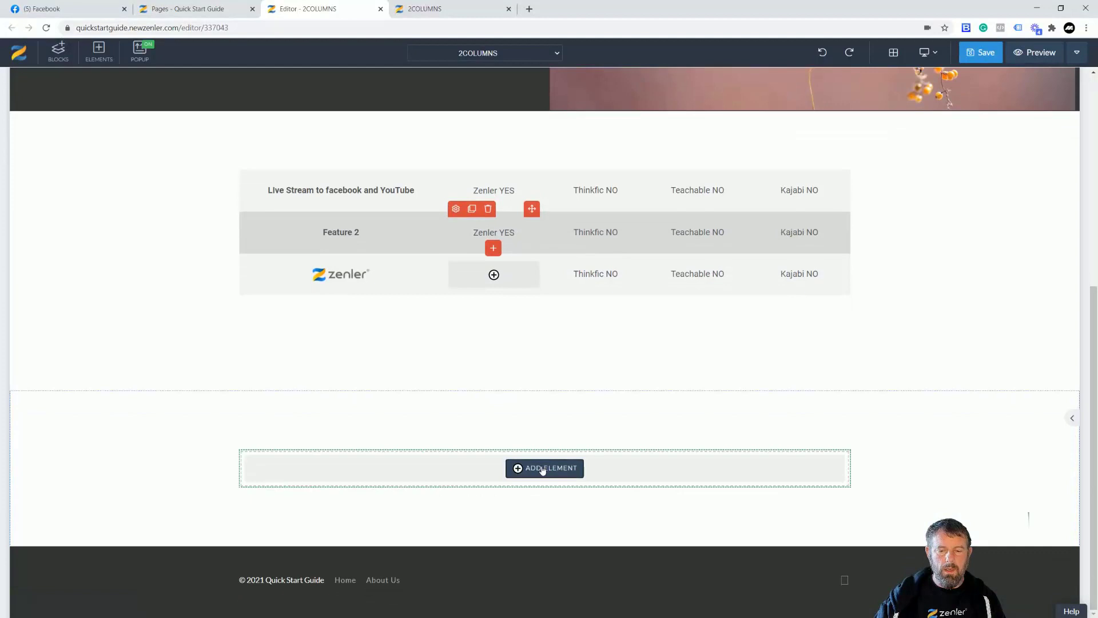
Insert DESKTOPVERSION.jpg from the Desktop as an image element in the new row, uploading it without cropping
{"action": "left_click", "coordinate": [544, 468]}
{"action": "left_click", "coordinate": [168, 226]}
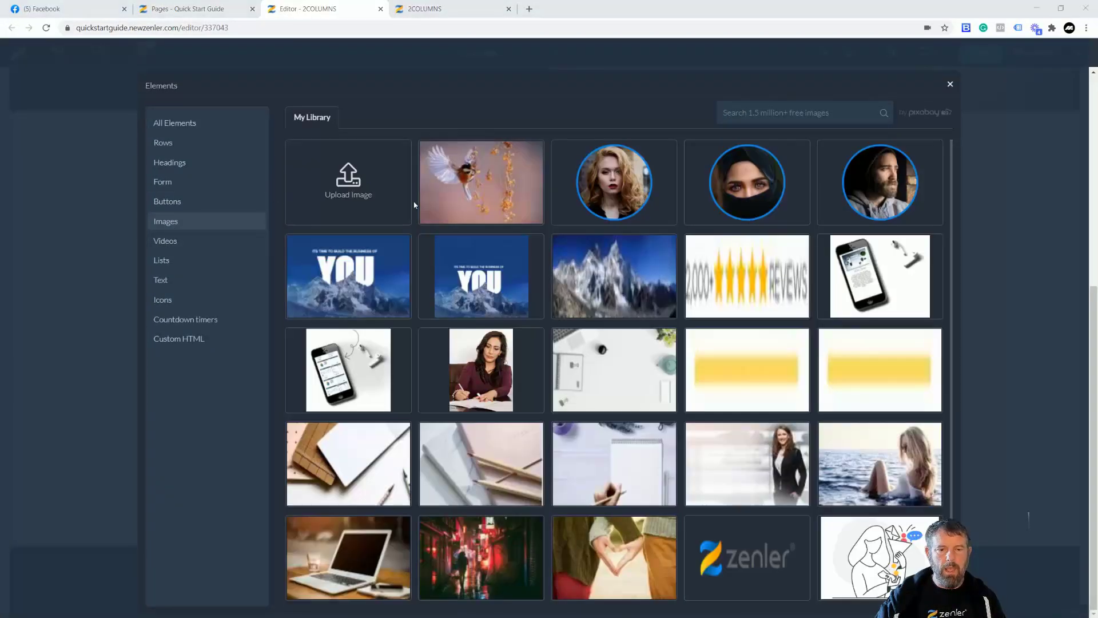
{"action": "left_click", "coordinate": [410, 205]}
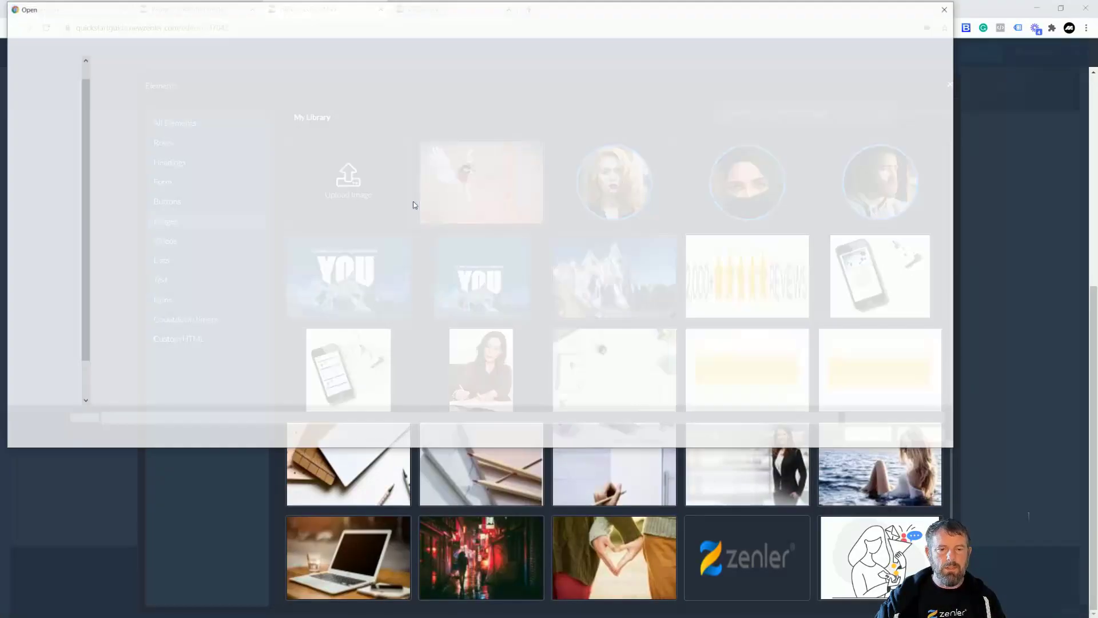
{"action": "left_click", "coordinate": [44, 62]}
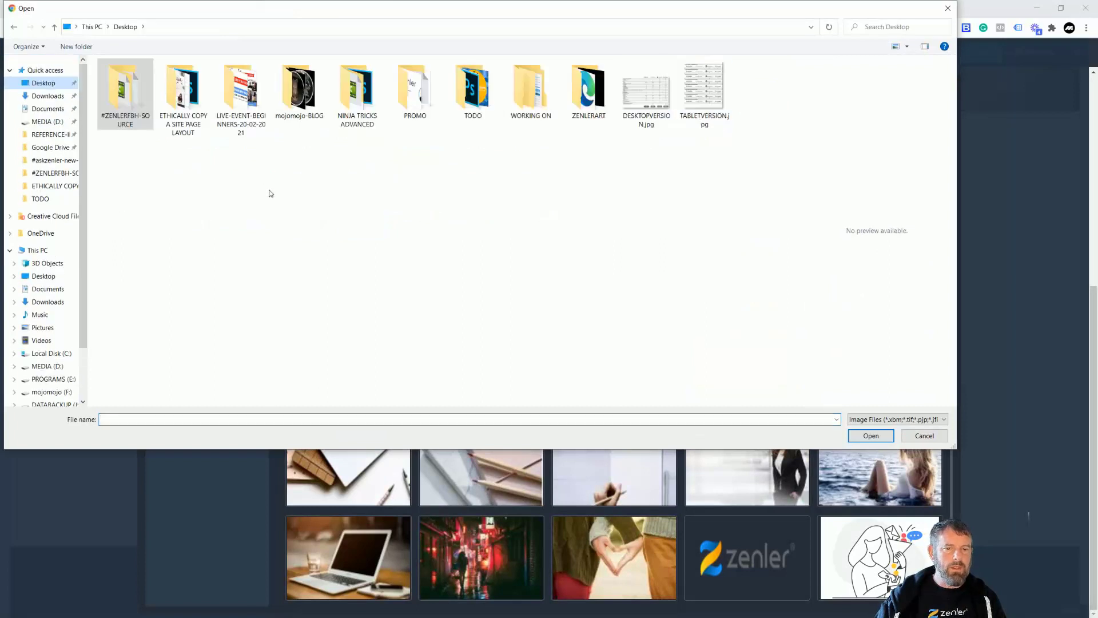
{"action": "left_click", "coordinate": [654, 117]}
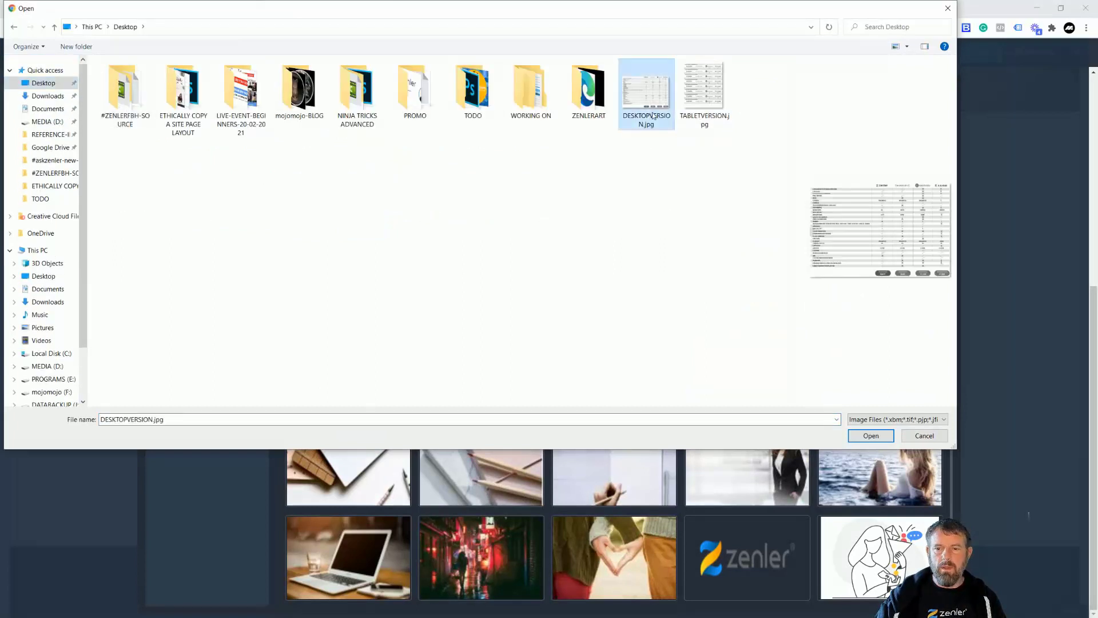
{"action": "left_click", "coordinate": [869, 436]}
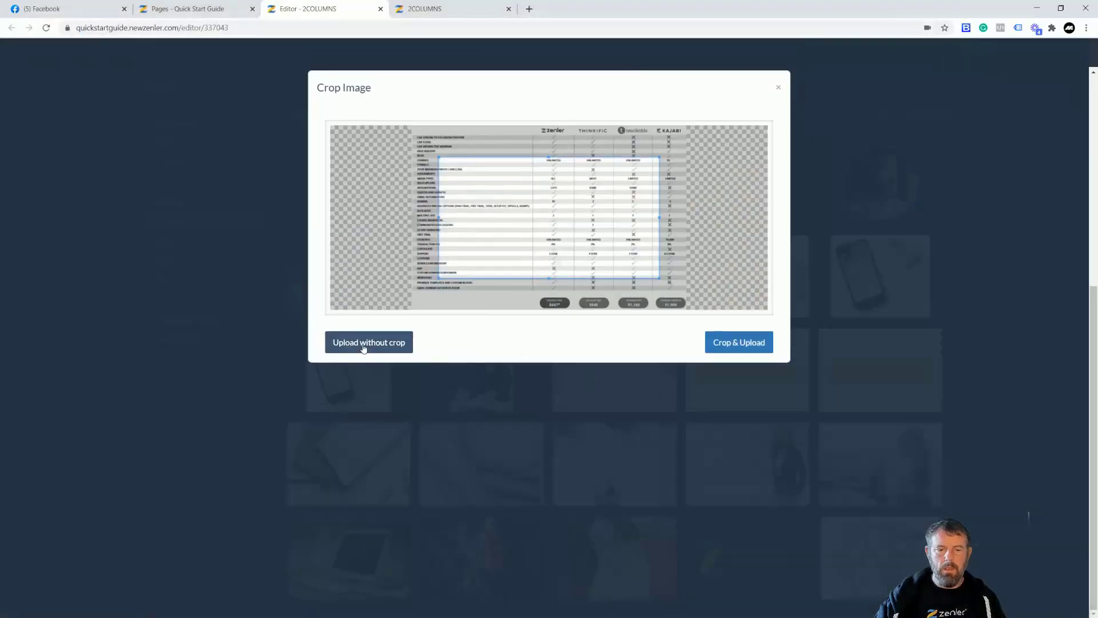
{"action": "left_click", "coordinate": [363, 343]}
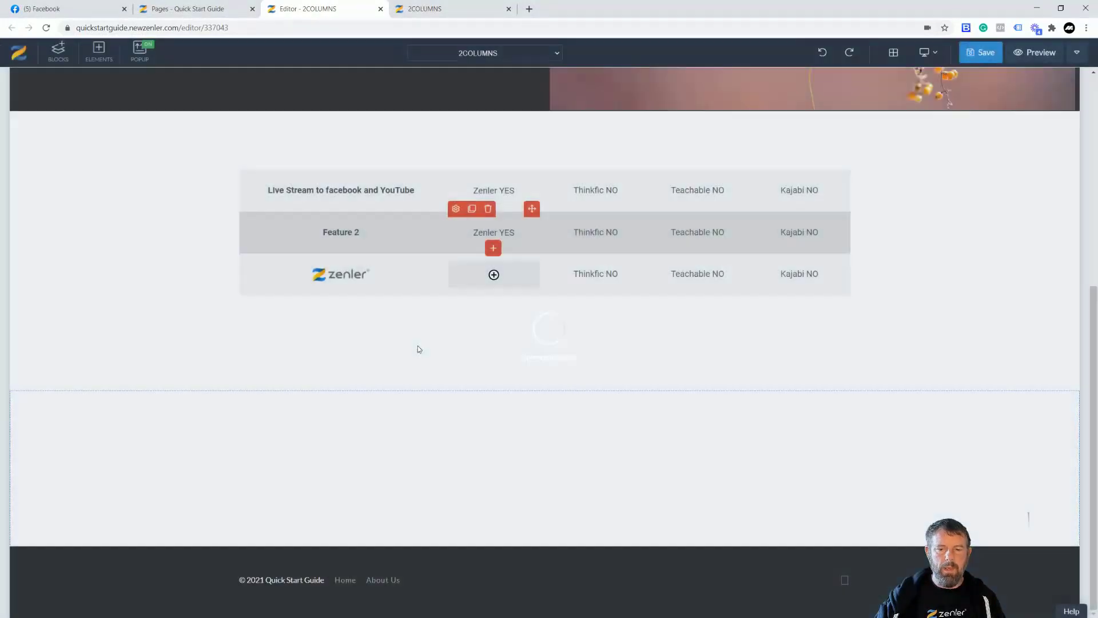
Add another empty block with a 100% single-column row beneath the desktop matrix image
{"action": "scroll", "coordinate": [504, 388], "scroll_direction": "down", "scroll_amount": 6}
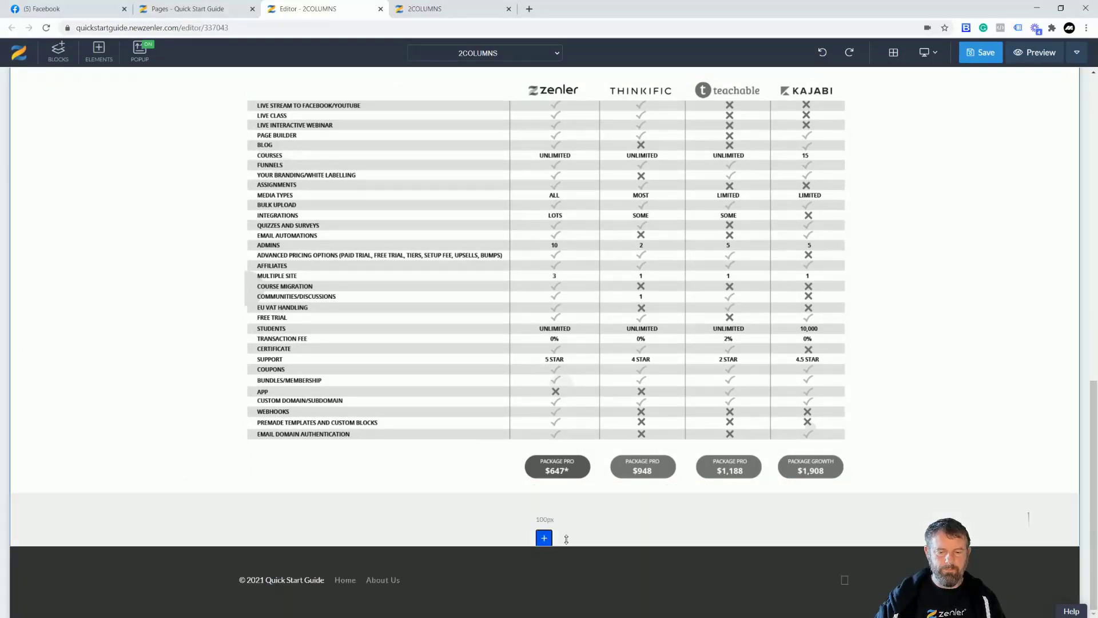
{"action": "left_click", "coordinate": [544, 537]}
{"action": "left_click", "coordinate": [407, 190]}
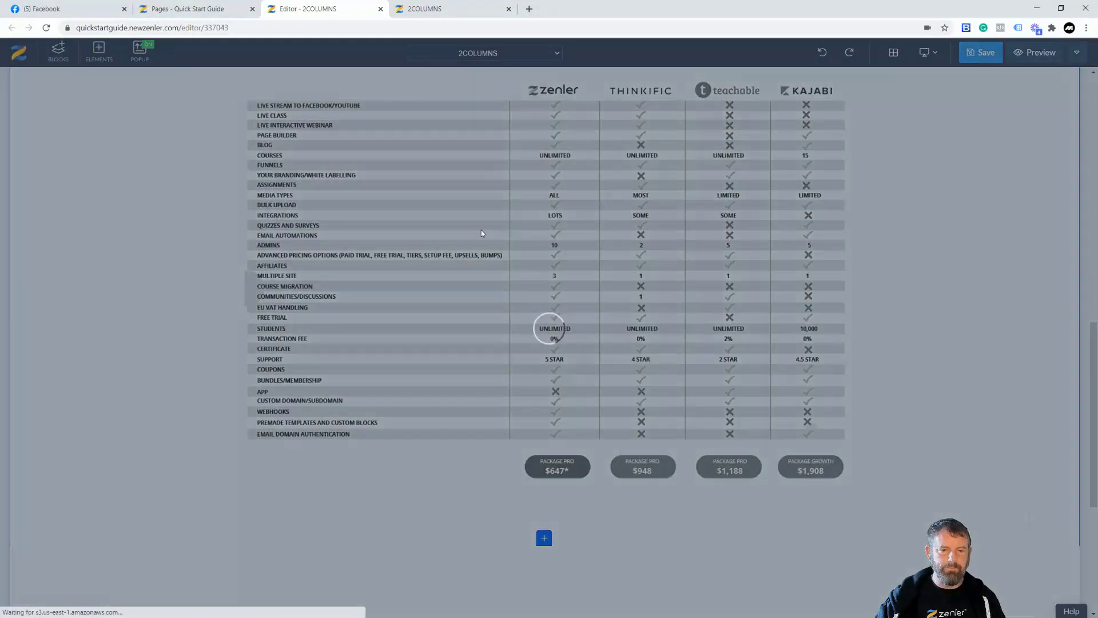
{"action": "scroll", "coordinate": [432, 389], "scroll_direction": "down", "scroll_amount": 1}
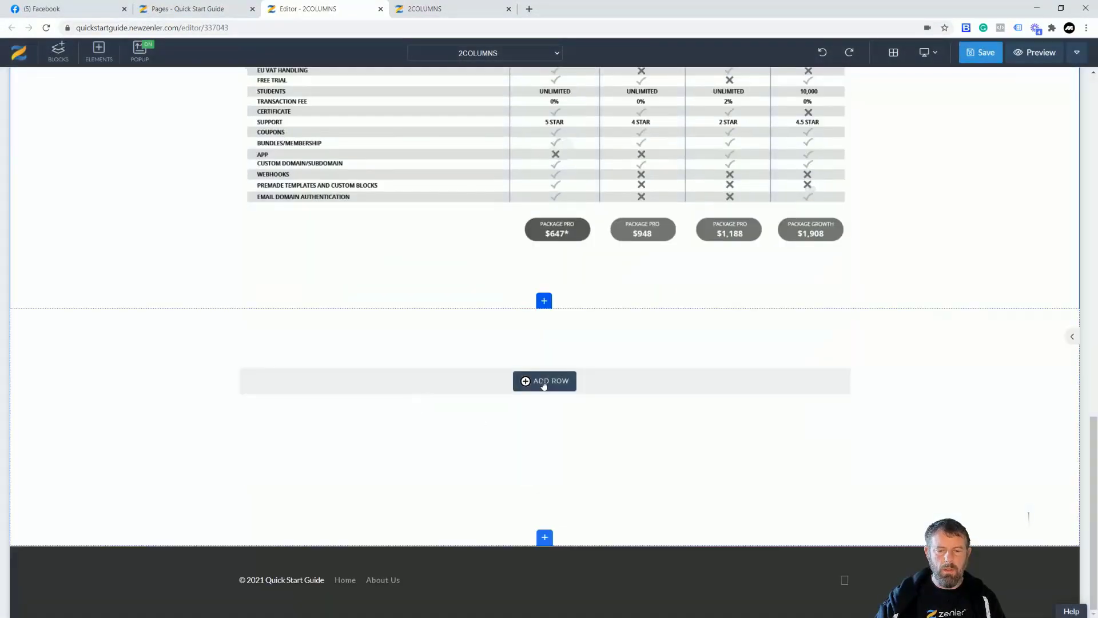
{"action": "left_click", "coordinate": [547, 380]}
{"action": "left_click", "coordinate": [229, 162]}
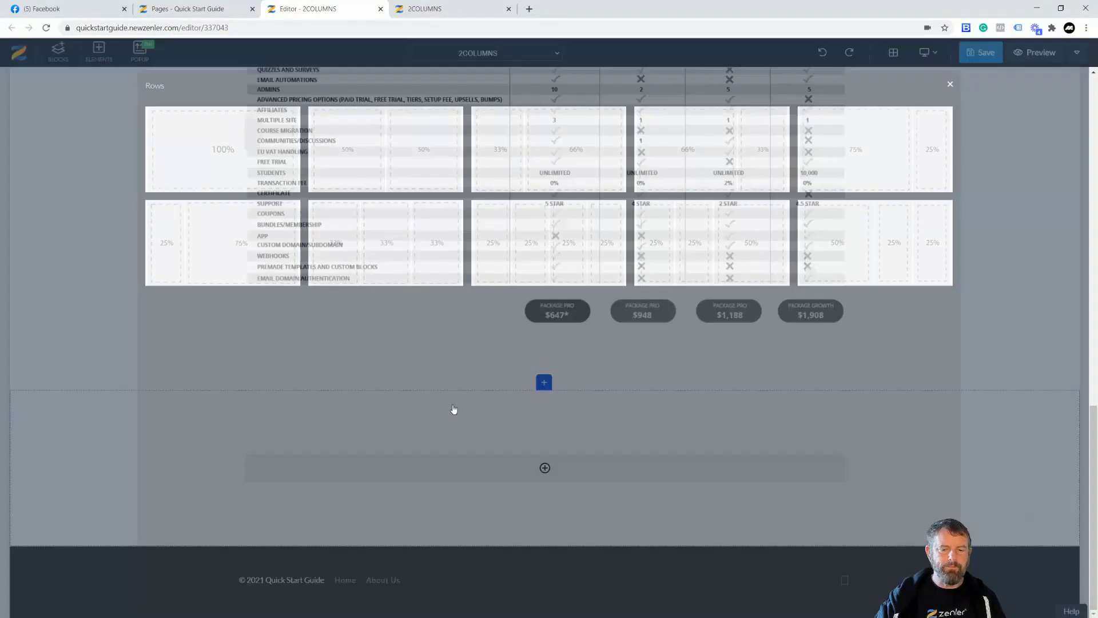
Insert TABLETVERSION.jpg from the Desktop as an image element in the row below the desktop matrix, uploading it without cropping
{"action": "left_click", "coordinate": [544, 468]}
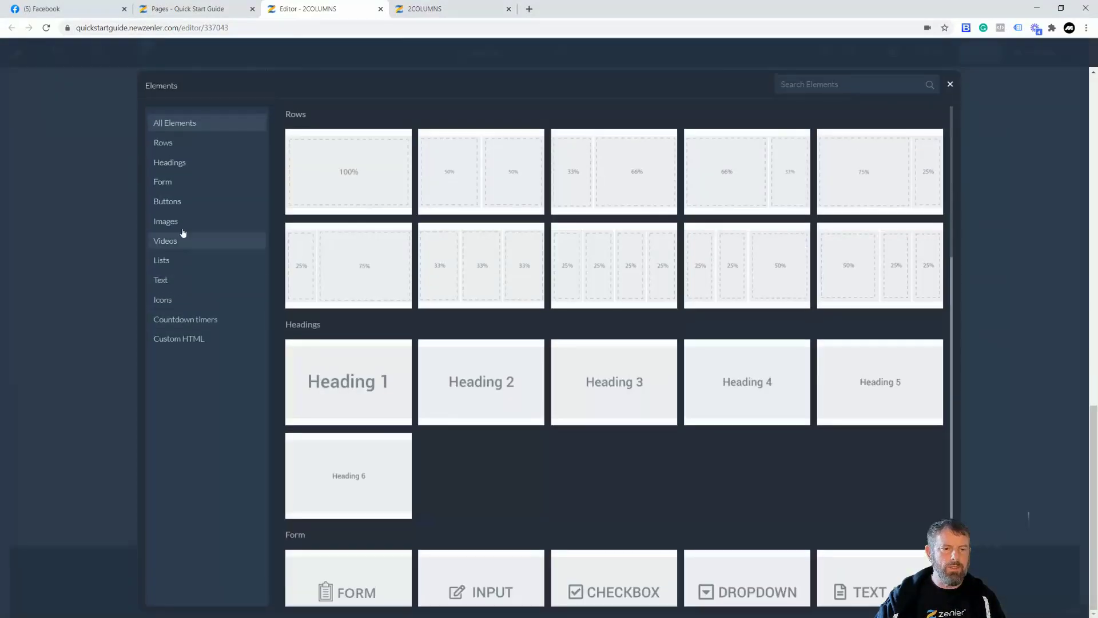
{"action": "left_click", "coordinate": [170, 222]}
{"action": "left_click", "coordinate": [354, 175]}
{"action": "left_click", "coordinate": [704, 94]}
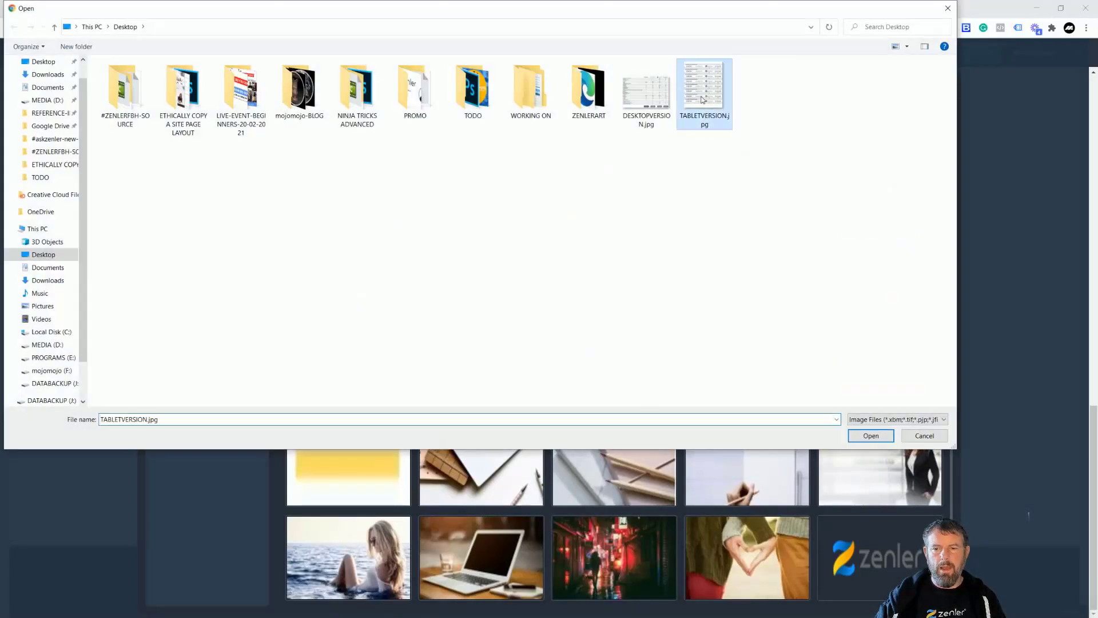
{"action": "left_click", "coordinate": [870, 435]}
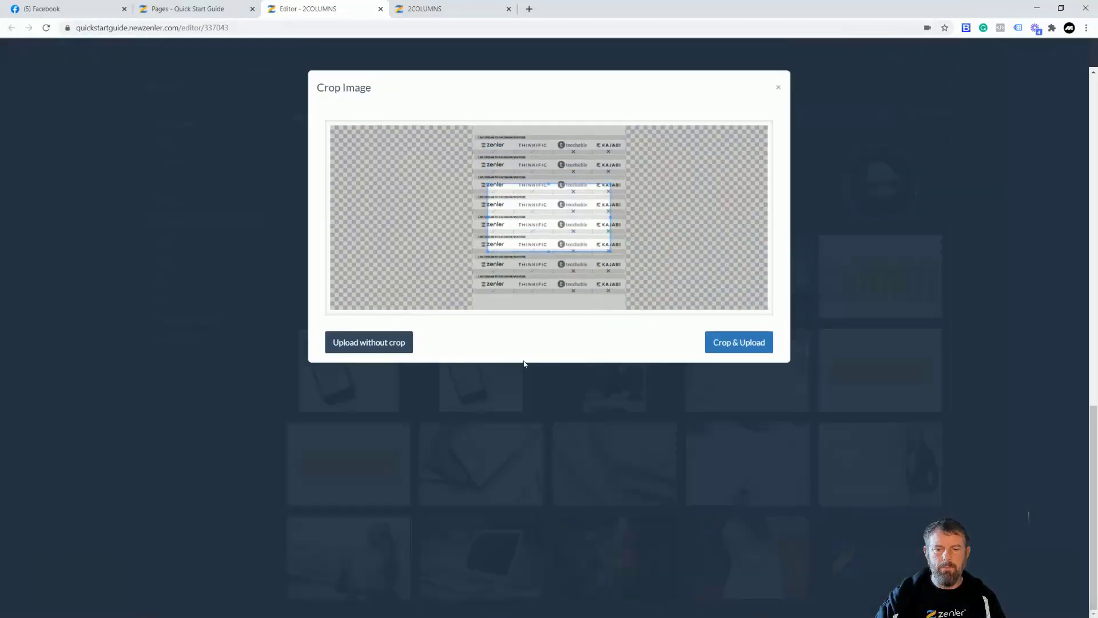
{"action": "left_click", "coordinate": [394, 344]}
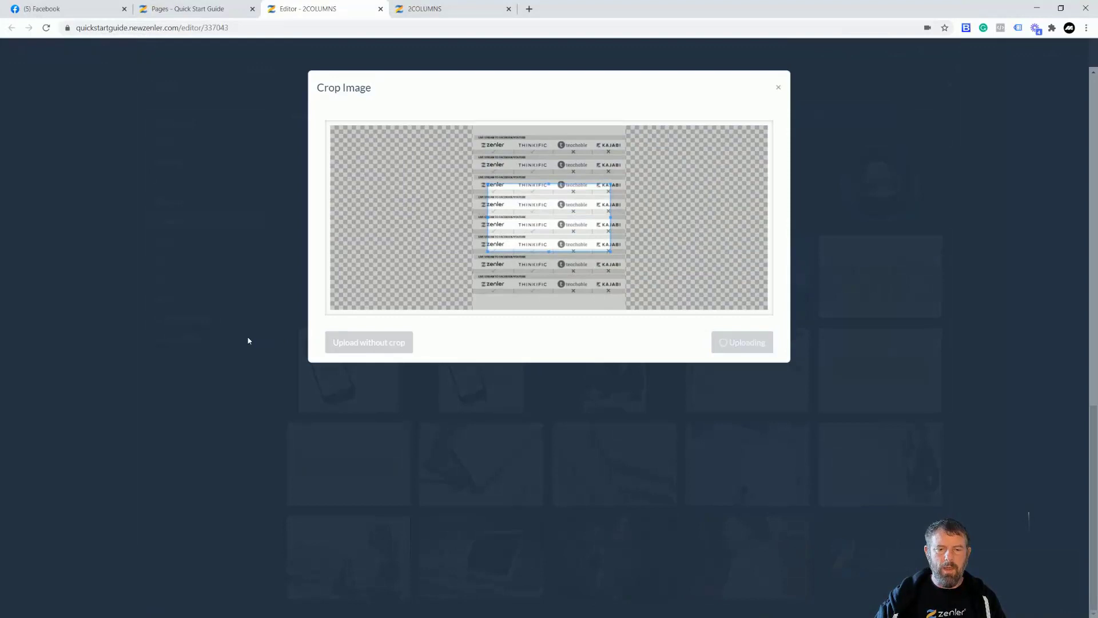
Hide the desktop matrix block on Tablet and Mobile devices and save the page
{"action": "scroll", "coordinate": [296, 401], "scroll_direction": "down", "scroll_amount": 3}
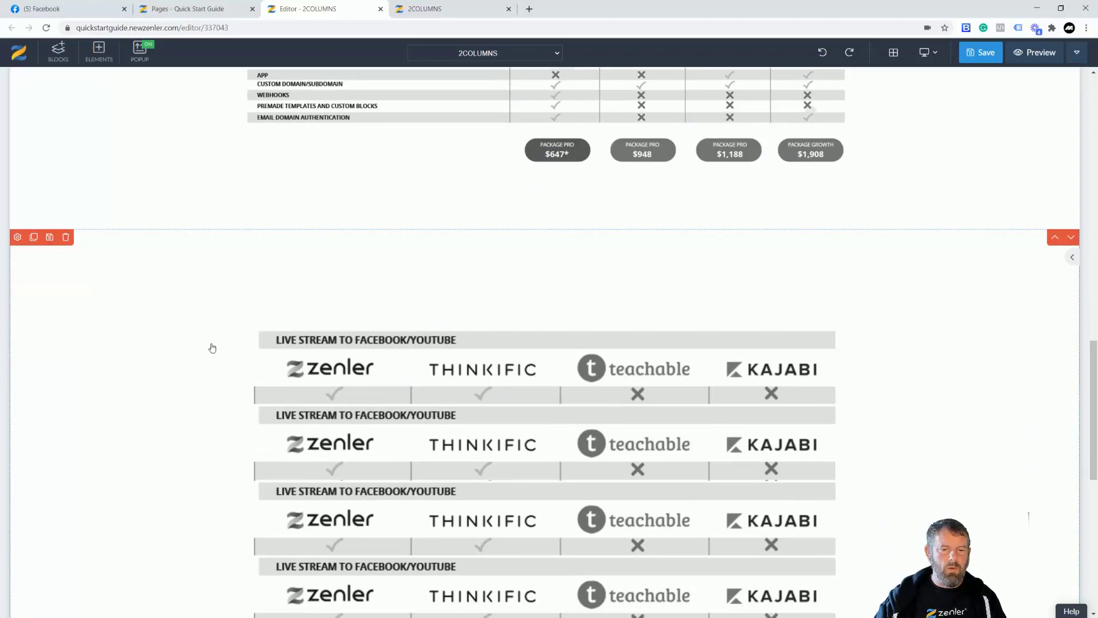
{"action": "scroll", "coordinate": [227, 352], "scroll_direction": "up", "scroll_amount": 9}
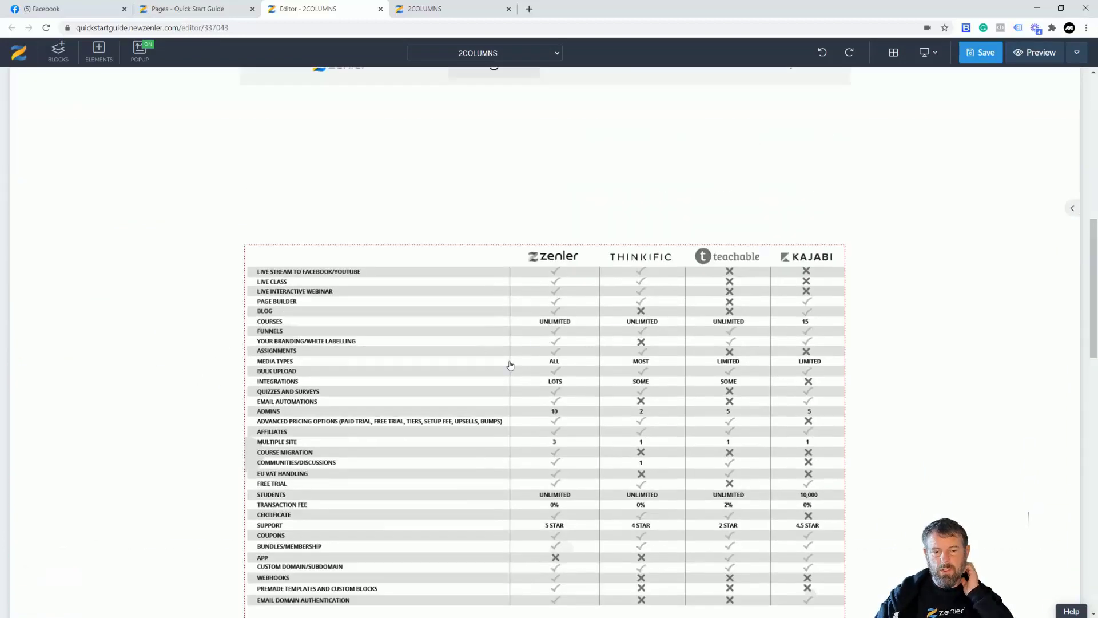
{"action": "scroll", "coordinate": [423, 411], "scroll_direction": "down", "scroll_amount": 9}
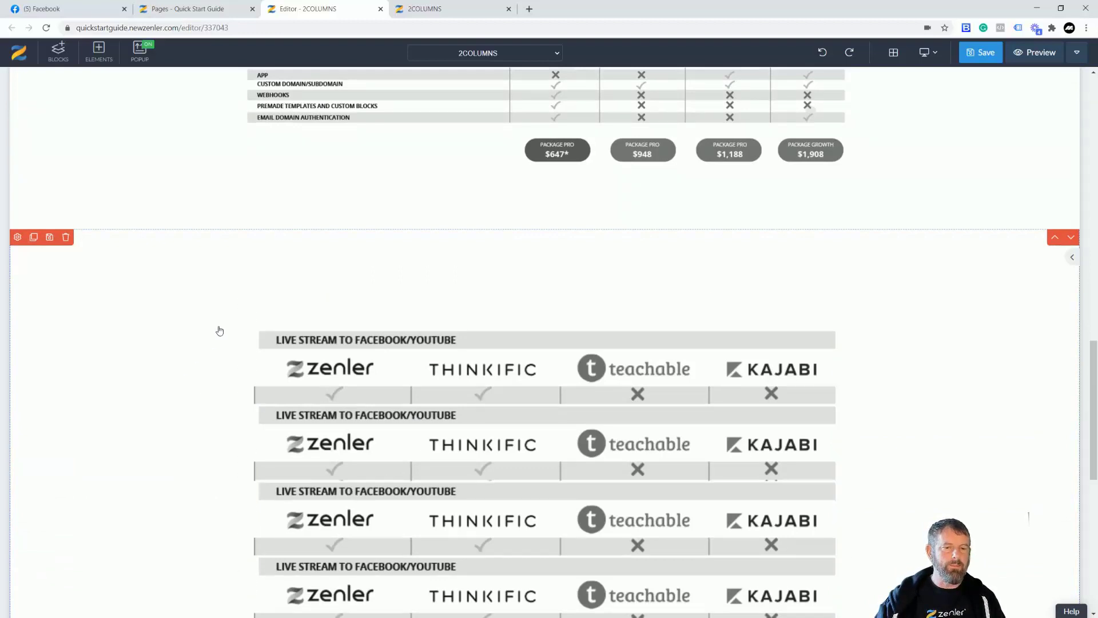
{"action": "scroll", "coordinate": [219, 330], "scroll_direction": "up", "scroll_amount": 11}
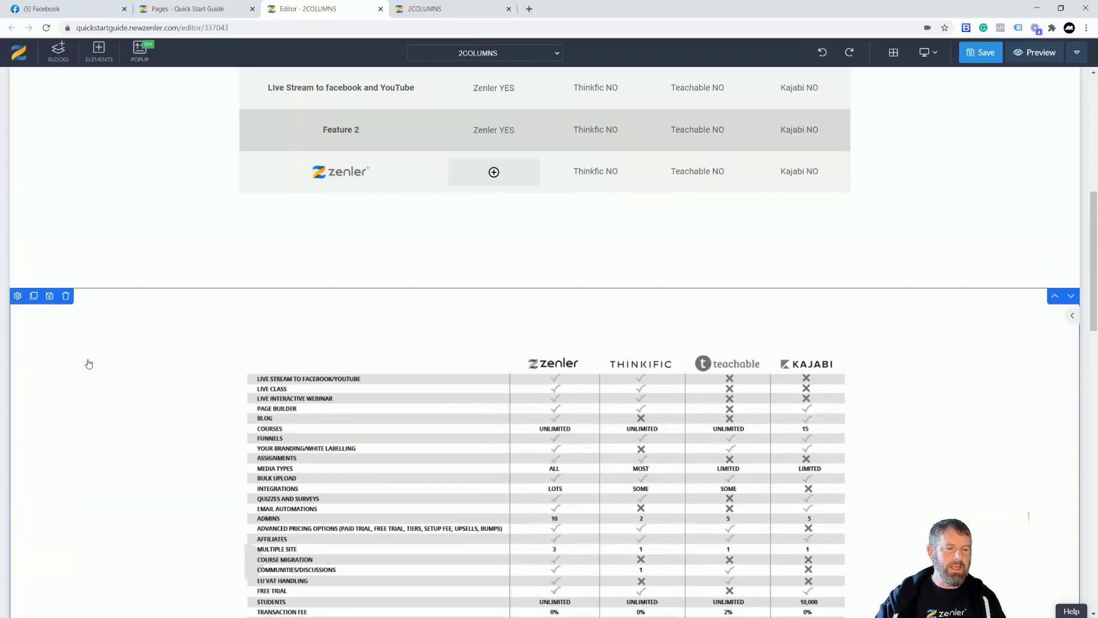
{"action": "left_click", "coordinate": [17, 296]}
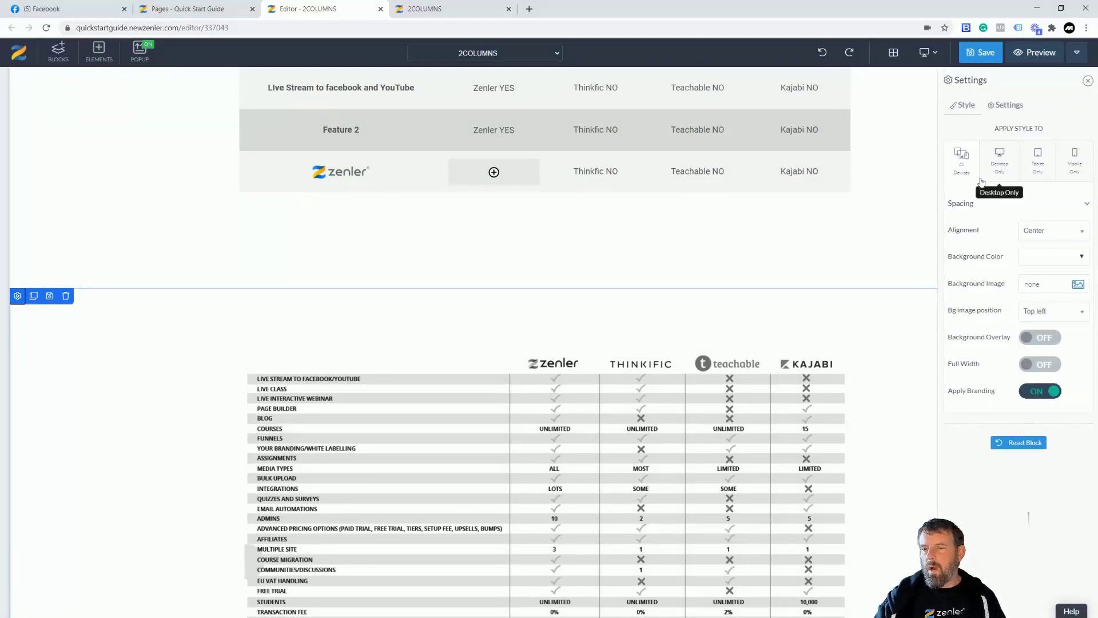
{"action": "left_click", "coordinate": [1009, 107]}
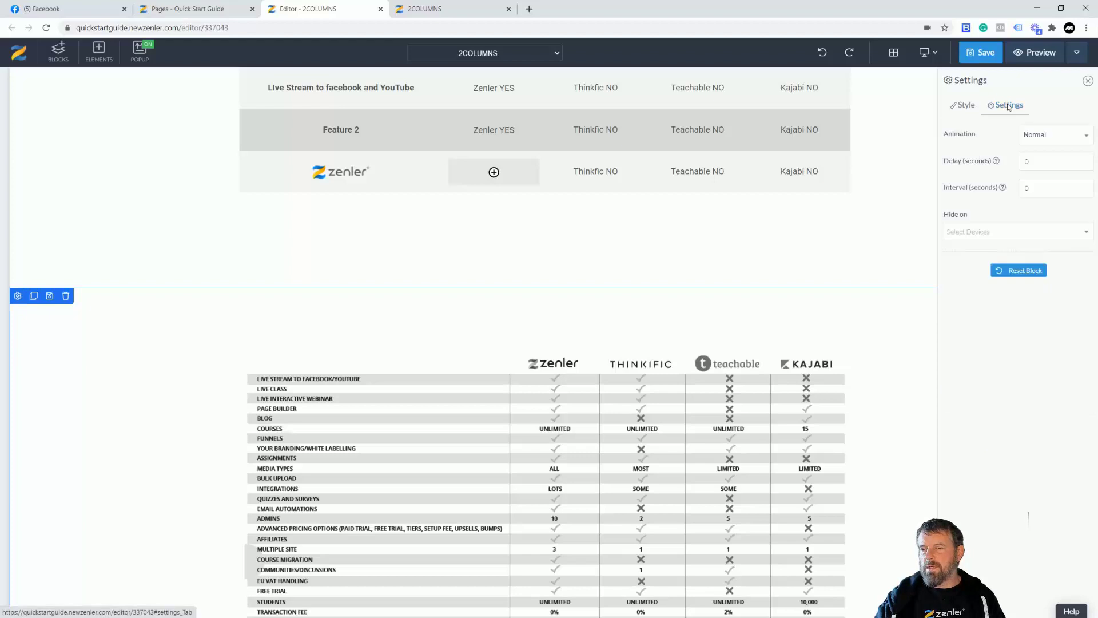
{"action": "left_click", "coordinate": [961, 233]}
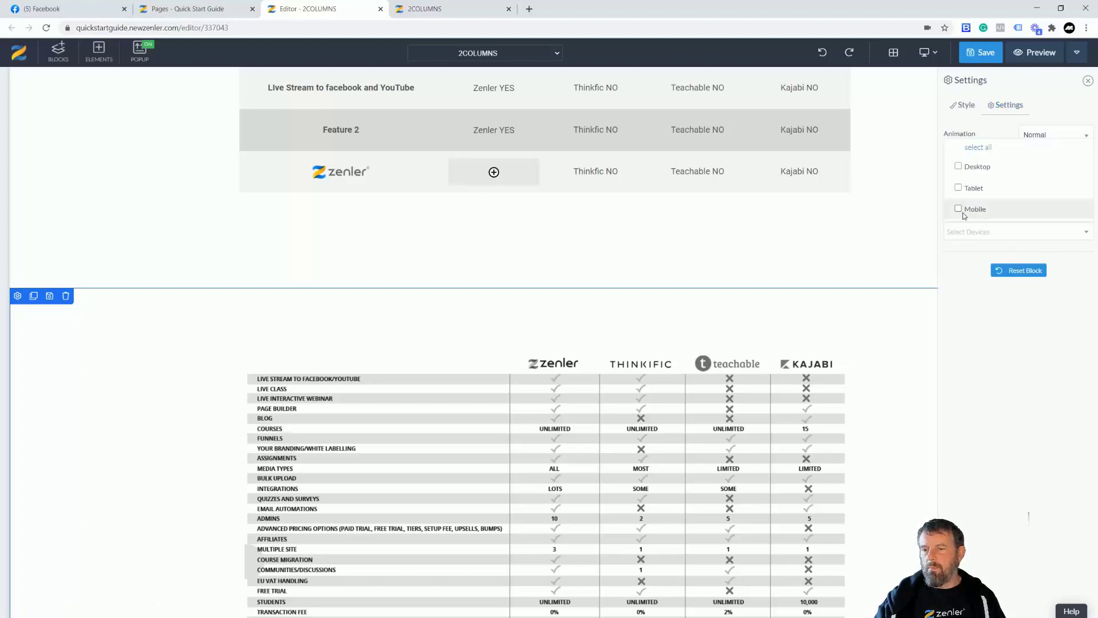
{"action": "left_click", "coordinate": [960, 210]}
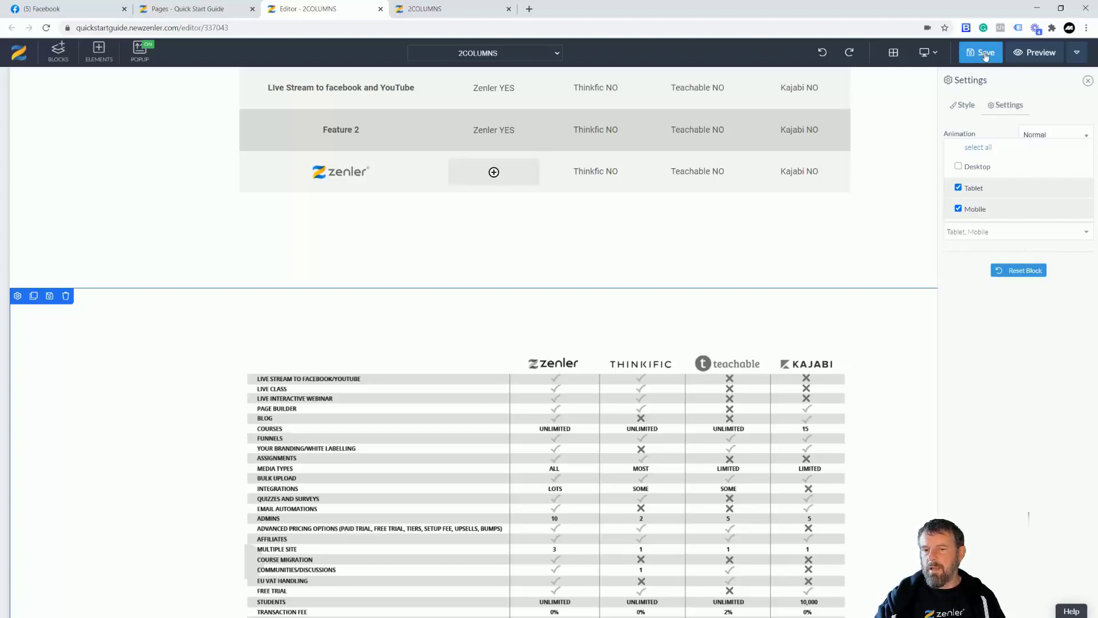
{"action": "key", "text": "ctrl+s"}
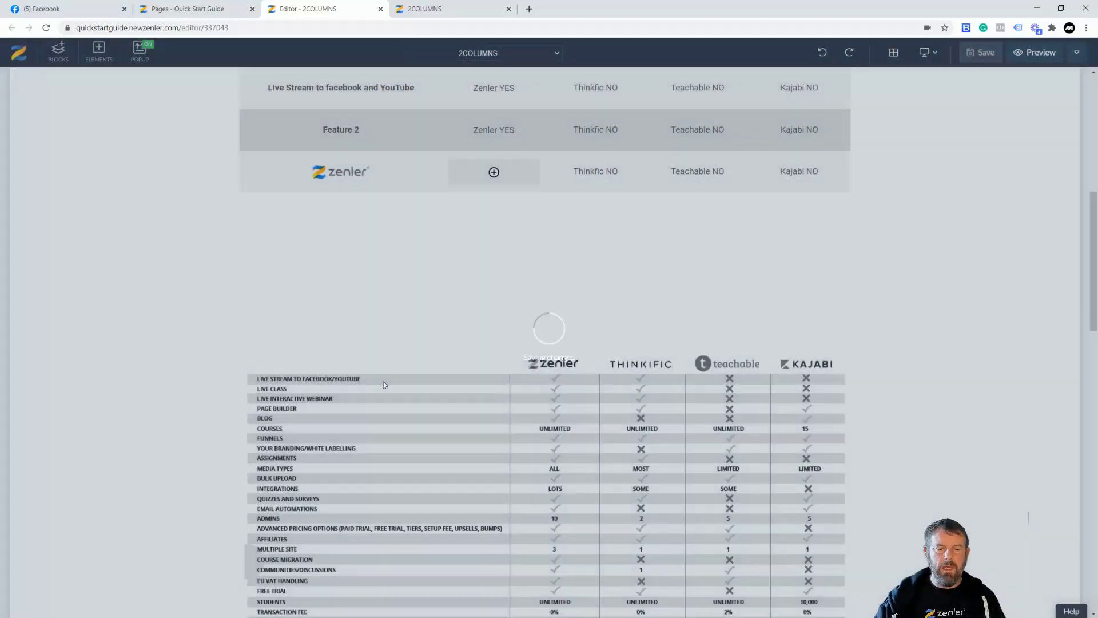
Hide the tablet matrix image block on Desktop devices and save the page
{"action": "scroll", "coordinate": [393, 384], "scroll_direction": "down", "scroll_amount": 15}
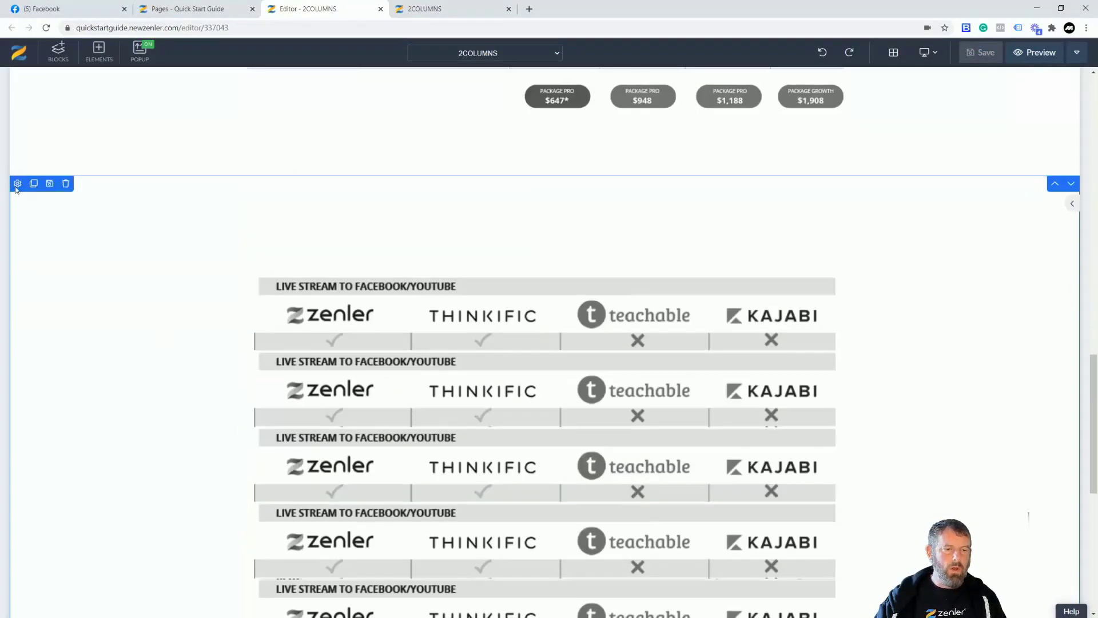
{"action": "left_click", "coordinate": [17, 184]}
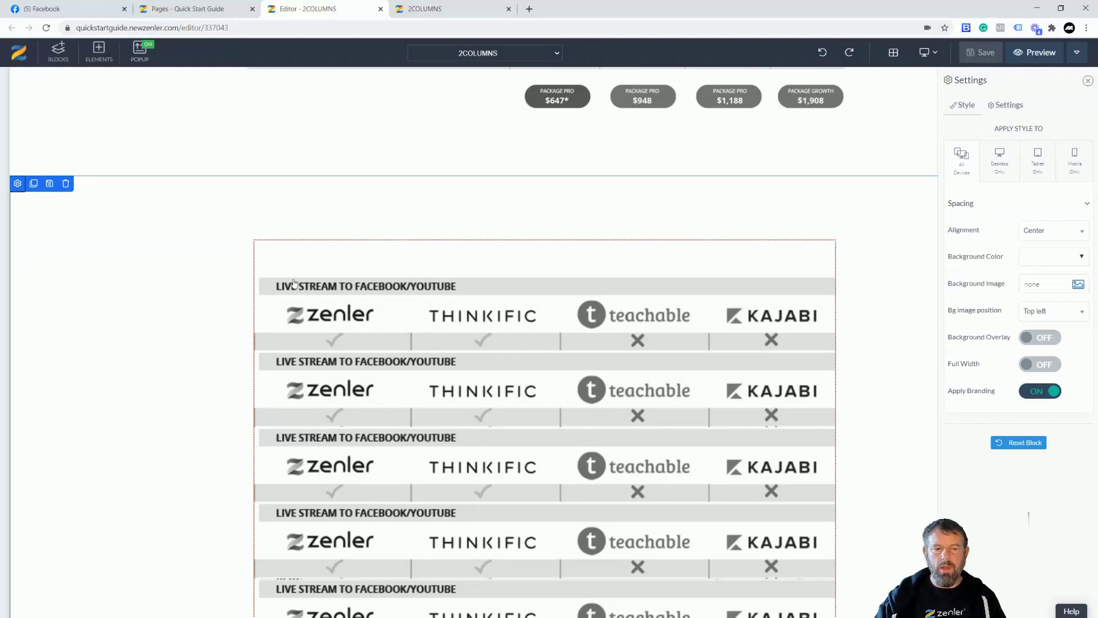
{"action": "left_click", "coordinate": [265, 256]}
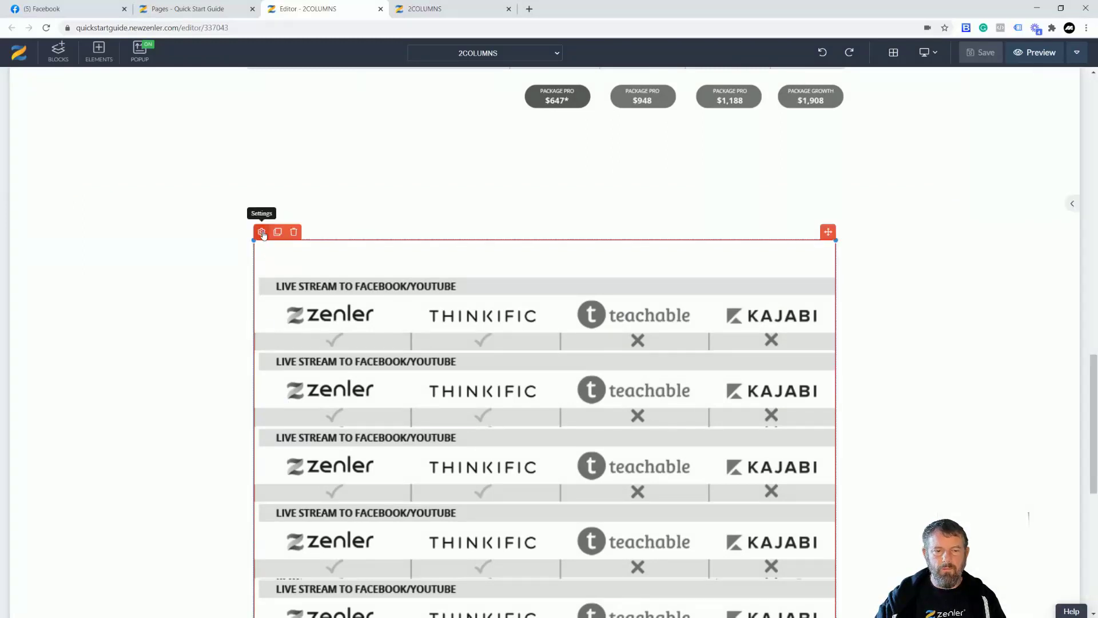
{"action": "left_click", "coordinate": [172, 274]}
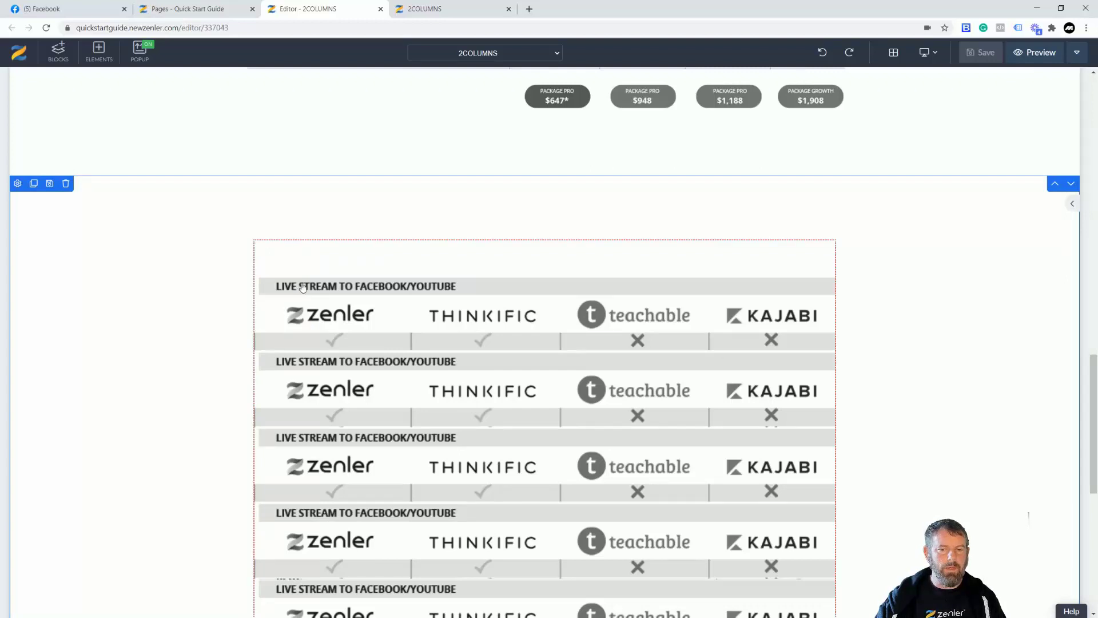
{"action": "left_click", "coordinate": [18, 184]}
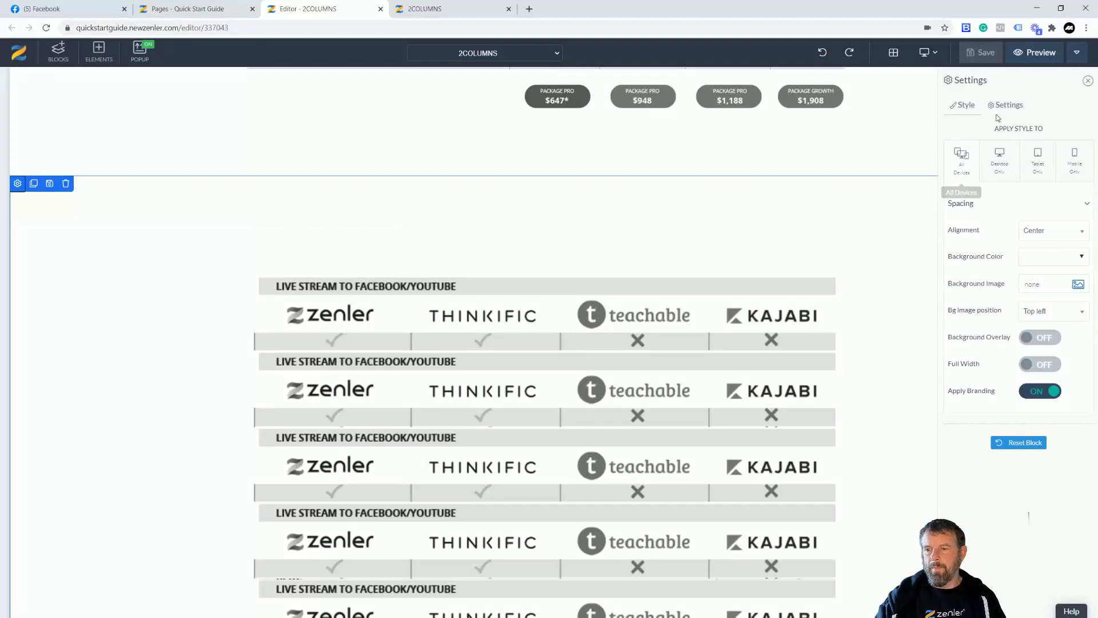
{"action": "left_click", "coordinate": [1009, 105]}
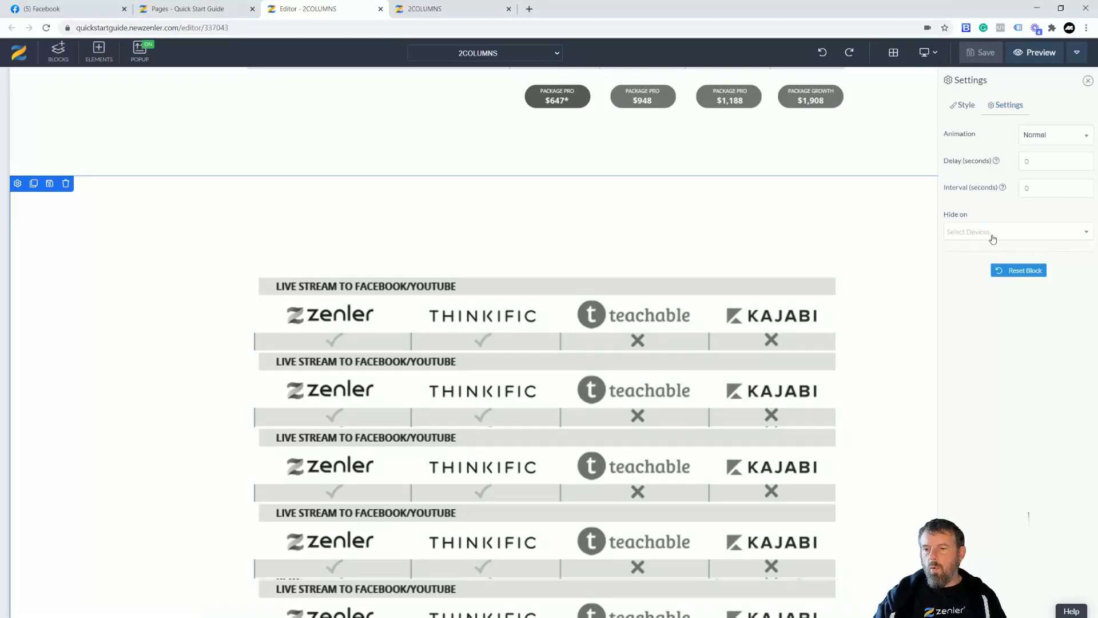
{"action": "left_click", "coordinate": [993, 238]}
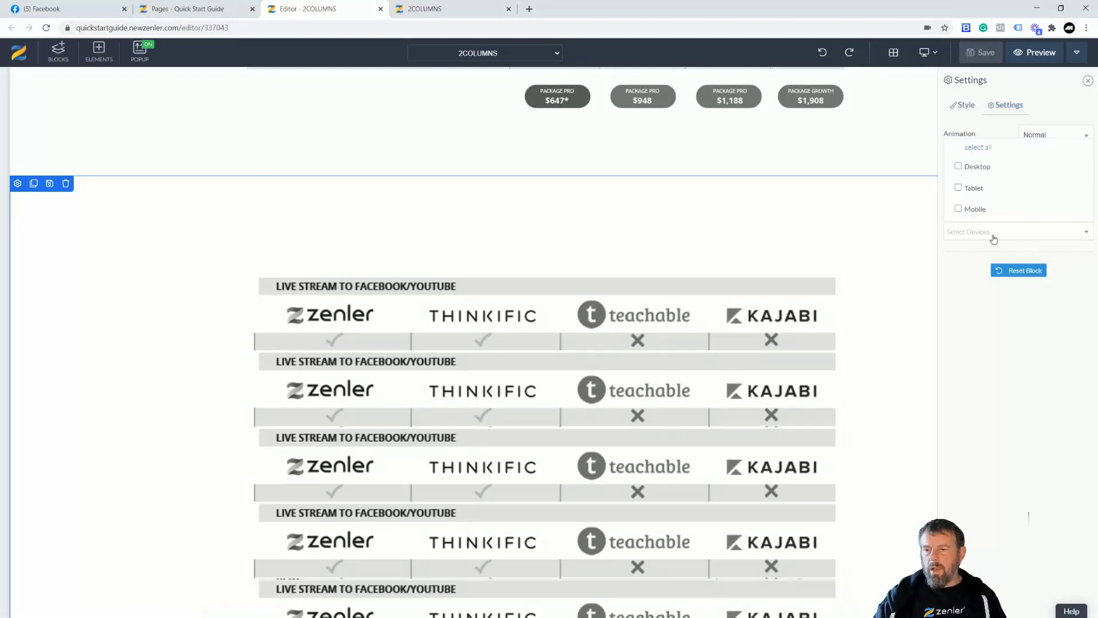
{"action": "left_click", "coordinate": [959, 166]}
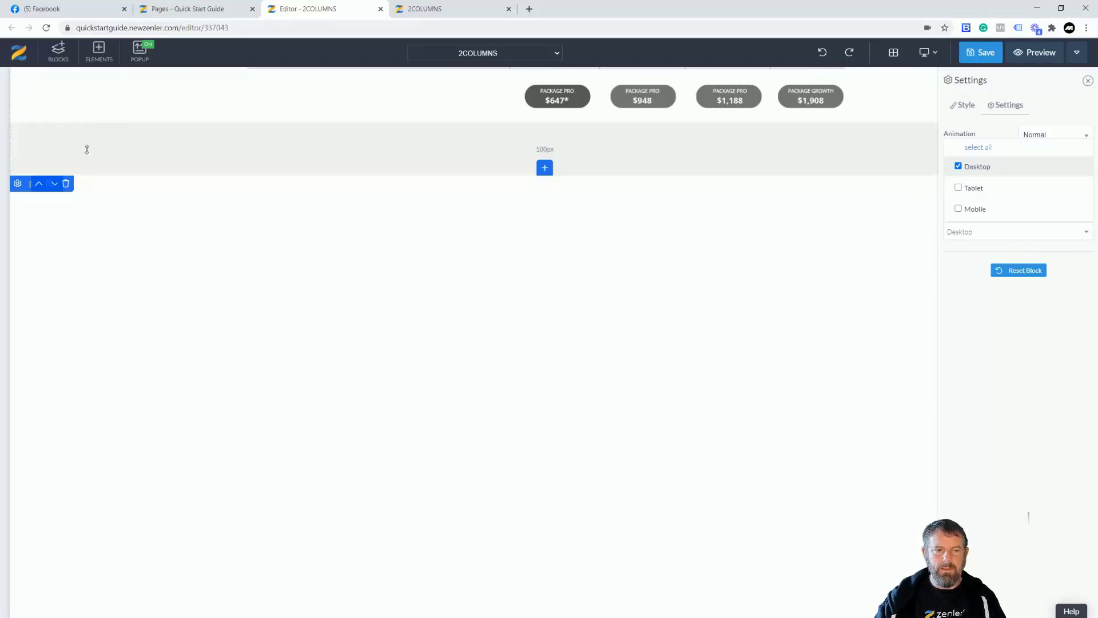
{"action": "left_click", "coordinate": [361, 173]}
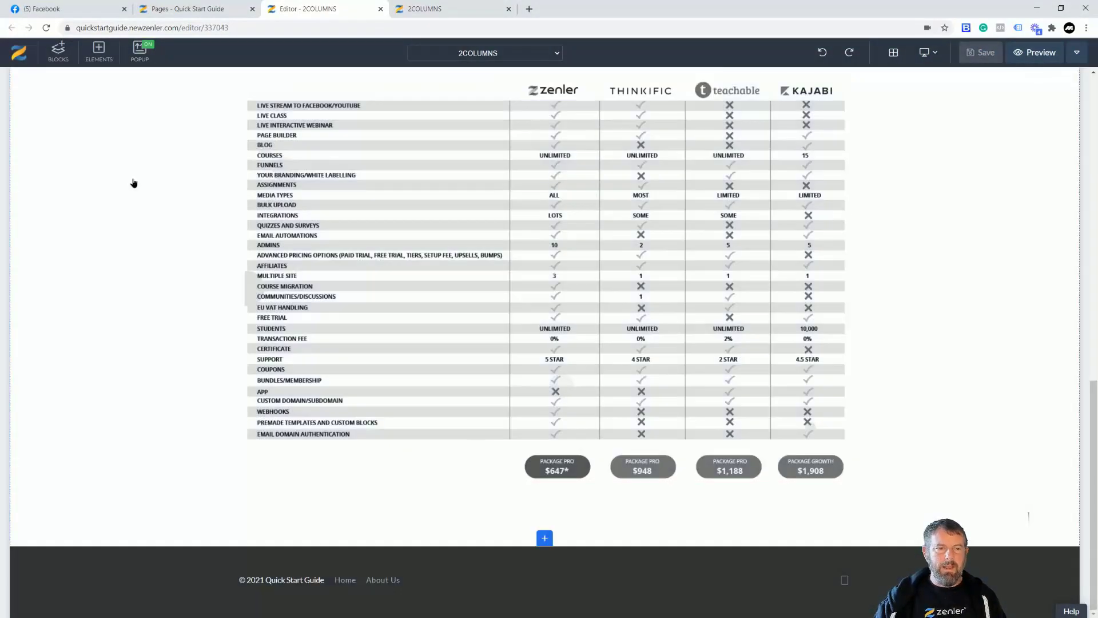
Check which matrix image block appears in the editor's Desktop Only, Tablet Only and Mobile Only views
{"action": "scroll", "coordinate": [50, 130], "scroll_direction": "up", "scroll_amount": 3}
{"action": "scroll", "coordinate": [50, 130], "scroll_direction": "up", "scroll_amount": 1}
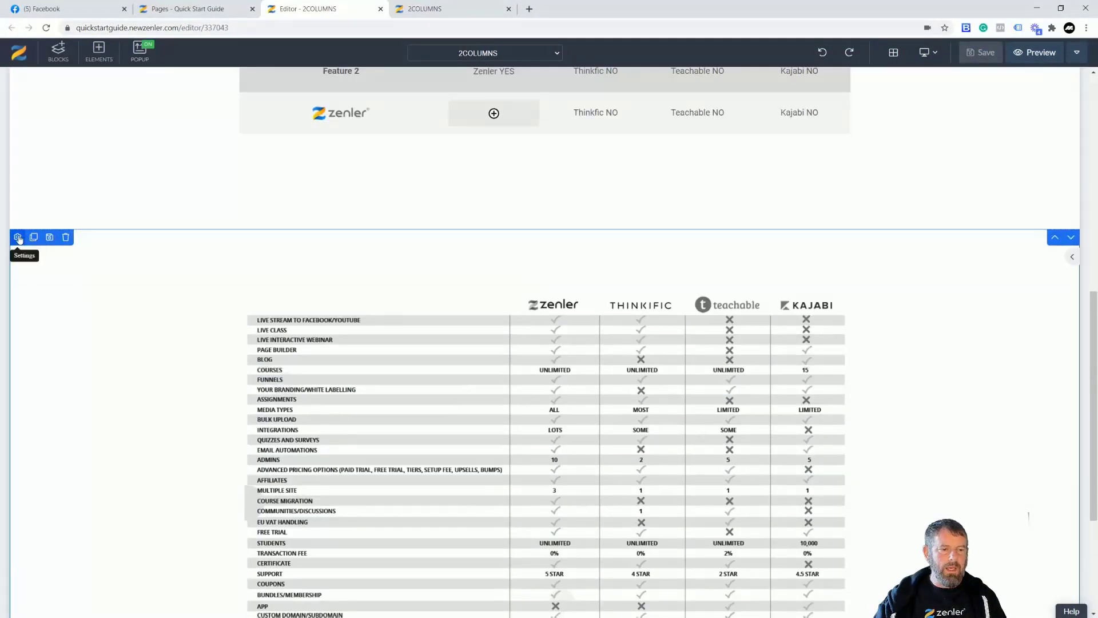
{"action": "left_click", "coordinate": [17, 237]}
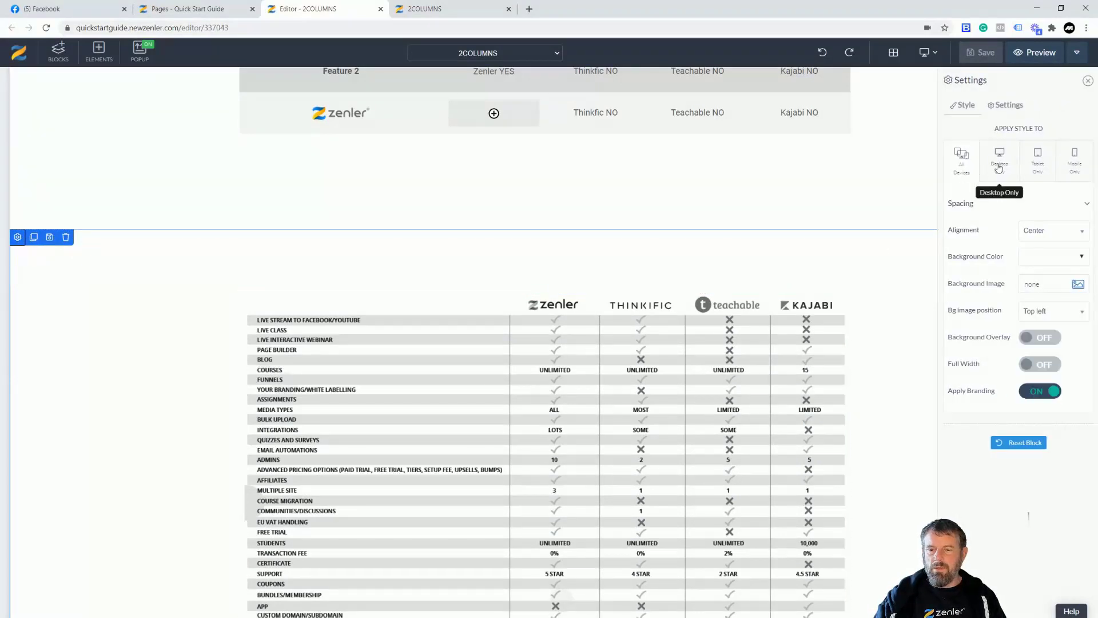
{"action": "left_click", "coordinate": [999, 166]}
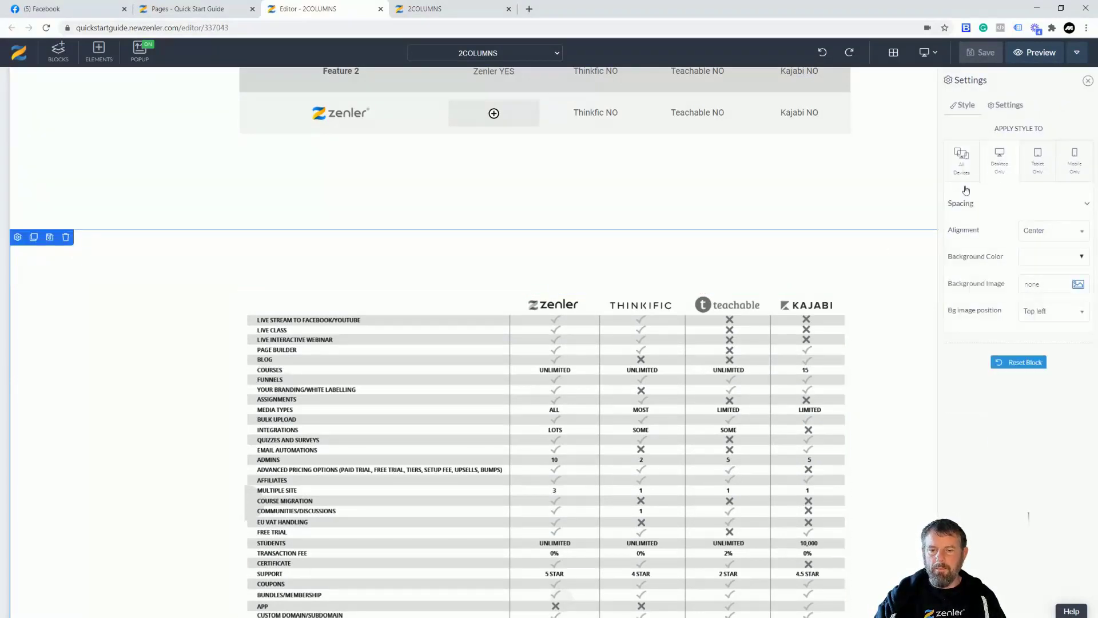
{"action": "scroll", "coordinate": [870, 246], "scroll_direction": "down", "scroll_amount": 4}
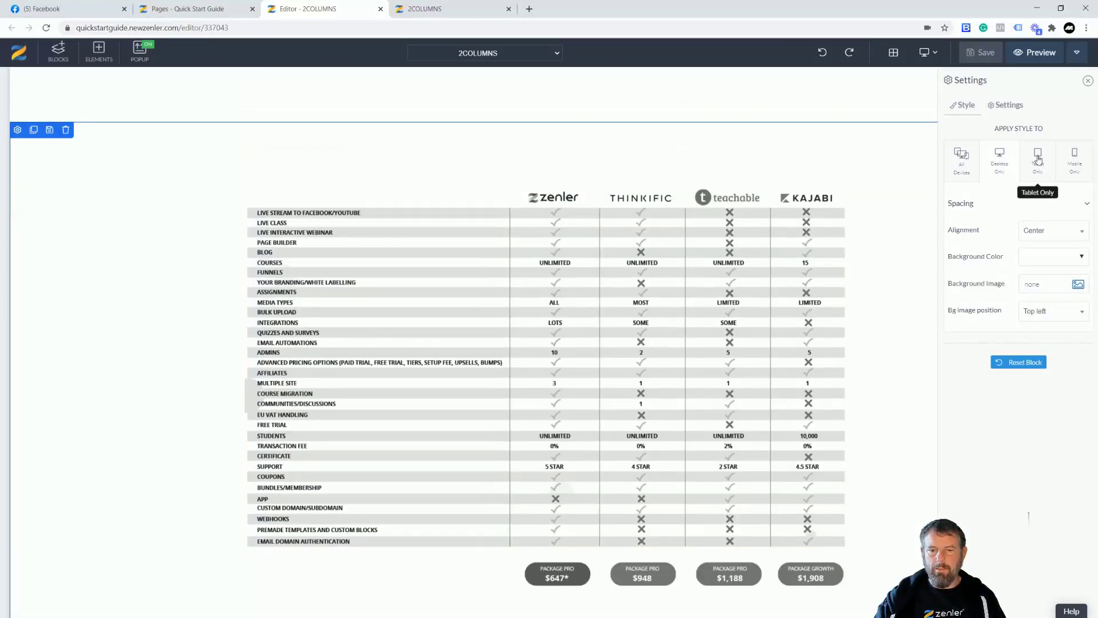
{"action": "left_click", "coordinate": [1038, 159]}
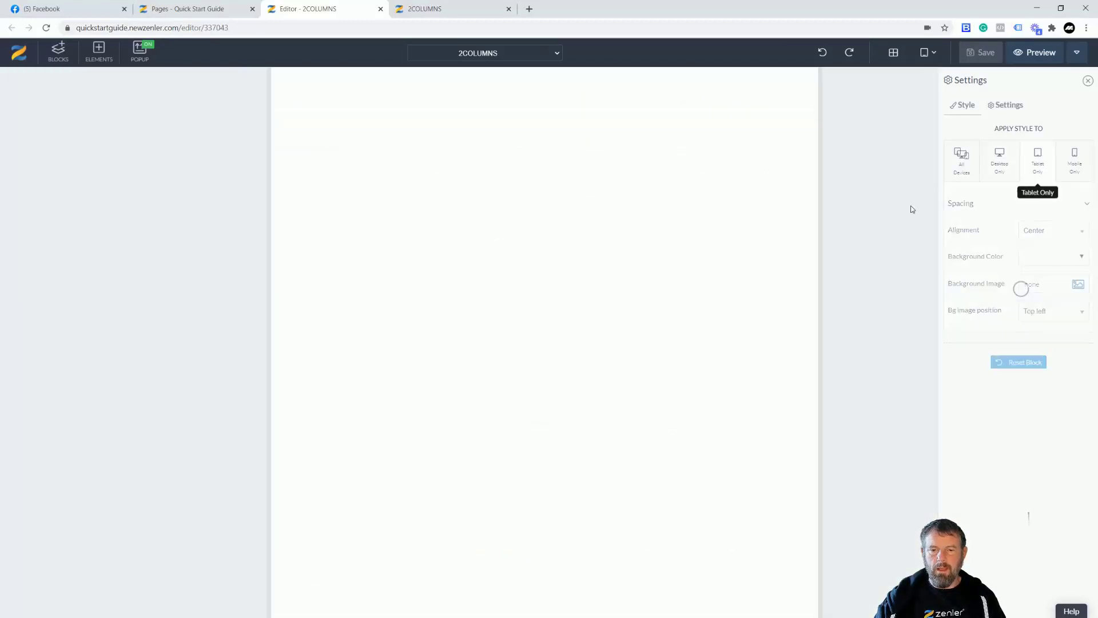
{"action": "scroll", "coordinate": [770, 250], "scroll_direction": "down", "scroll_amount": 7}
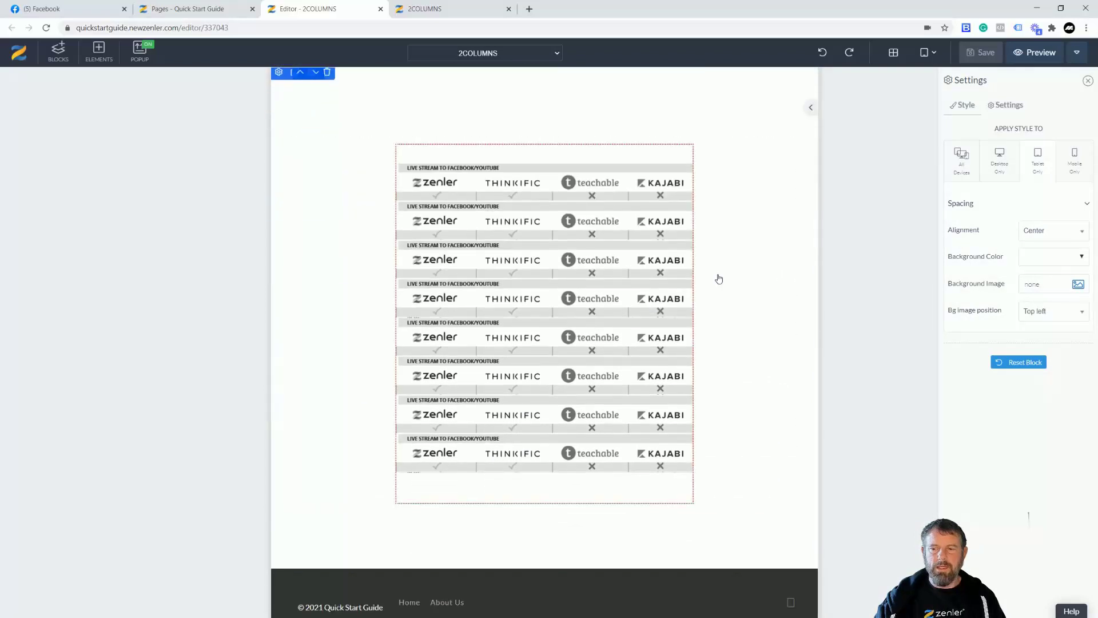
{"action": "left_click", "coordinate": [1075, 159]}
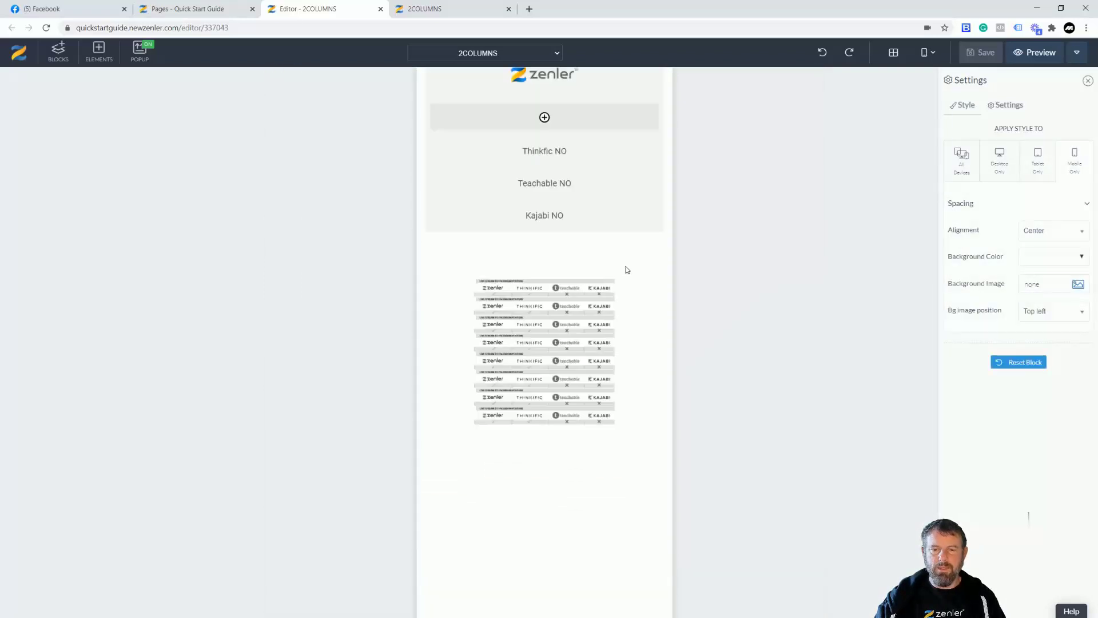
{"action": "left_click", "coordinate": [961, 183]}
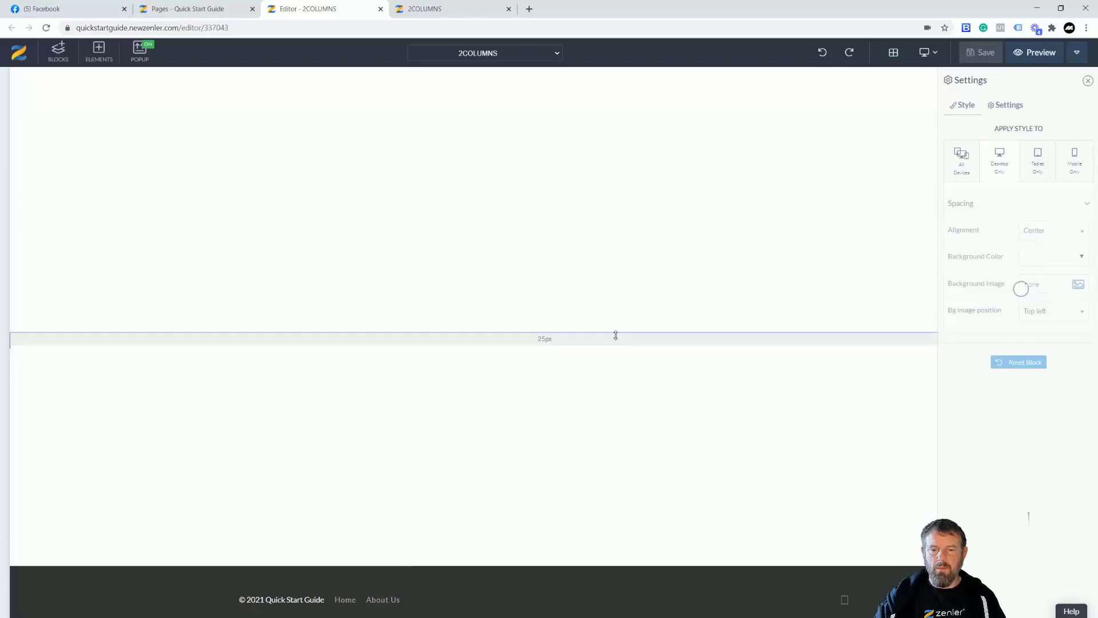
{"action": "scroll", "coordinate": [547, 355], "scroll_direction": "down", "scroll_amount": 2}
{"action": "scroll", "coordinate": [541, 361], "scroll_direction": "up", "scroll_amount": 3}
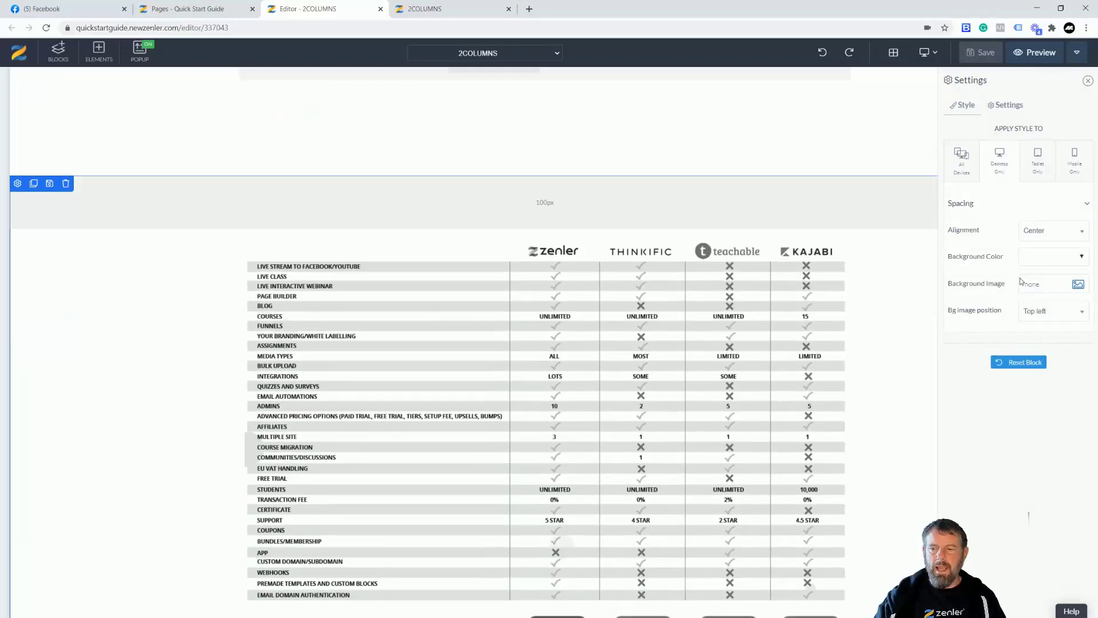
Reload the 2COLUMNS preview page and examine the matrix shown at full desktop width
{"action": "left_click", "coordinate": [426, 8]}
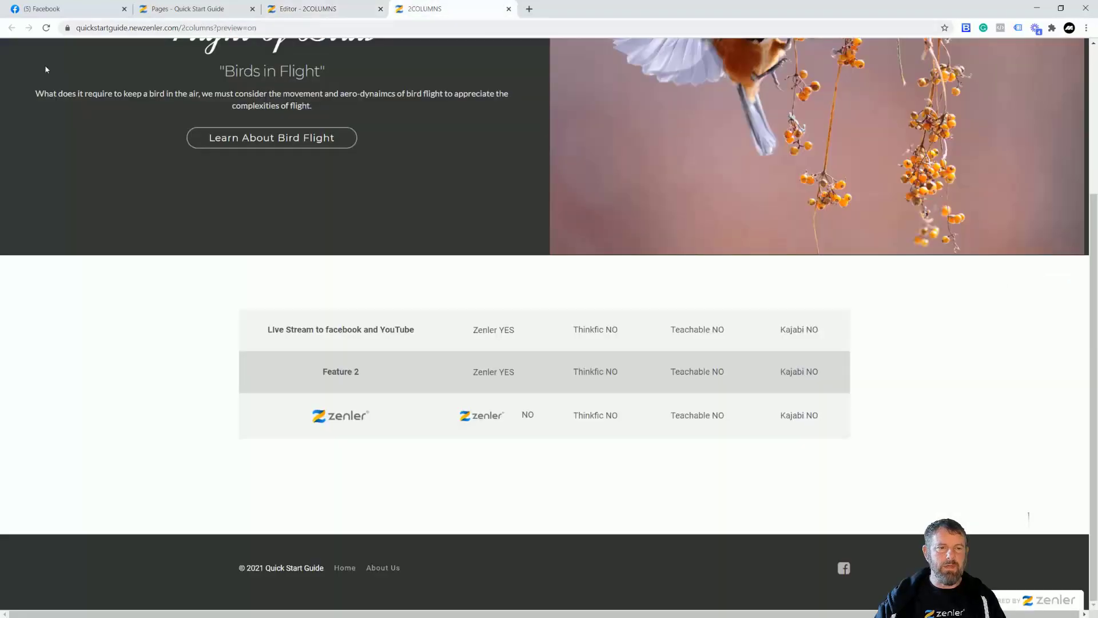
{"action": "left_click", "coordinate": [47, 28]}
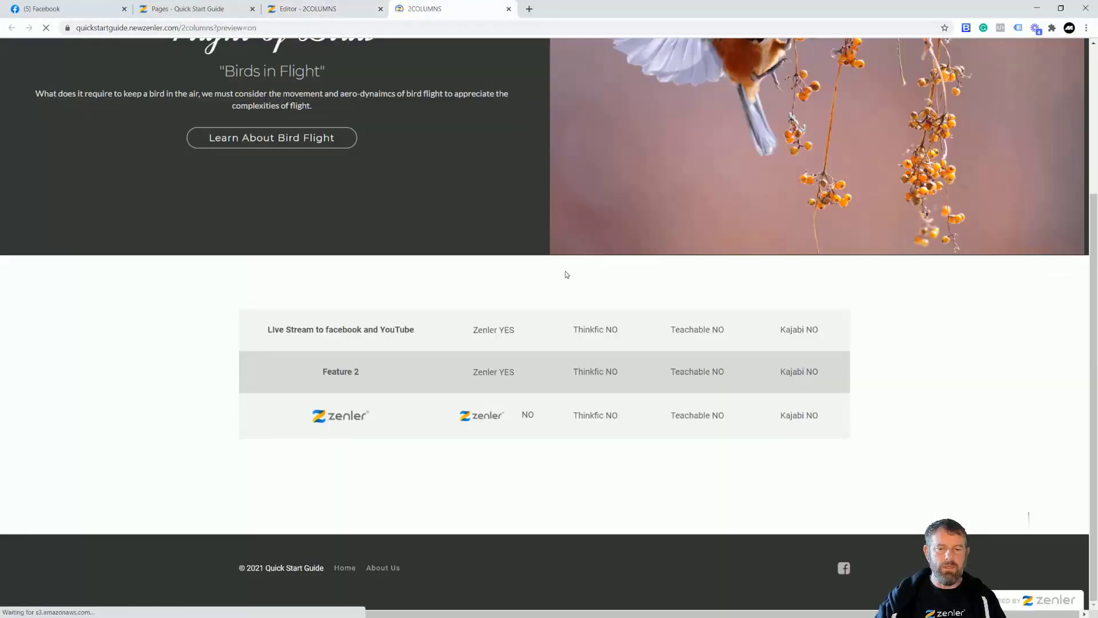
{"action": "scroll", "coordinate": [612, 290], "scroll_direction": "down", "scroll_amount": 8}
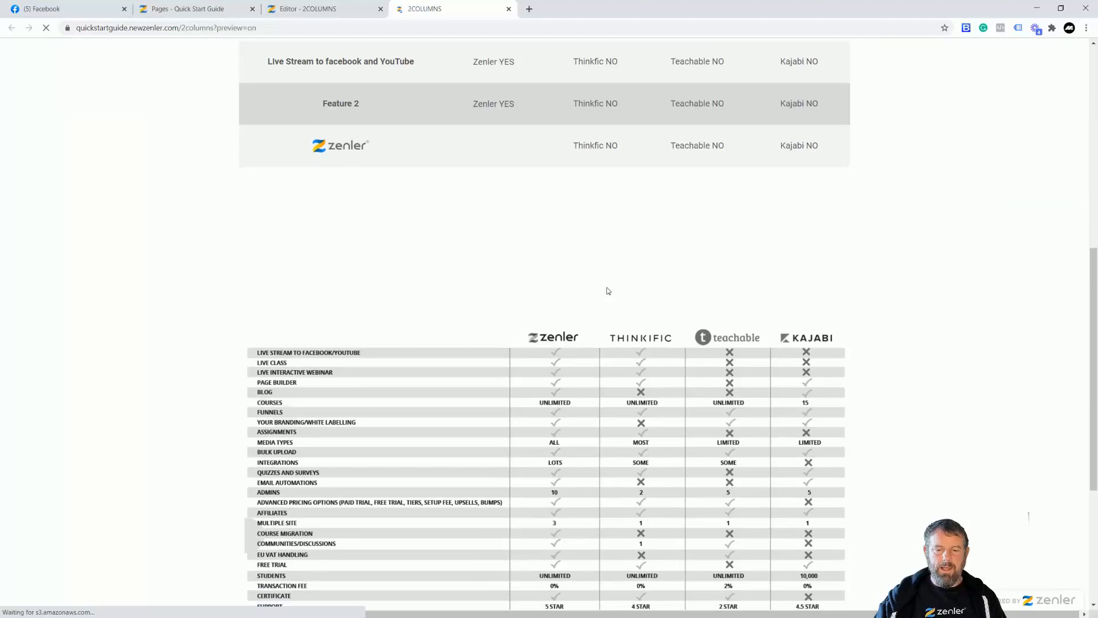
{"action": "scroll", "coordinate": [389, 265], "scroll_direction": "down", "scroll_amount": 1}
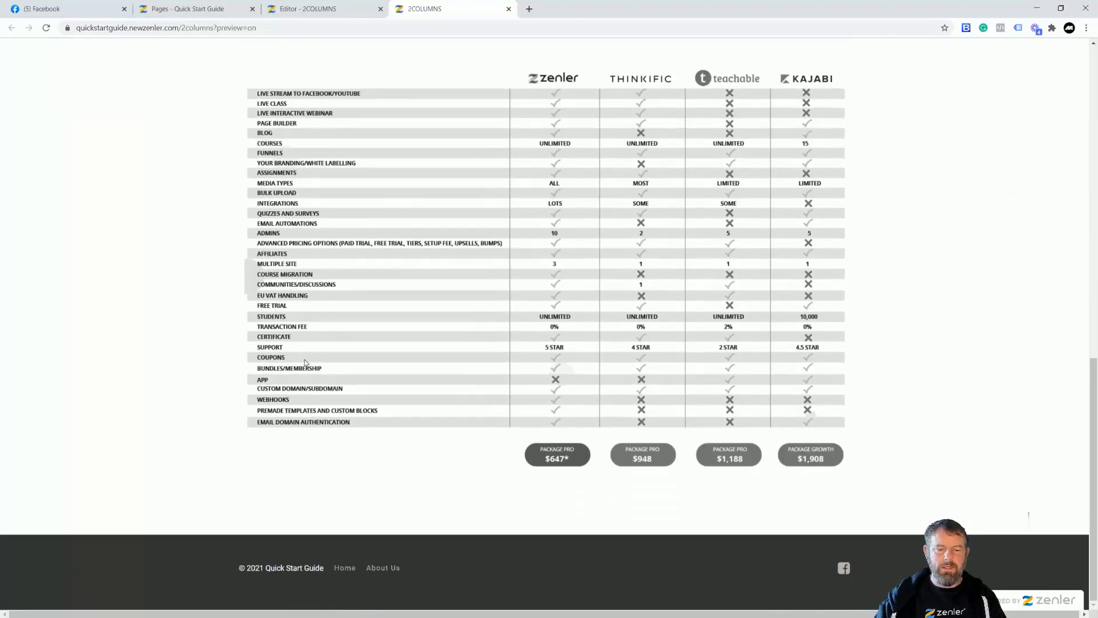
Narrow and widen the browser window to compare the tablet and desktop matrices in the preview, and maximize it again
{"action": "left_click", "coordinate": [1060, 9]}
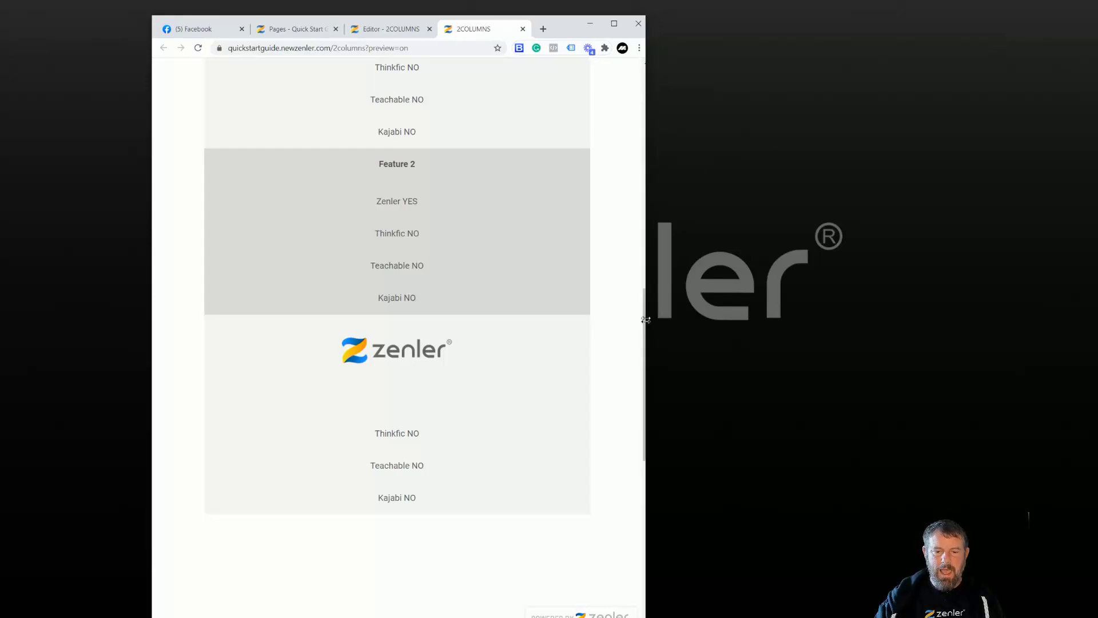
{"action": "scroll", "coordinate": [624, 497], "scroll_direction": "down", "scroll_amount": 8}
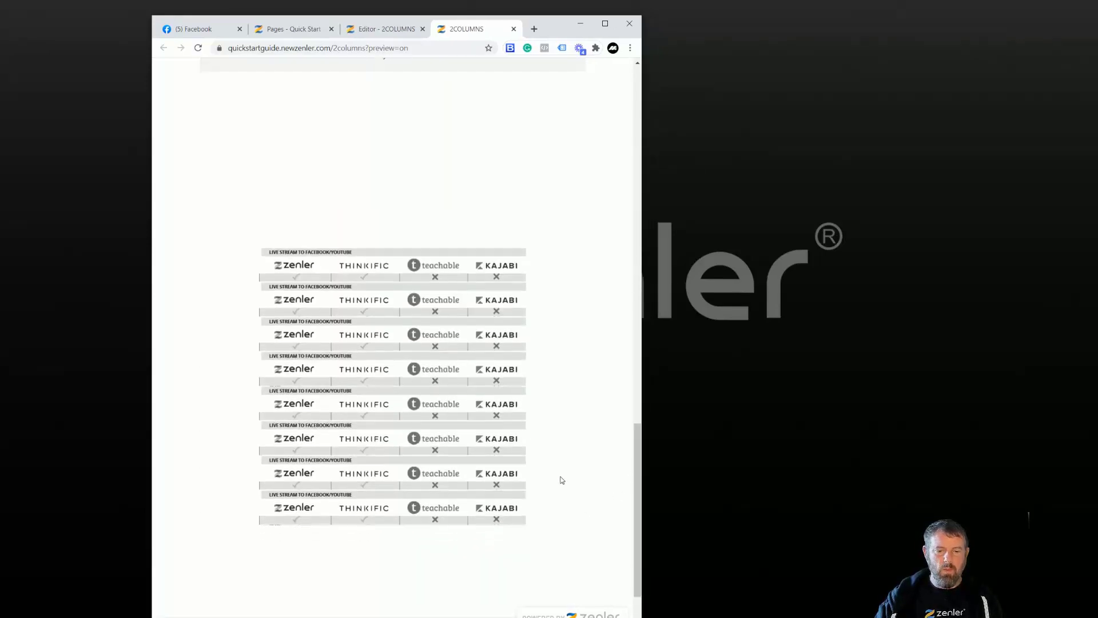
{"action": "left_click_drag", "start_coordinate": [645, 382], "coordinate": [838, 418]}
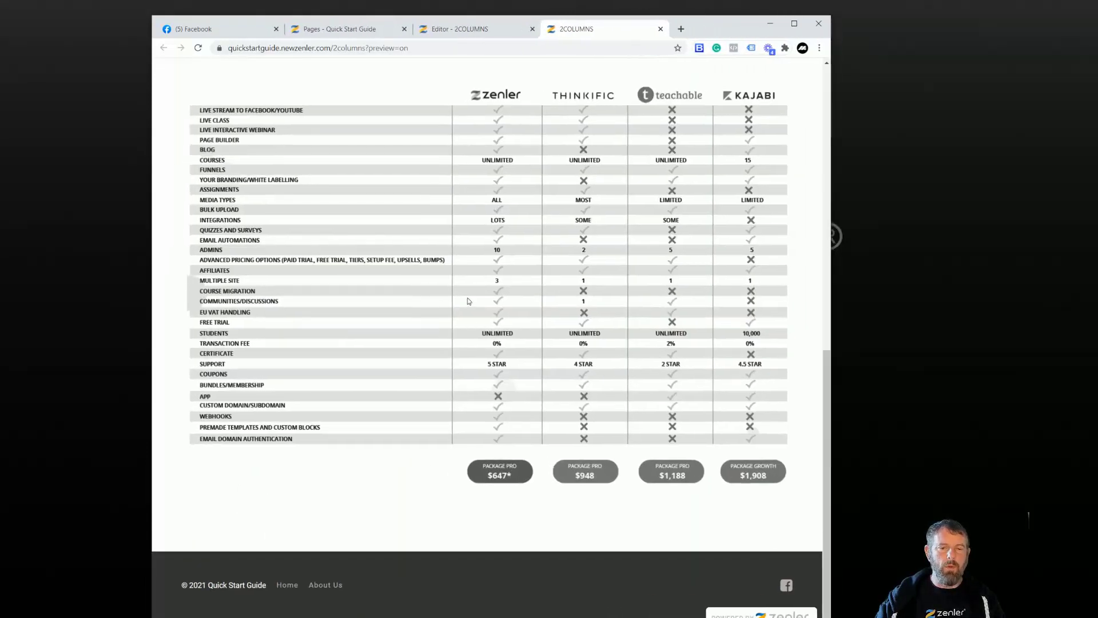
{"action": "left_click", "coordinate": [225, 26]}
{"action": "left_click", "coordinate": [364, 33]}
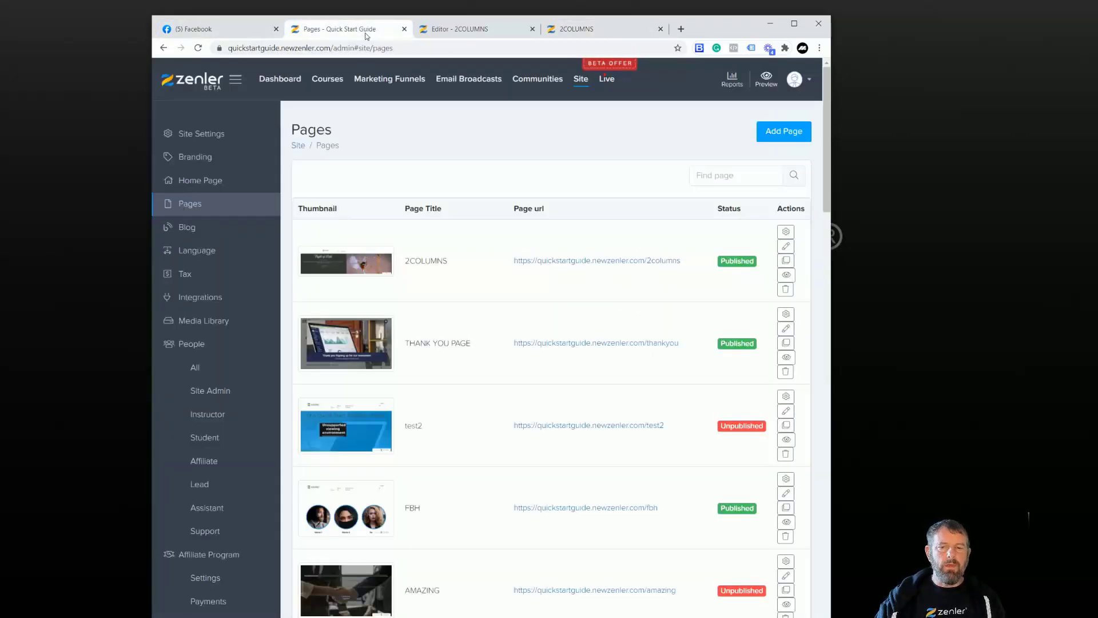
{"action": "left_click", "coordinate": [794, 24]}
Return to the 2COLUMNS editor and add an empty block with a 100% single-column row between the text comparison table and desktop matrix
{"action": "left_click", "coordinate": [320, 9]}
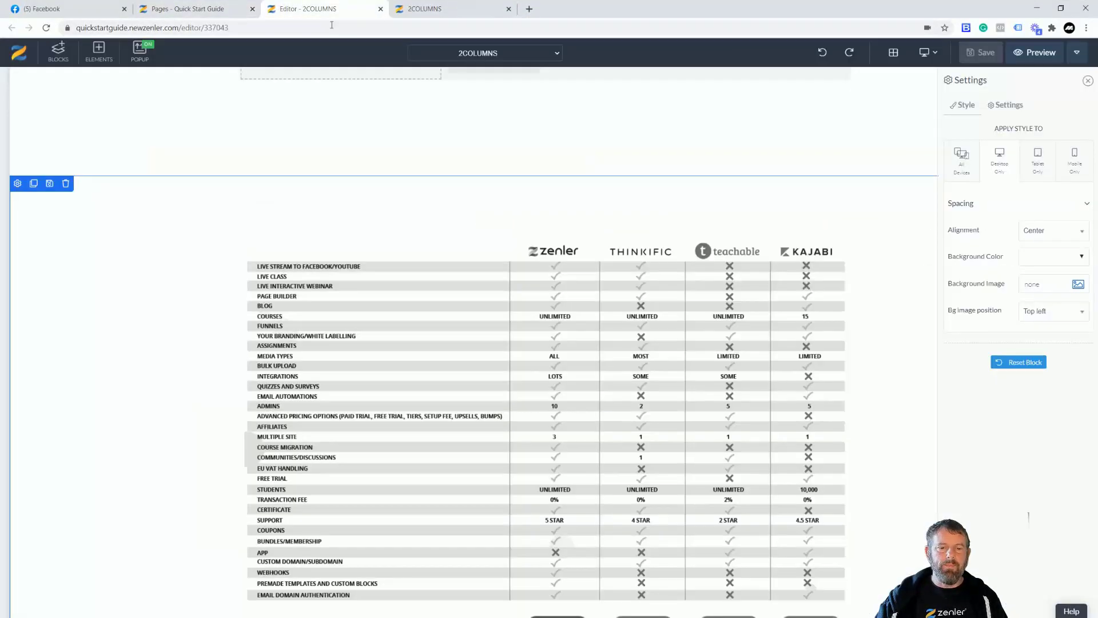
{"action": "scroll", "coordinate": [490, 238], "scroll_direction": "up", "scroll_amount": 5}
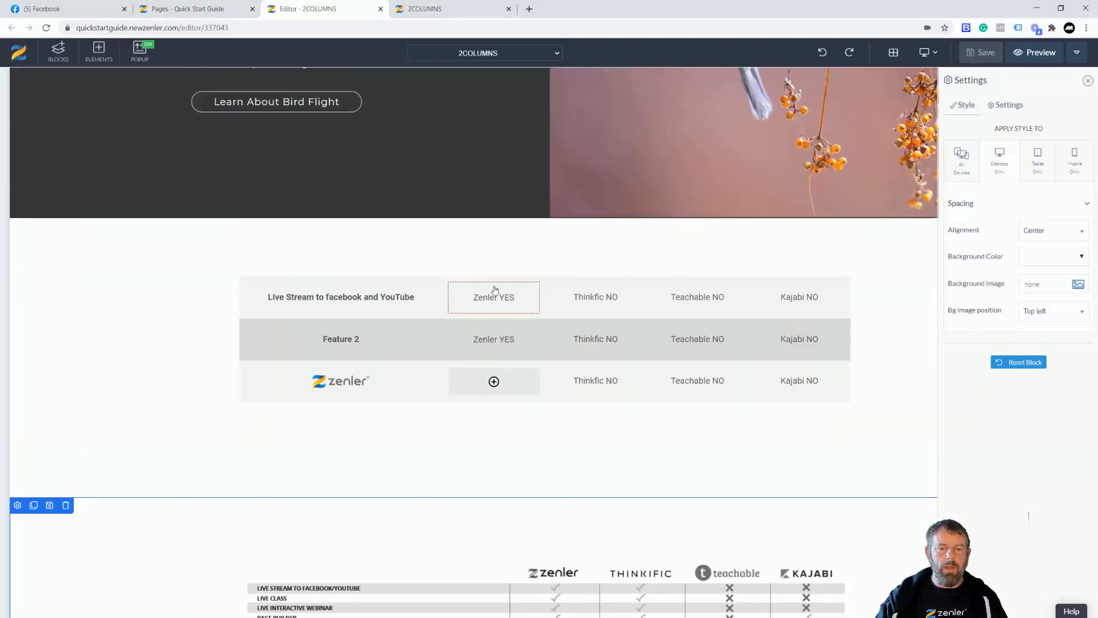
{"action": "left_click", "coordinate": [545, 488]}
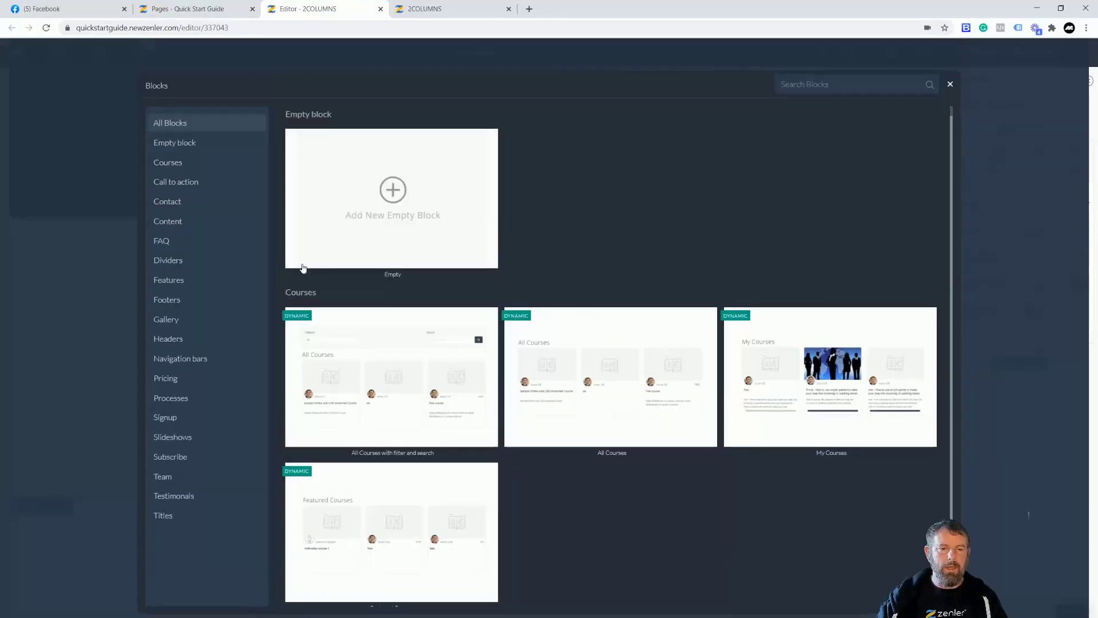
{"action": "left_click", "coordinate": [399, 191]}
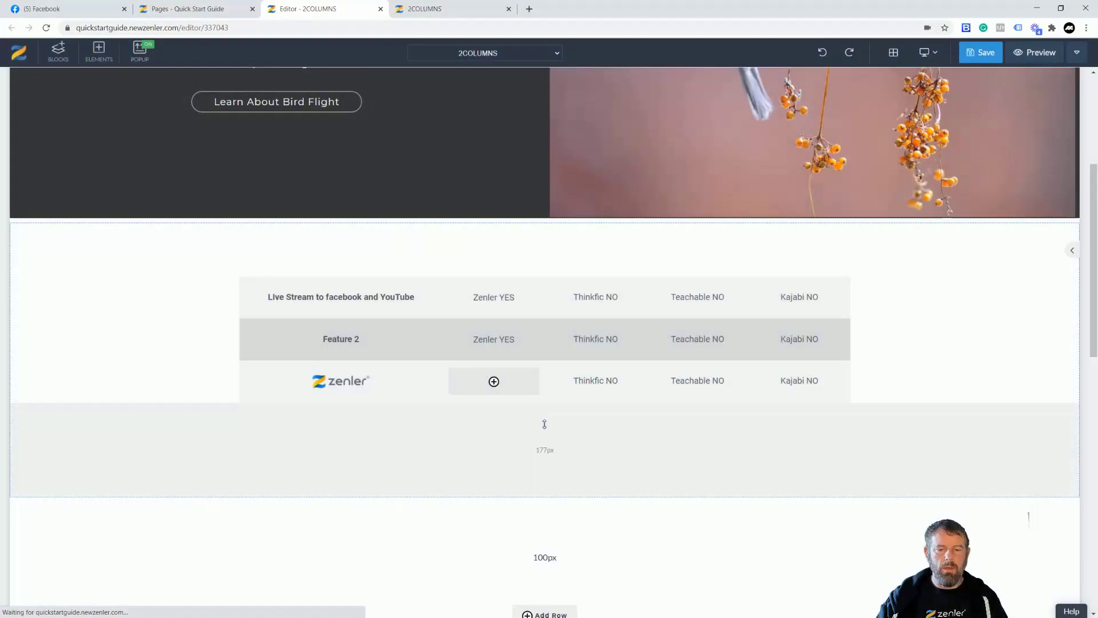
{"action": "scroll", "coordinate": [513, 420], "scroll_direction": "down", "scroll_amount": 3}
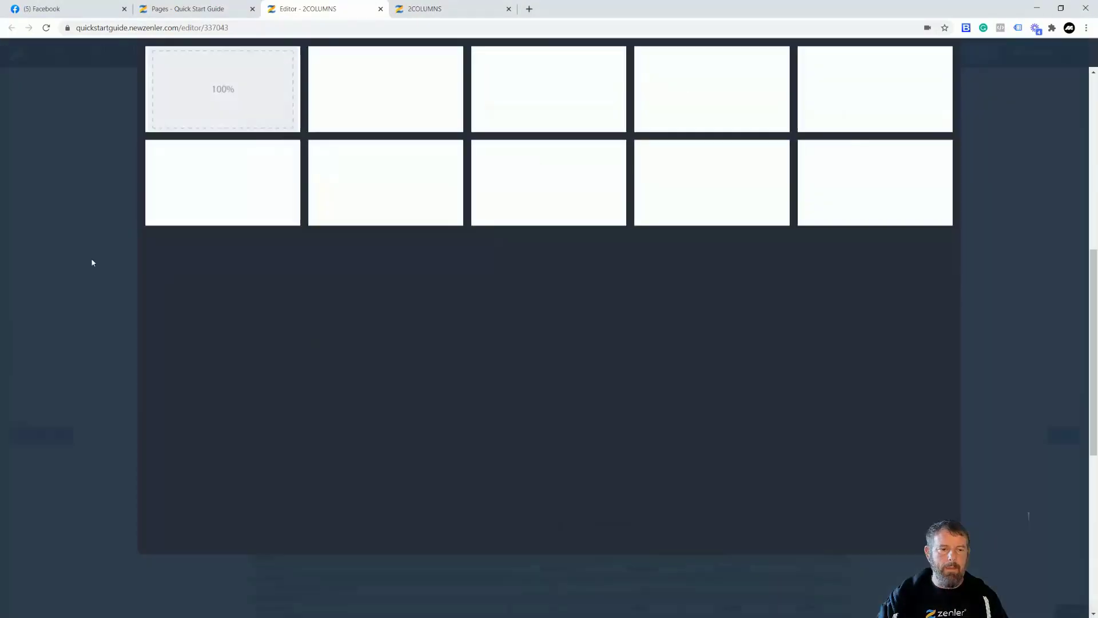
{"action": "left_click", "coordinate": [546, 359]}
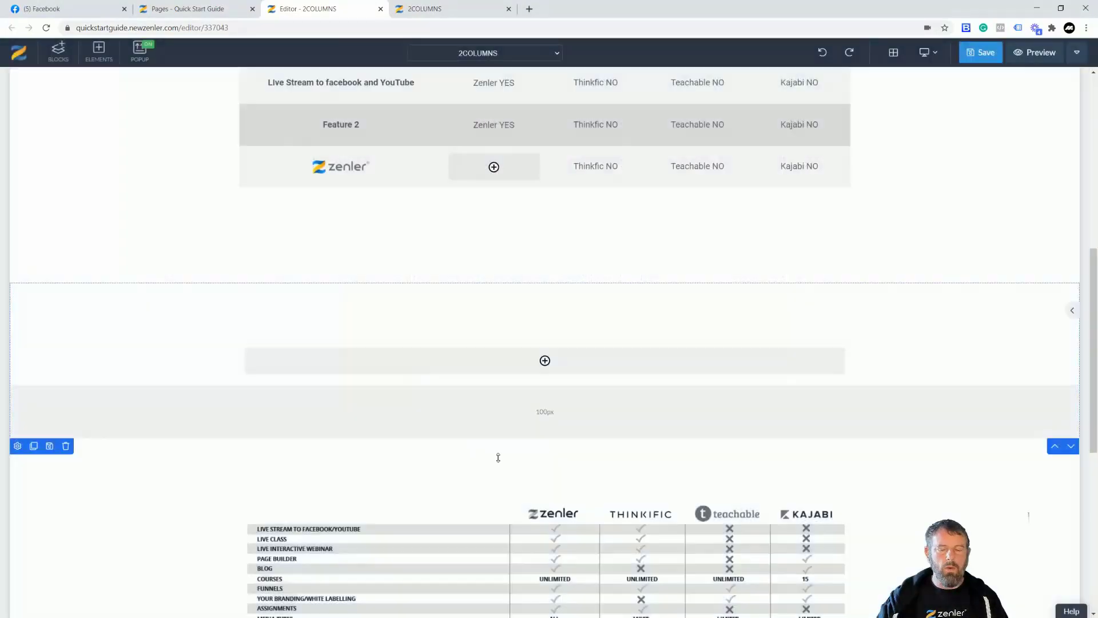
Insert a paragraph text element into the new row above the desktop matrix
{"action": "left_click", "coordinate": [567, 367]}
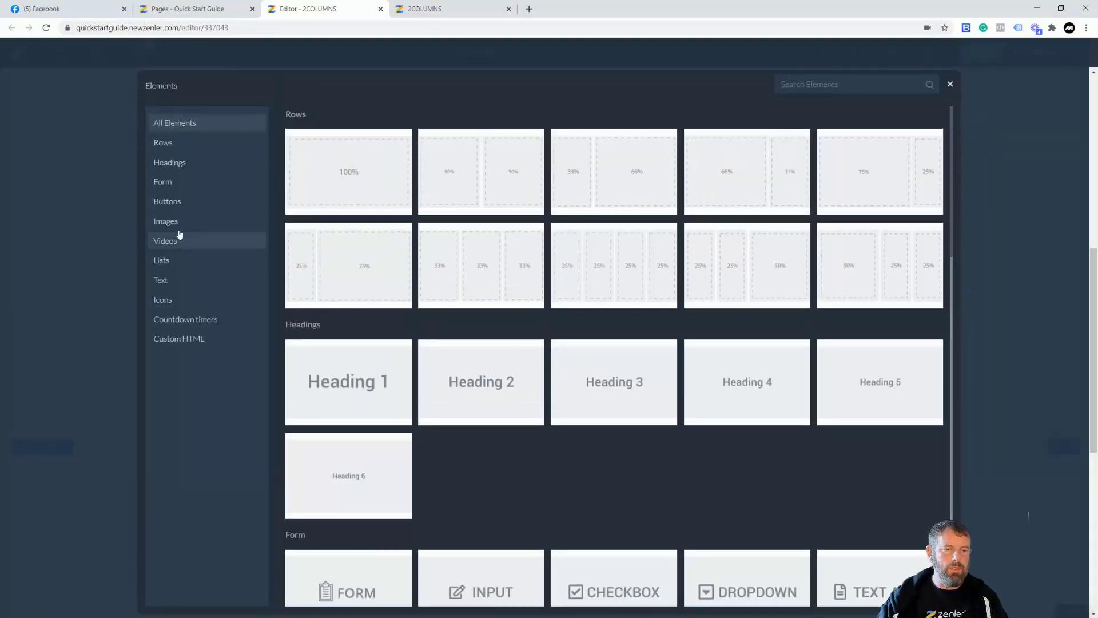
{"action": "left_click", "coordinate": [170, 280]}
{"action": "left_click", "coordinate": [378, 150]}
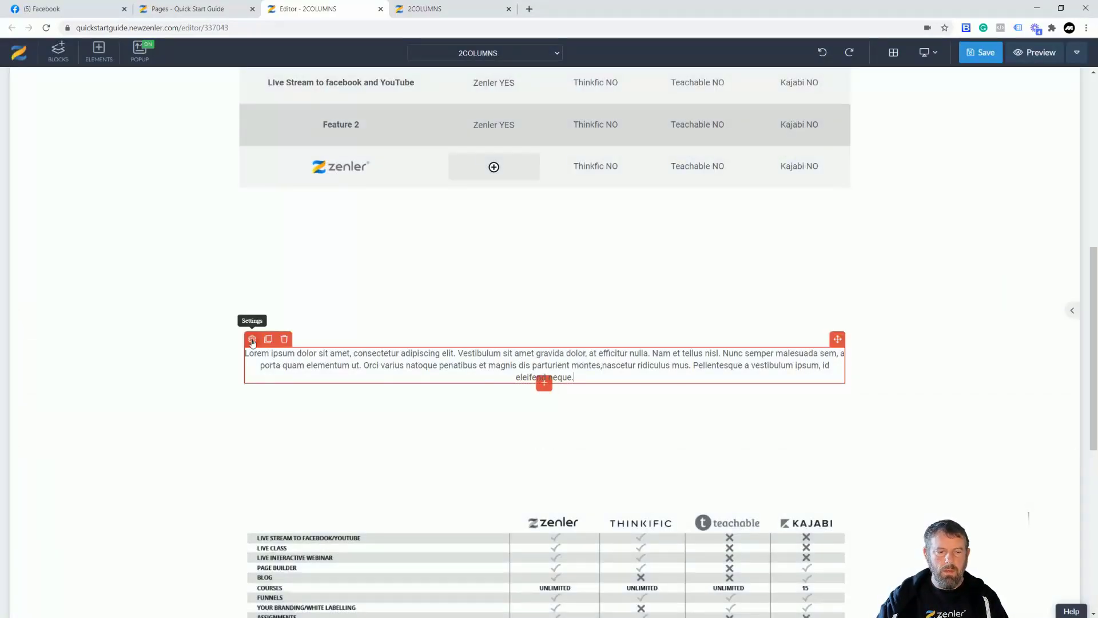
{"action": "triple_click", "coordinate": [301, 365]}
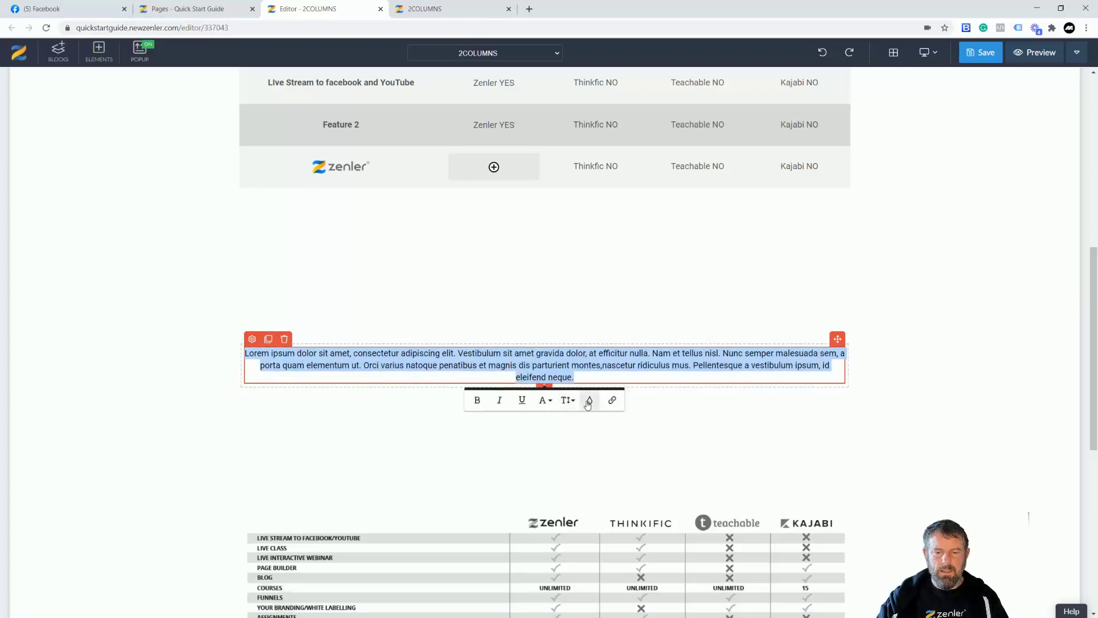
{"action": "left_click", "coordinate": [467, 368]}
{"action": "left_click", "coordinate": [467, 368]}
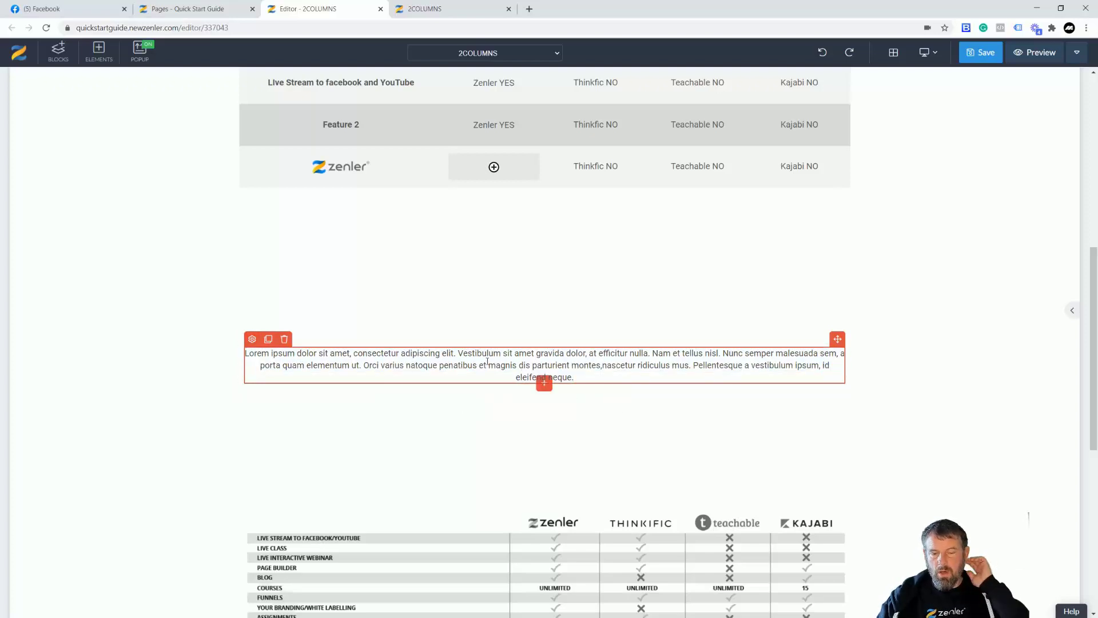
{"action": "left_click_drag", "start_coordinate": [581, 375], "coordinate": [499, 365]}
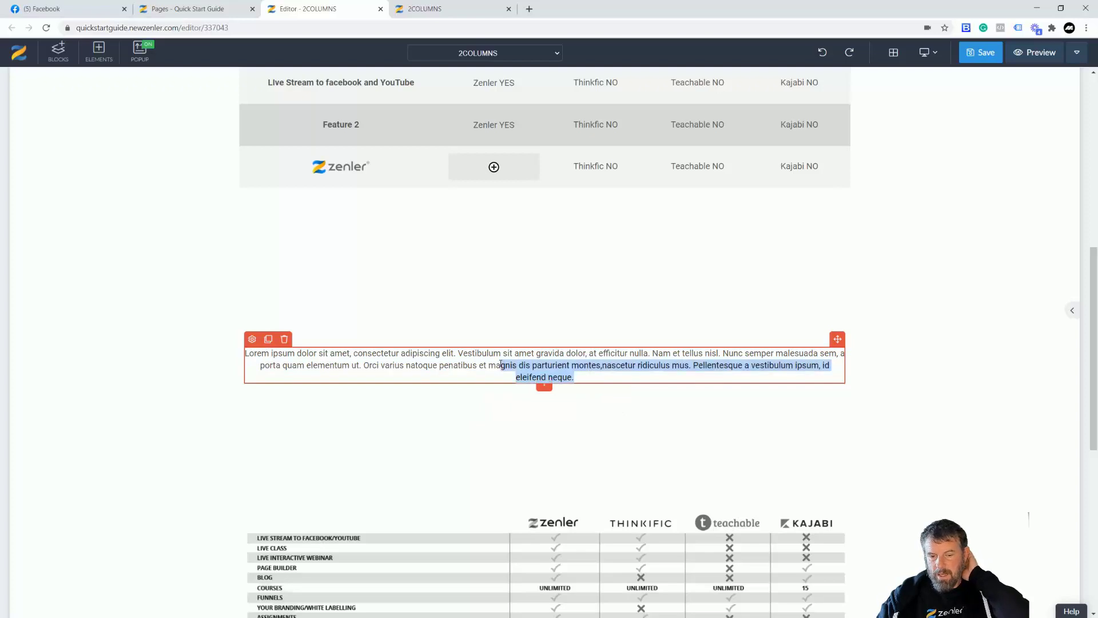
{"action": "left_click", "coordinate": [438, 365]}
{"action": "triple_click", "coordinate": [356, 365]}
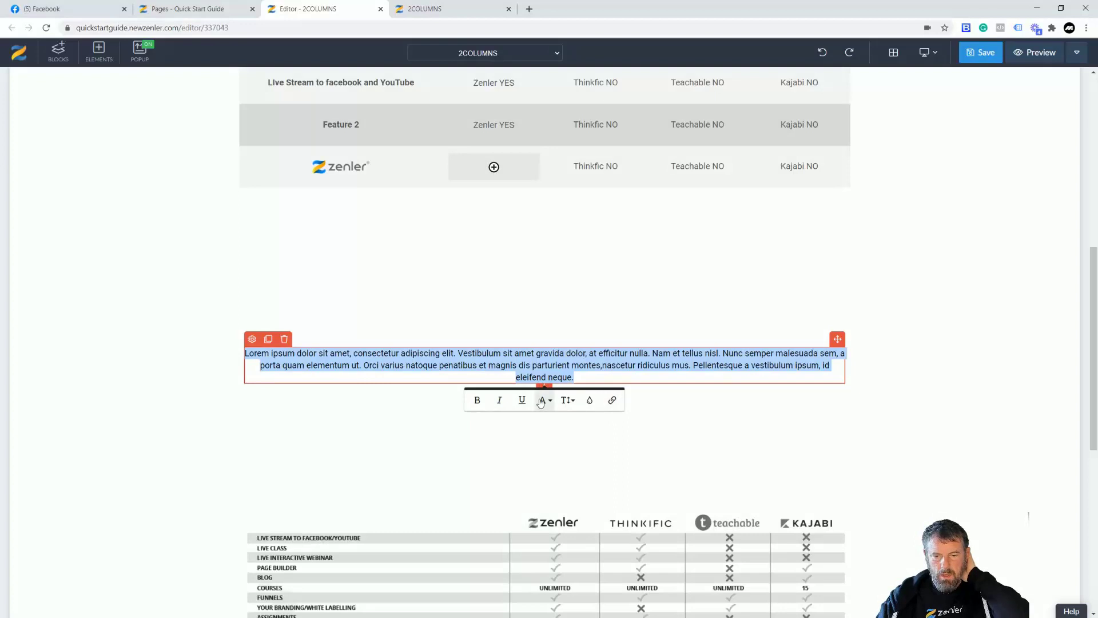
{"action": "left_click", "coordinate": [449, 365]}
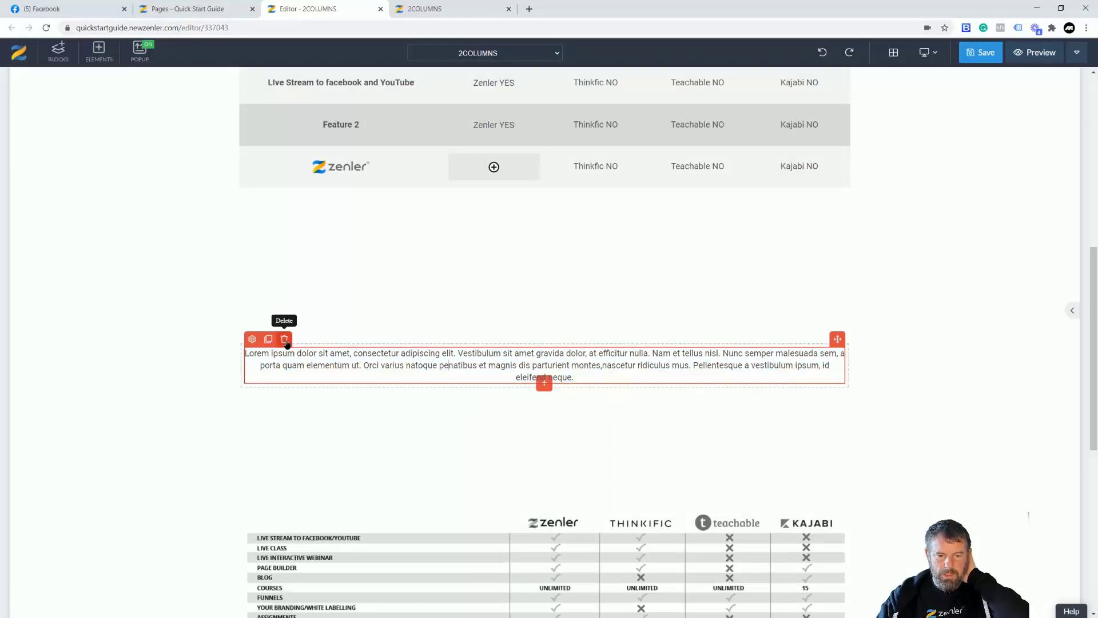
Delete the placeholder paragraph above the desktop matrix and insert a Custom HTML element in its place
{"action": "left_click", "coordinate": [284, 338]}
{"action": "left_click", "coordinate": [557, 176]}
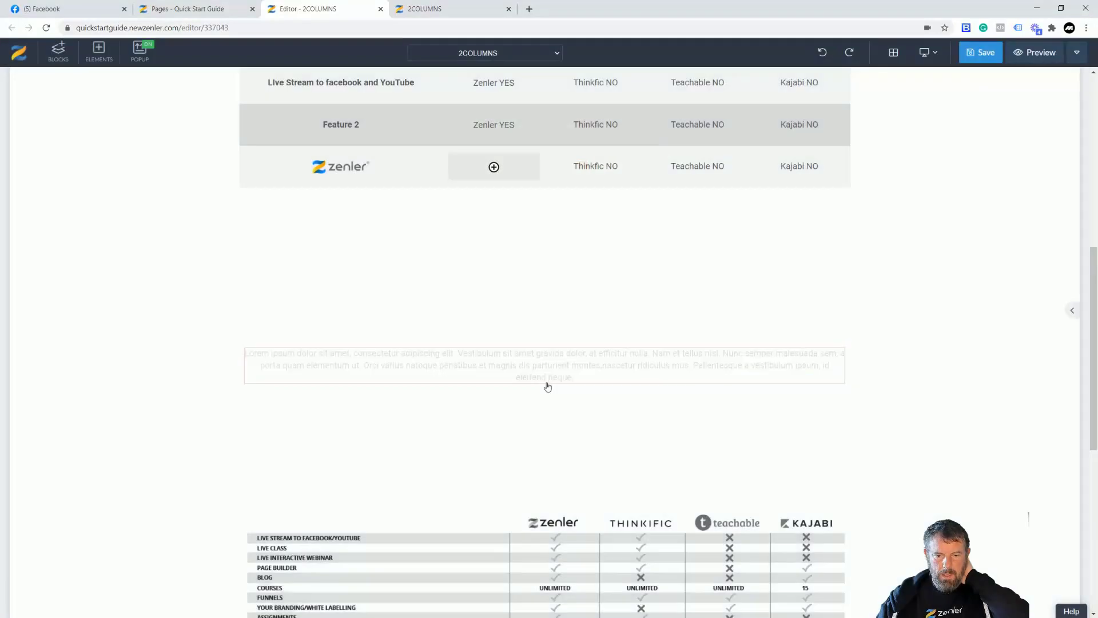
{"action": "left_click", "coordinate": [555, 366]}
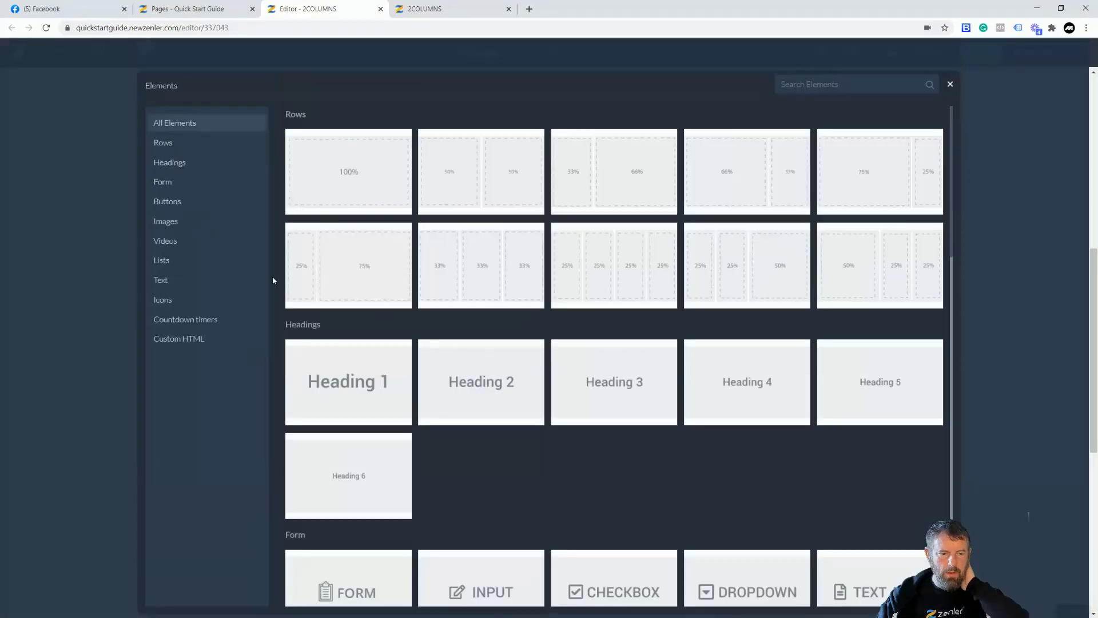
{"action": "left_click", "coordinate": [171, 260]}
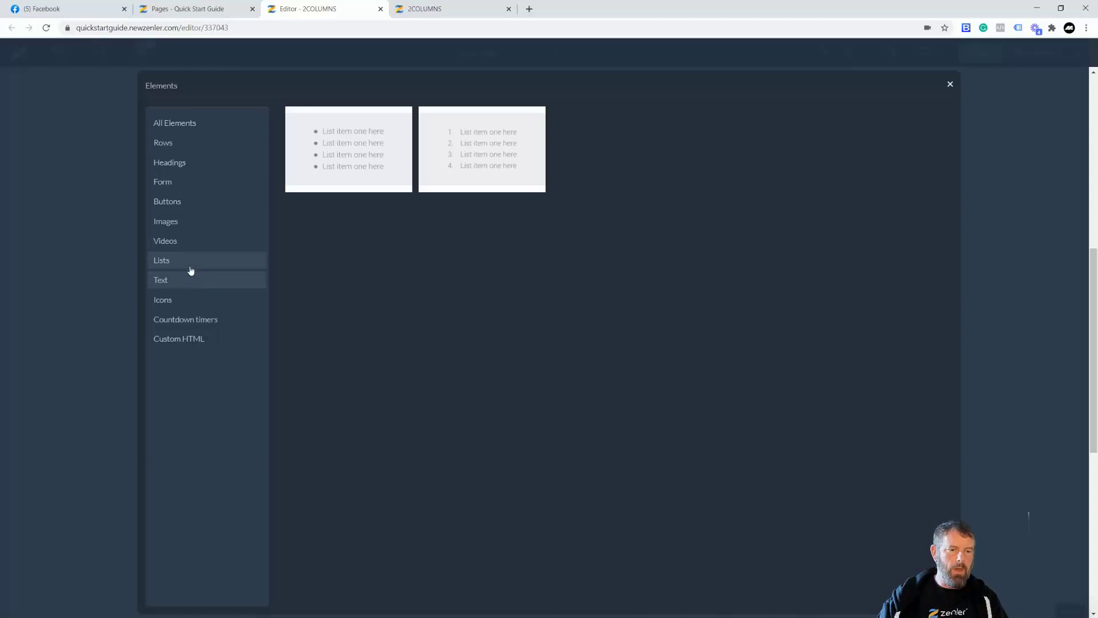
{"action": "left_click", "coordinate": [177, 341]}
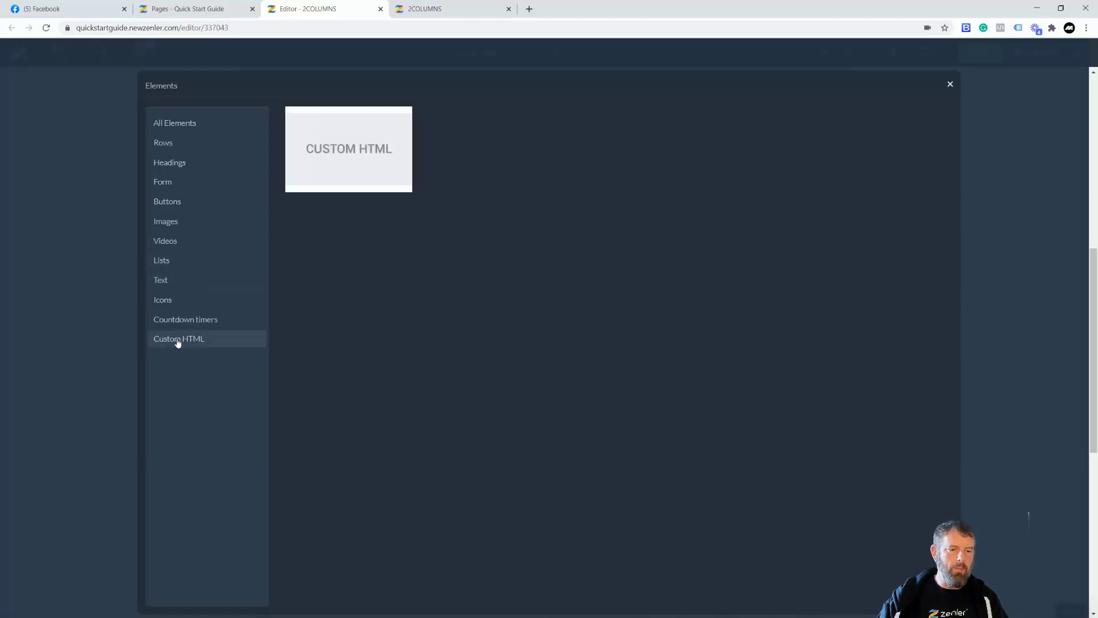
{"action": "left_click", "coordinate": [360, 165]}
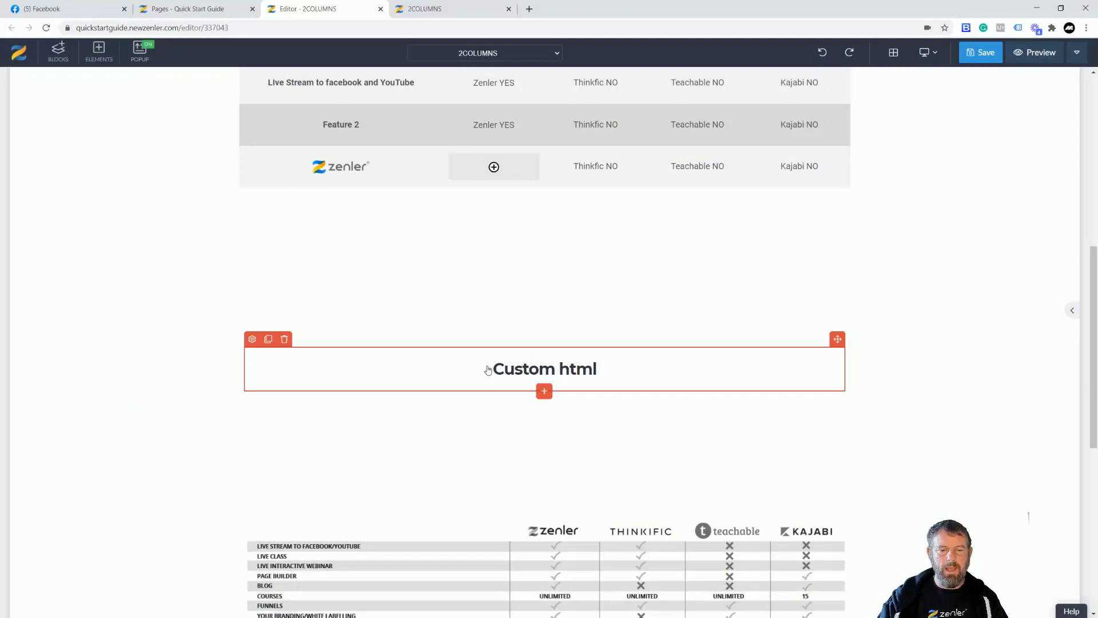
Review the text comparison table, the Custom HTML block and the desktop matrix, including the matrix block's settings
{"action": "scroll", "coordinate": [461, 384], "scroll_direction": "up", "scroll_amount": 5}
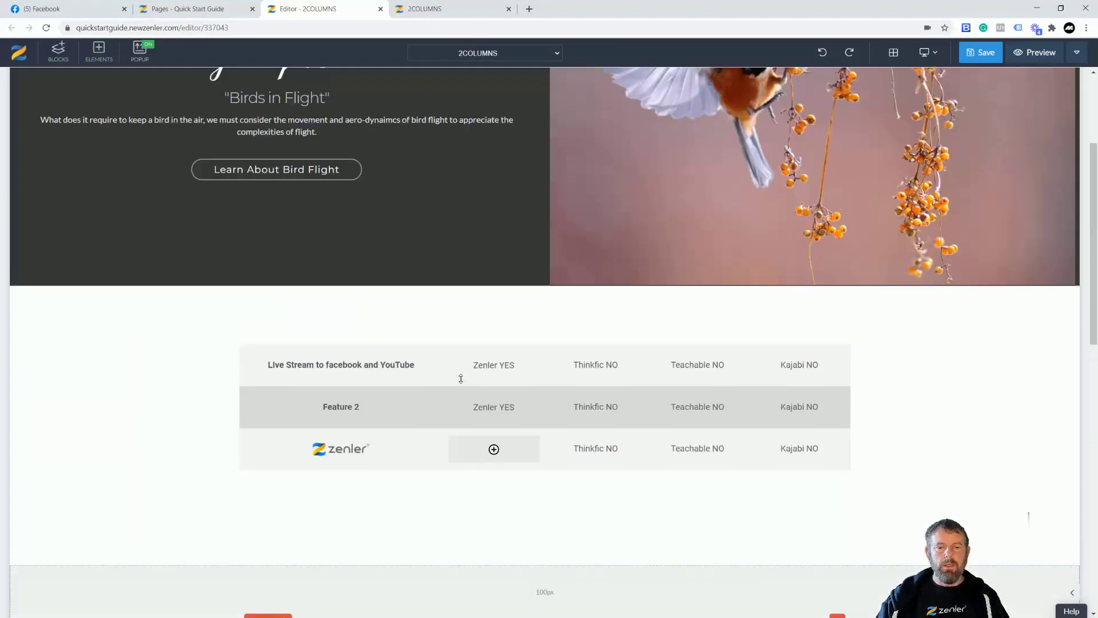
{"action": "scroll", "coordinate": [457, 380], "scroll_direction": "down", "scroll_amount": 4}
{"action": "scroll", "coordinate": [455, 383], "scroll_direction": "down", "scroll_amount": 8}
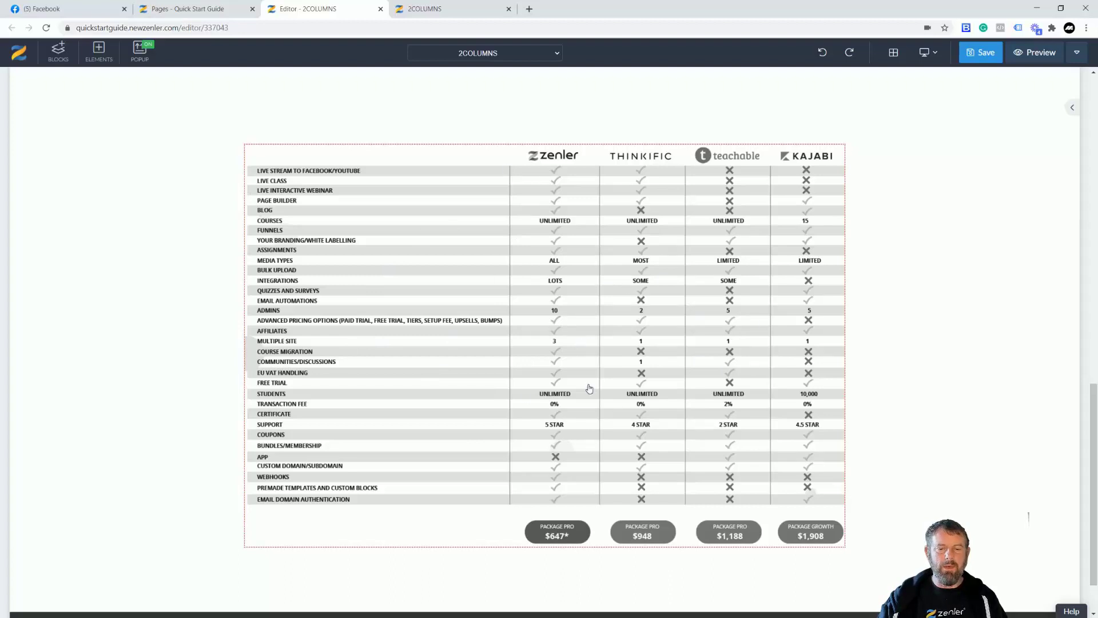
{"action": "scroll", "coordinate": [583, 387], "scroll_direction": "down", "scroll_amount": 3}
{"action": "scroll", "coordinate": [581, 389], "scroll_direction": "up", "scroll_amount": 6}
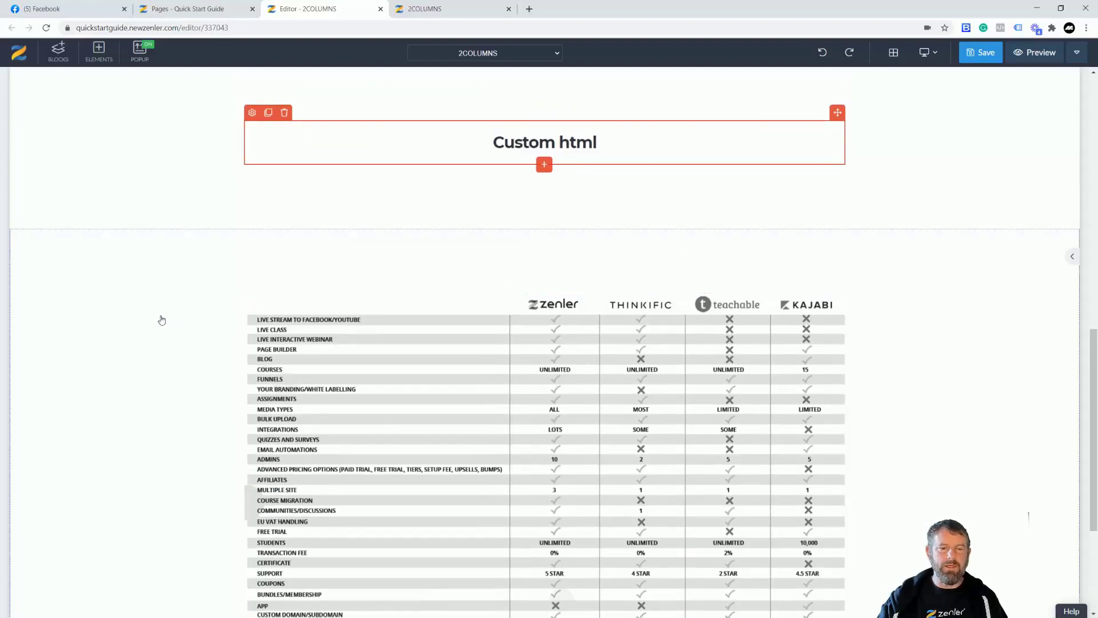
{"action": "left_click", "coordinate": [17, 236]}
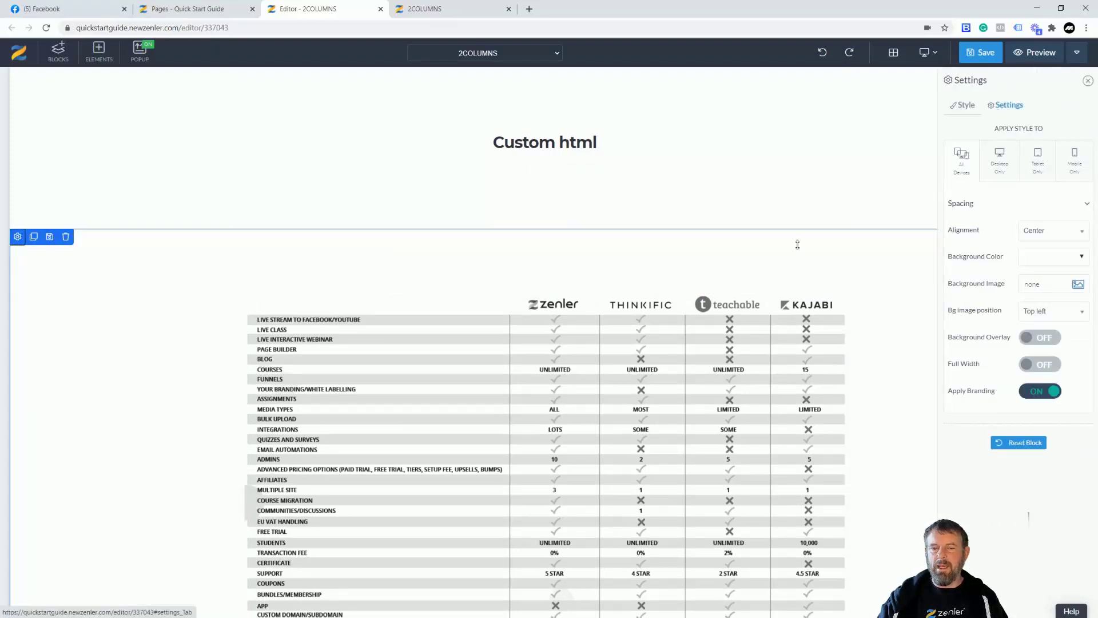
{"action": "scroll", "coordinate": [747, 304], "scroll_direction": "up", "scroll_amount": 5}
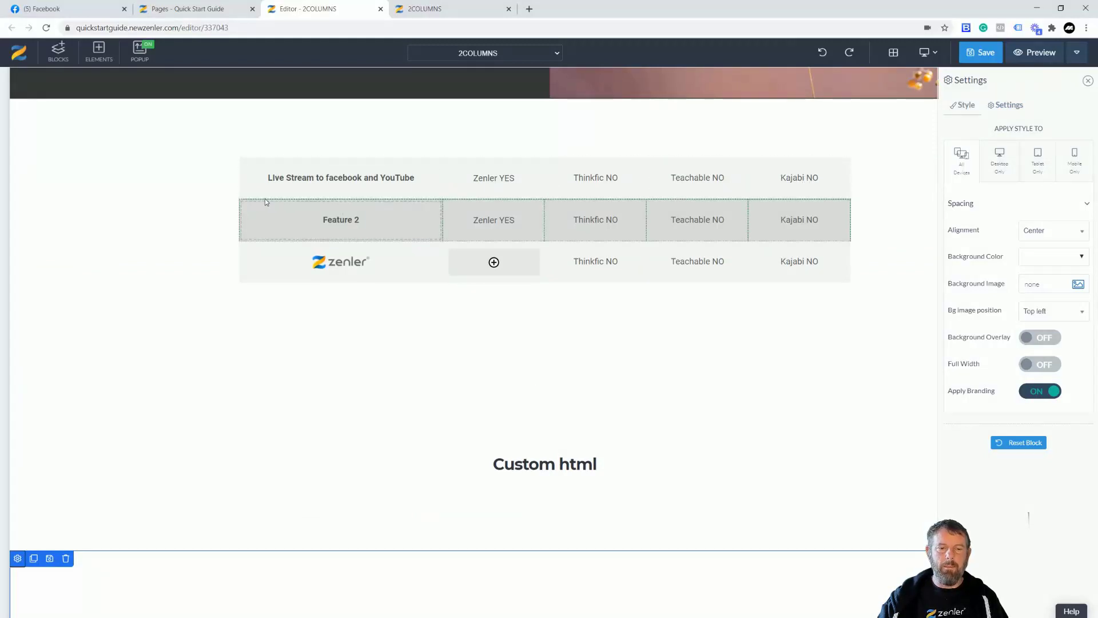
{"action": "left_click", "coordinate": [247, 172]}
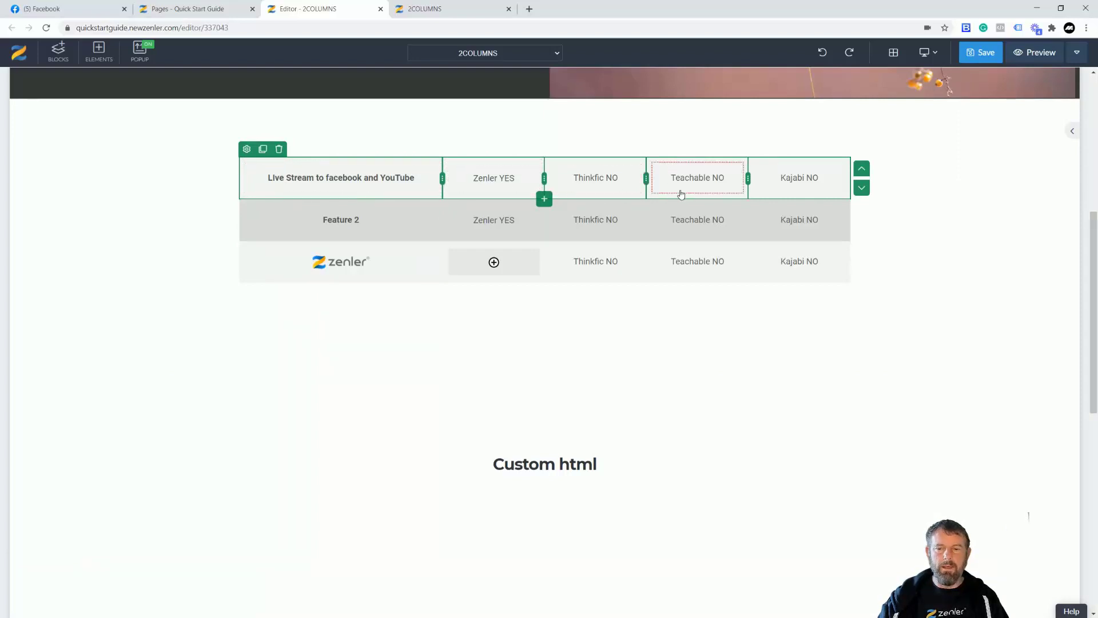
{"action": "left_click", "coordinate": [164, 253]}
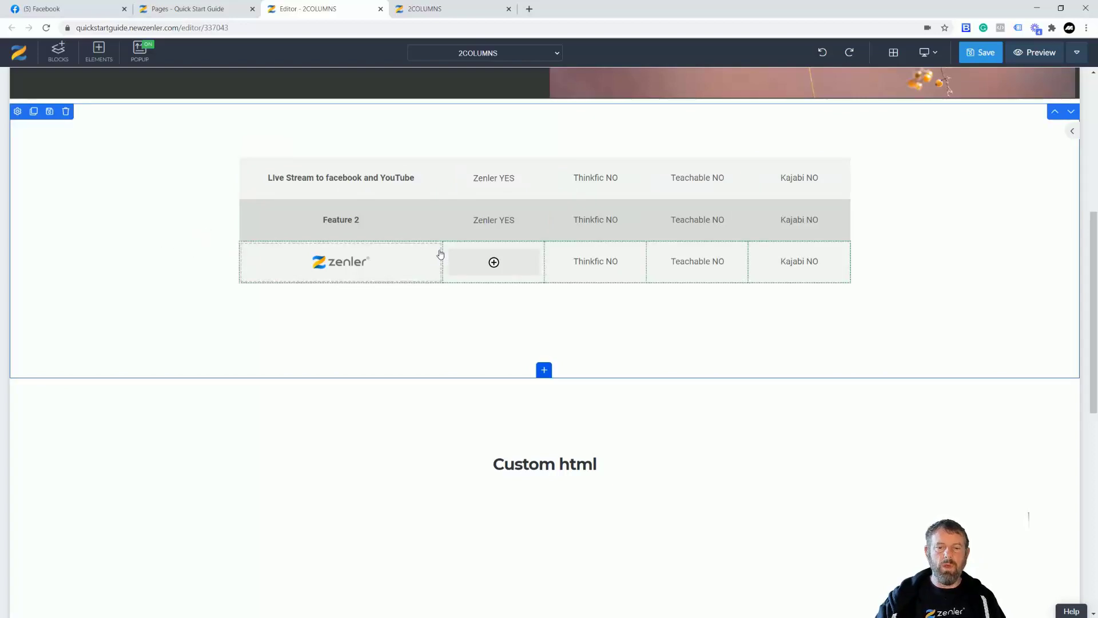